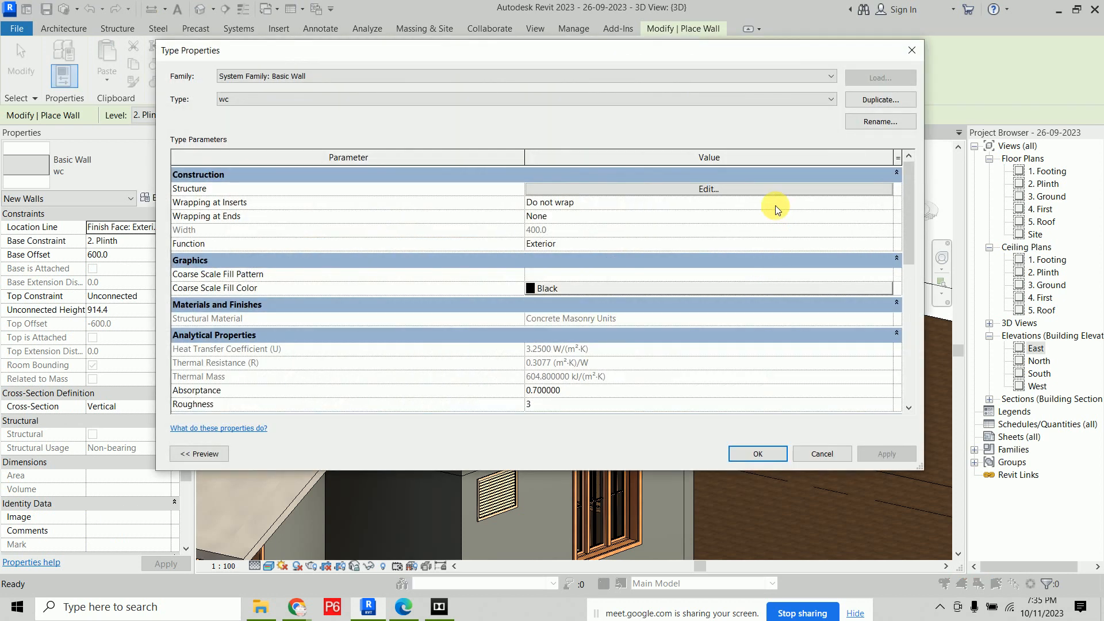
# Examine the materials available for the structure layer of the wc wall type, and leave wall placement without changing the type
pyautogui.click(757, 191)
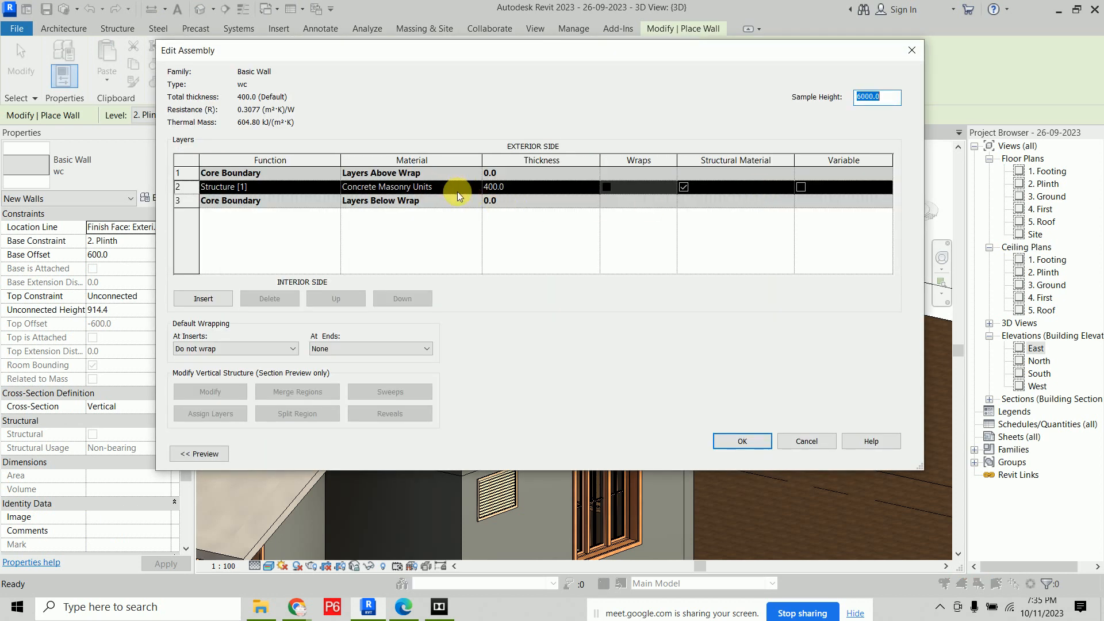
pyautogui.click(477, 187)
pyautogui.click(477, 188)
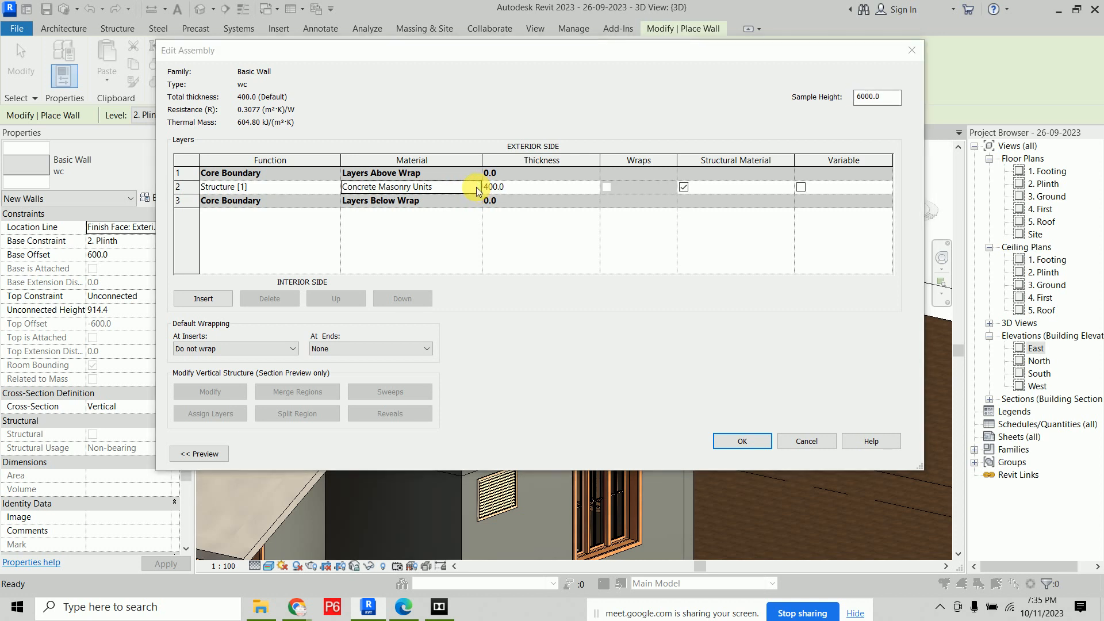
pyautogui.scroll(-4, 351, 326)
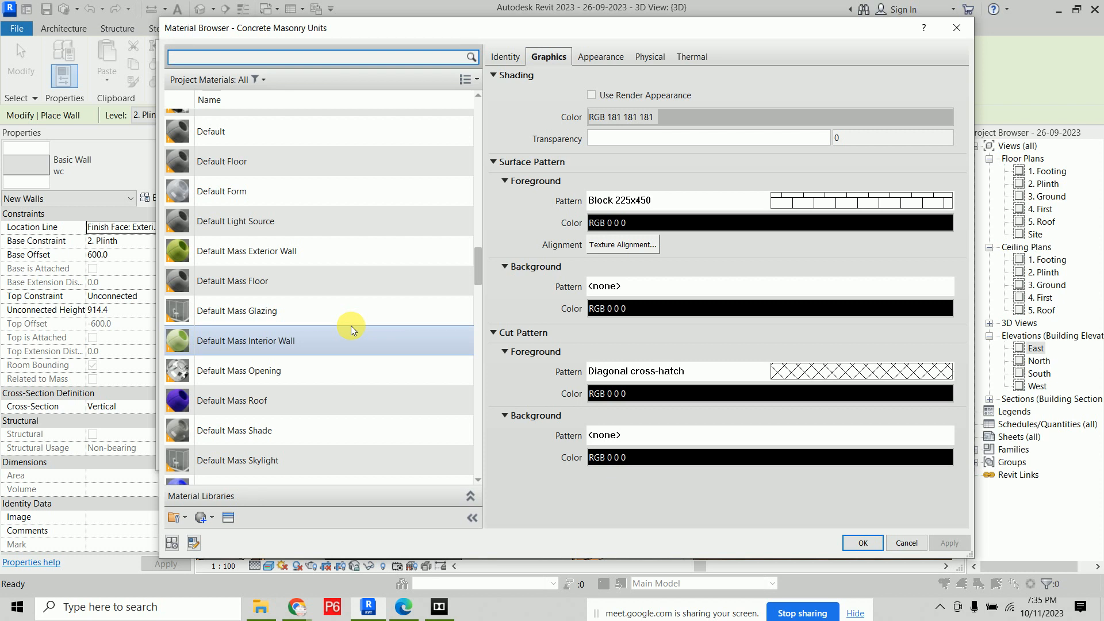
pyautogui.scroll(-15, 352, 328)
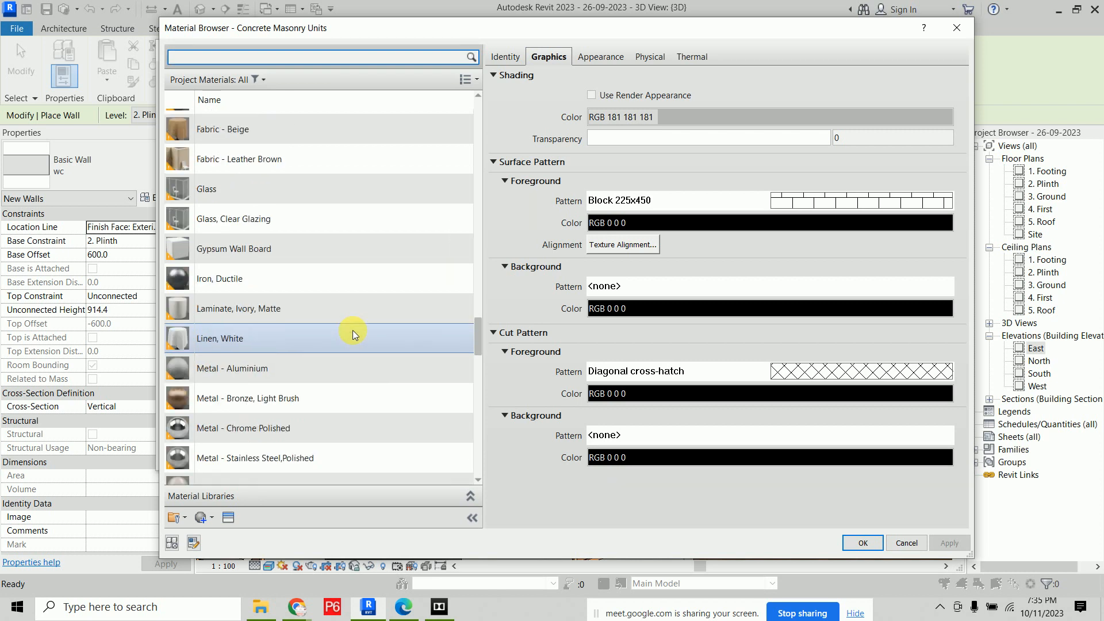
pyautogui.scroll(20, 353, 332)
pyautogui.scroll(5, 353, 332)
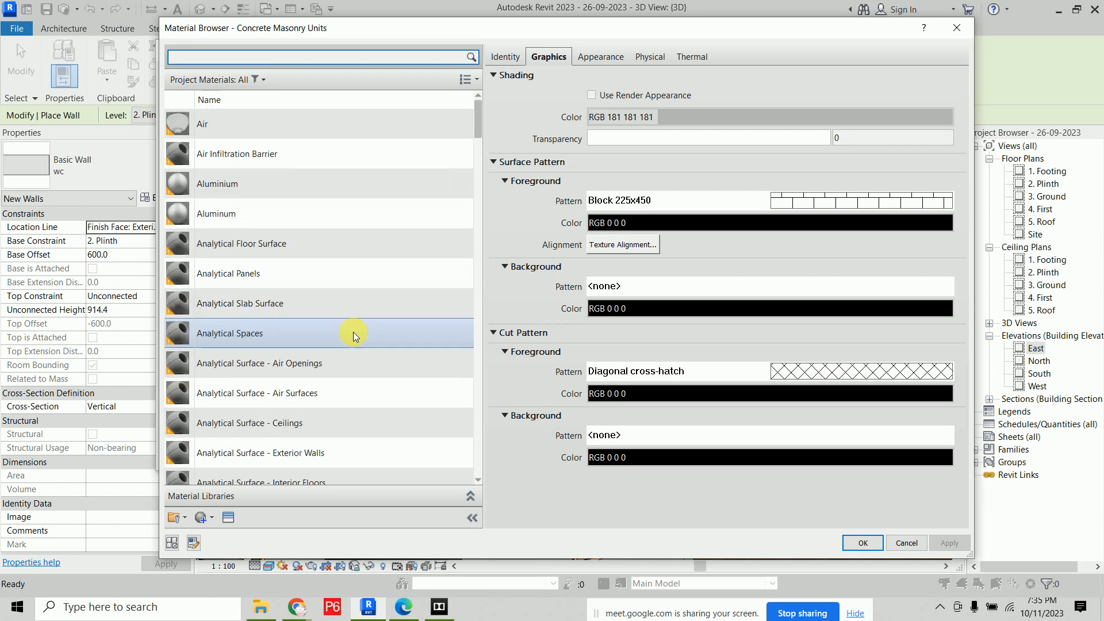
pyautogui.moveTo(694, 36); pyautogui.dragTo(695, 280)
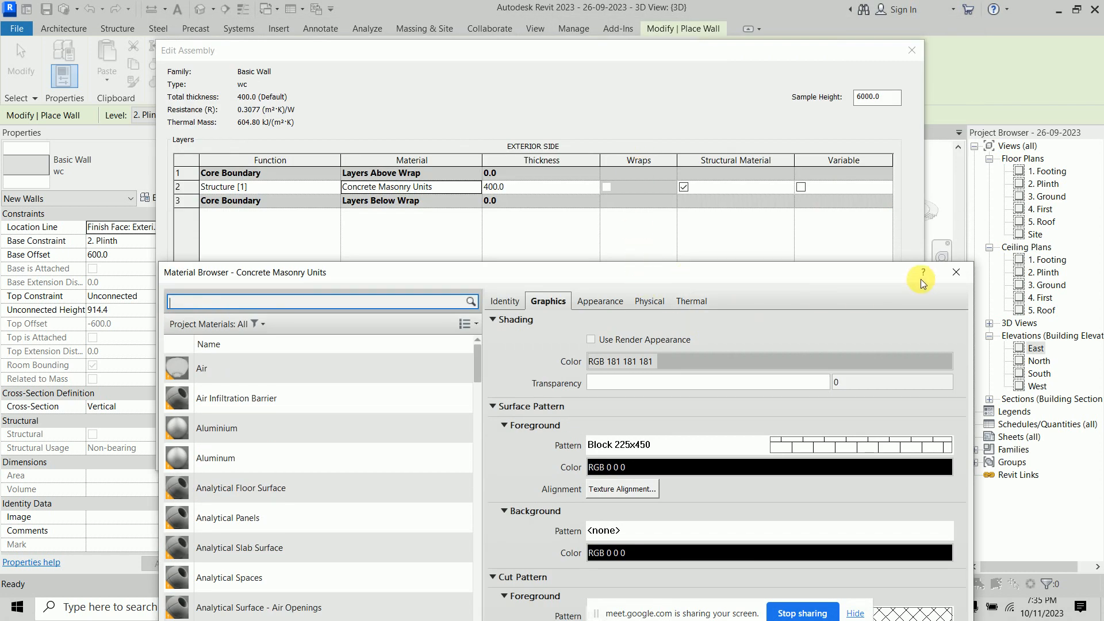
pyautogui.click(950, 271)
pyautogui.click(910, 52)
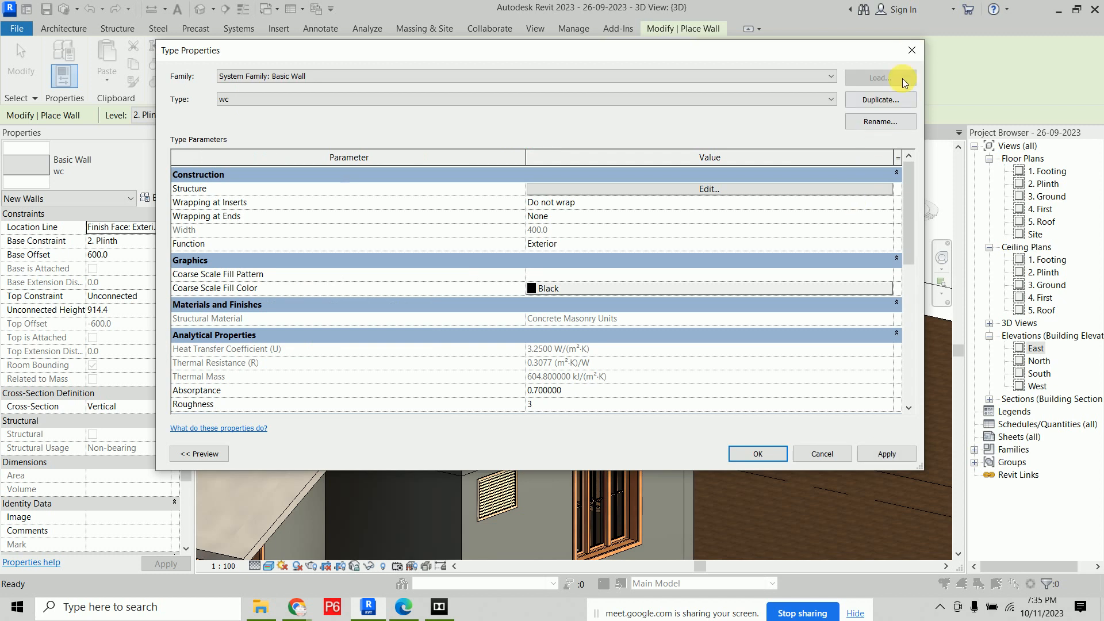
pyautogui.click(911, 51)
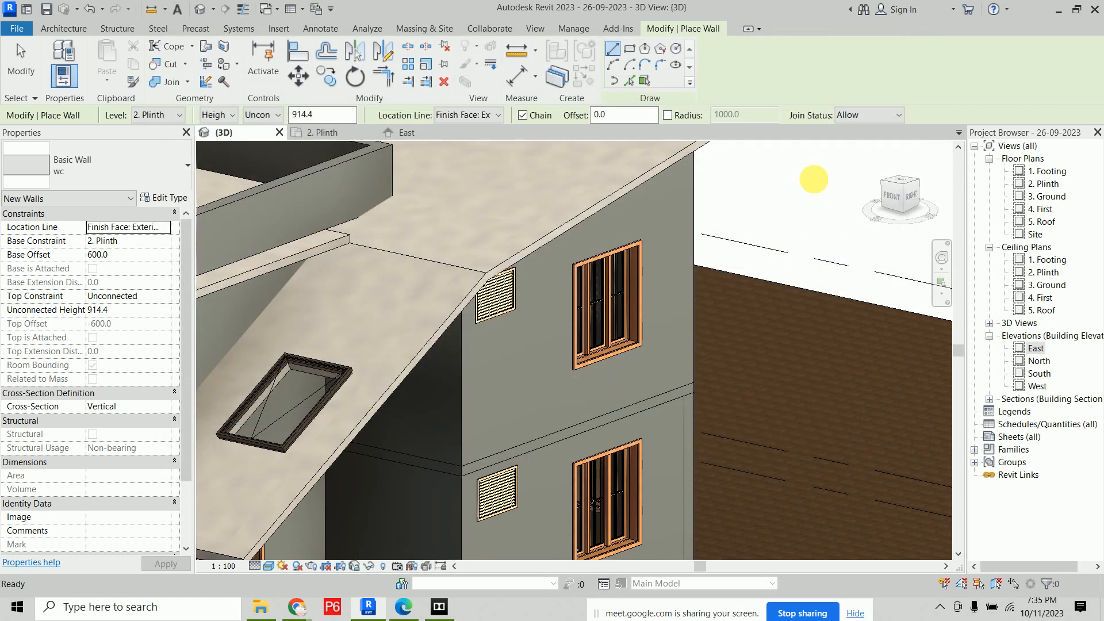
pyautogui.press('Escape')
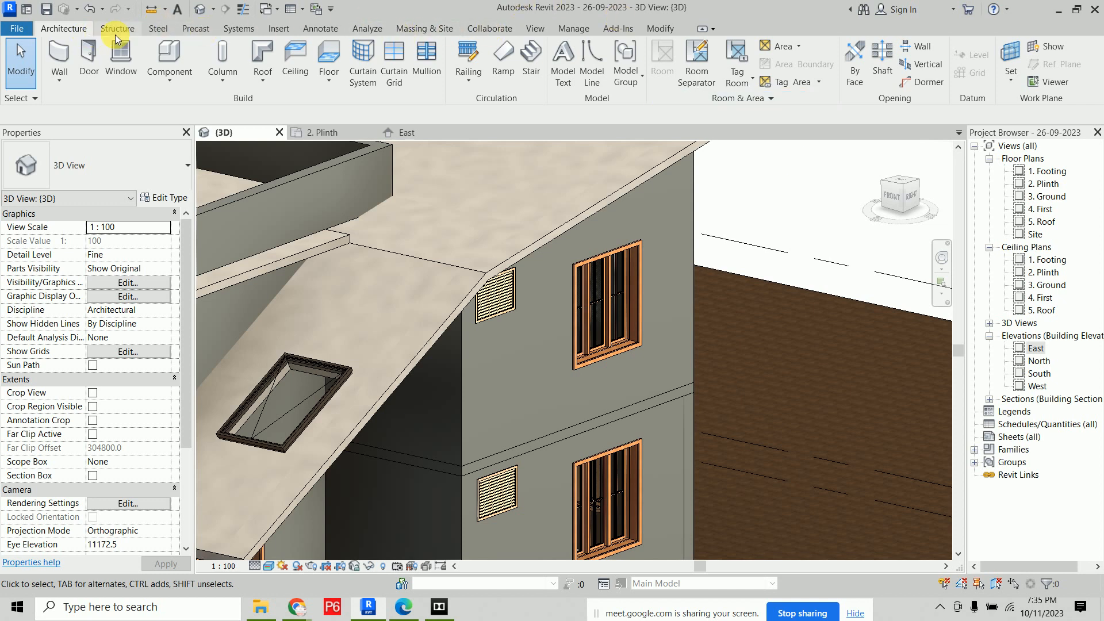
# Create a new project material in the Material Browser and name it Tilings
pyautogui.click(574, 30)
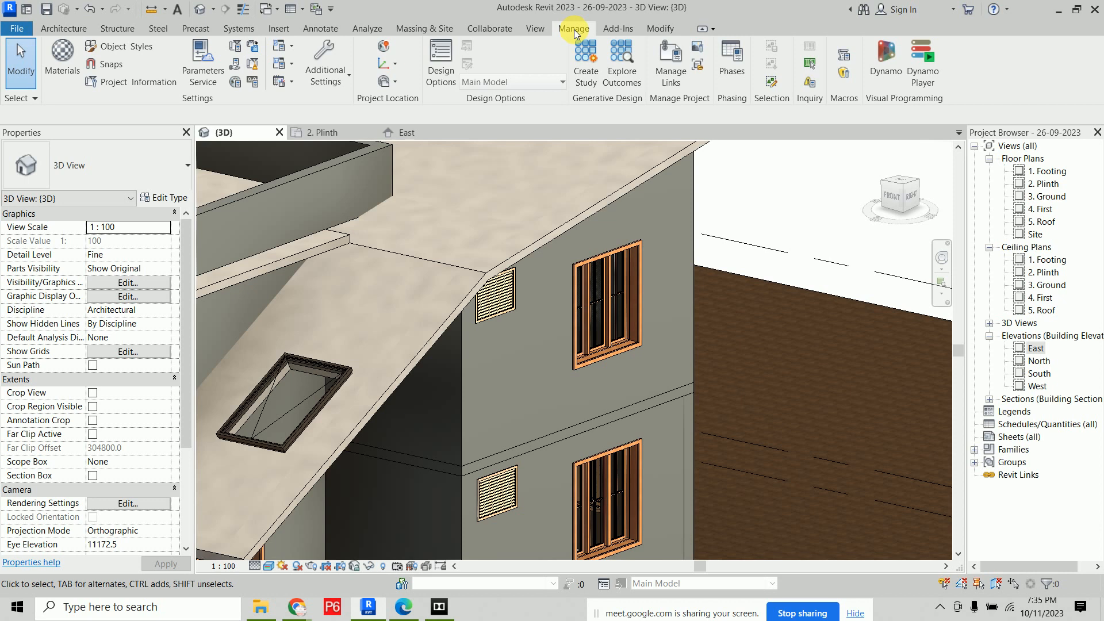
pyautogui.click(67, 73)
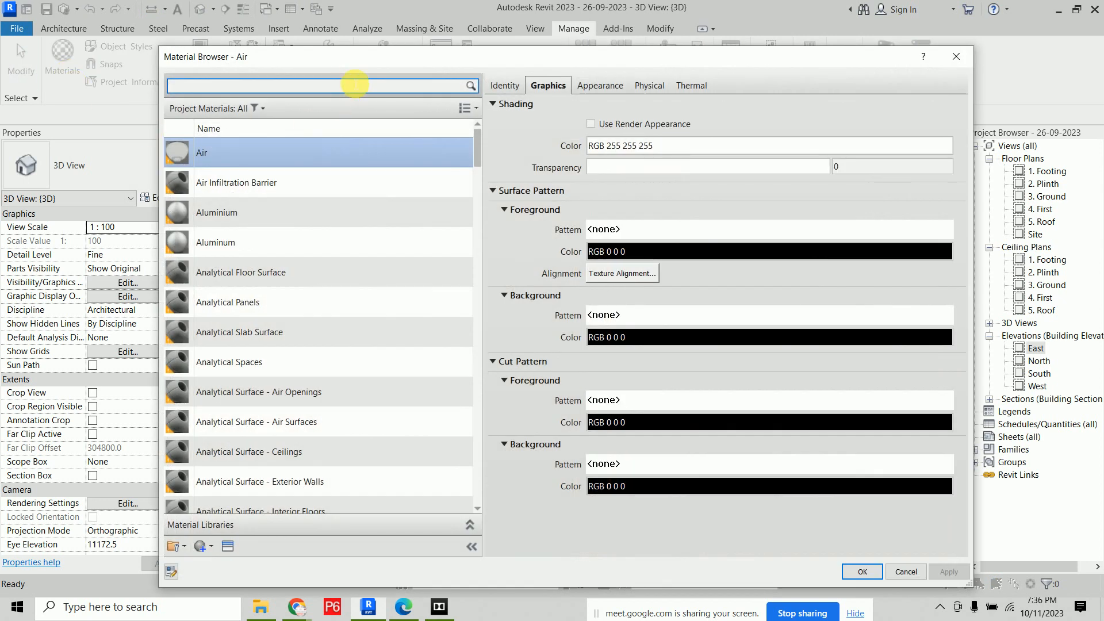
pyautogui.moveTo(357, 60); pyautogui.dragTo(337, 20)
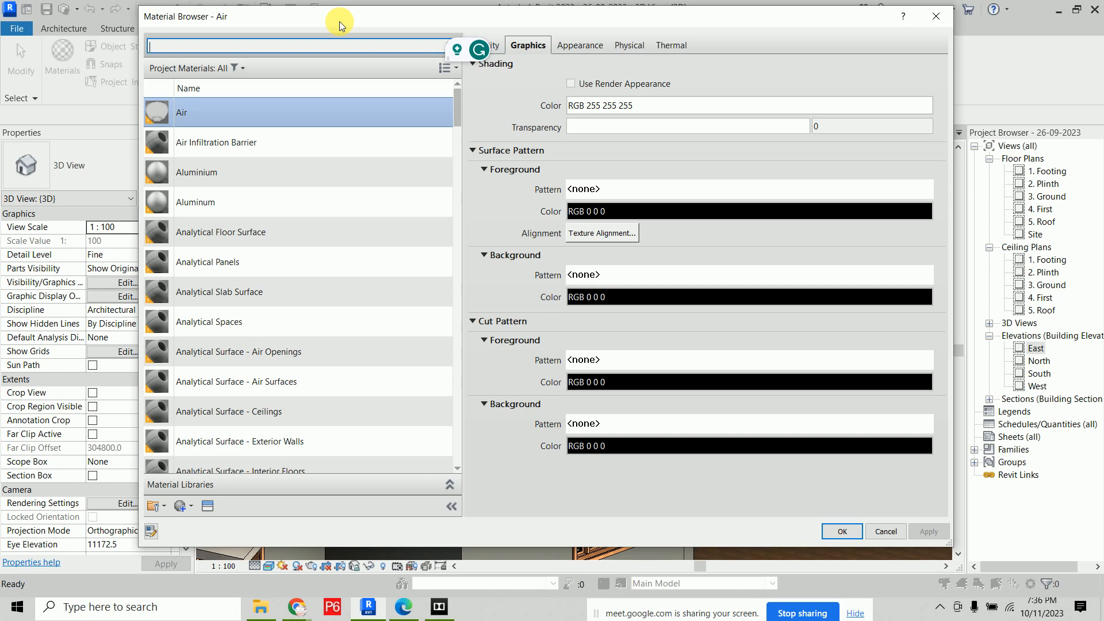
pyautogui.click(185, 509)
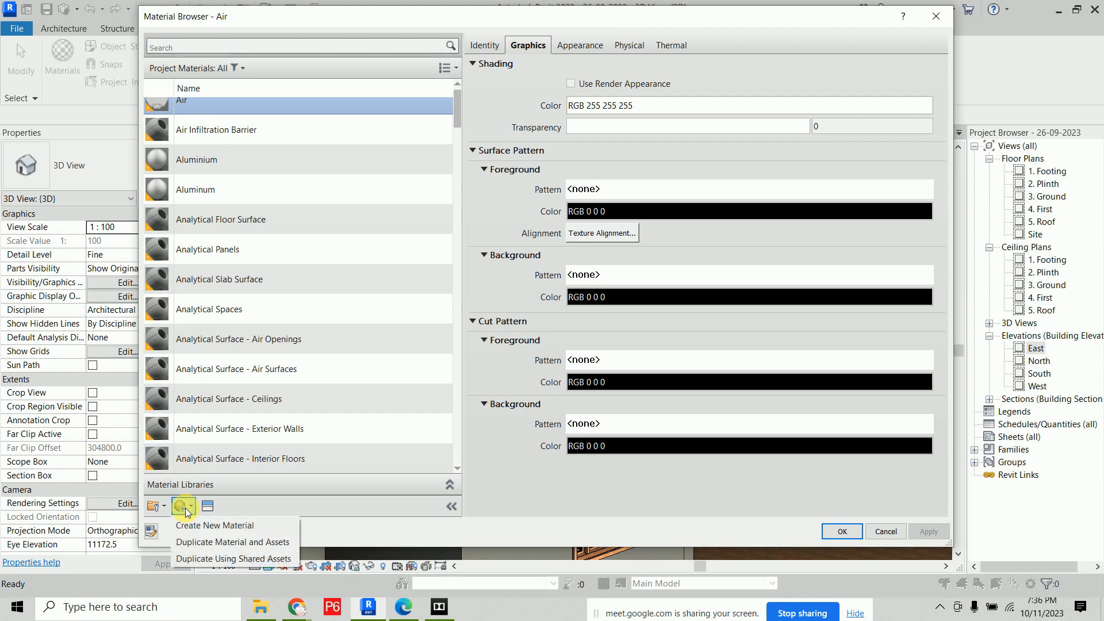
pyautogui.click(244, 527)
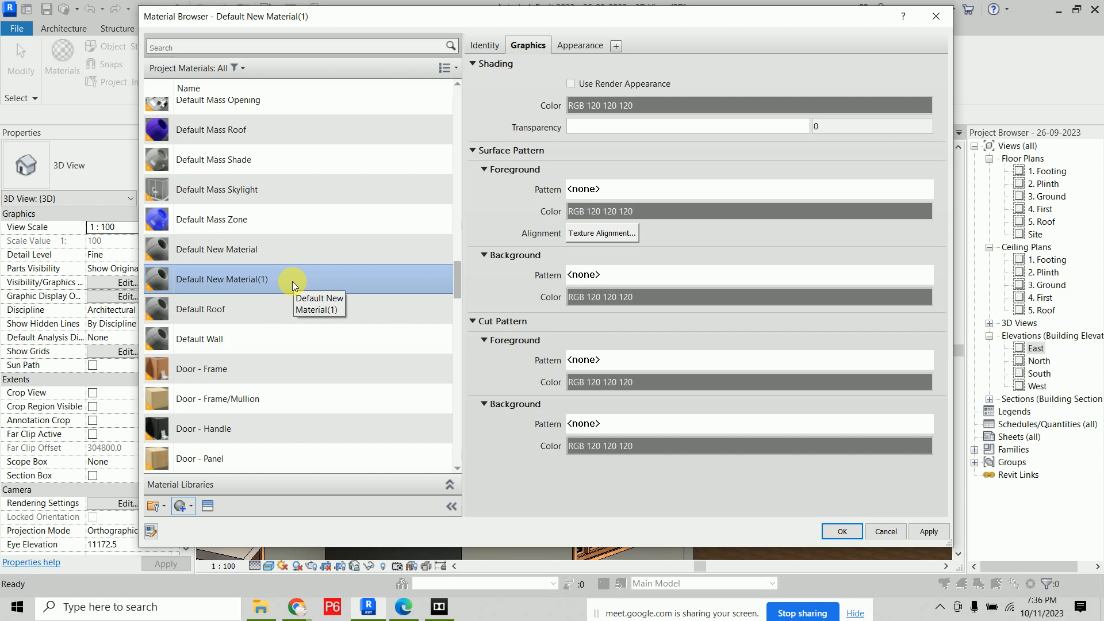
pyautogui.rightClick(262, 275)
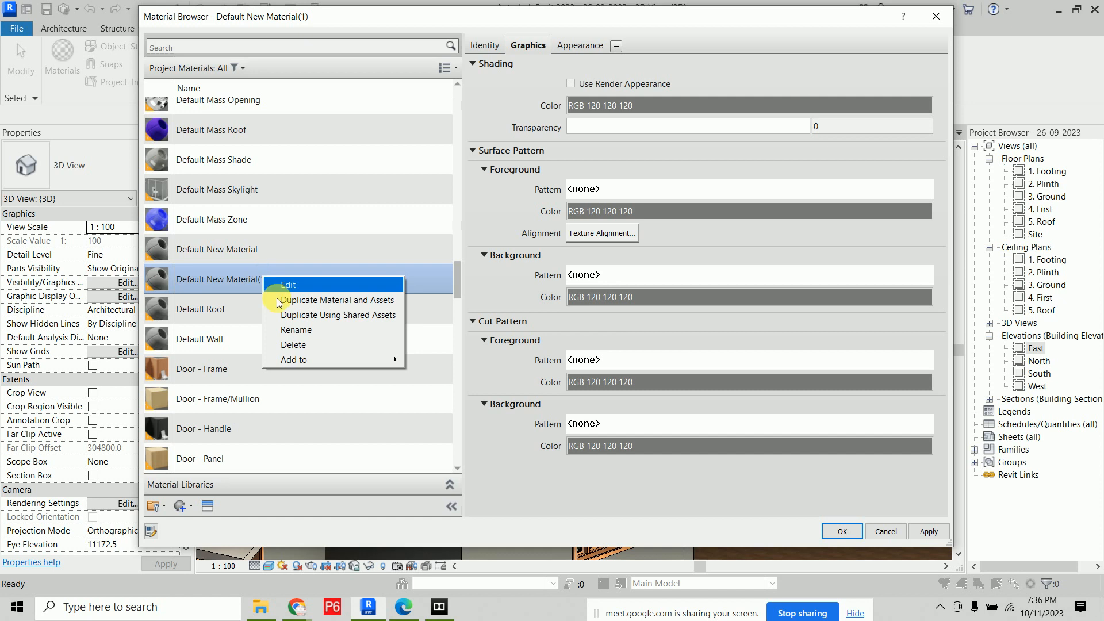
pyautogui.click(314, 329)
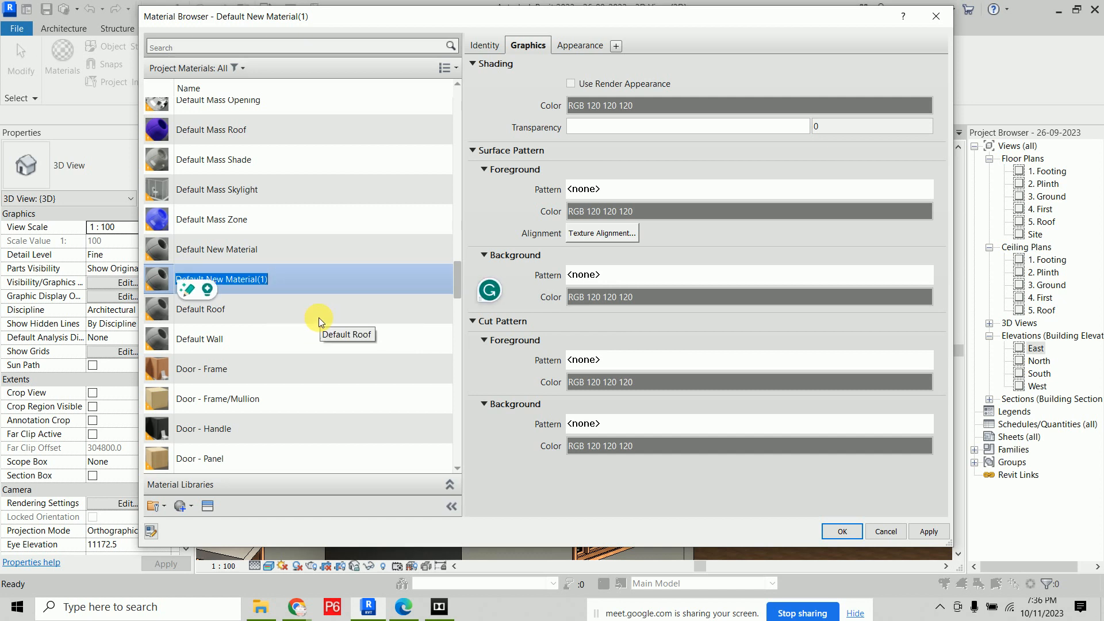
pyautogui.write('Tilings')
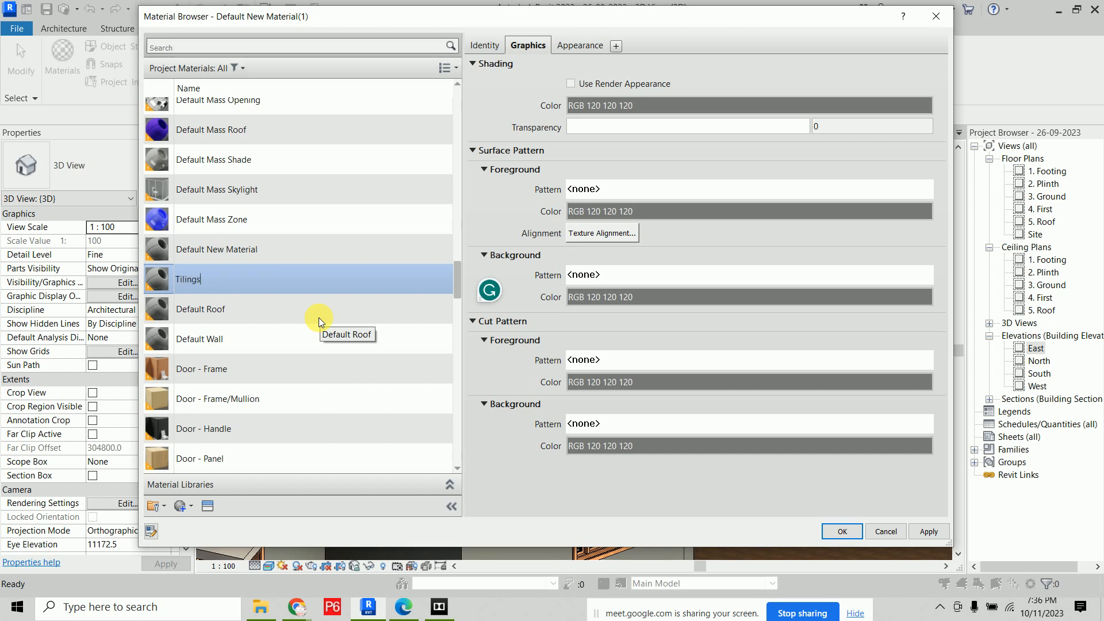
pyautogui.press('Return')
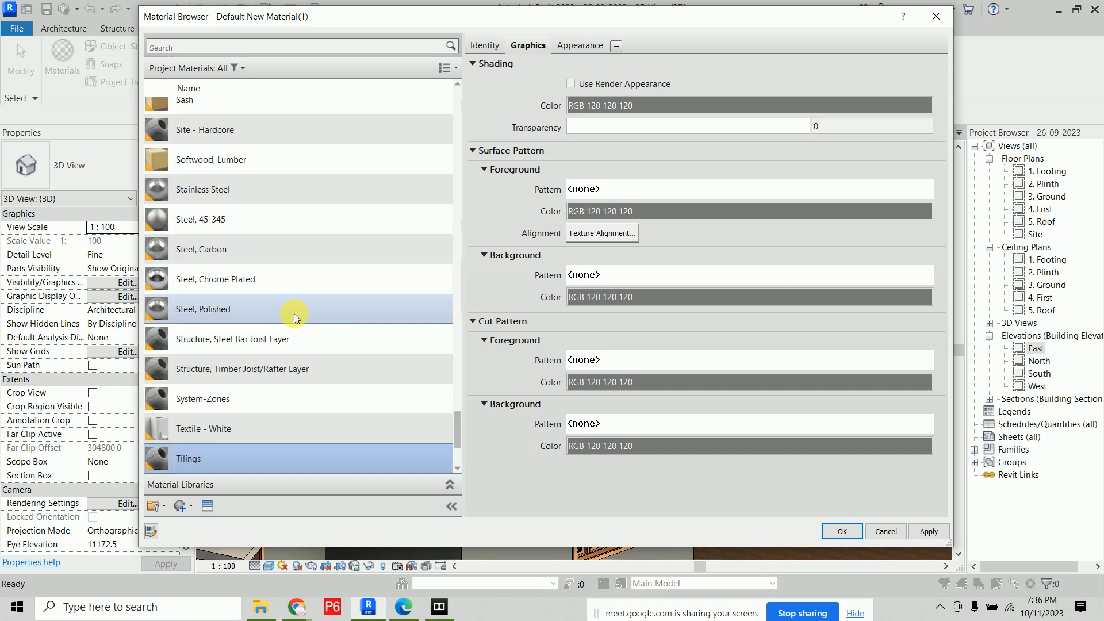
# Create another new project material and rename the existing Default New Material as Paint 1
pyautogui.scroll(6, 291, 358)
pyautogui.scroll(4, 291, 358)
pyautogui.scroll(-3, 291, 357)
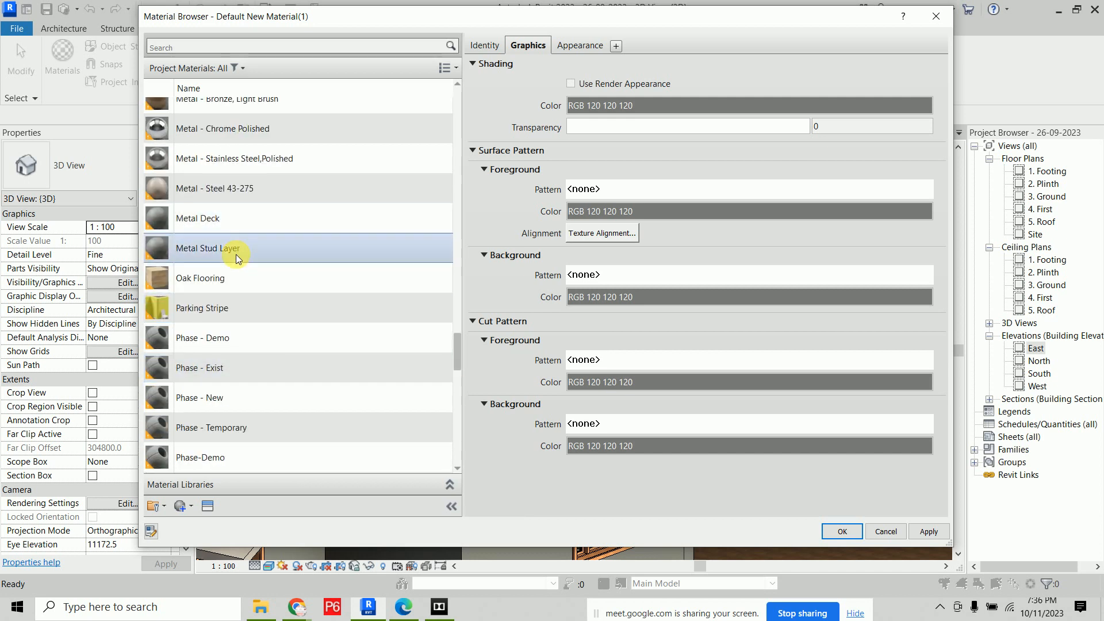
pyautogui.scroll(-10, 237, 318)
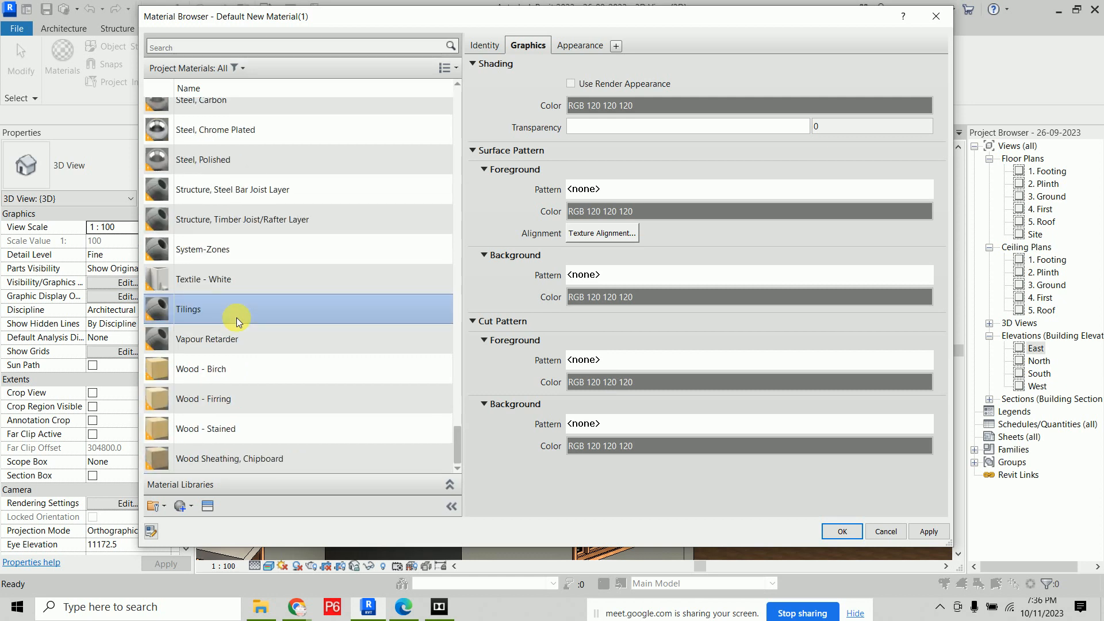
pyautogui.scroll(10, 237, 320)
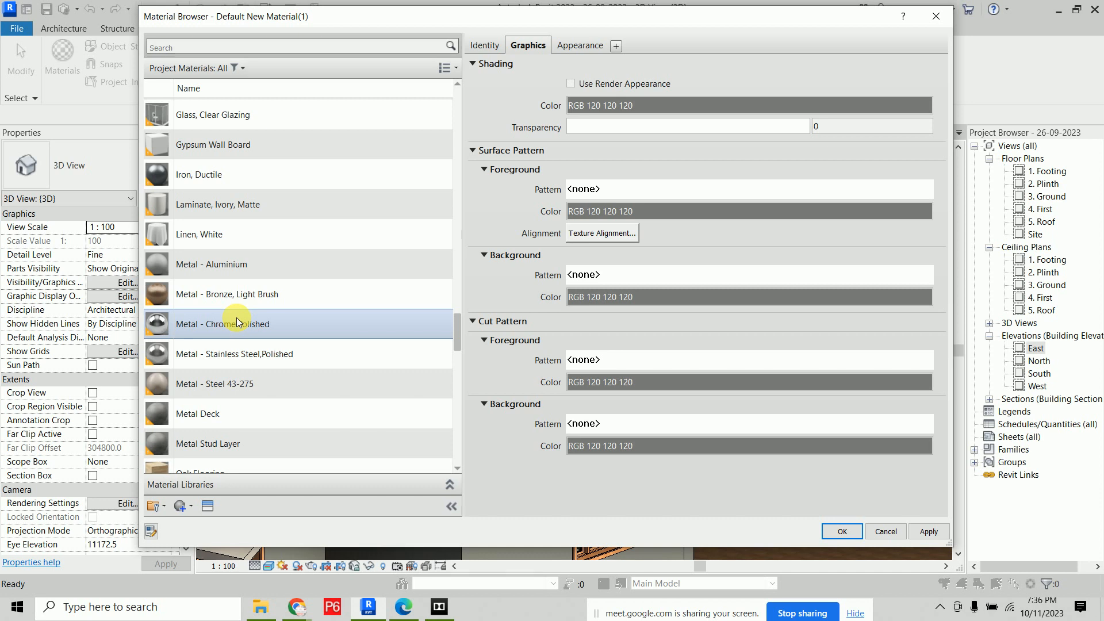
pyautogui.click(183, 505)
pyautogui.click(210, 524)
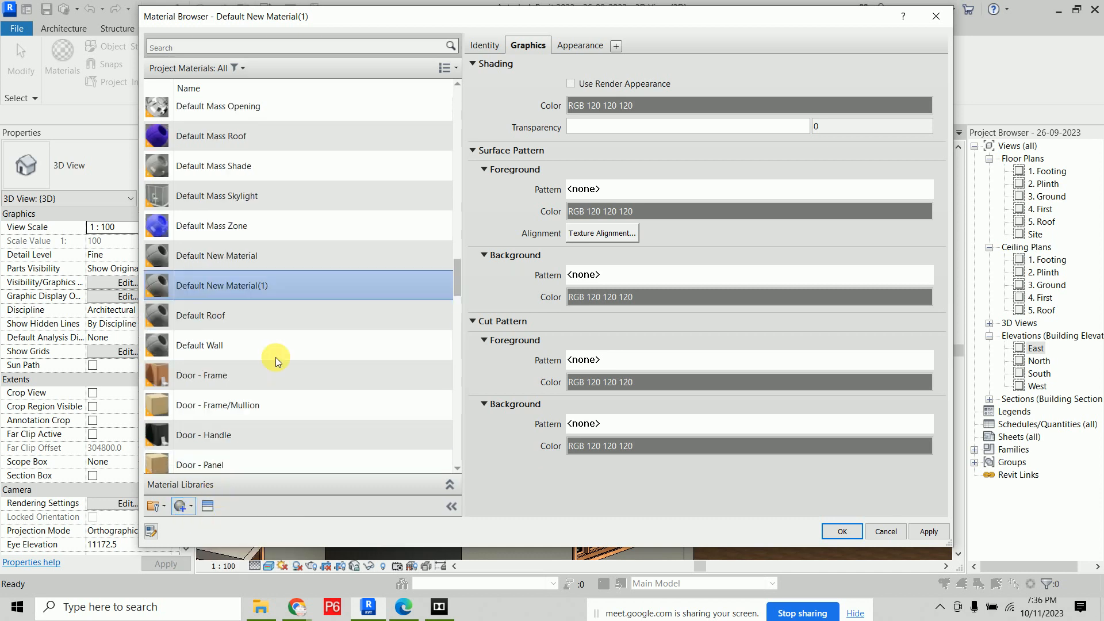
pyautogui.rightClick(253, 262)
pyautogui.click(281, 312)
pyautogui.write('Paint 1')
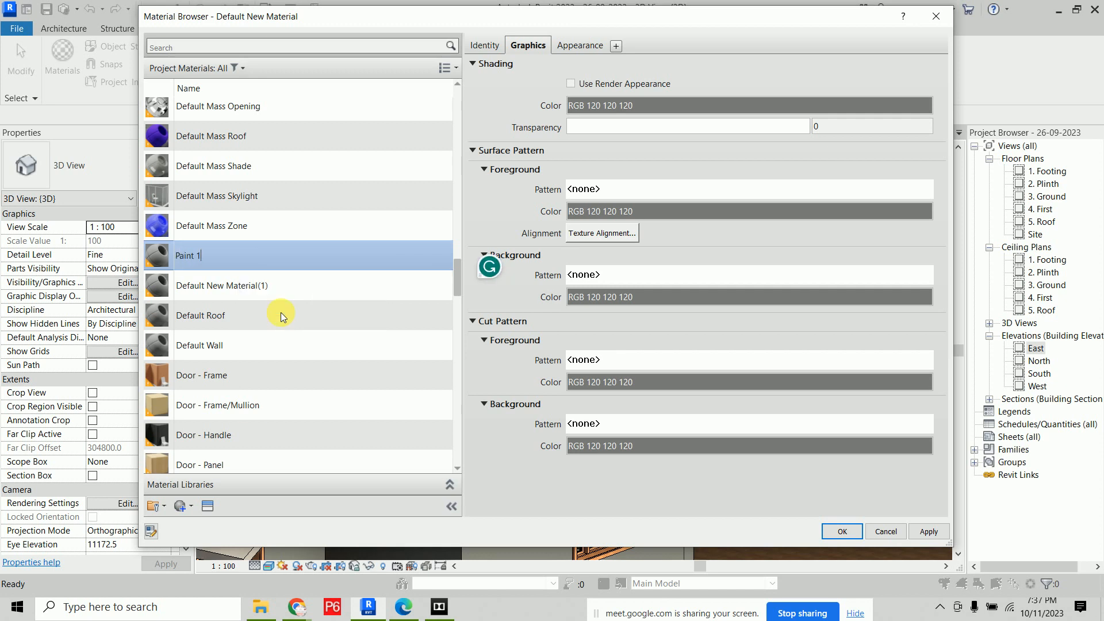
pyautogui.press('Return')
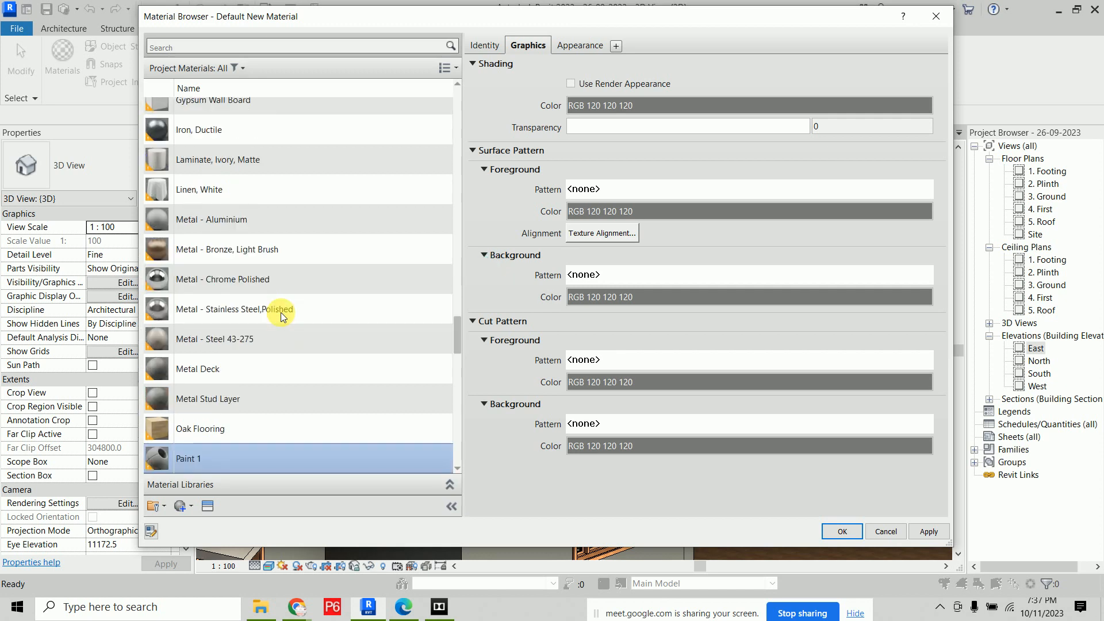
# Create one more new project material and name it Paint 2
pyautogui.click(283, 339)
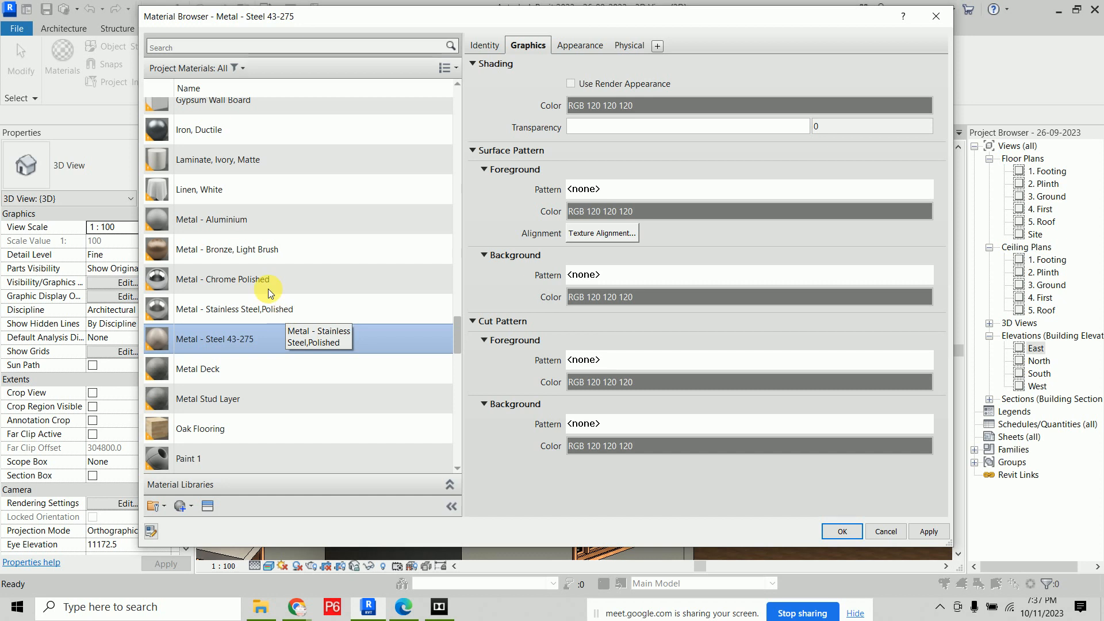
pyautogui.scroll(10, 242, 267)
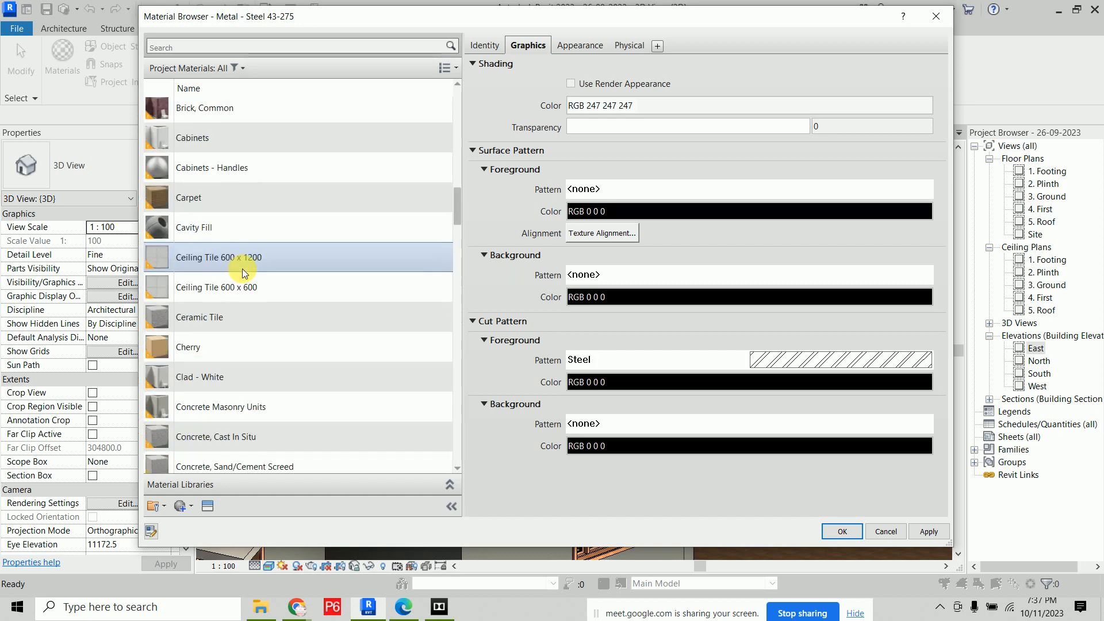
pyautogui.scroll(-10, 243, 268)
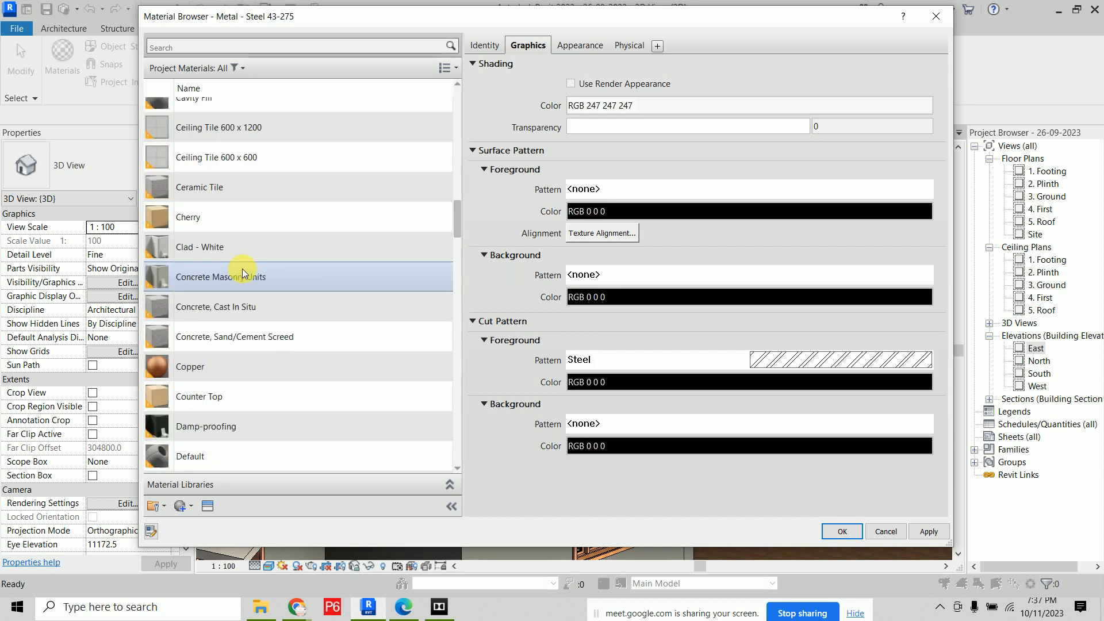
pyautogui.scroll(-1, 233, 443)
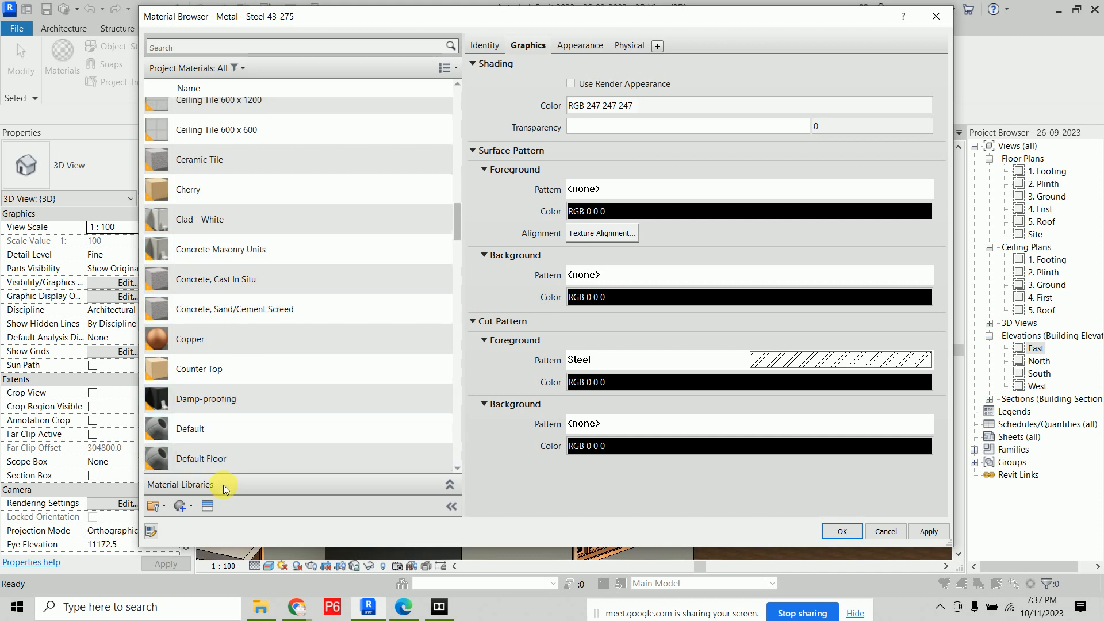
pyautogui.click(185, 508)
pyautogui.click(199, 521)
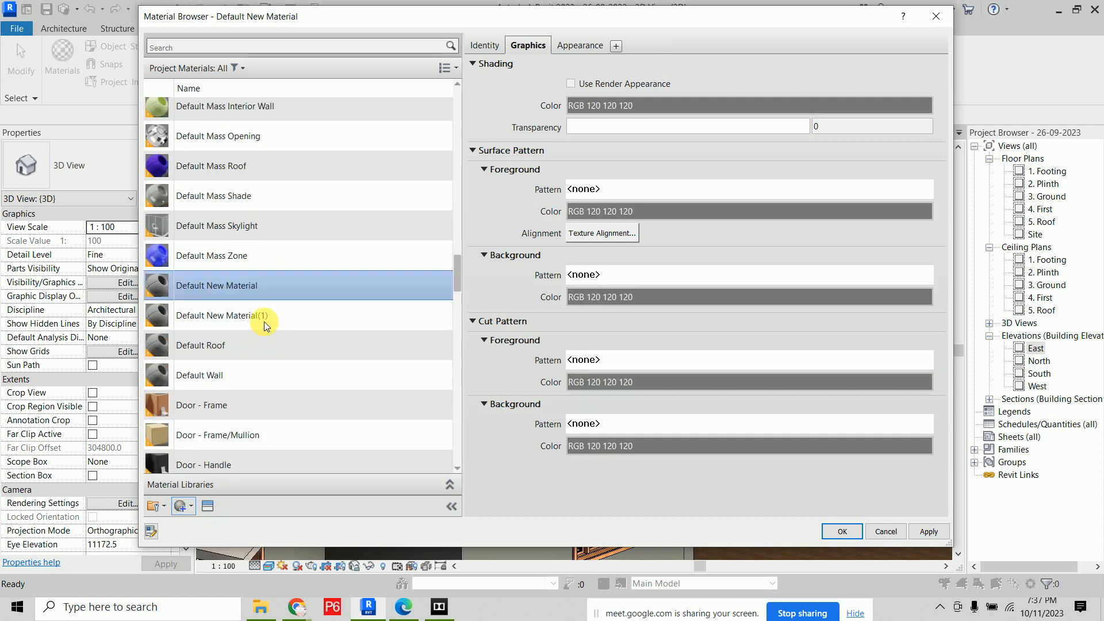
pyautogui.click(233, 326)
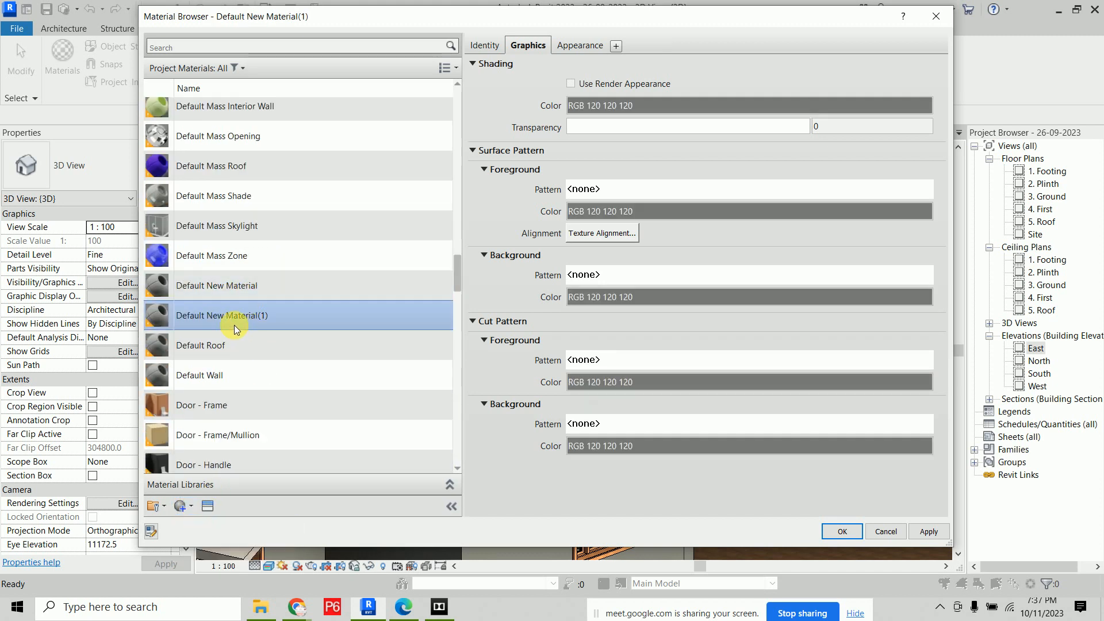
pyautogui.rightClick(230, 291)
pyautogui.click(266, 345)
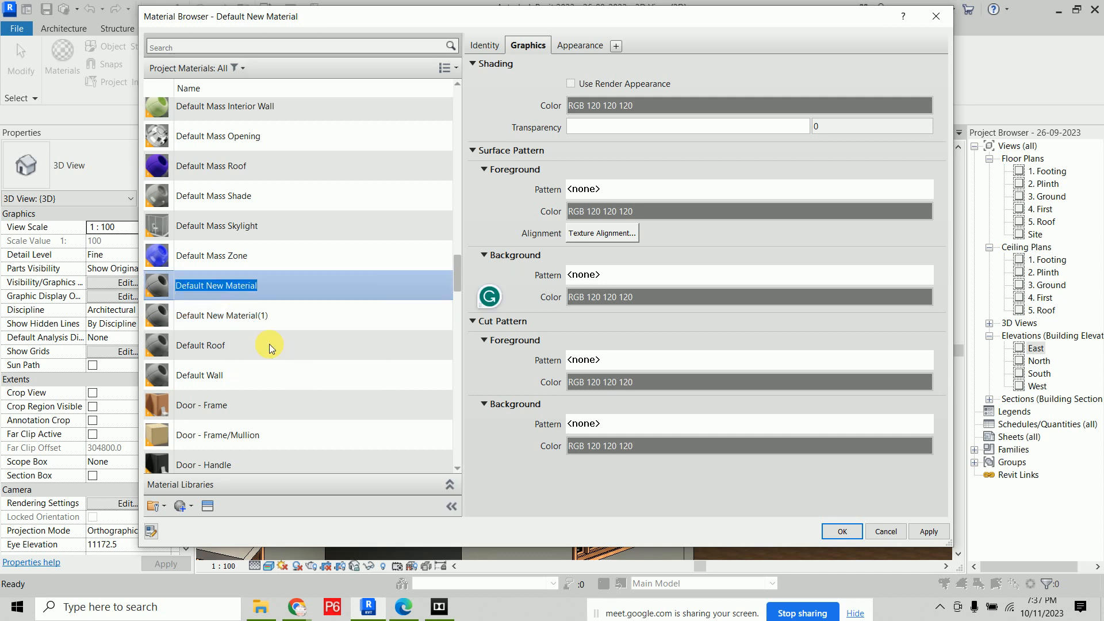
pyautogui.write('P')
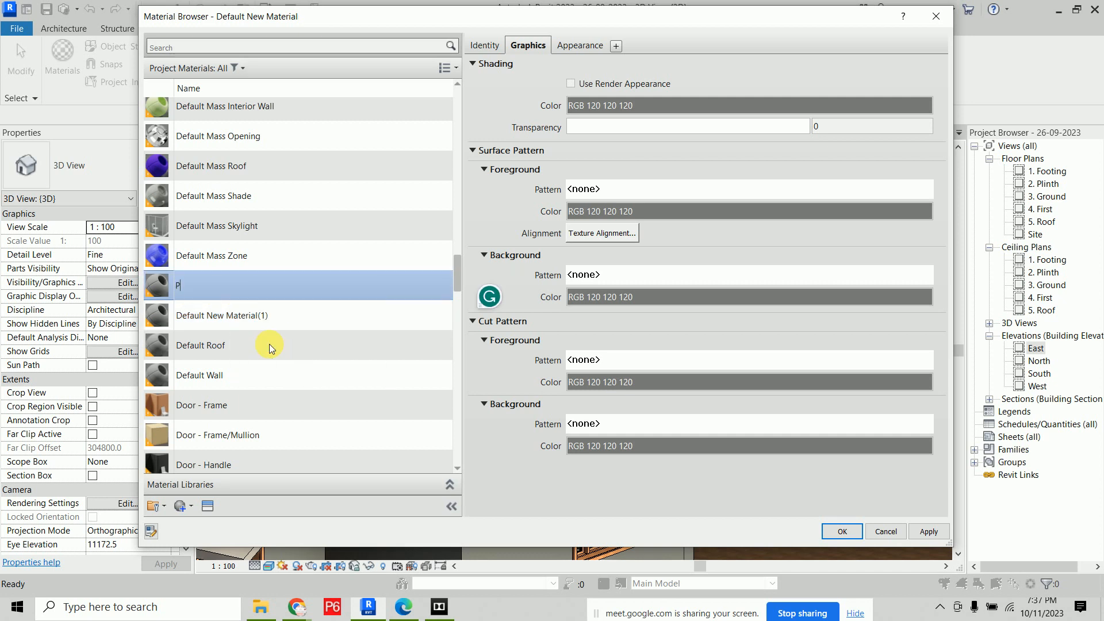
pyautogui.write('aint 2')
pyautogui.press('Return')
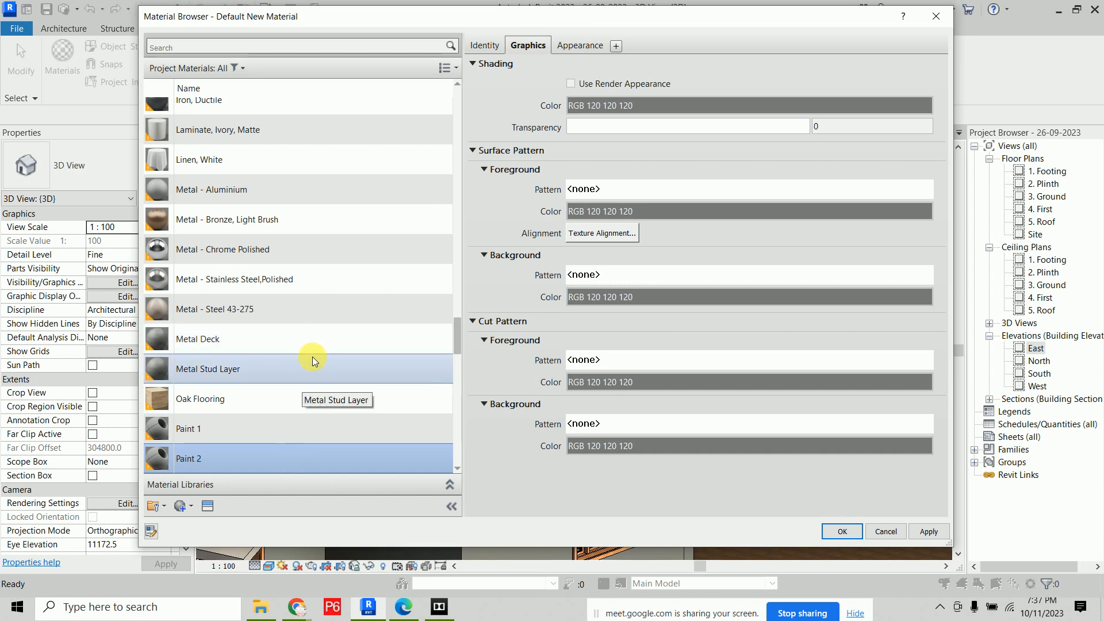
# Find the Tilings material in the project materials list and show its appearance properties
pyautogui.scroll(10, 313, 355)
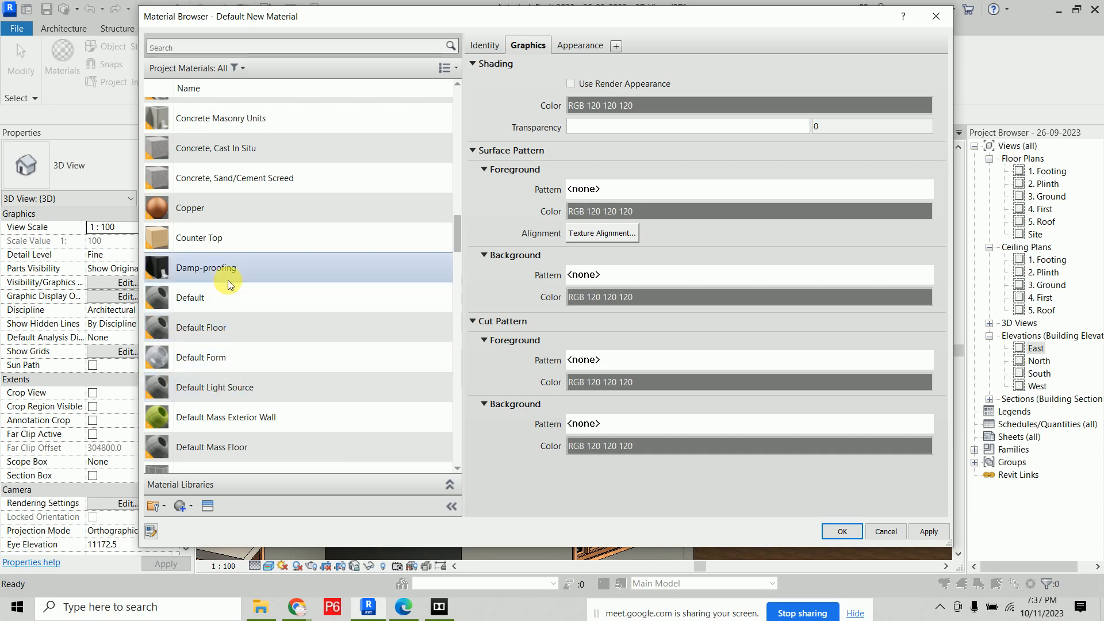
pyautogui.click(206, 301)
pyautogui.scroll(-3, 211, 320)
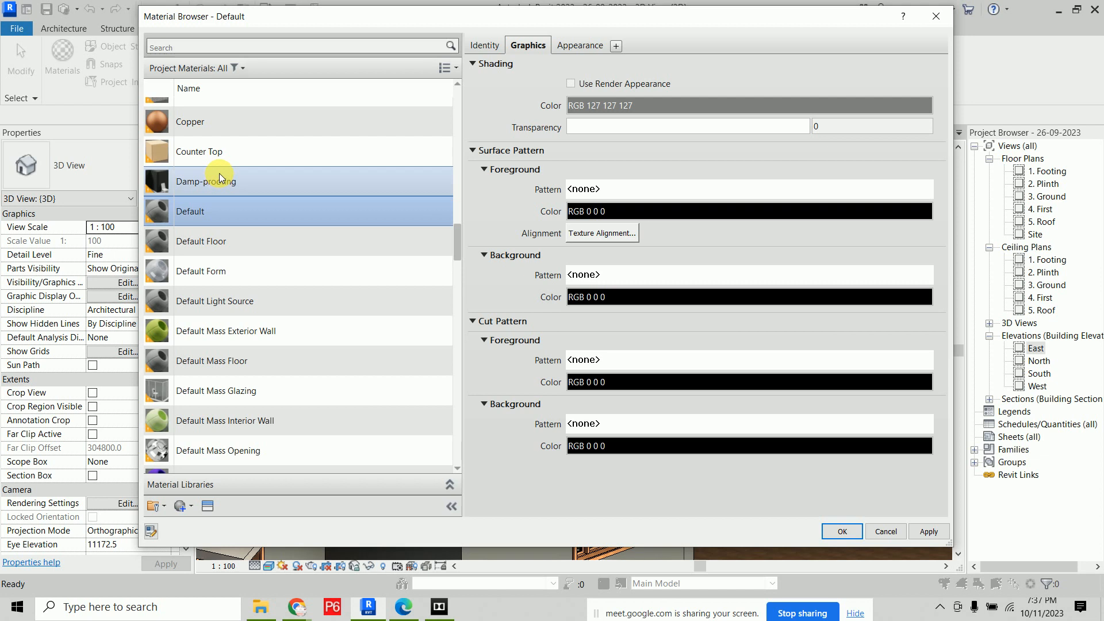
pyautogui.scroll(-15, 301, 347)
pyautogui.scroll(-20, 301, 347)
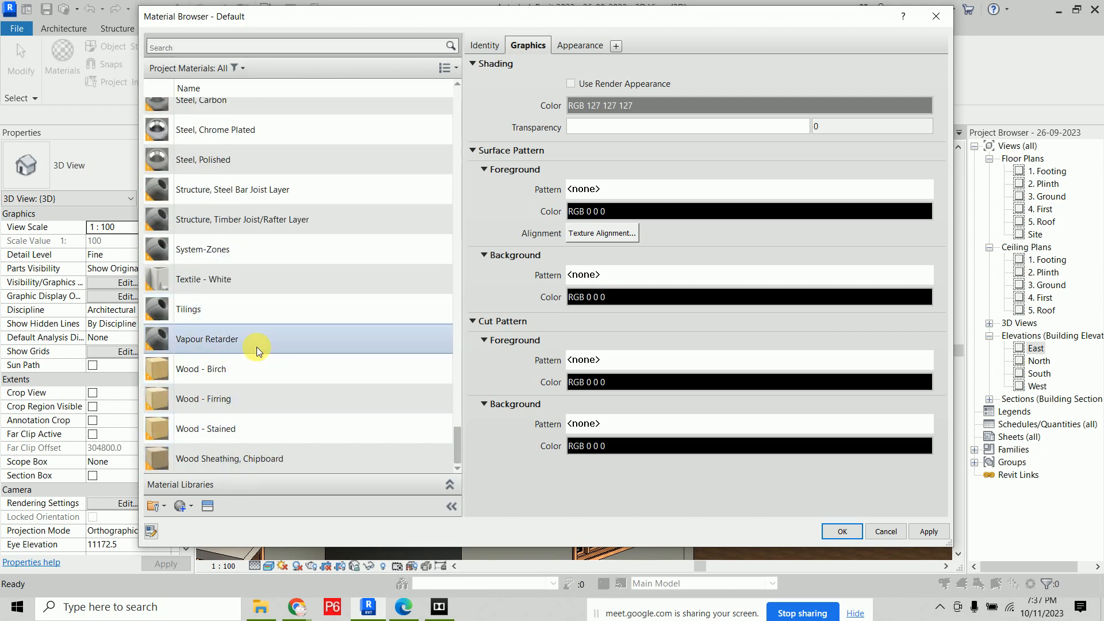
pyautogui.scroll(3, 257, 347)
pyautogui.scroll(-2, 242, 357)
pyautogui.click(213, 401)
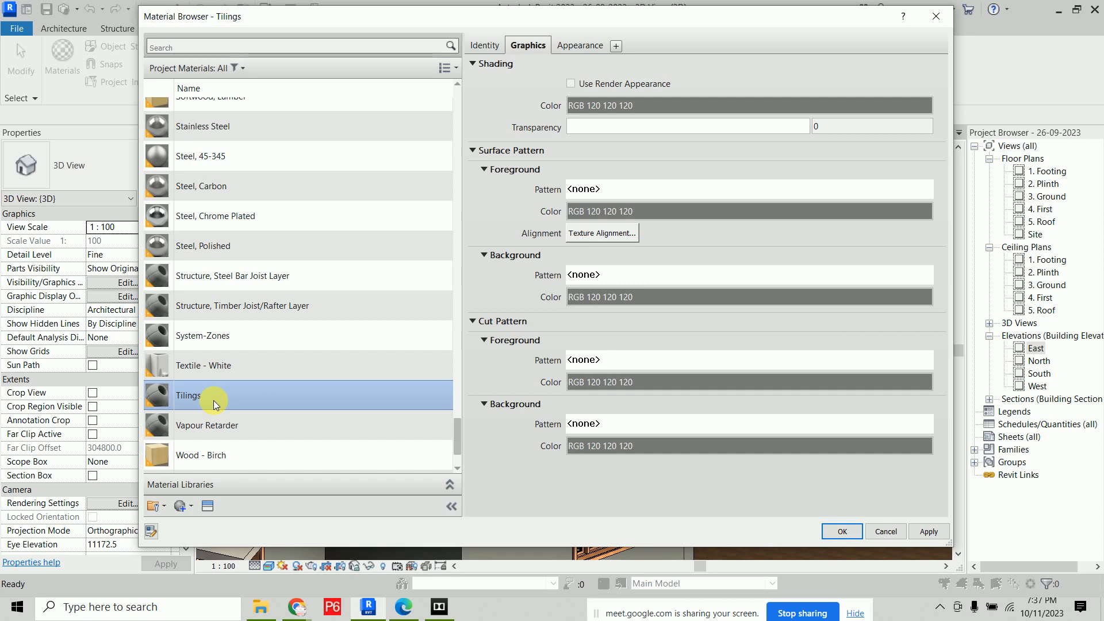
pyautogui.click(582, 46)
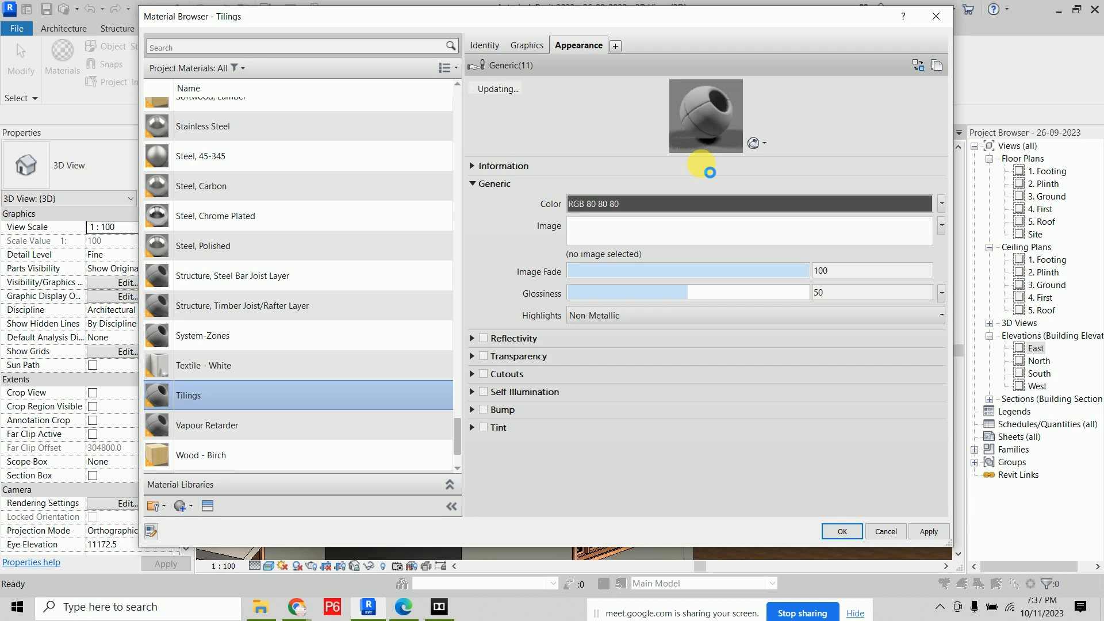
# Set the preview scene of the Tilings appearance to Walls
pyautogui.moveTo(703, 152)
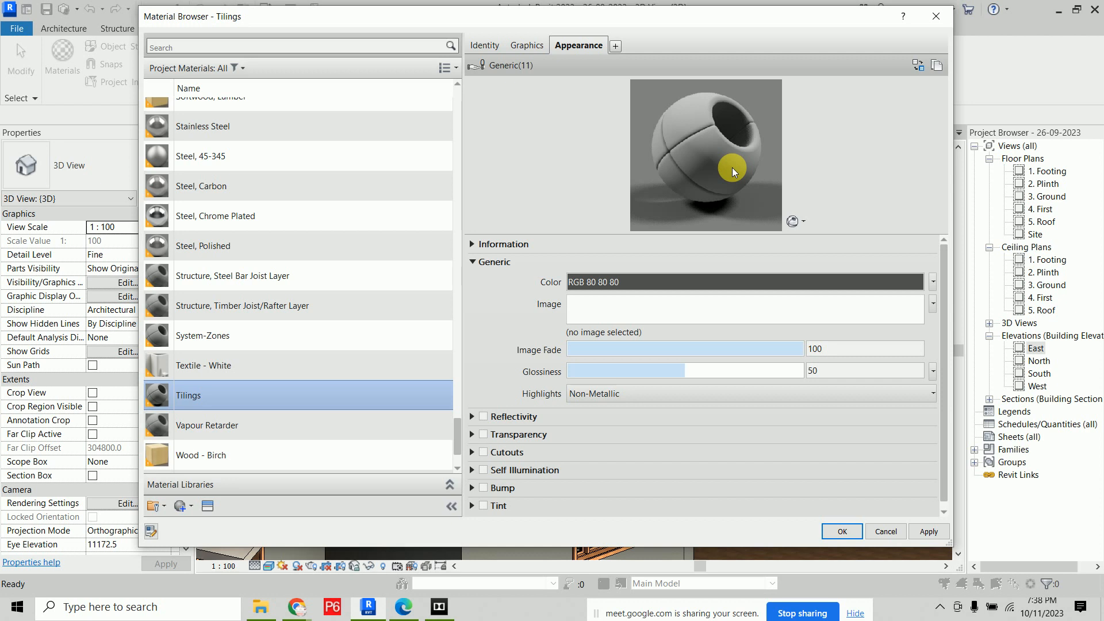
pyautogui.click(801, 223)
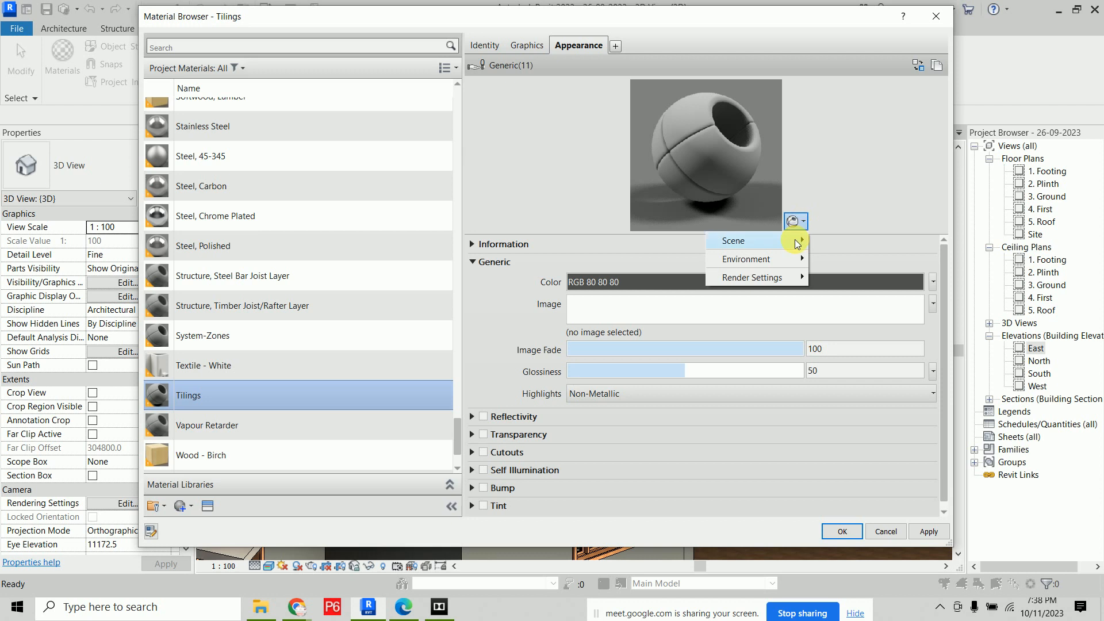
pyautogui.moveTo(797, 244)
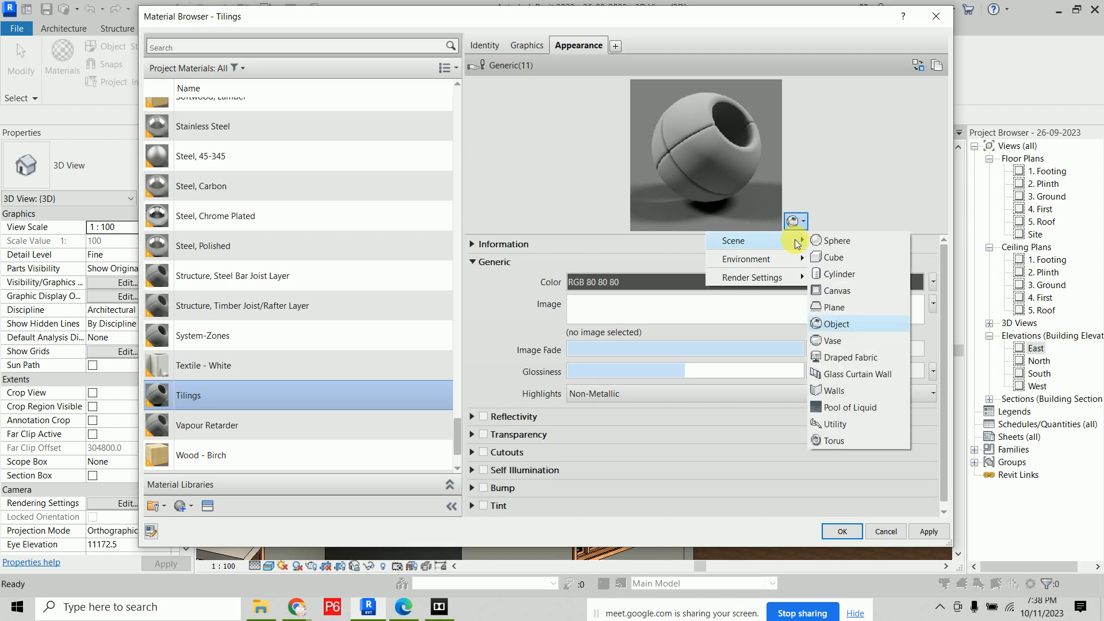
pyautogui.click(840, 392)
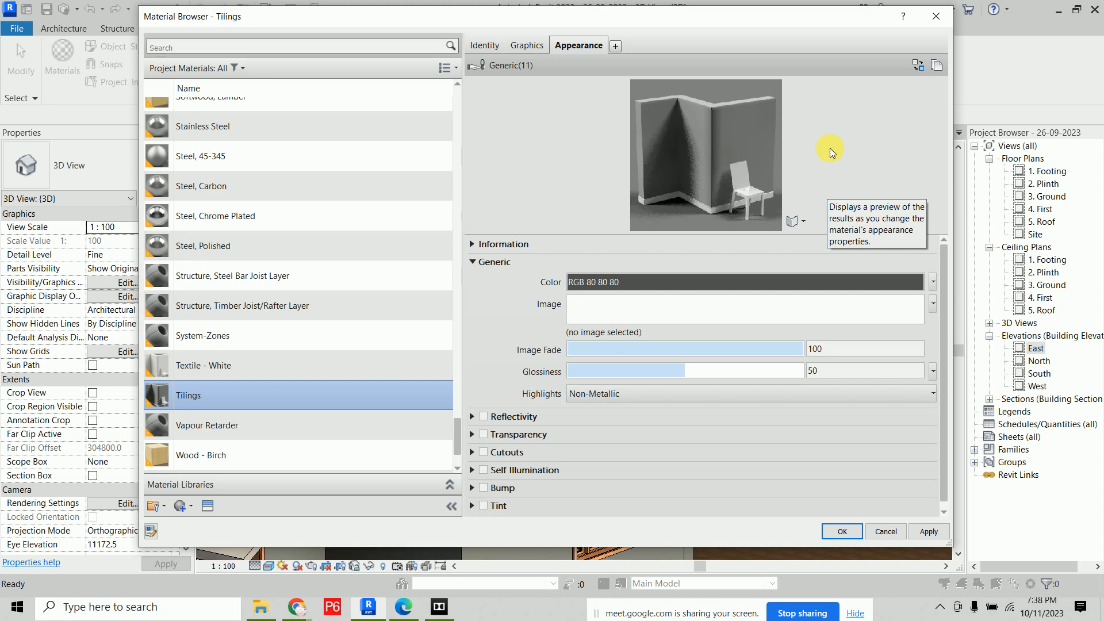
# Try the Plane scene for the Tilings appearance preview, and return the preview to Walls
pyautogui.click(798, 220)
pyautogui.moveTo(800, 242)
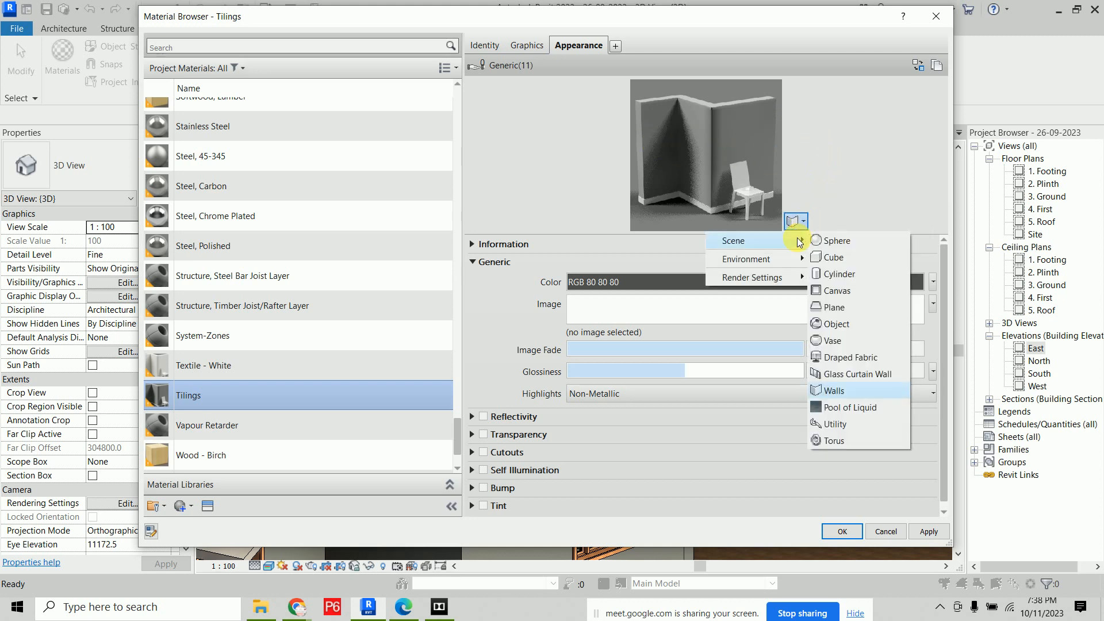
pyautogui.click(854, 302)
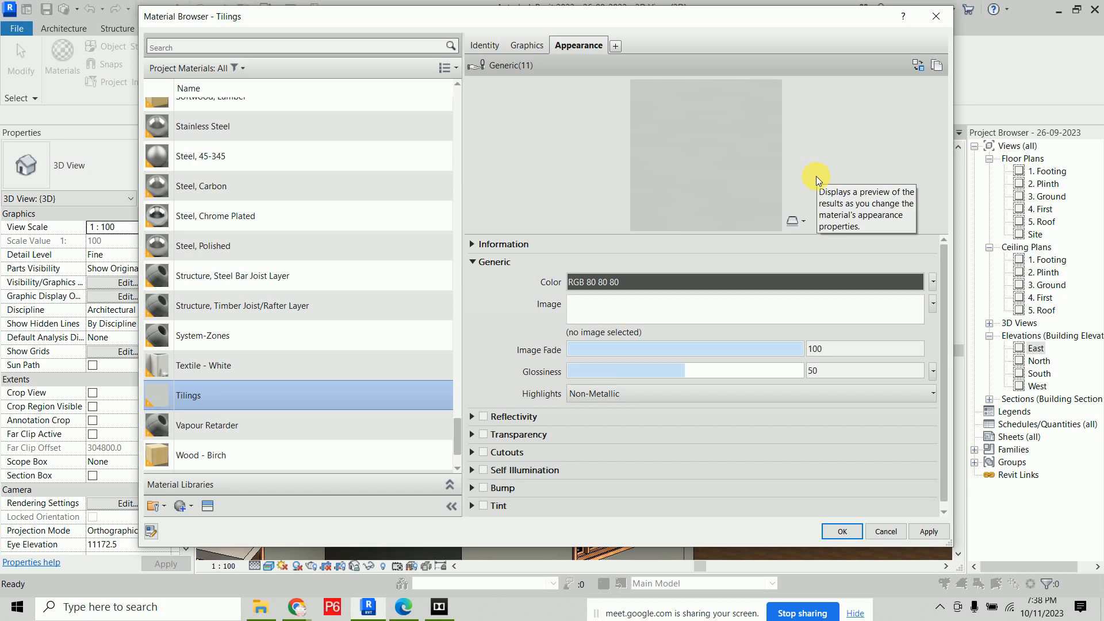
pyautogui.click(796, 221)
pyautogui.moveTo(795, 240)
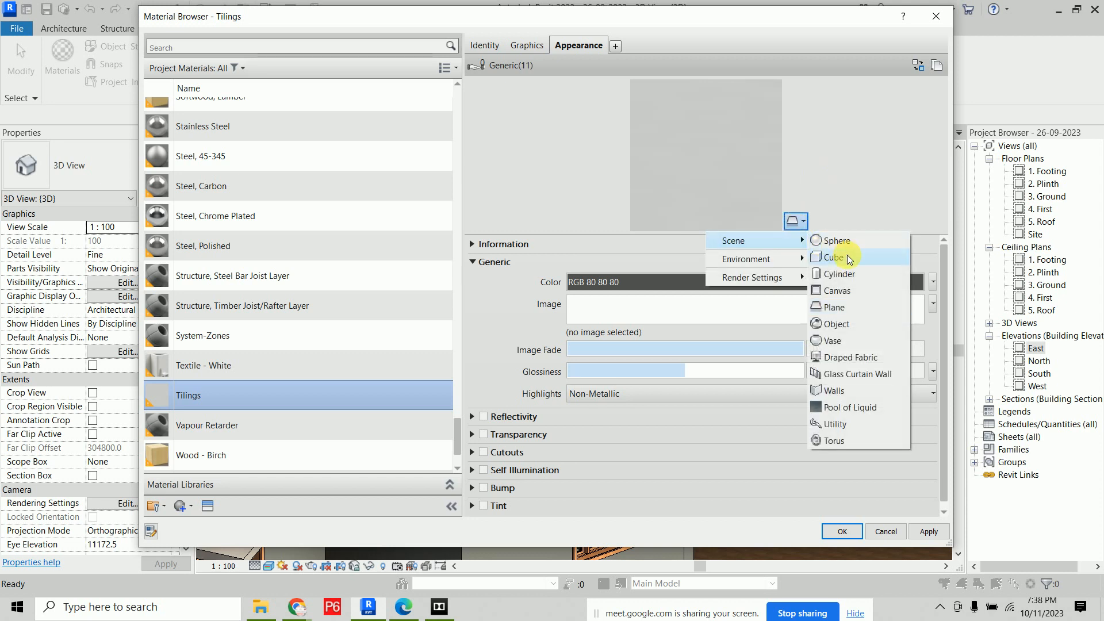
pyautogui.click(846, 375)
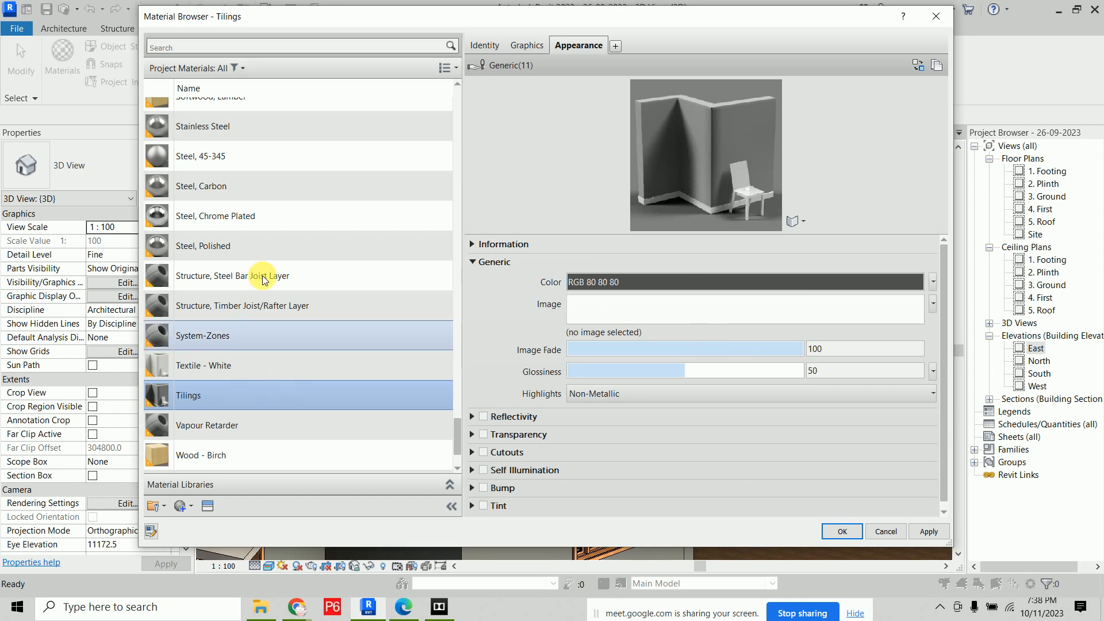
# Set the generic appearance color of the Paint 1 material to blue, RGB 57 87 206
pyautogui.scroll(5, 294, 206)
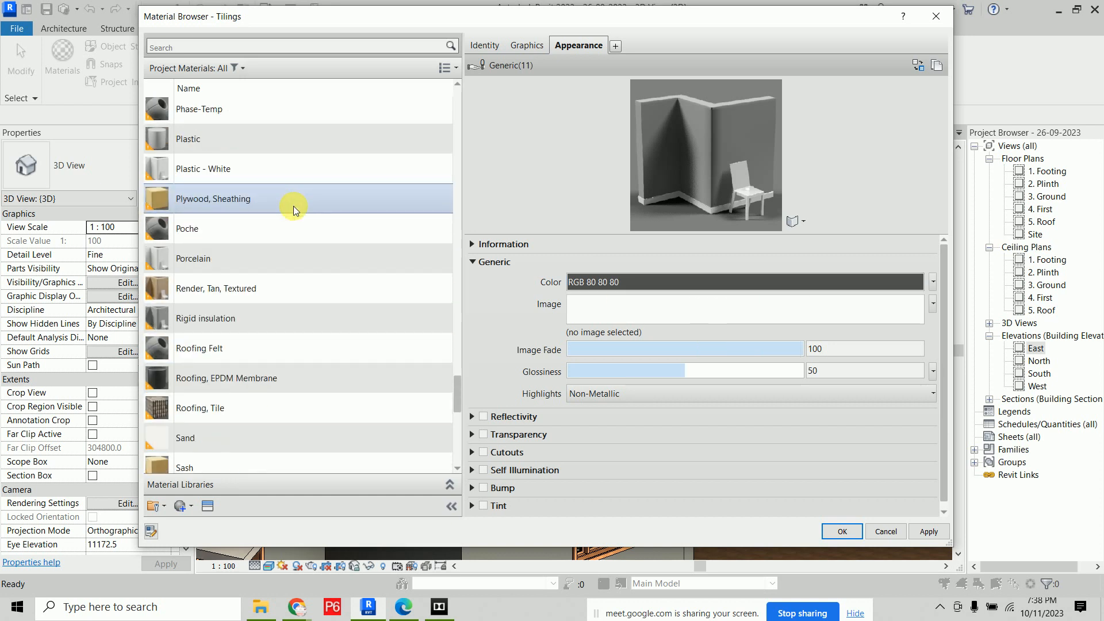
pyautogui.scroll(1, 293, 206)
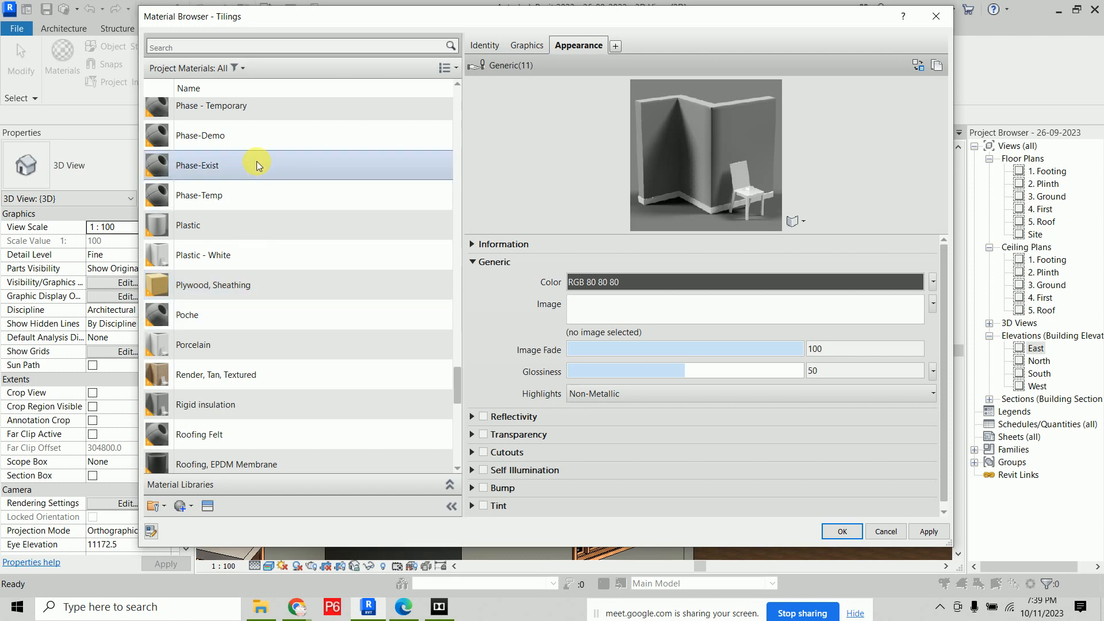
pyautogui.scroll(4, 257, 161)
pyautogui.click(235, 275)
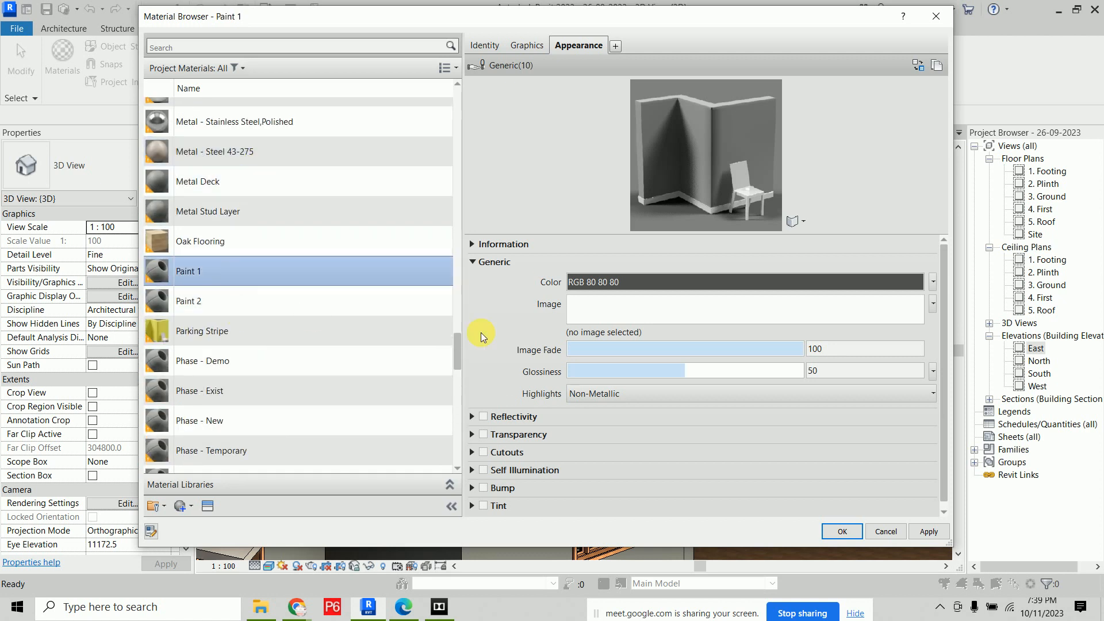
pyautogui.click(709, 283)
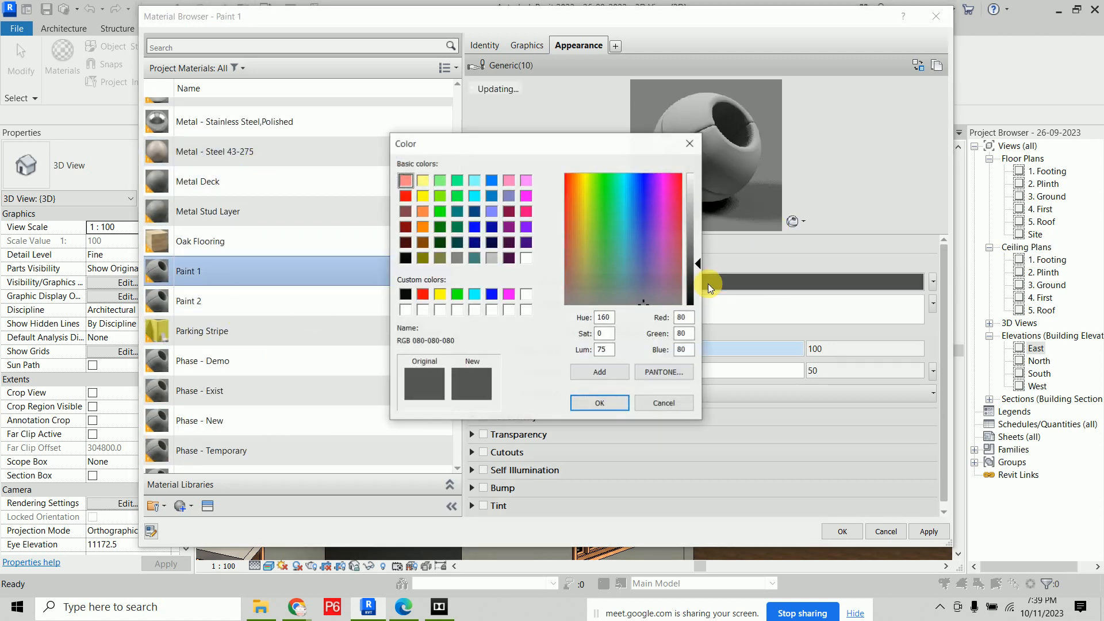
pyautogui.moveTo(504, 139); pyautogui.dragTo(432, 62)
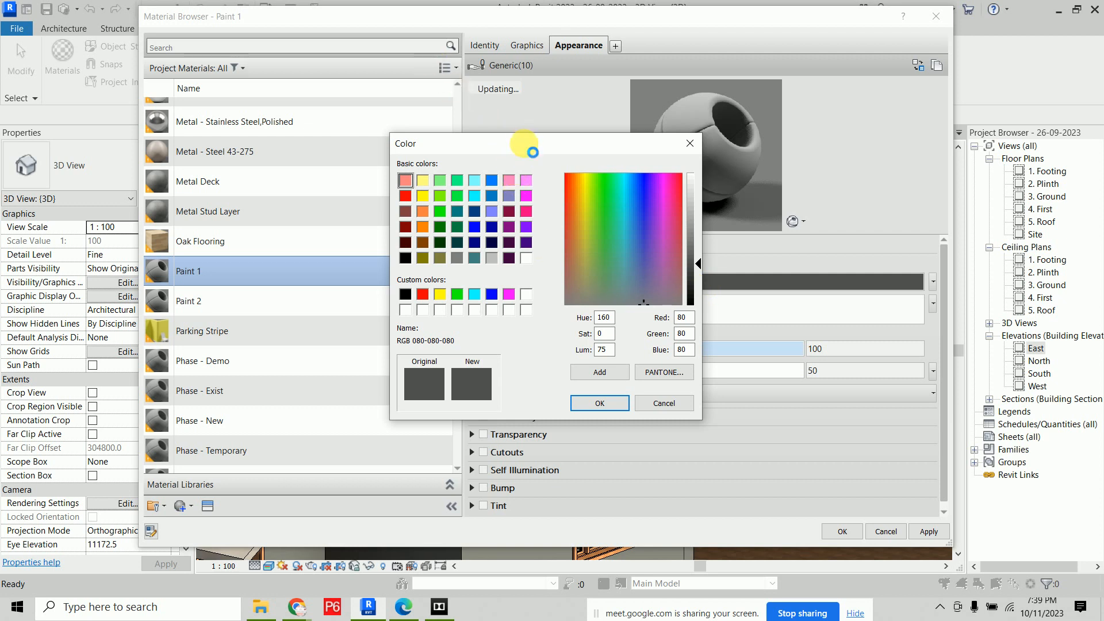
pyautogui.click(497, 104)
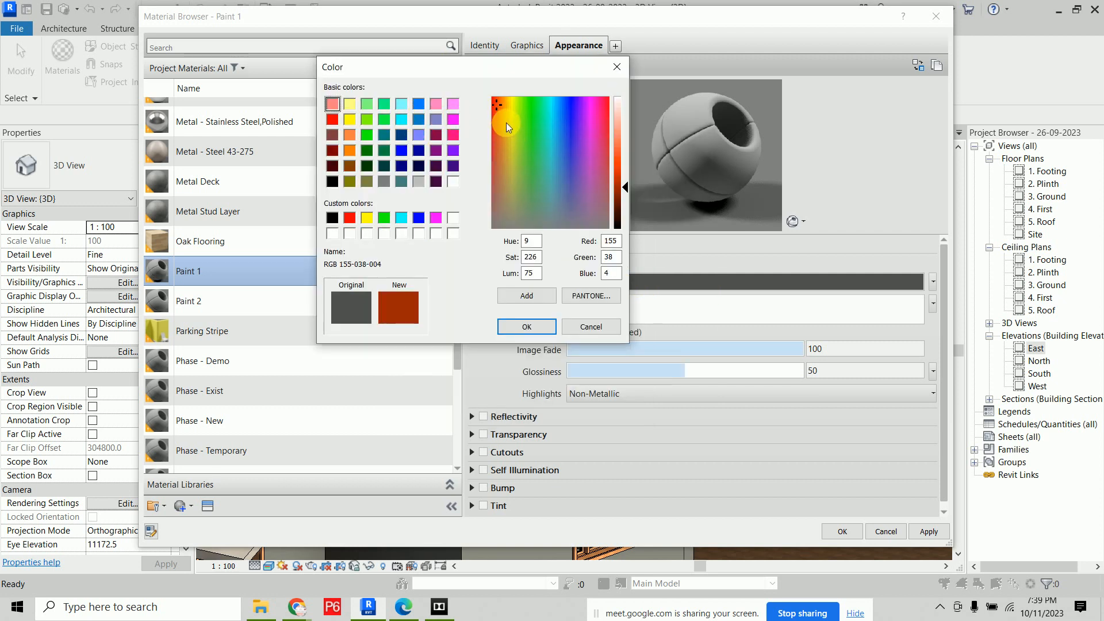
pyautogui.moveTo(498, 105); pyautogui.dragTo(502, 137)
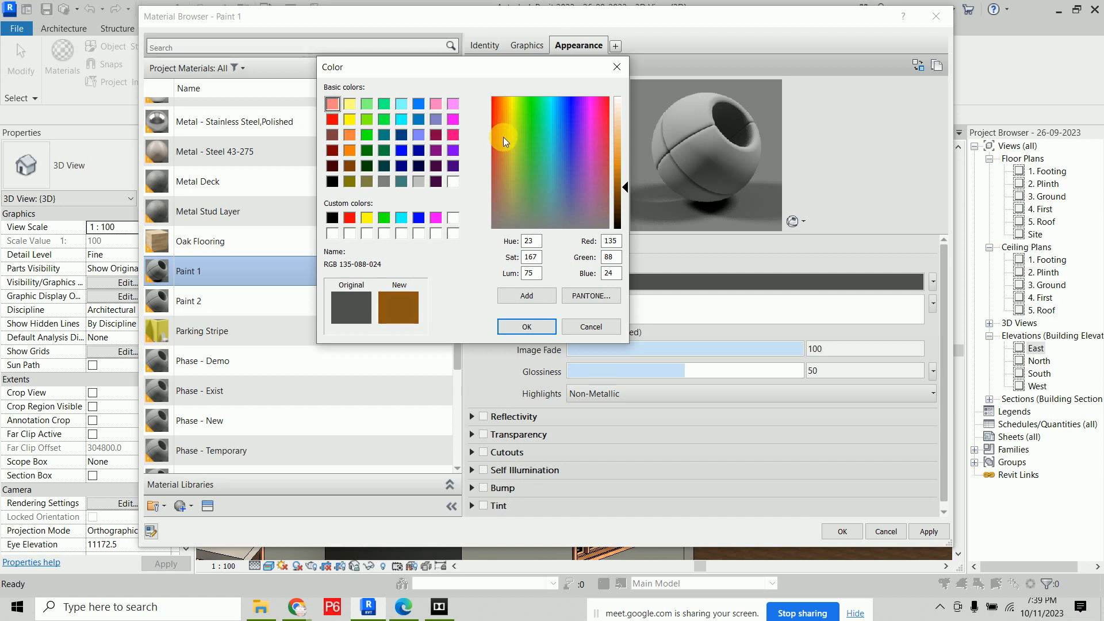
pyautogui.moveTo(627, 189)
pyautogui.mouseDown()
pyautogui.moveTo(628, 116)
pyautogui.moveTo(625, 209)
pyautogui.moveTo(629, 125)
pyautogui.moveTo(623, 189)
pyautogui.mouseUp()
pyautogui.click(566, 149)
pyautogui.click(621, 162)
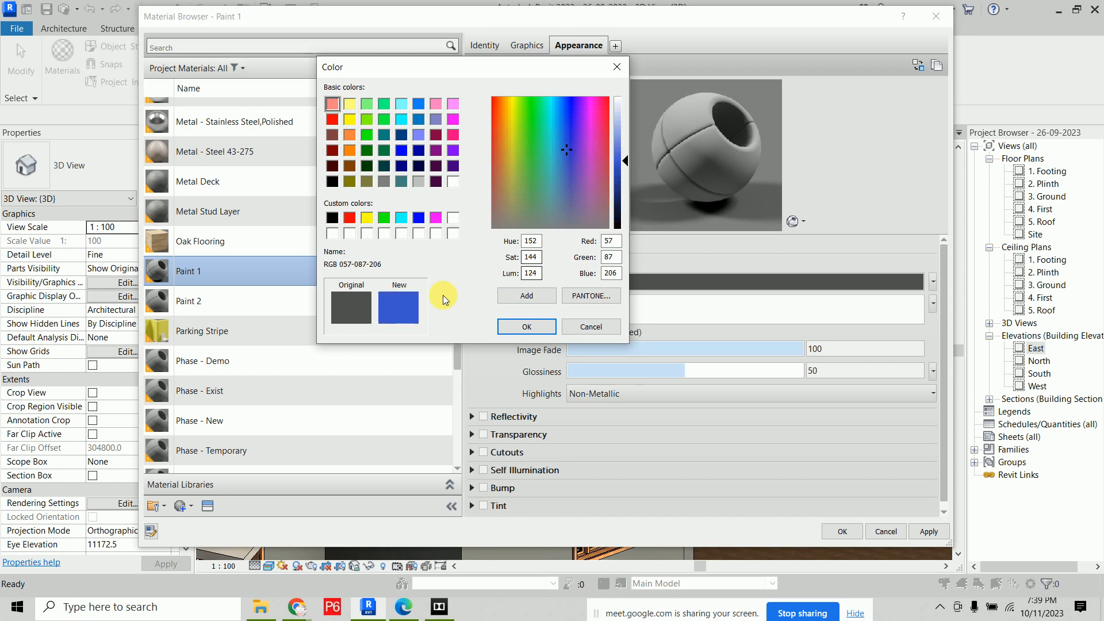
pyautogui.click(517, 326)
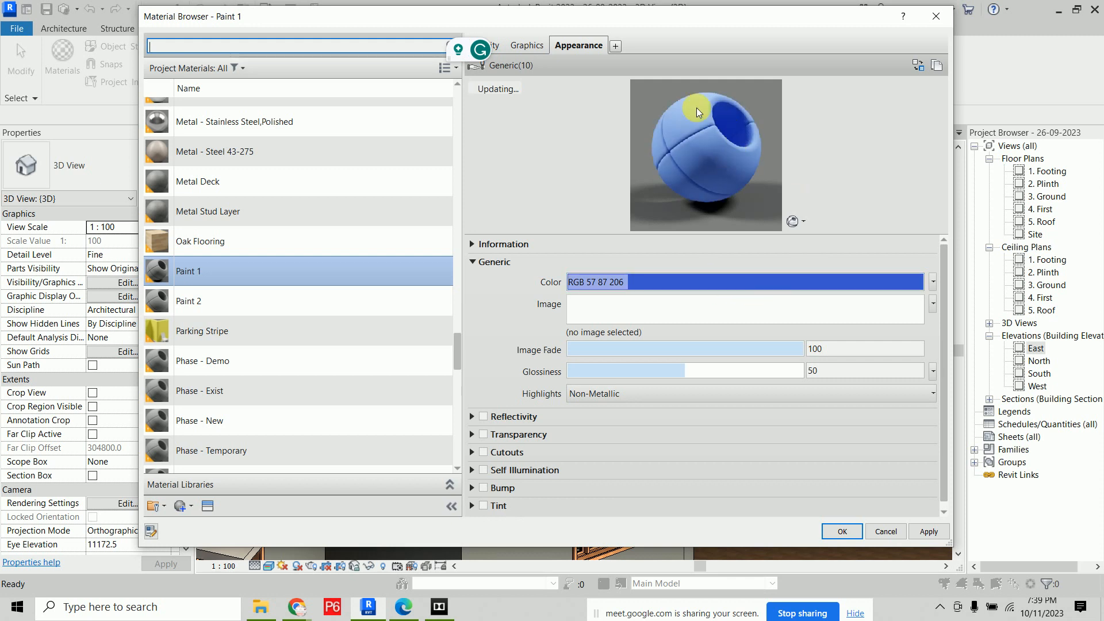
# Set the preview scene of the Paint 1 appearance to Walls
pyautogui.click(801, 225)
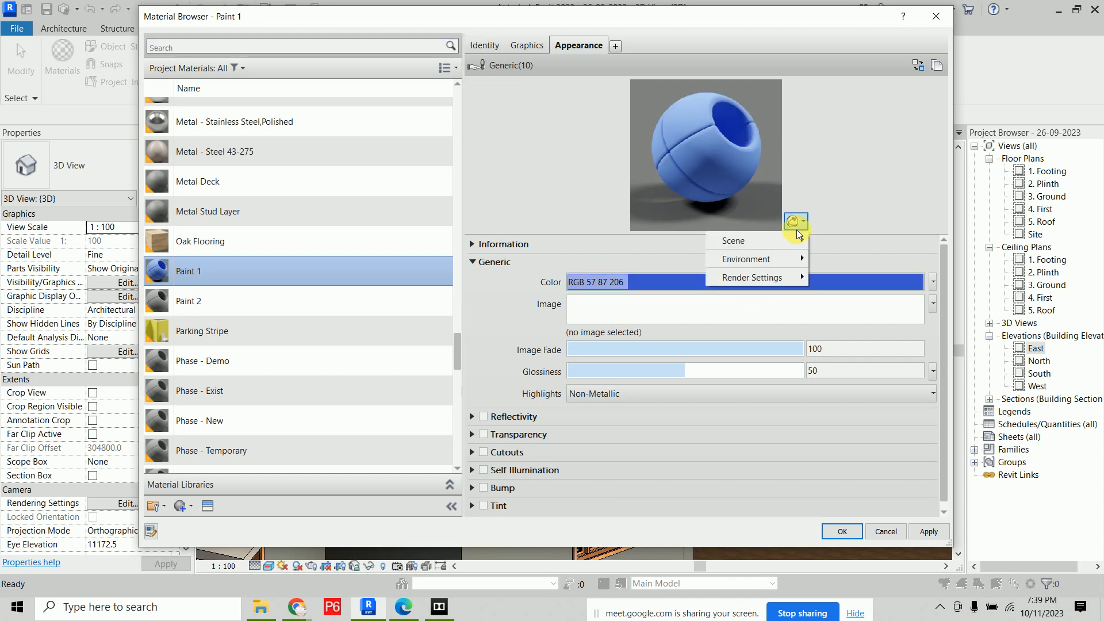
pyautogui.moveTo(771, 240)
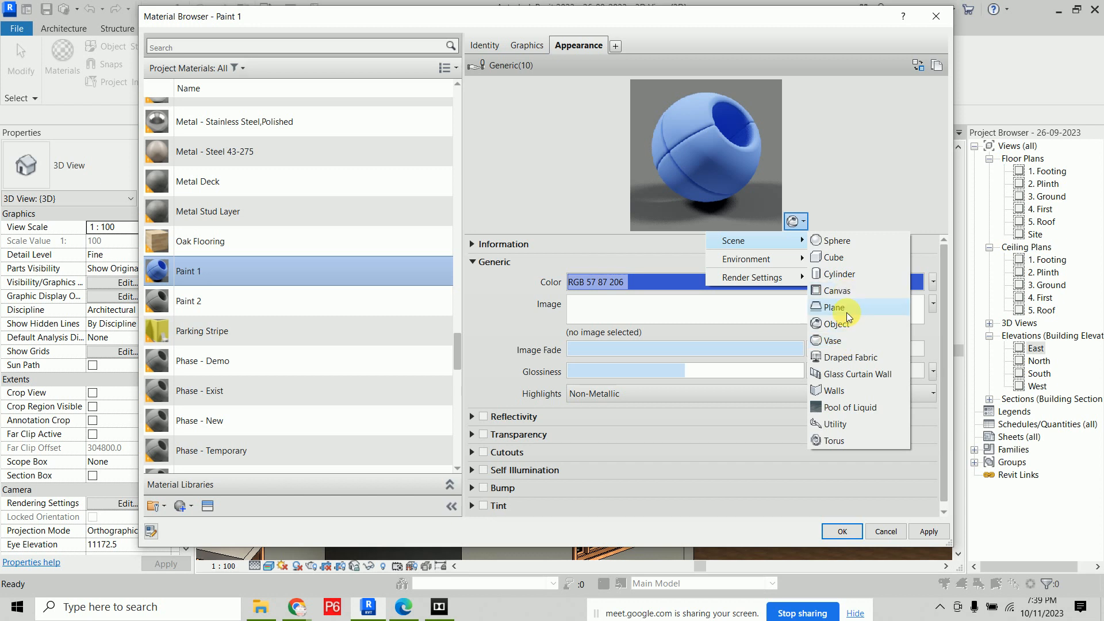
pyautogui.click(848, 393)
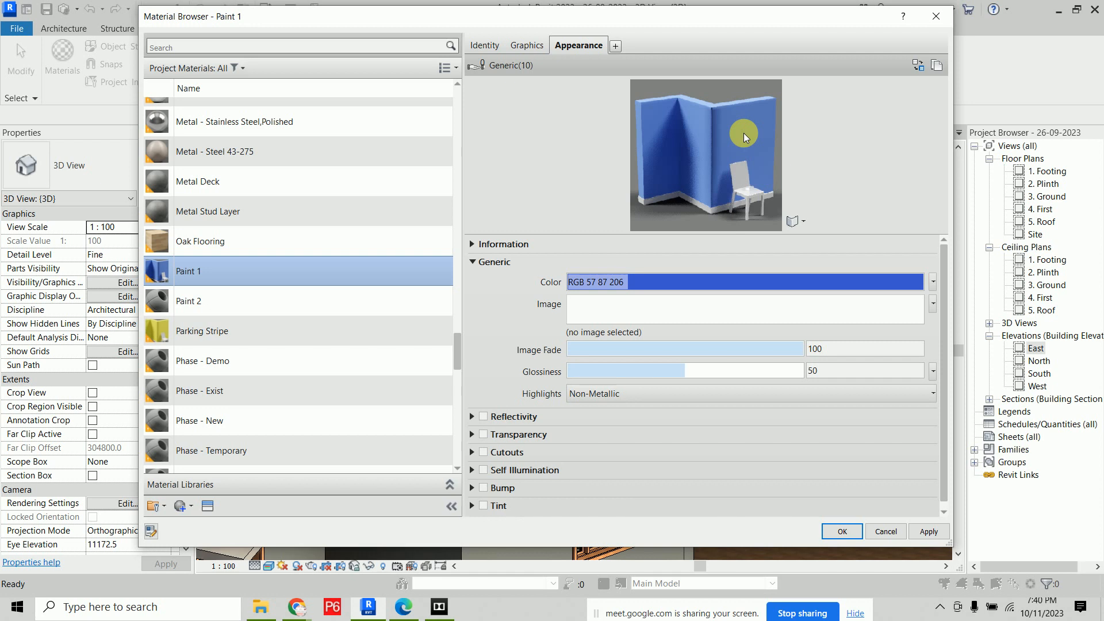
# Switch to Chrome, search Google for "adobe color wheel" and open the Adobe Color result
pyautogui.click(297, 606)
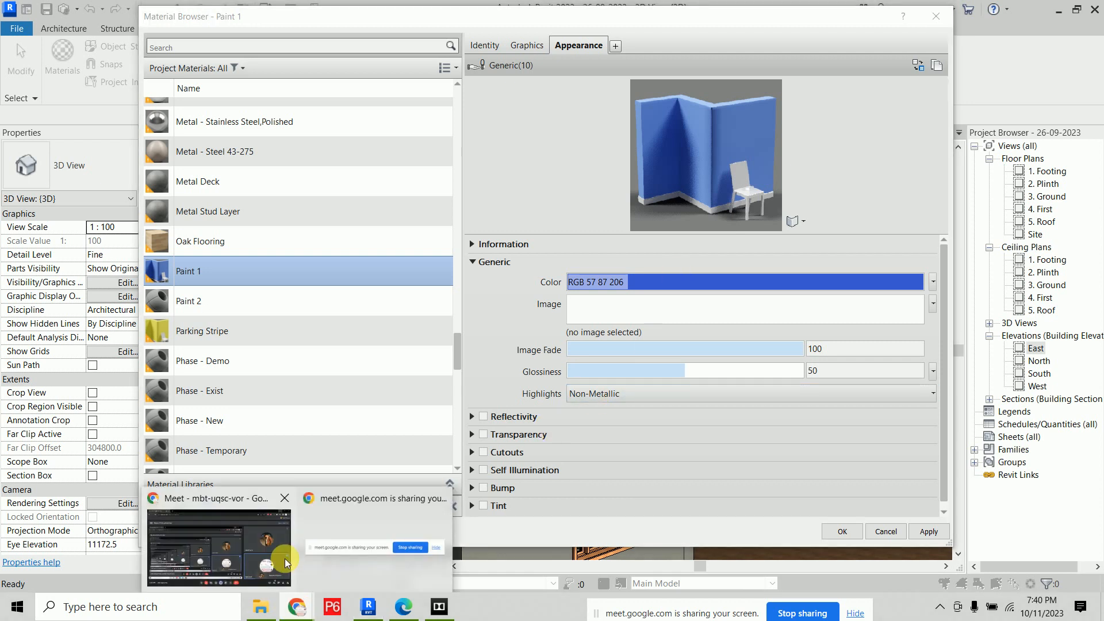
pyautogui.click(276, 552)
pyautogui.click(192, 12)
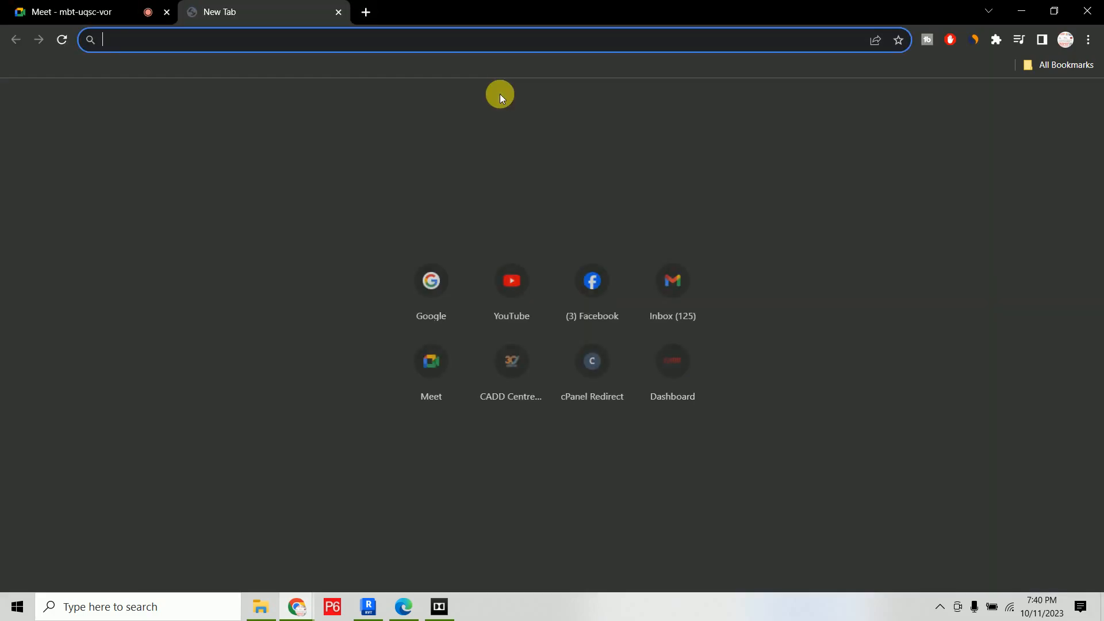
pyautogui.write('g')
pyautogui.press('Return')
pyautogui.write('adobe color')
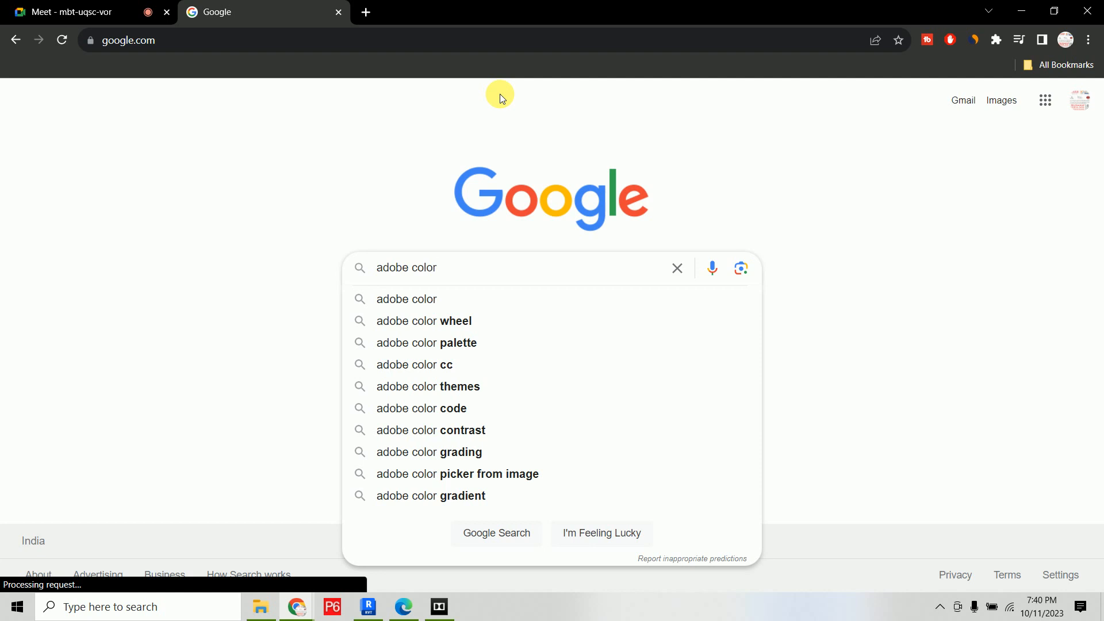
pyautogui.press('Down')
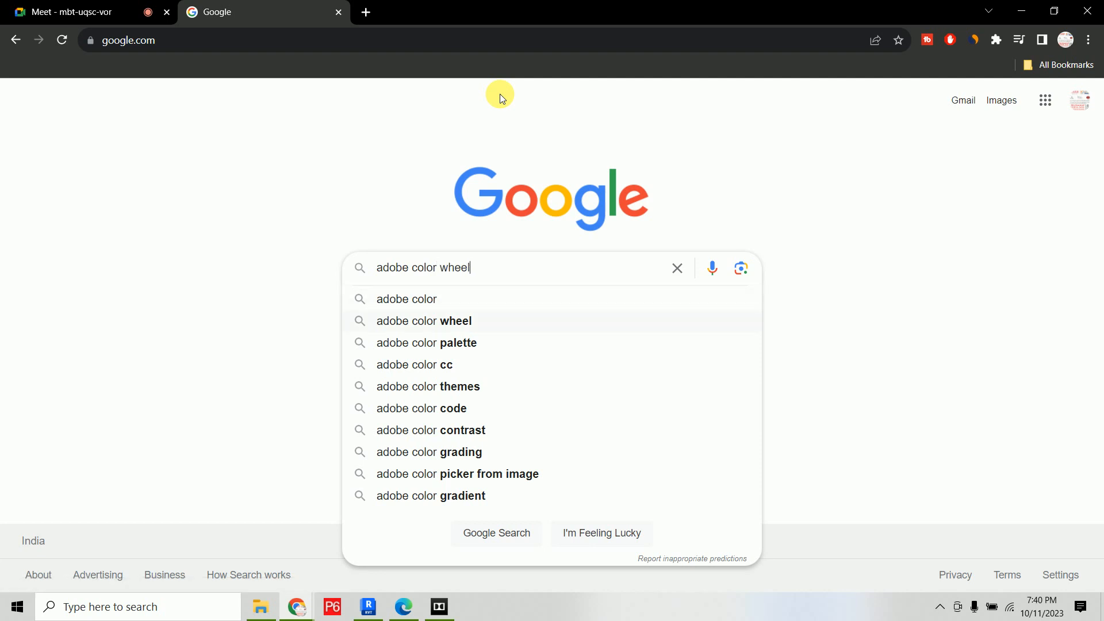
pyautogui.press('Return')
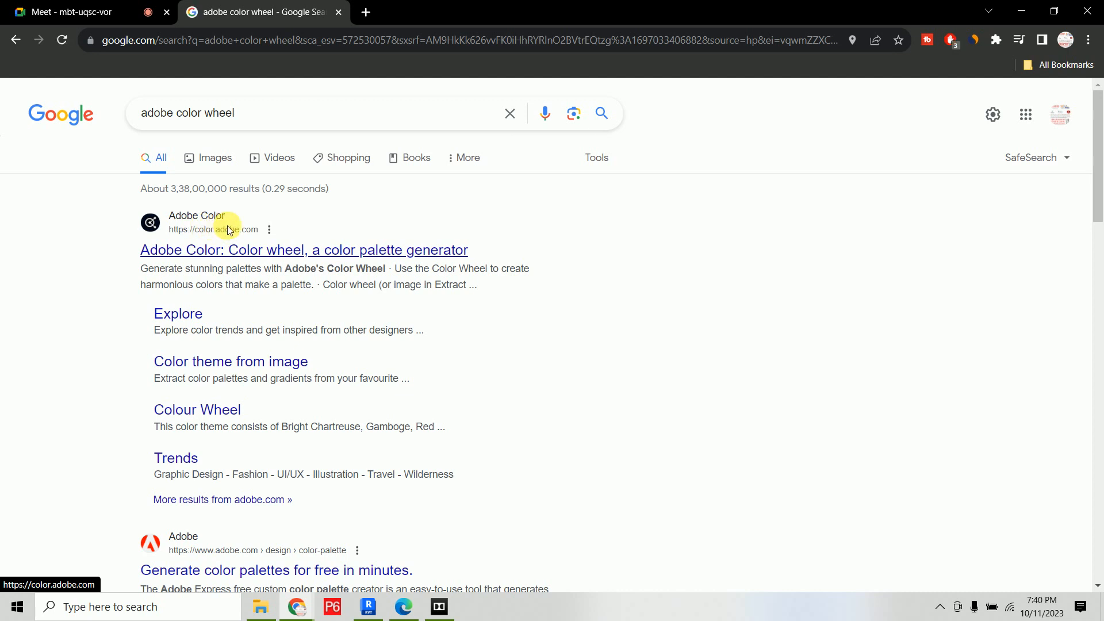
pyautogui.click(245, 255)
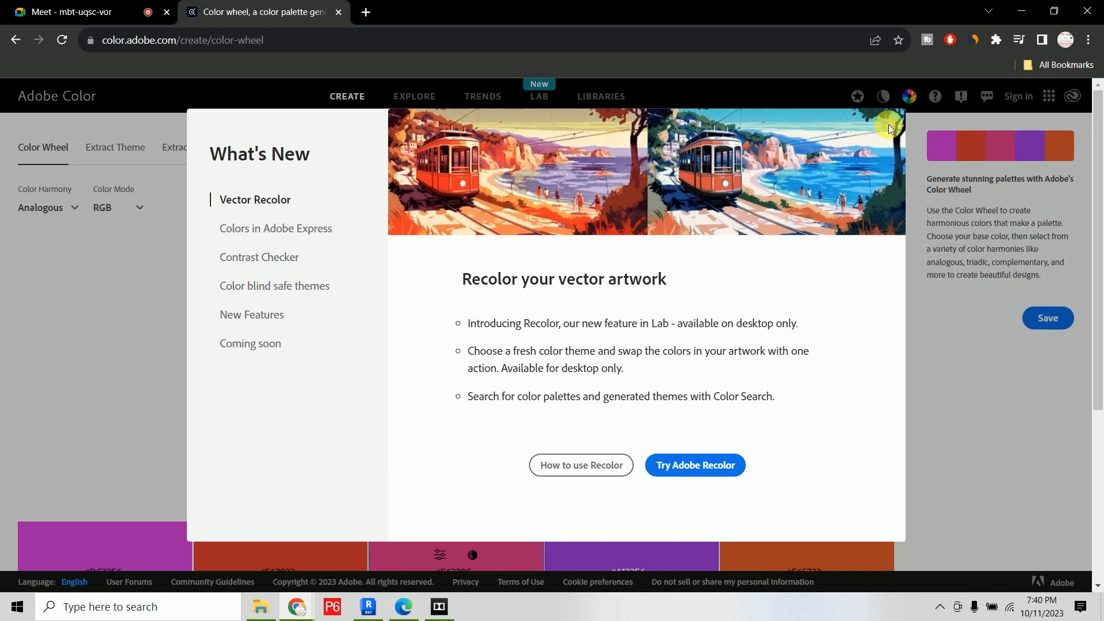
# Dismiss the What's New window, sign in to Adobe Color with the Google account, and show the palette's RGB values
pyautogui.click(977, 195)
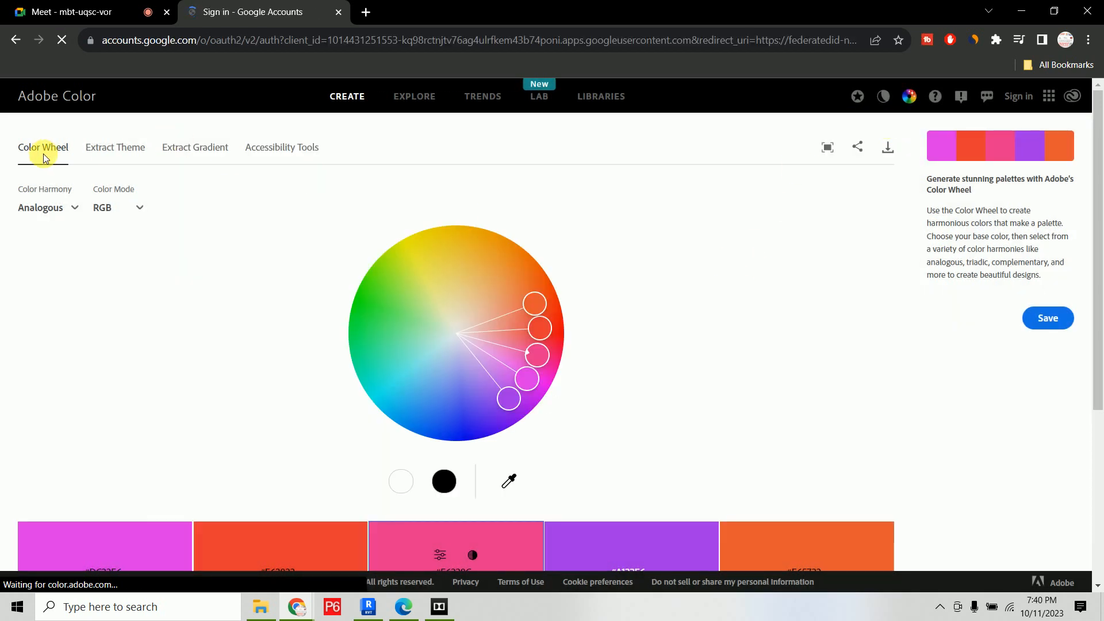
pyautogui.click(478, 326)
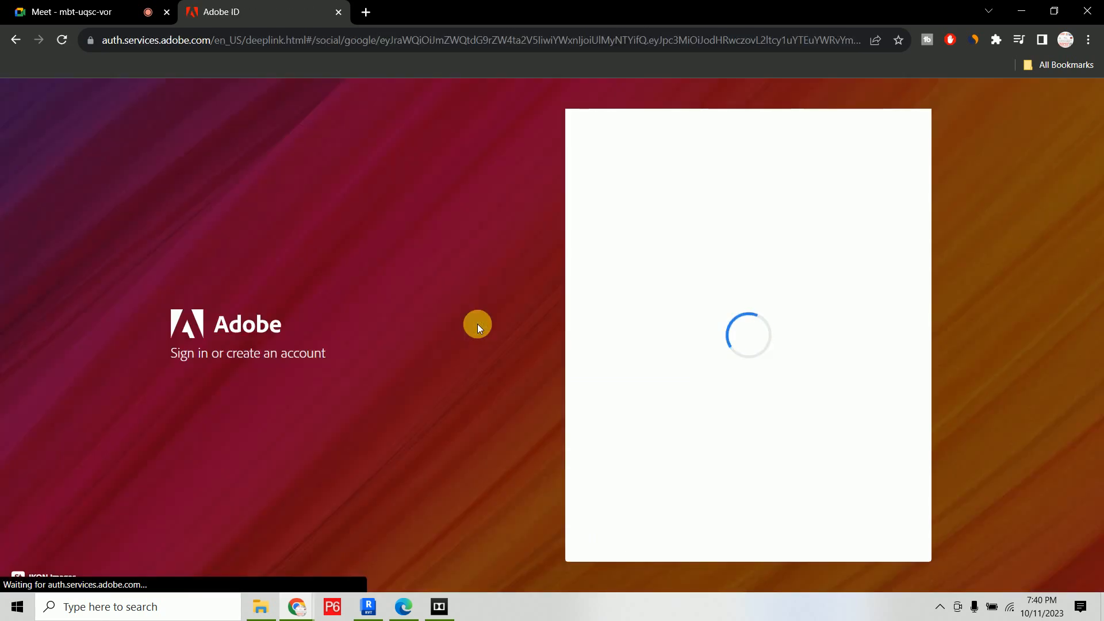
pyautogui.click(812, 540)
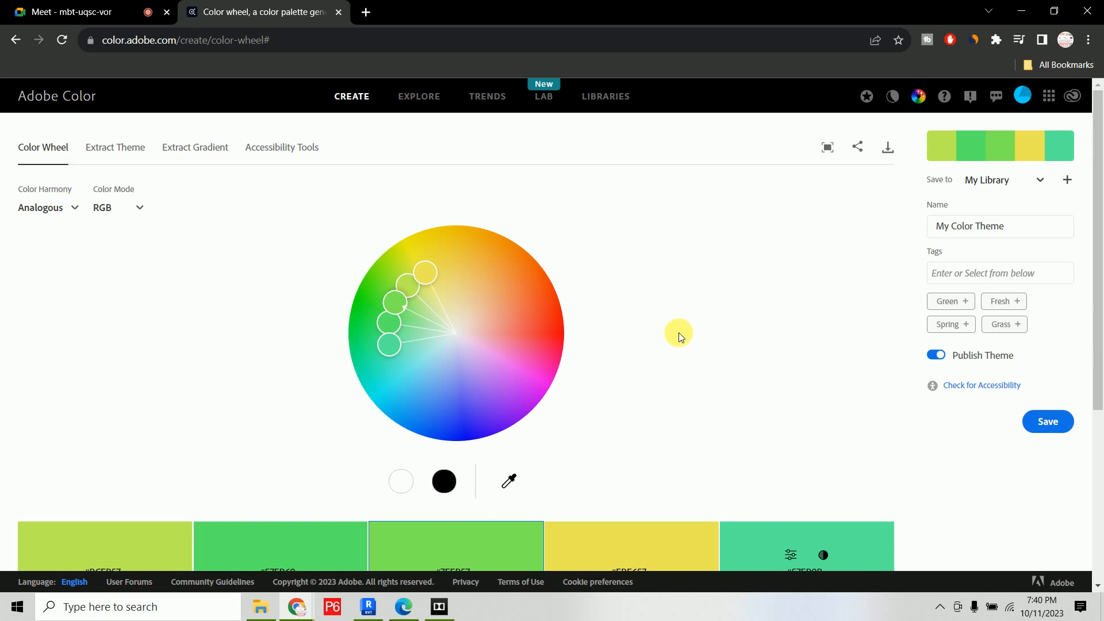
pyautogui.scroll(-5, 690, 328)
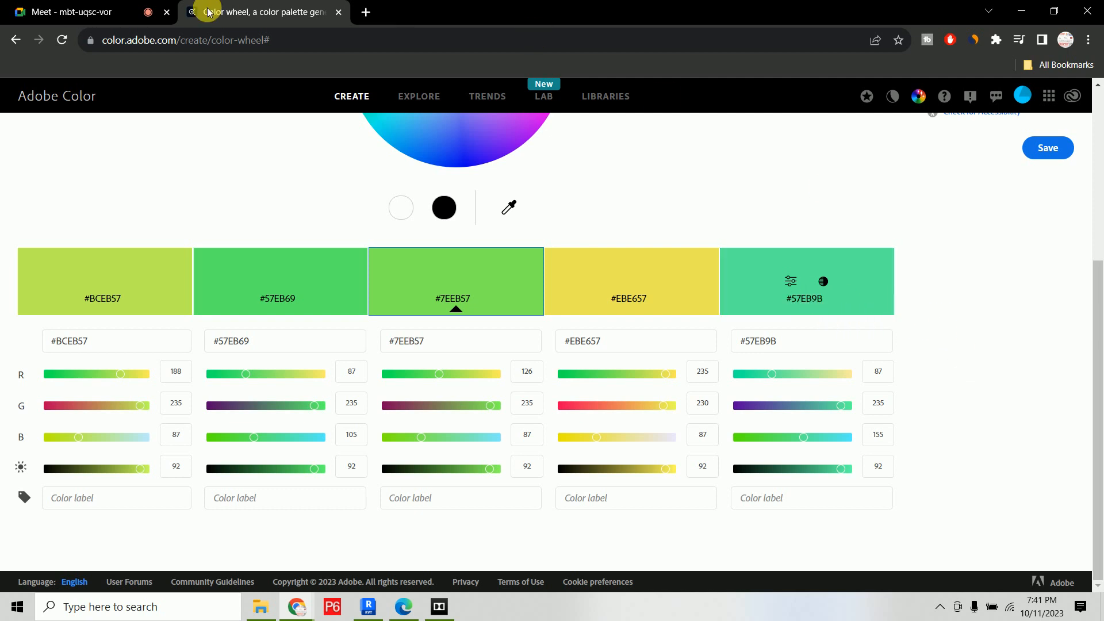
# Switch to Revit and set the generic appearance color of the Paint 1 material to yellow, RGB 235 230 87
pyautogui.click(371, 609)
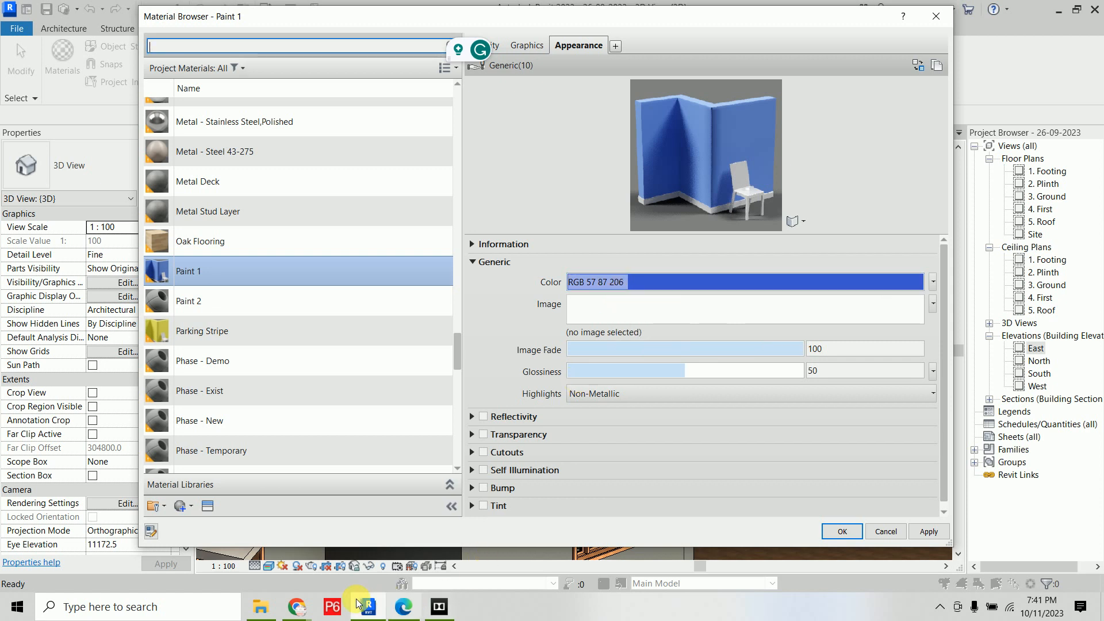
pyautogui.moveTo(297, 607)
pyautogui.click(261, 554)
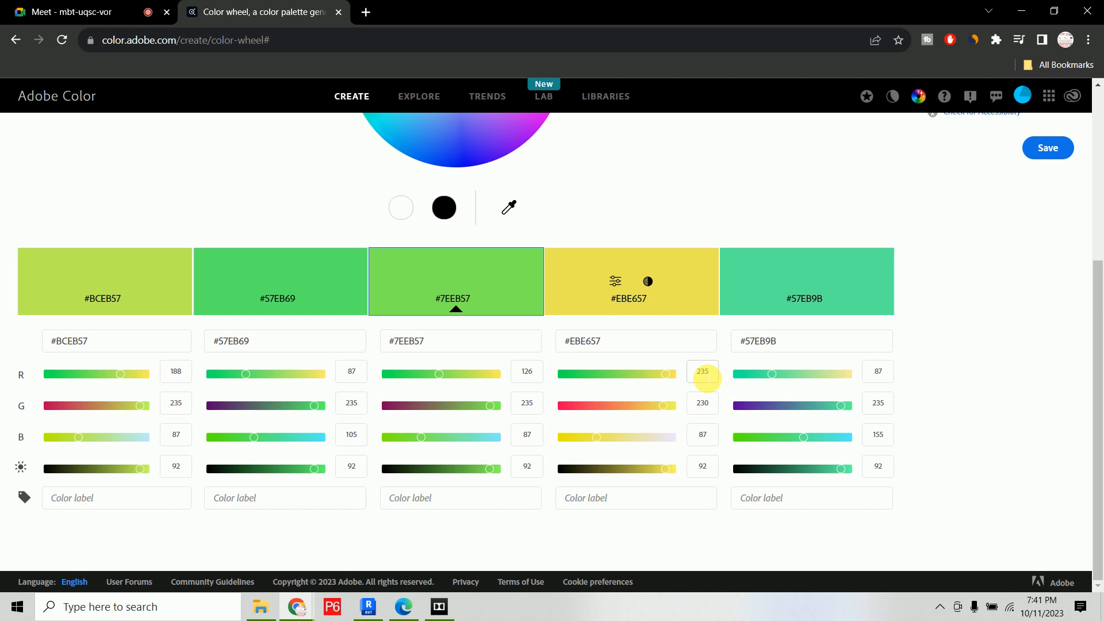
pyautogui.click(369, 609)
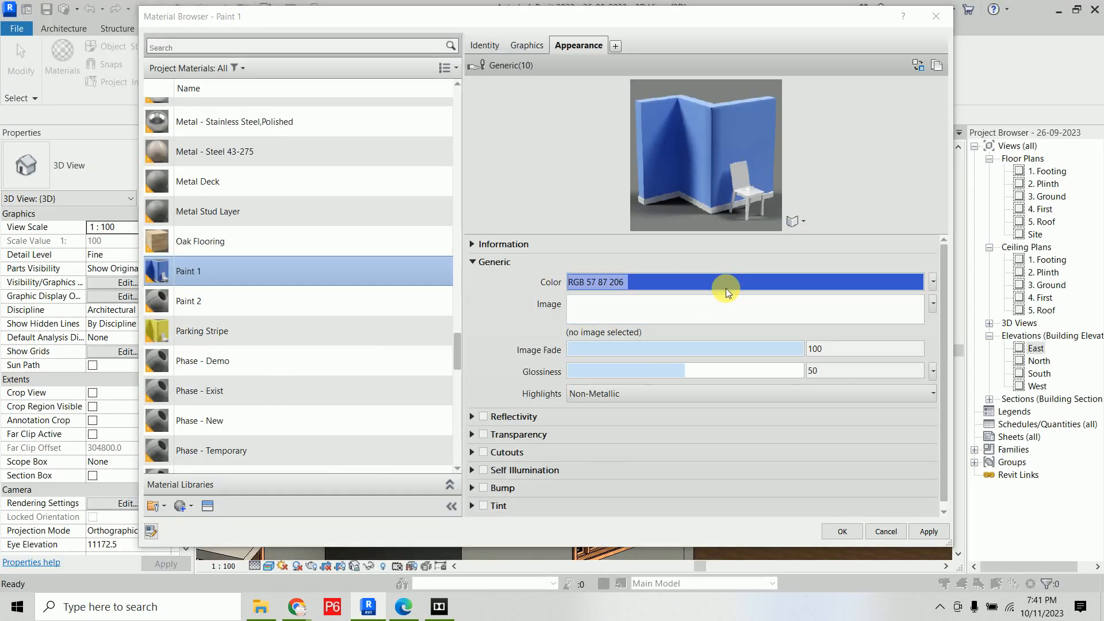
pyautogui.click(725, 292)
pyautogui.doubleClick(682, 317)
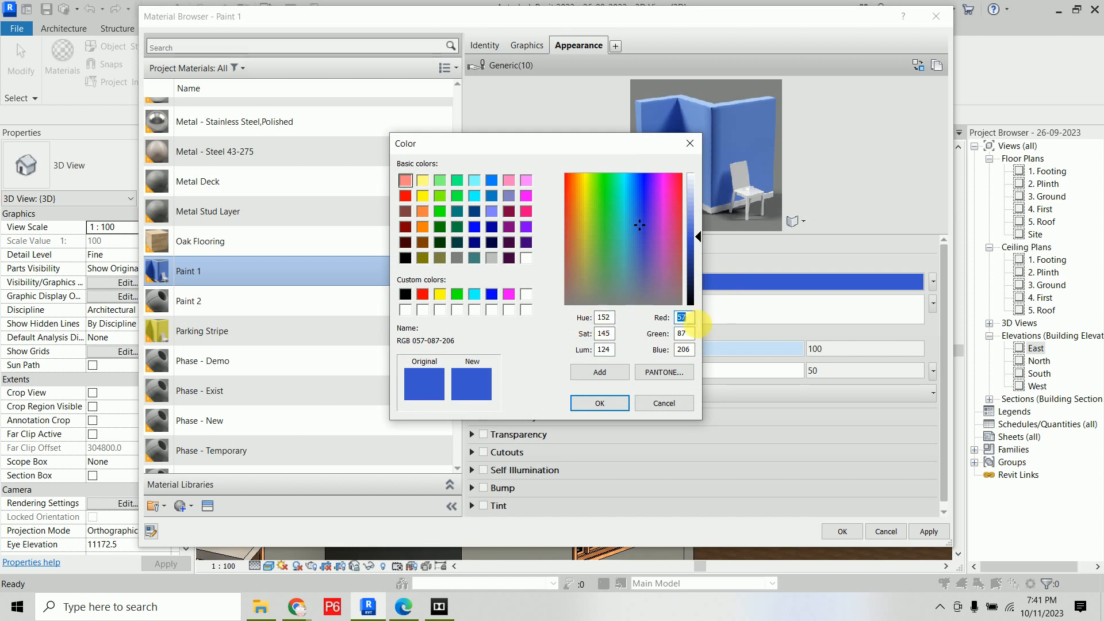
pyautogui.write('235')
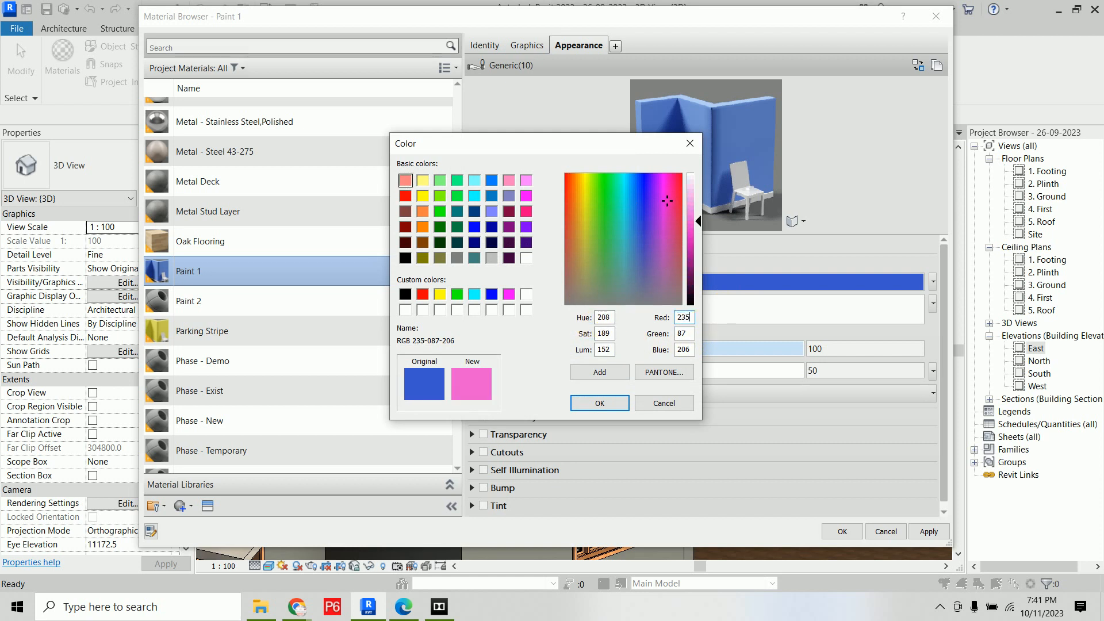
pyautogui.doubleClick(683, 334)
pyautogui.write('230')
pyautogui.doubleClick(683, 350)
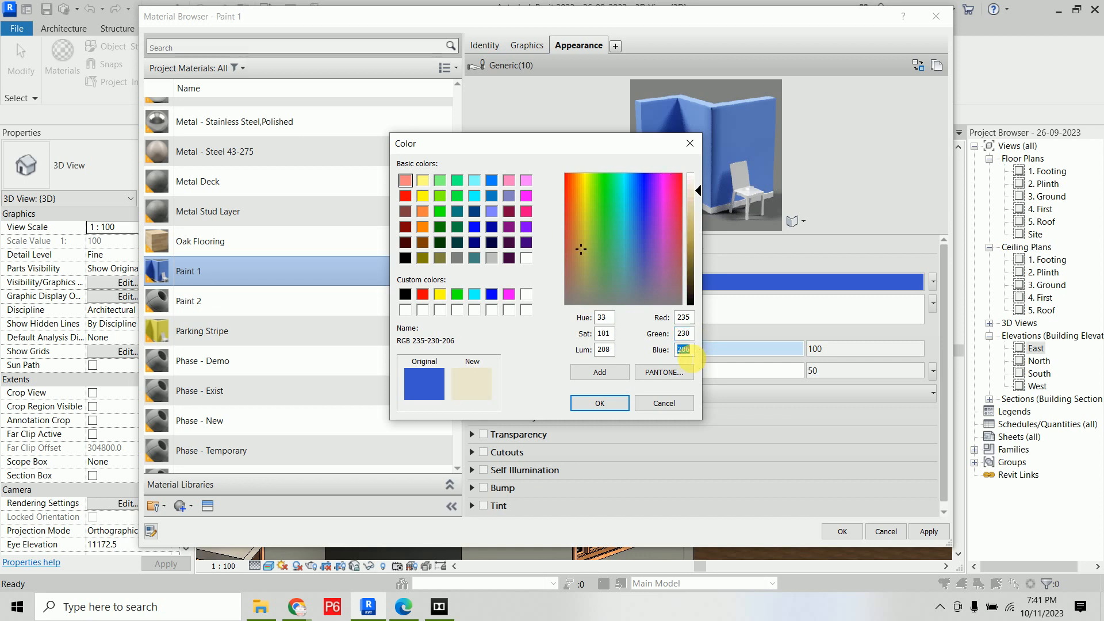
pyautogui.write('87')
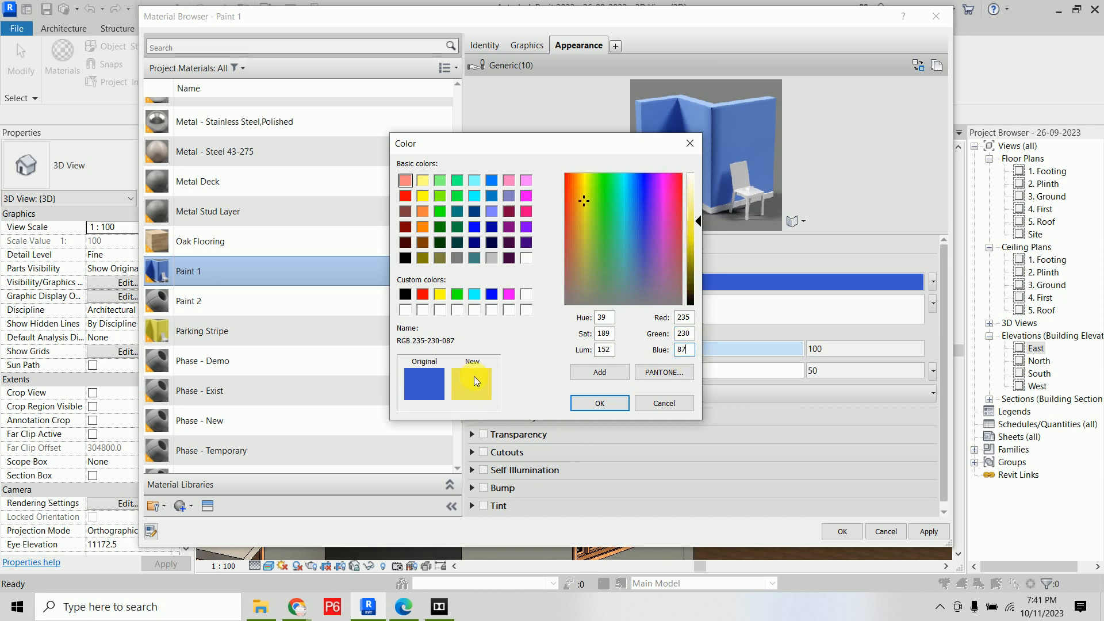
pyautogui.click(604, 402)
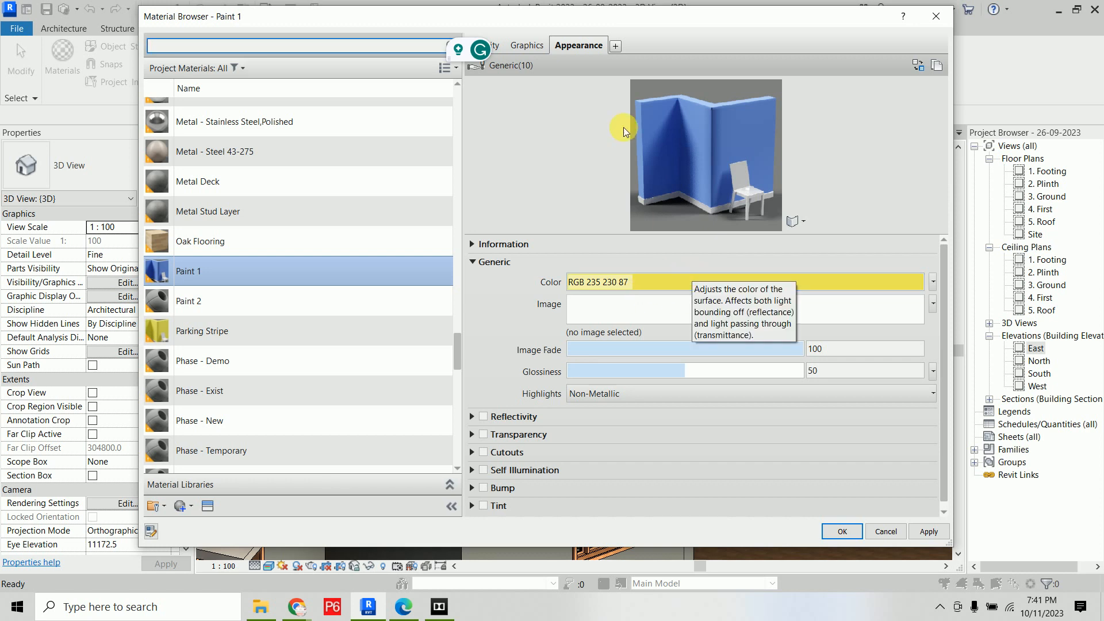
# Enable Use Render Appearance for the Paint 1 shading and return to the material's appearance settings
pyautogui.click(526, 46)
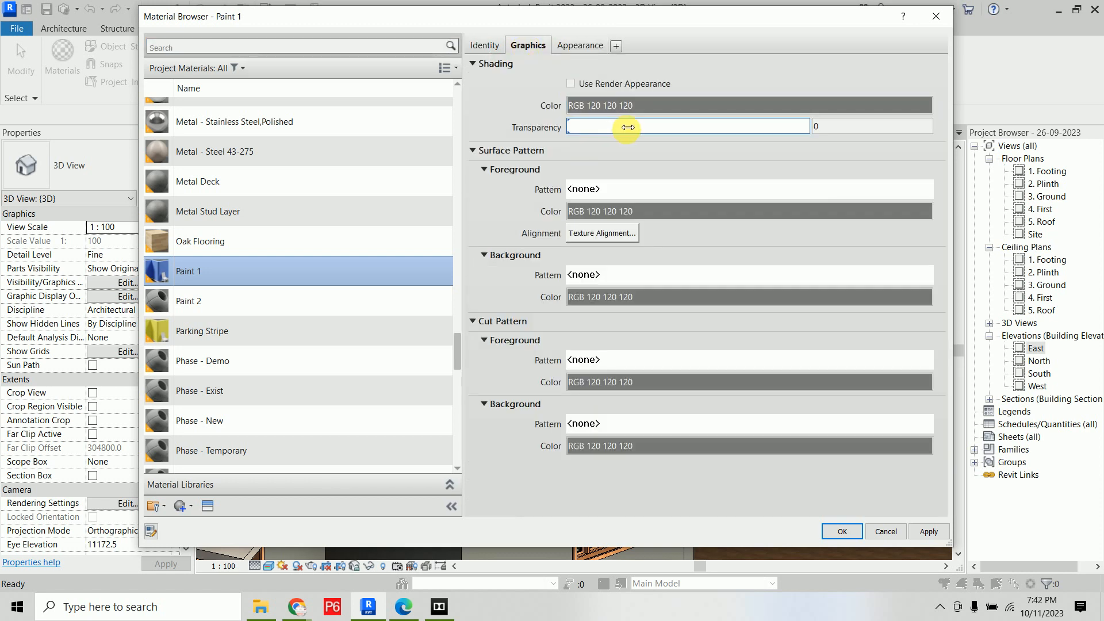
pyautogui.click(591, 84)
pyautogui.click(596, 49)
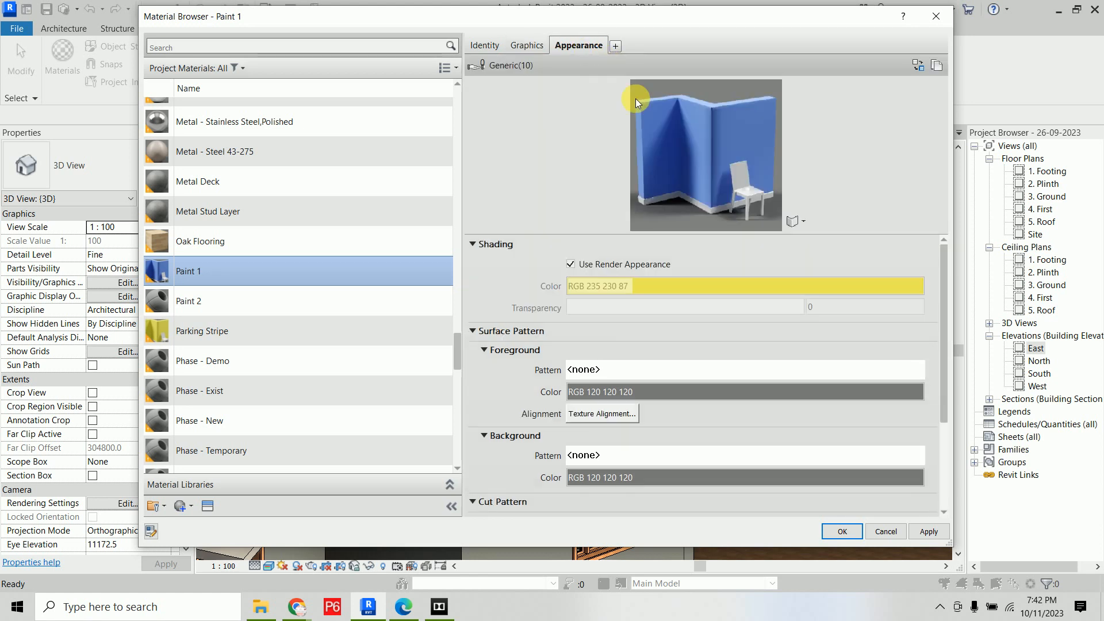
# Refresh the Paint 1 appearance preview by changing its scene to Sphere and back to Walls
pyautogui.moveTo(801, 241)
pyautogui.click(836, 246)
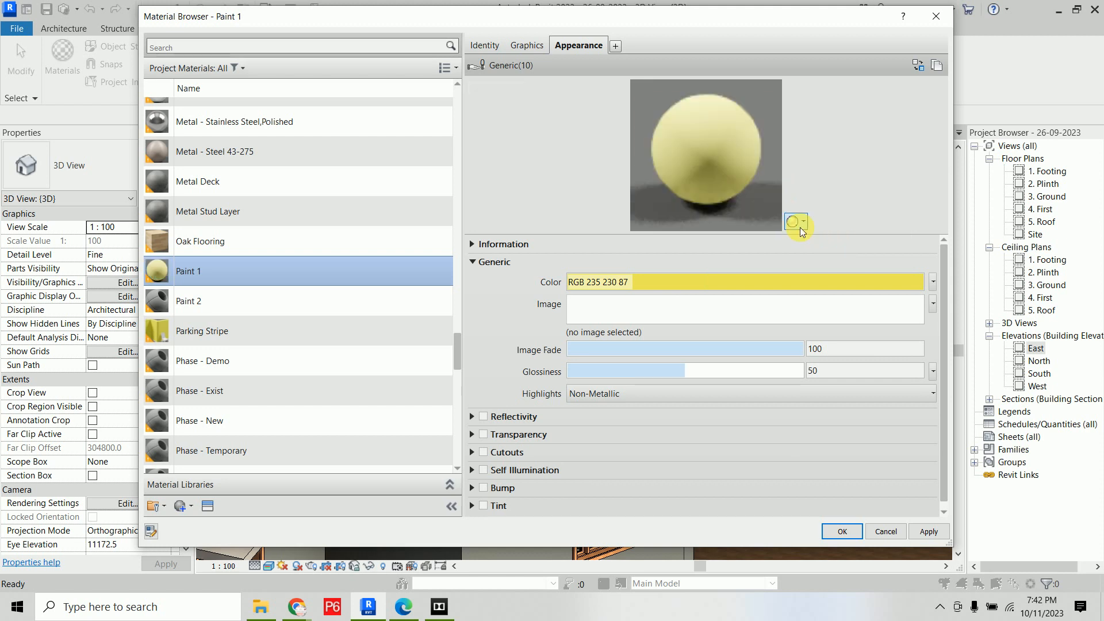
pyautogui.click(797, 222)
pyautogui.moveTo(796, 240)
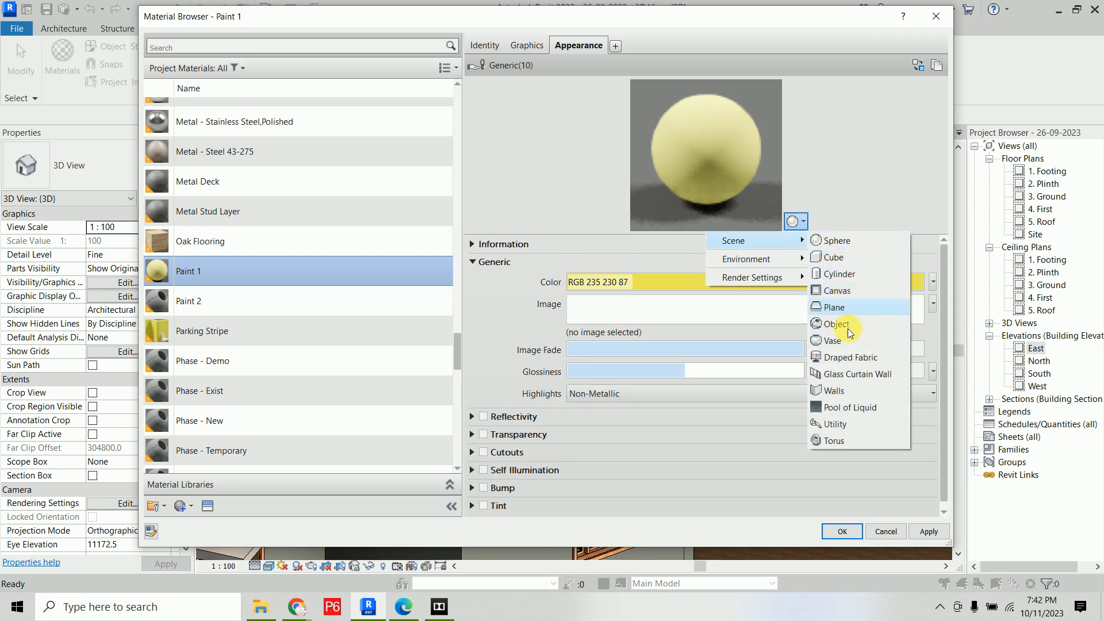
pyautogui.click(835, 390)
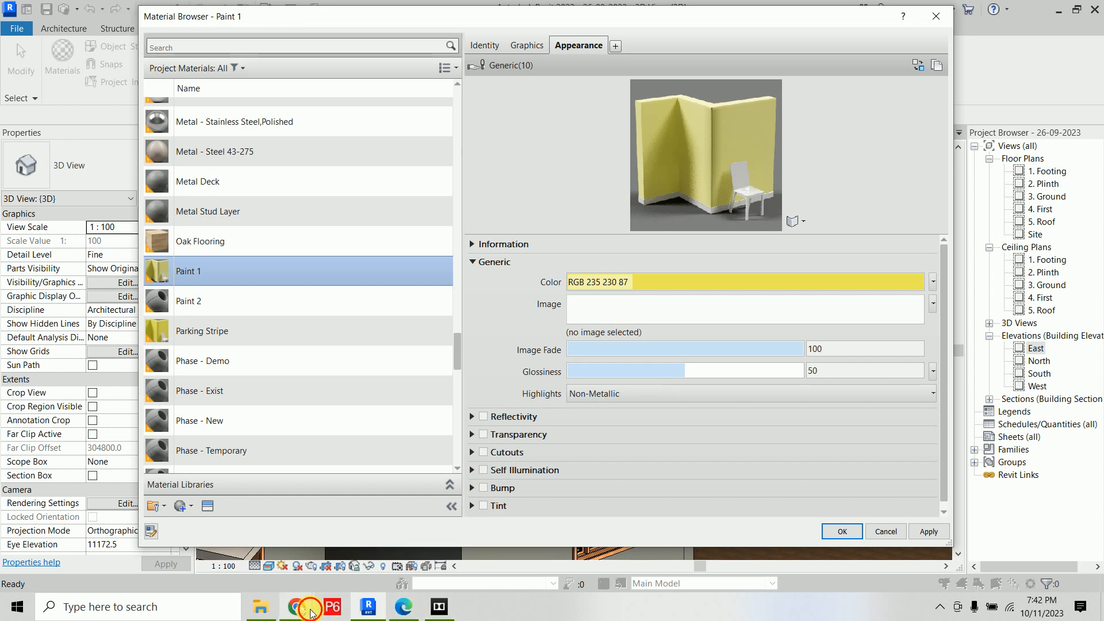
# Switch to Adobe Color in Chrome and shift the analogous palette to yellow-orange tones around base color #EBCB47
pyautogui.moveTo(297, 606)
pyautogui.click(242, 528)
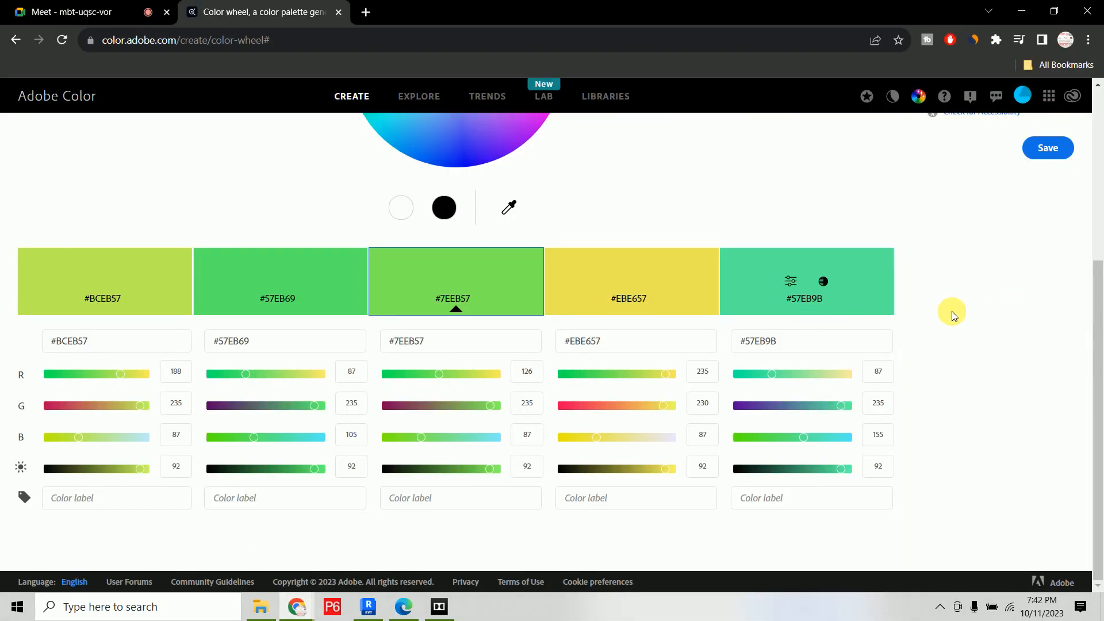
pyautogui.scroll(5, 951, 311)
pyautogui.moveTo(385, 295)
pyautogui.mouseDown()
pyautogui.moveTo(491, 261)
pyautogui.moveTo(512, 279)
pyautogui.moveTo(518, 347)
pyautogui.moveTo(495, 368)
pyautogui.moveTo(489, 341)
pyautogui.moveTo(546, 344)
pyautogui.moveTo(506, 253)
pyautogui.moveTo(459, 257)
pyautogui.mouseUp()
pyautogui.scroll(-1, 676, 235)
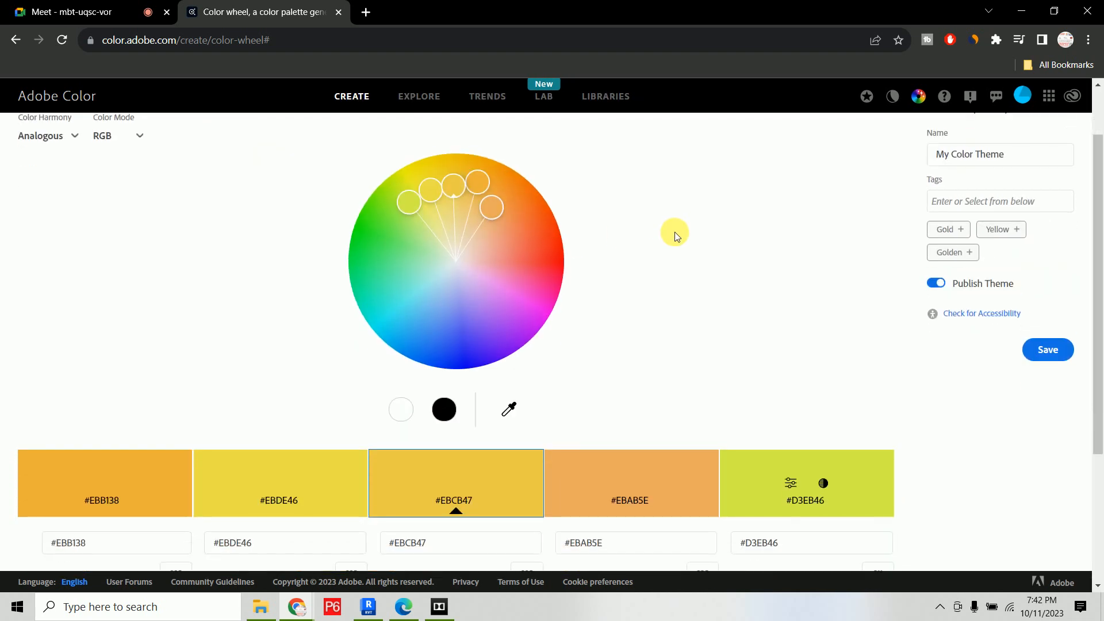
pyautogui.scroll(1, 676, 236)
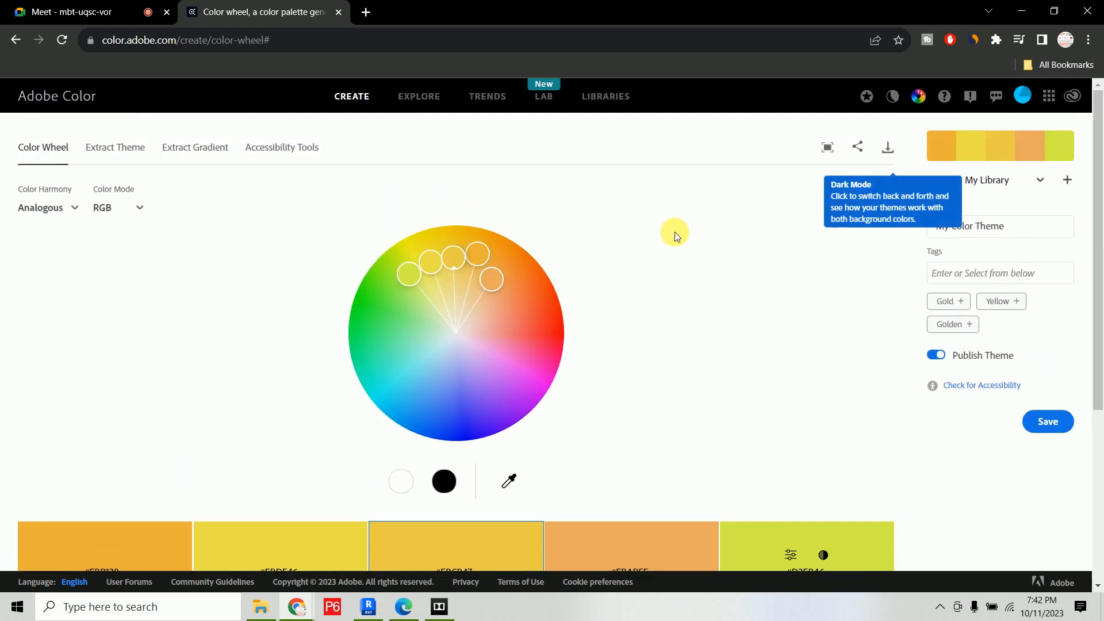
# Extract a color theme from the Product Highlights image named "unnamed" in the Downloads folder
pyautogui.click(121, 151)
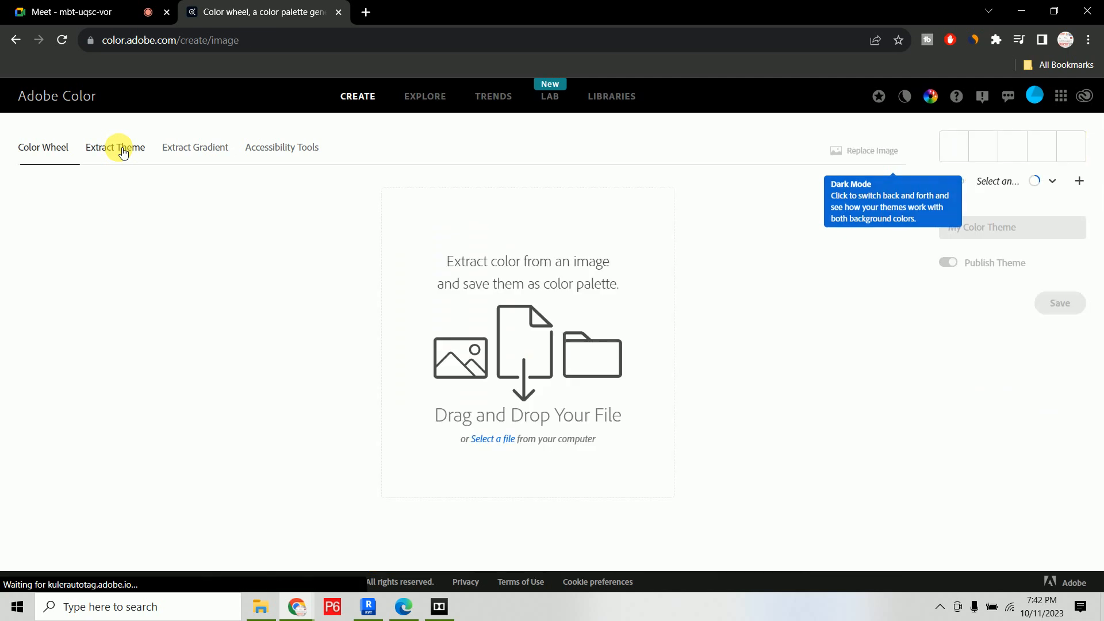
pyautogui.click(496, 440)
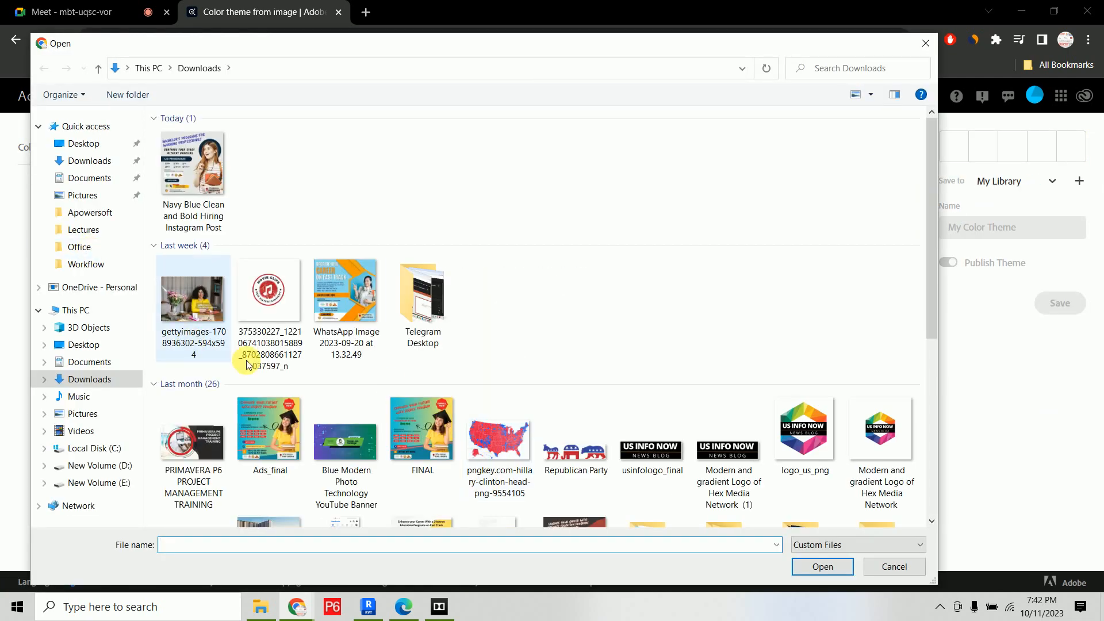
pyautogui.scroll(-7, 582, 232)
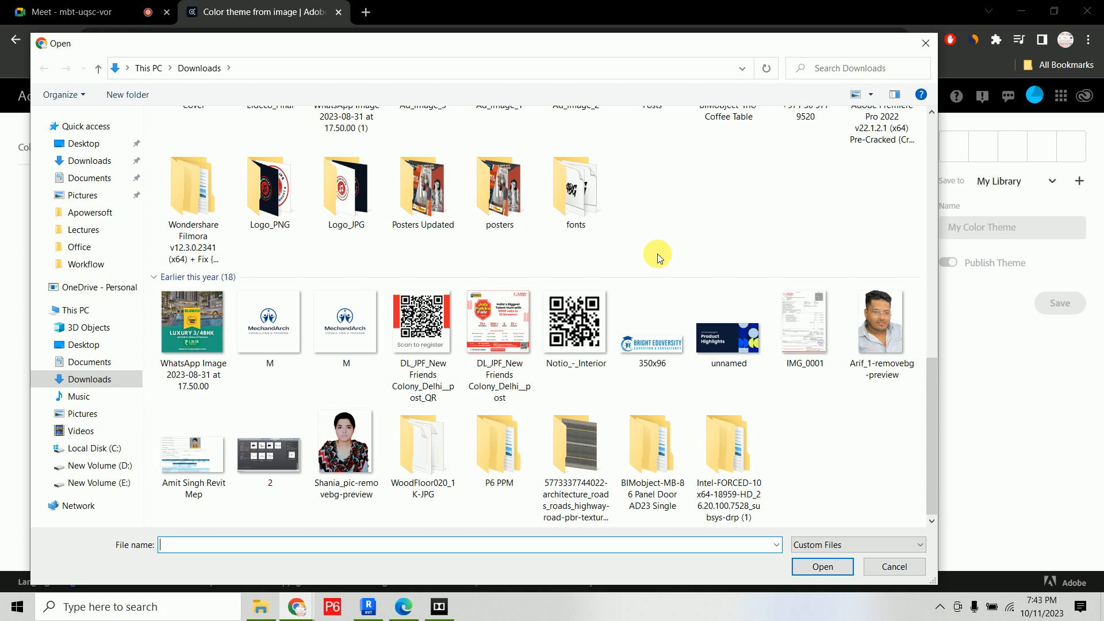
pyautogui.doubleClick(729, 342)
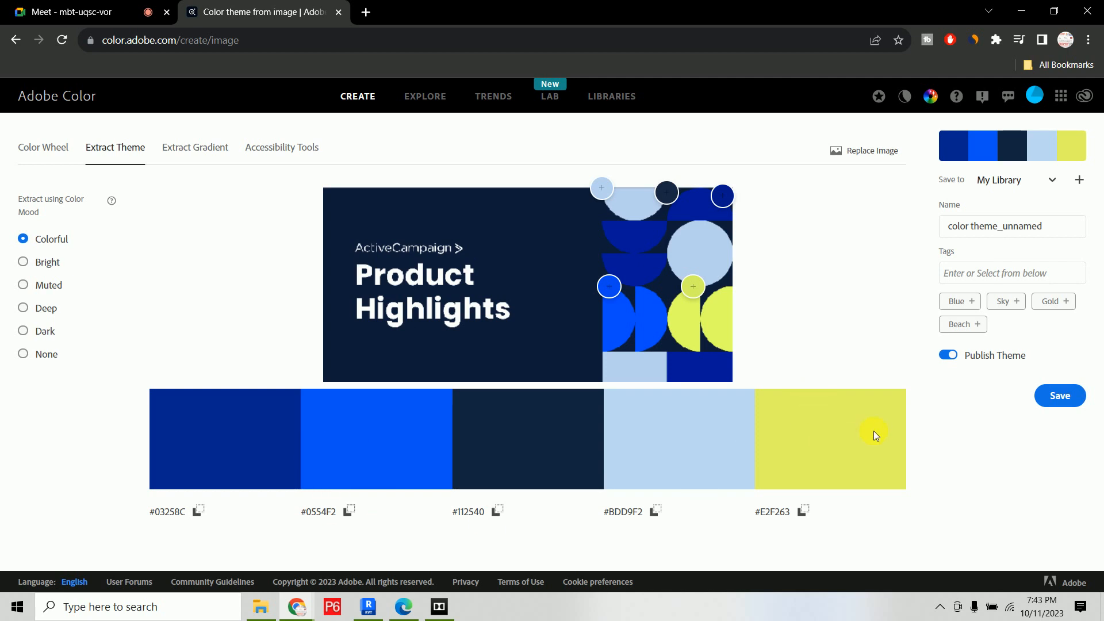
# Open Google in a new browser tab and search for images of "interior design model"
pyautogui.click(371, 15)
pyautogui.write('goo')
pyautogui.press('Return')
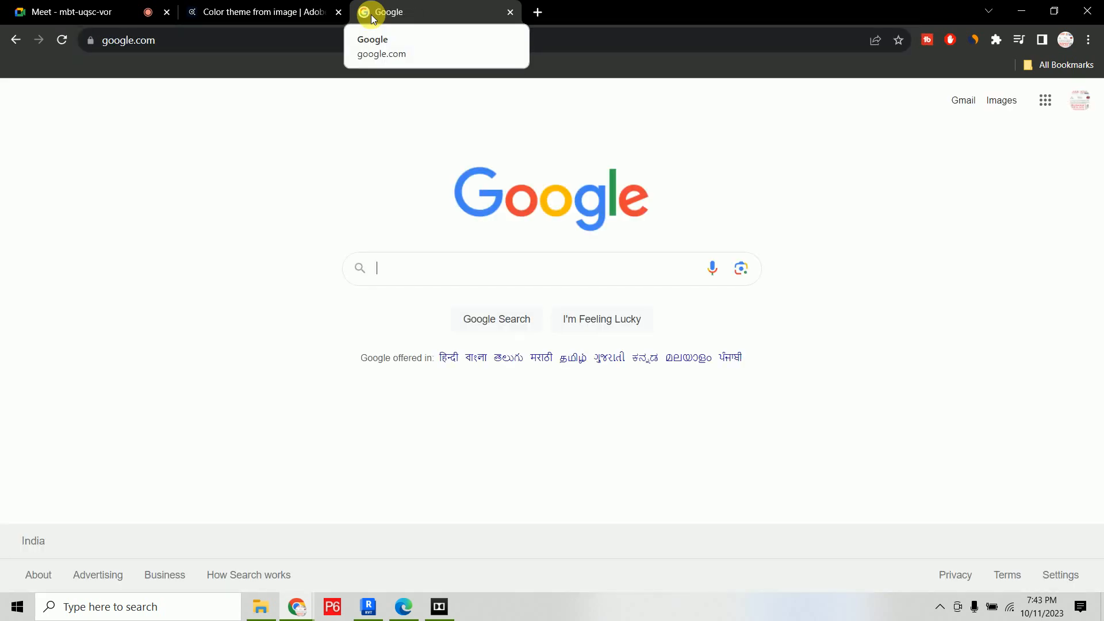
pyautogui.write('interior')
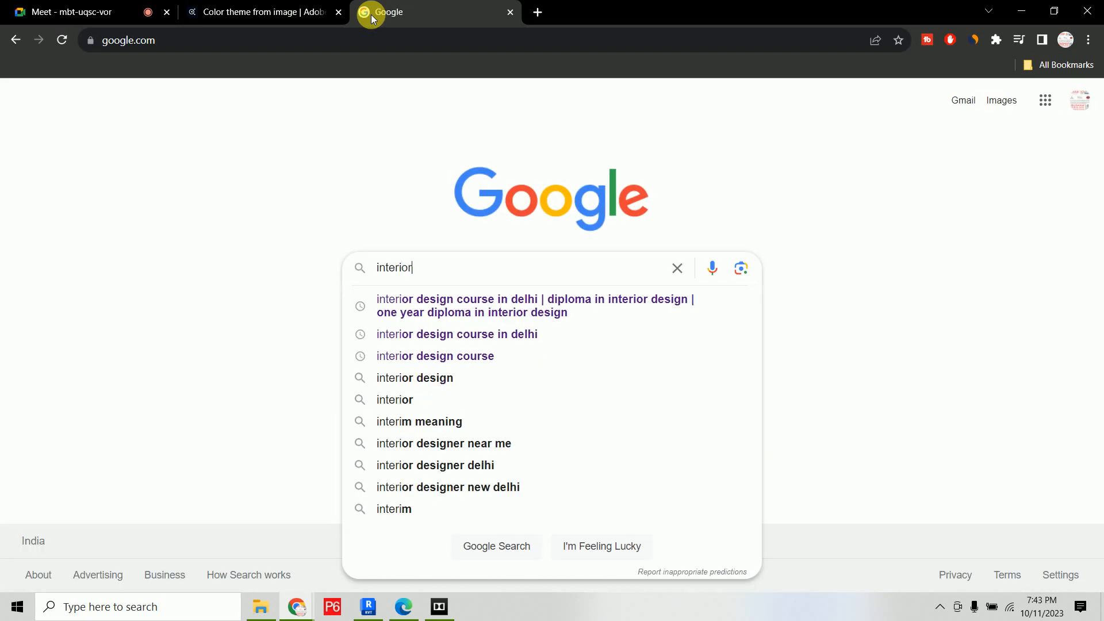
pyautogui.write(' design ')
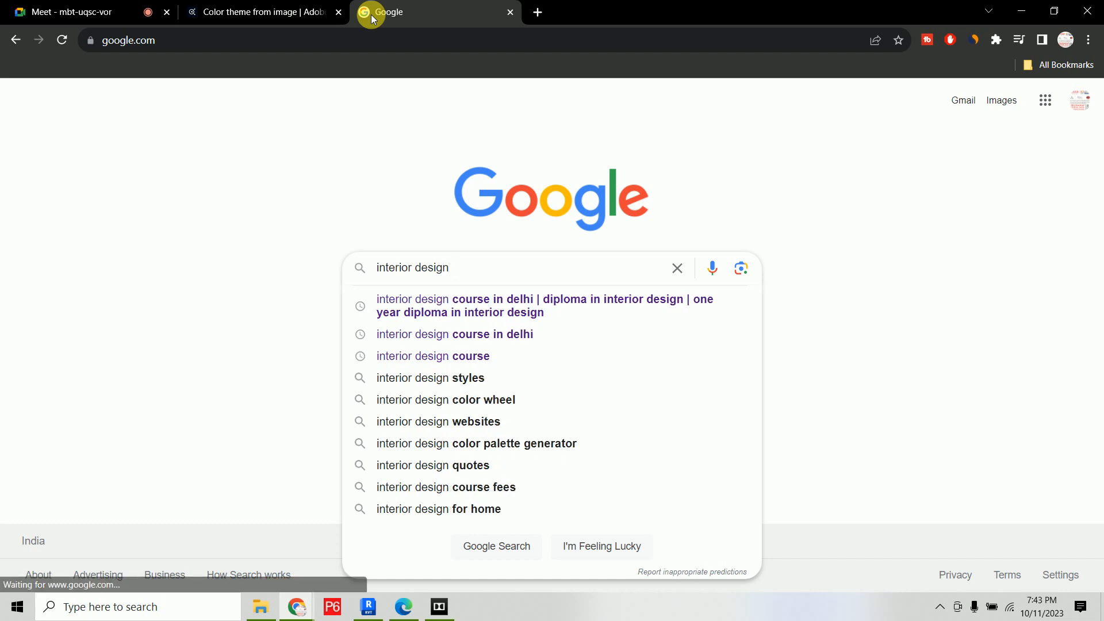
pyautogui.write('model')
pyautogui.press('Return')
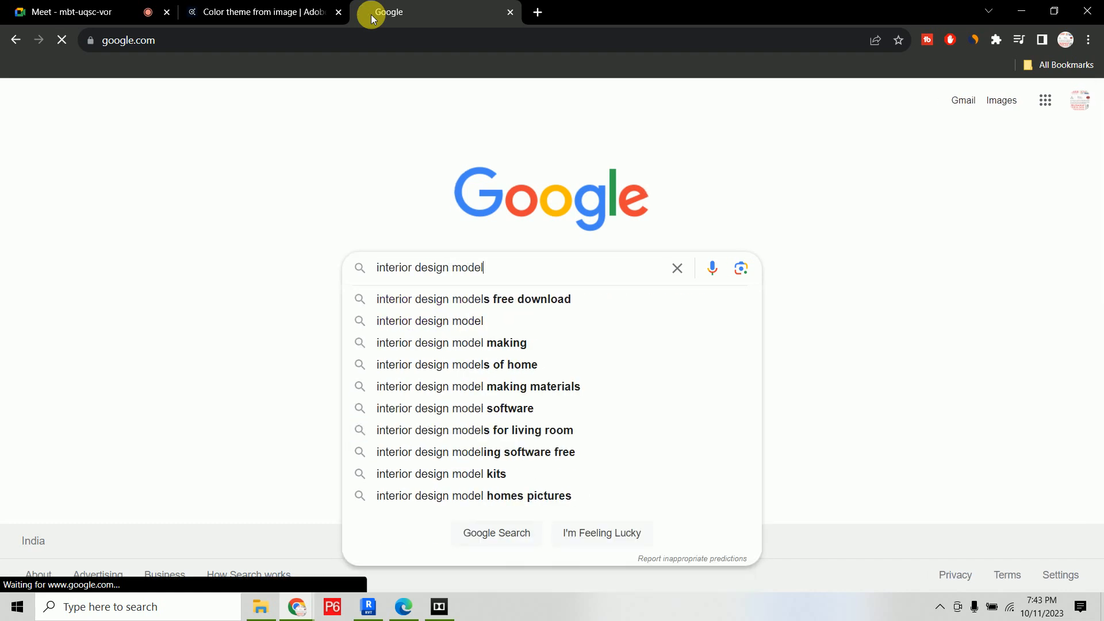
pyautogui.click(211, 159)
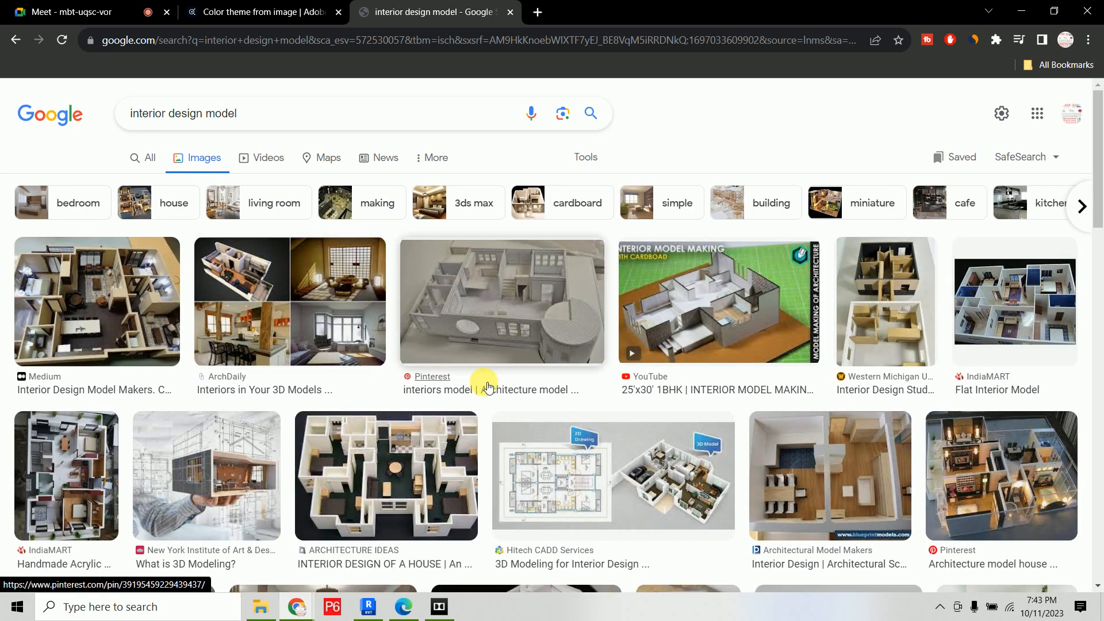
# Browse the image results, previewing the 3DExport bedroom model and then the Home-Interiors bedroom picture with the guitar artwork
pyautogui.scroll(-7, 699, 357)
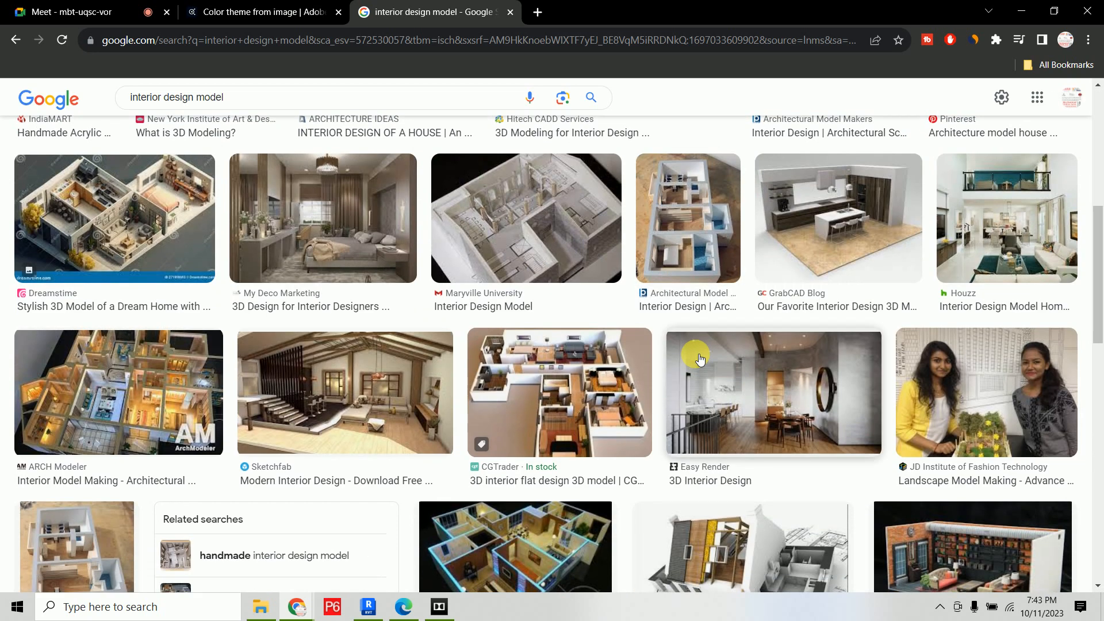
pyautogui.scroll(-13, 698, 358)
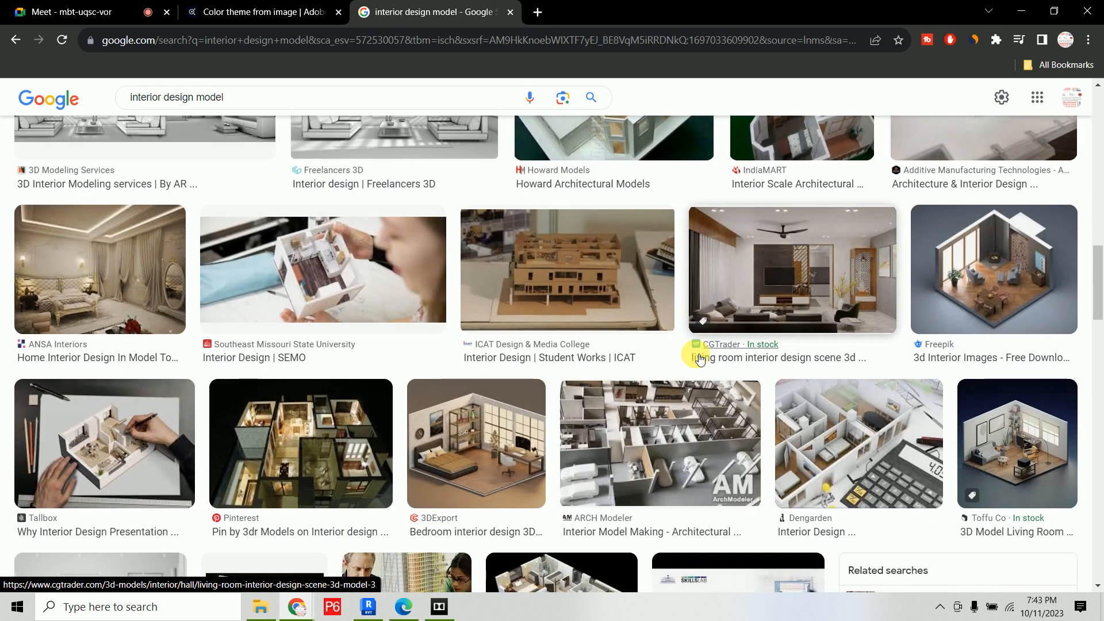
pyautogui.click(470, 445)
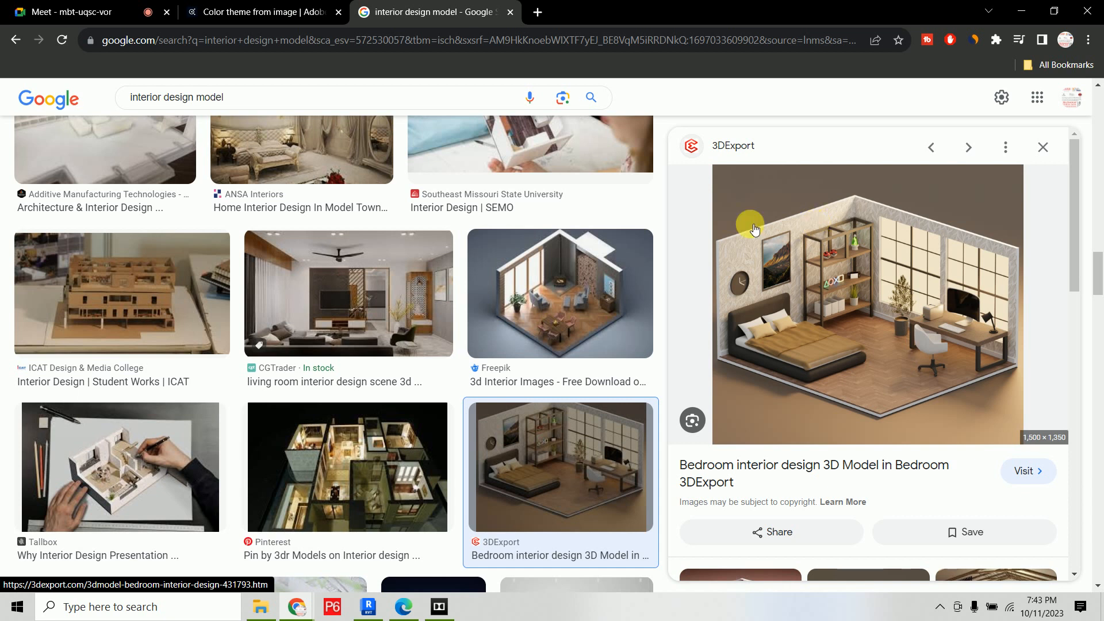
pyautogui.scroll(-10, 555, 246)
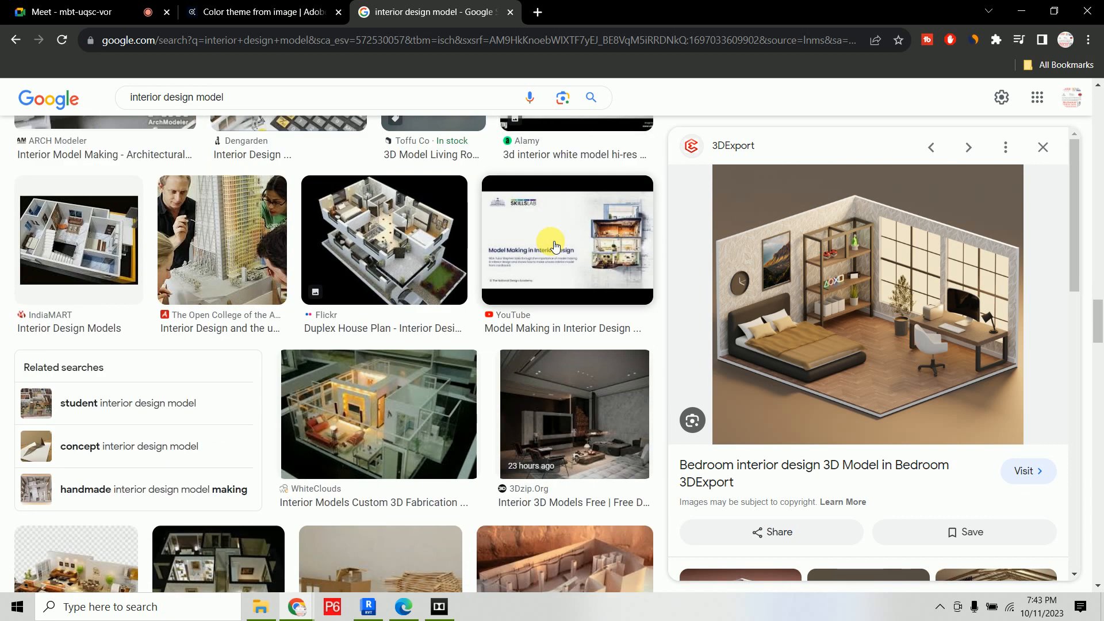
pyautogui.scroll(-7, 554, 246)
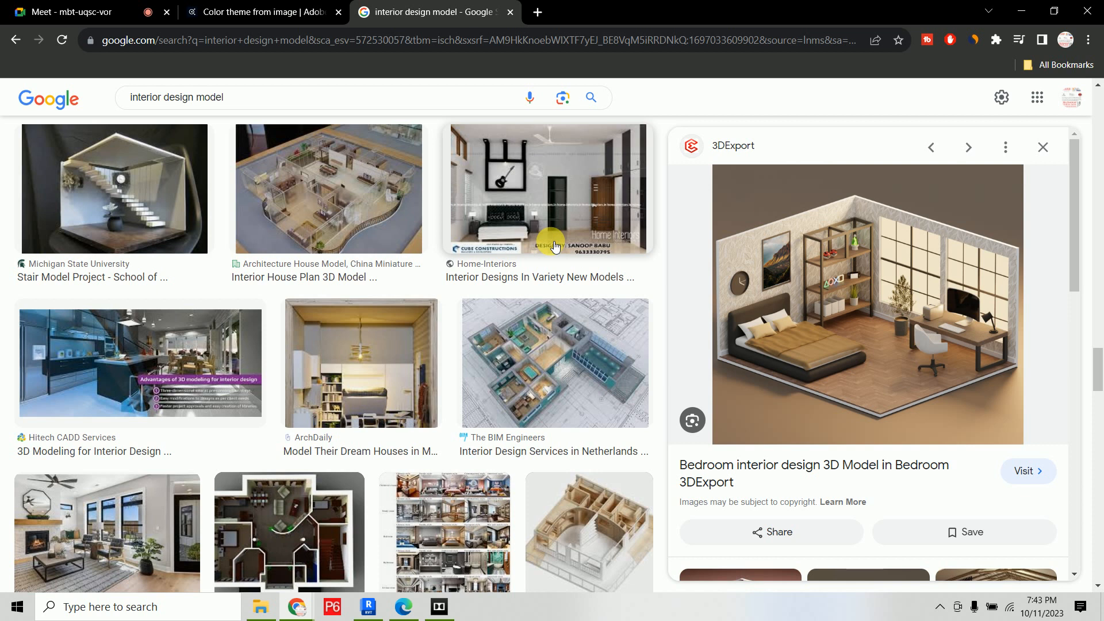
pyautogui.click(580, 185)
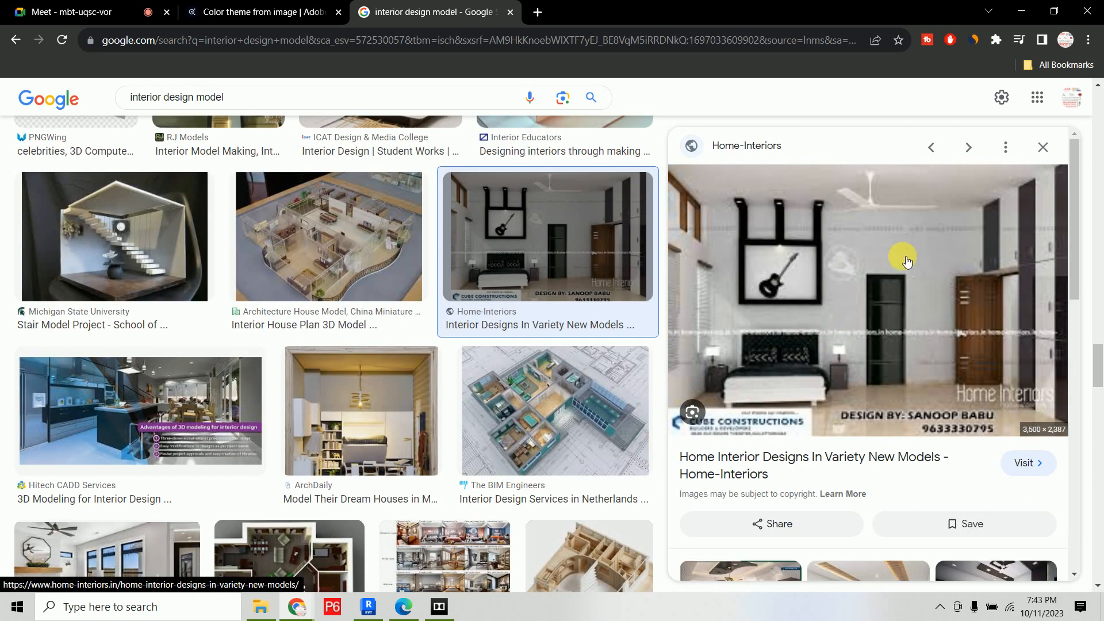
# Open the full-size Home-Interiors bedroom image in a new tab and switch to it
pyautogui.rightClick(831, 285)
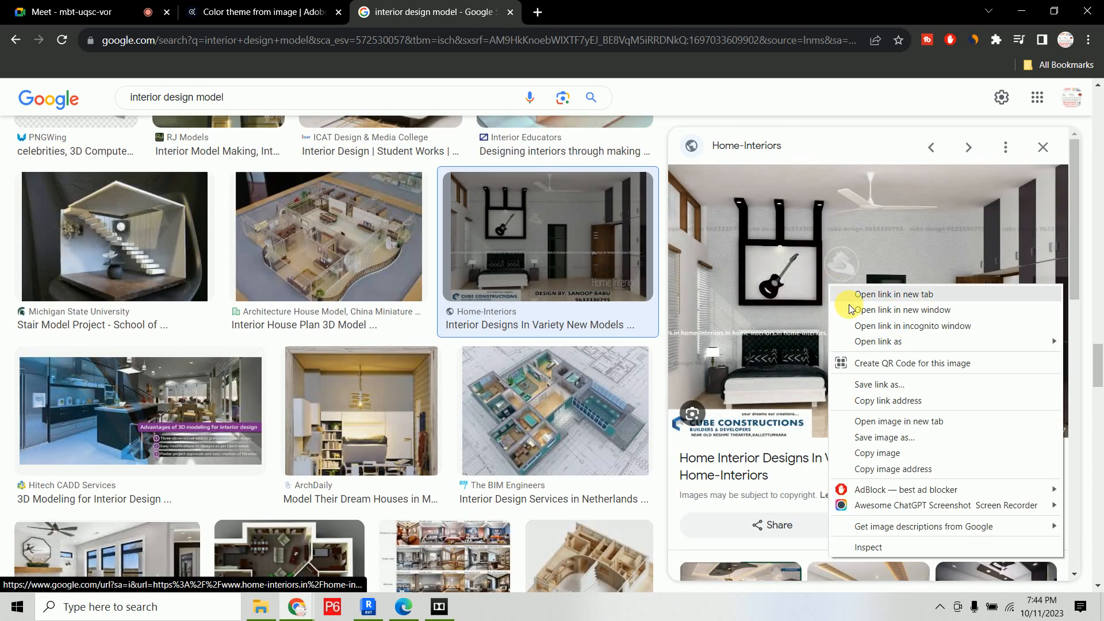
pyautogui.click(883, 423)
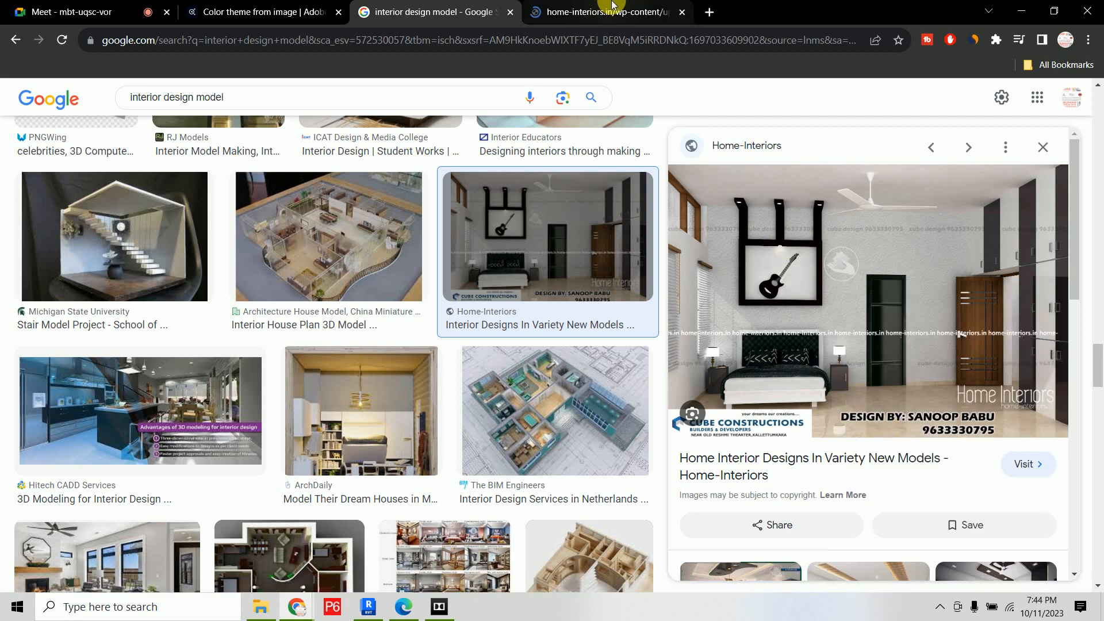
pyautogui.hotkey('ctrl', 'Tab')
# Save the full-size bedroom image to the Desktop as 112 and close its browser tab
pyautogui.rightClick(541, 246)
pyautogui.click(600, 282)
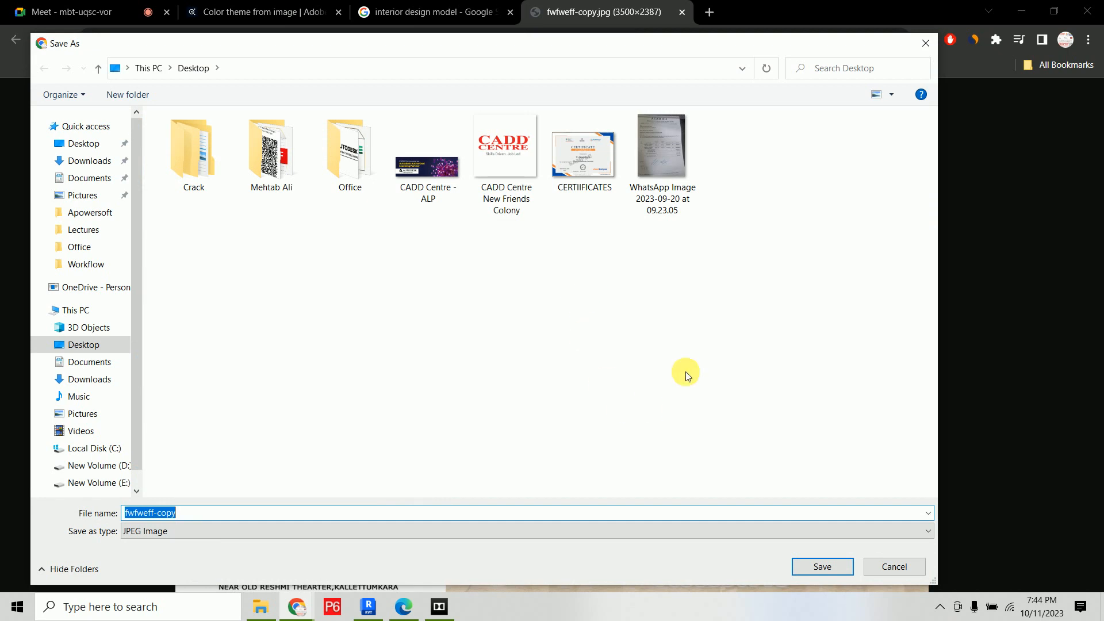
pyautogui.click(84, 345)
pyautogui.click(222, 512)
pyautogui.write('112')
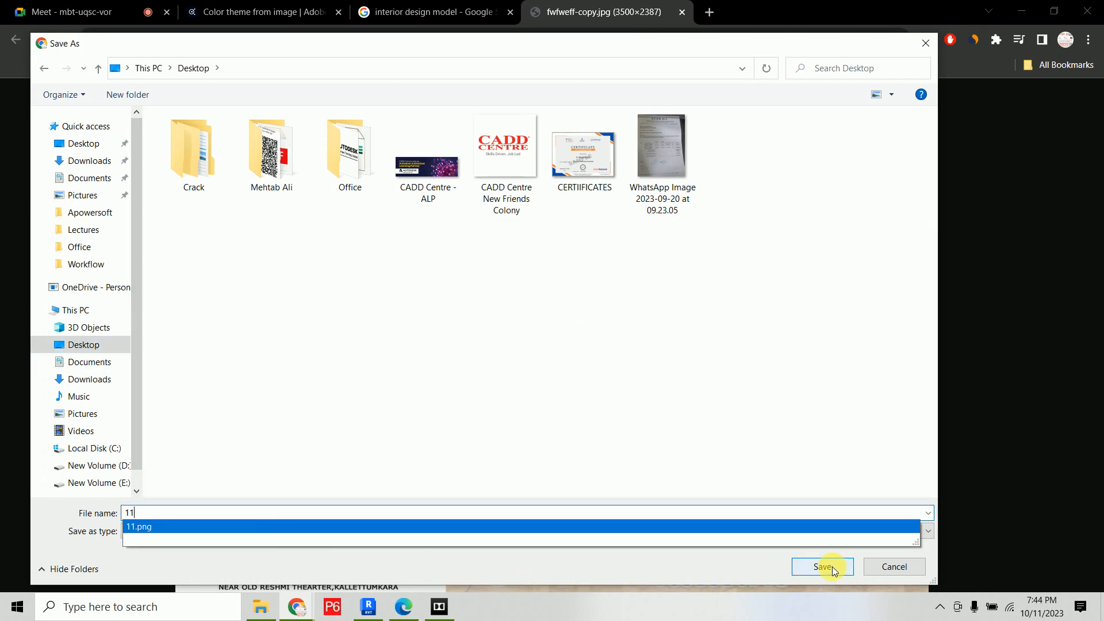
pyautogui.click(822, 567)
pyautogui.click(822, 567)
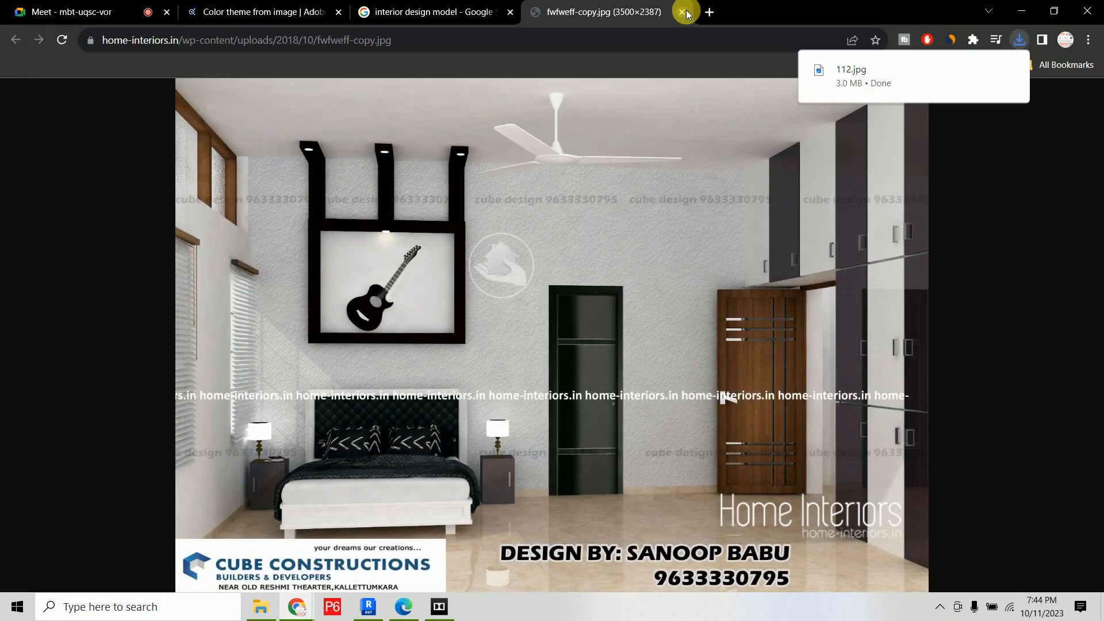
pyautogui.click(682, 11)
# Replace the Adobe Color theme image with 112 from the Desktop, listing all file types, and move the near-white sample onto the dark door
pyautogui.click(247, 11)
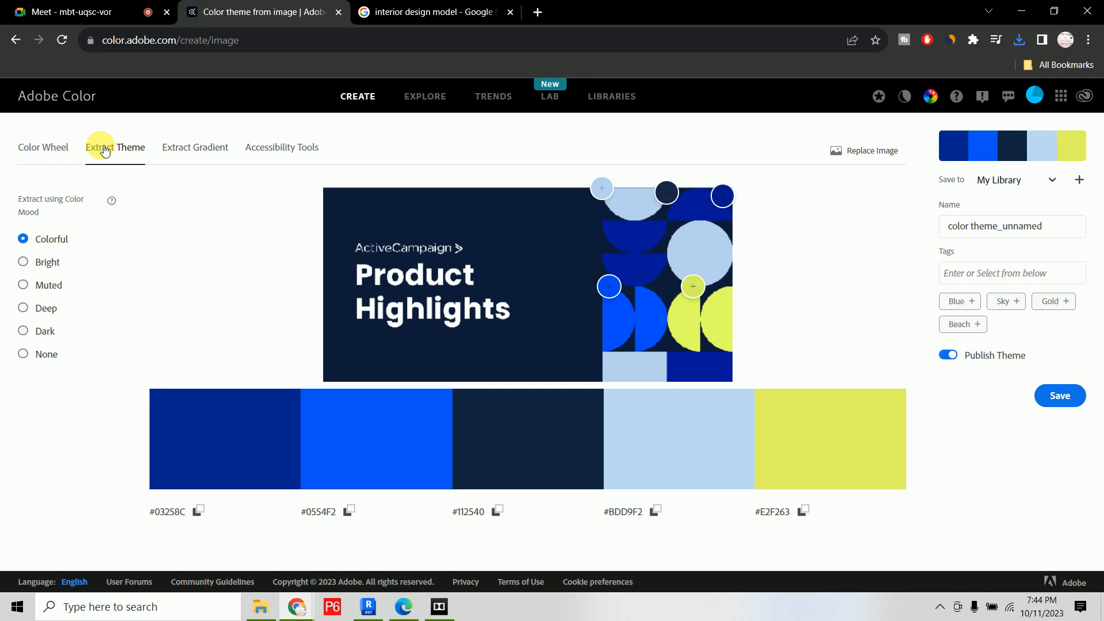
pyautogui.click(16, 39)
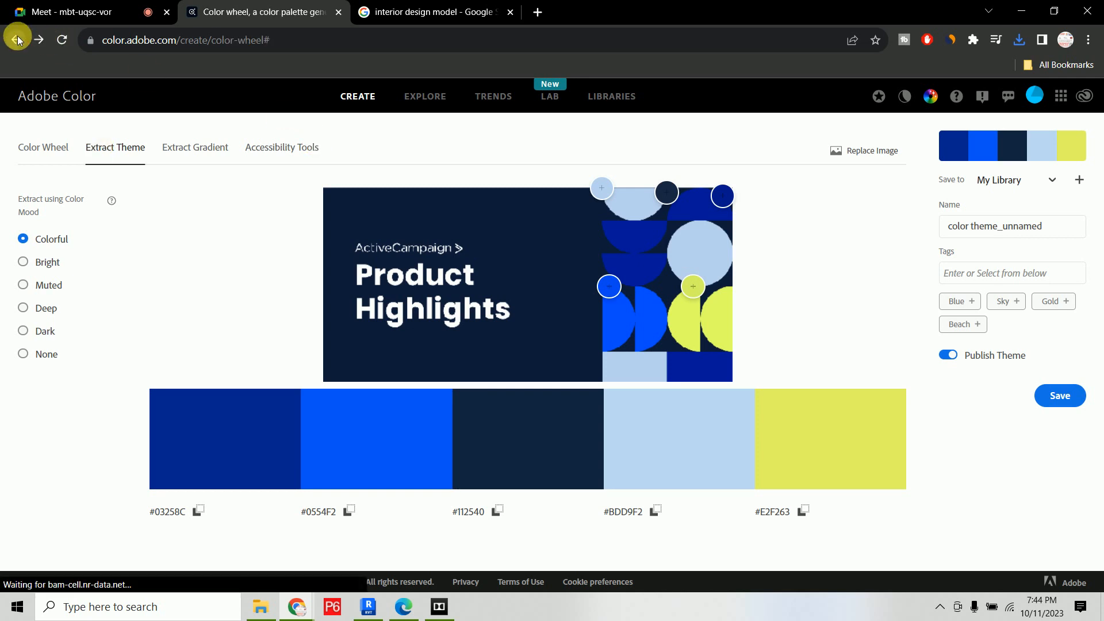
pyautogui.click(109, 145)
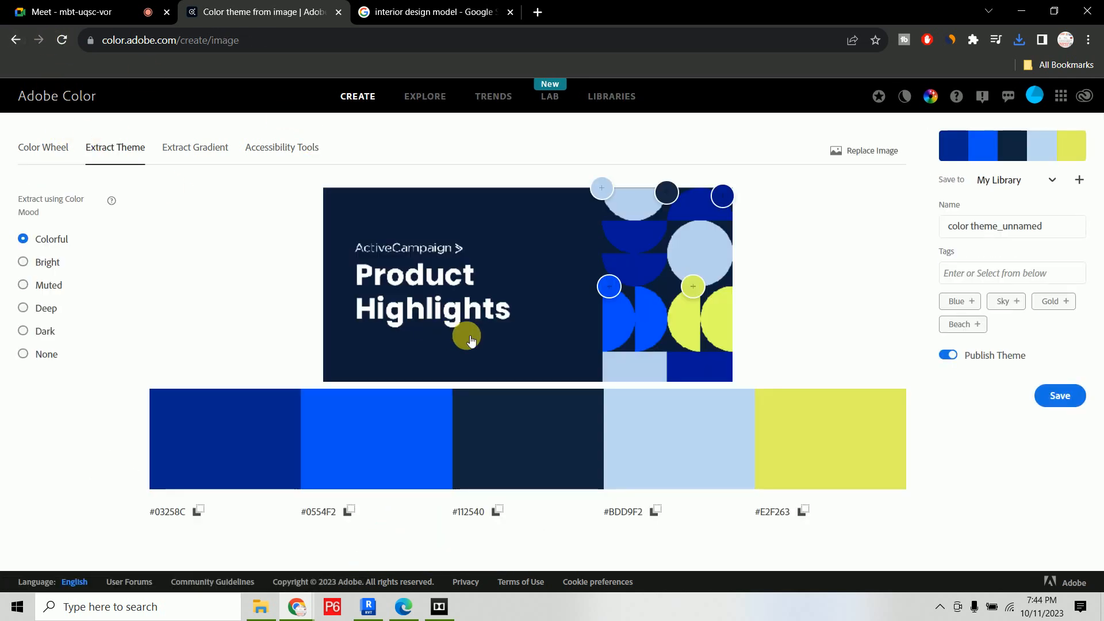
pyautogui.click(880, 157)
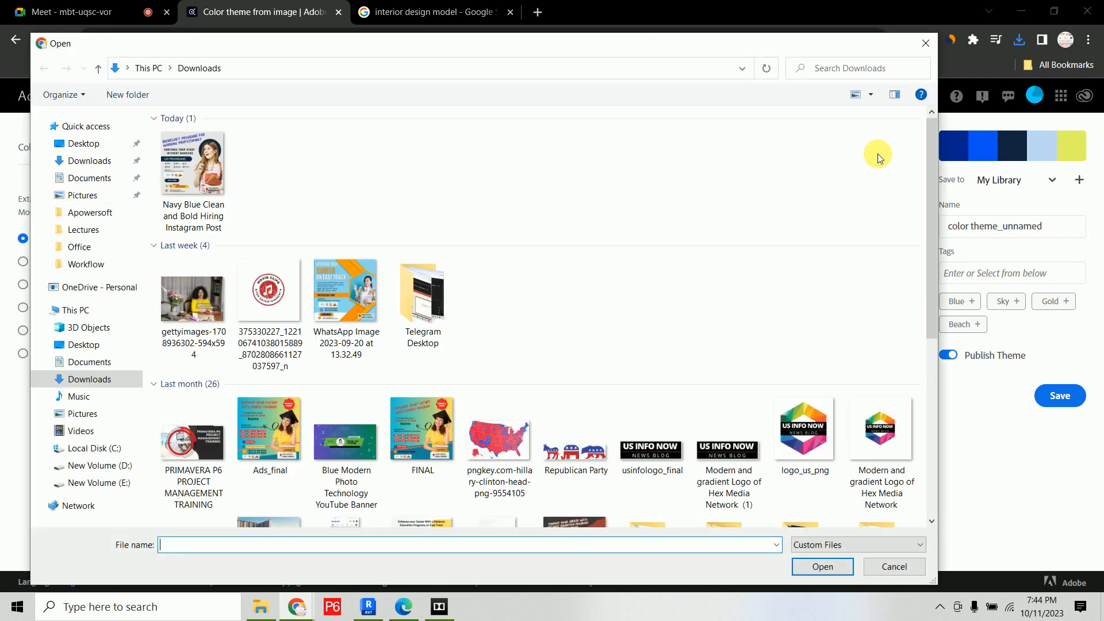
pyautogui.click(92, 161)
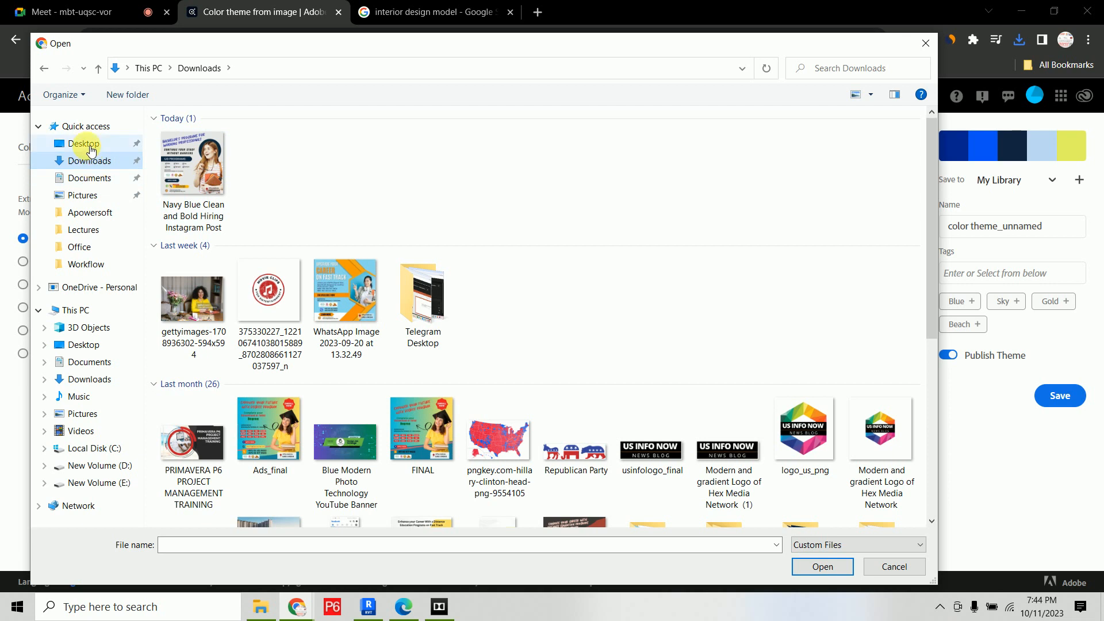
pyautogui.click(84, 143)
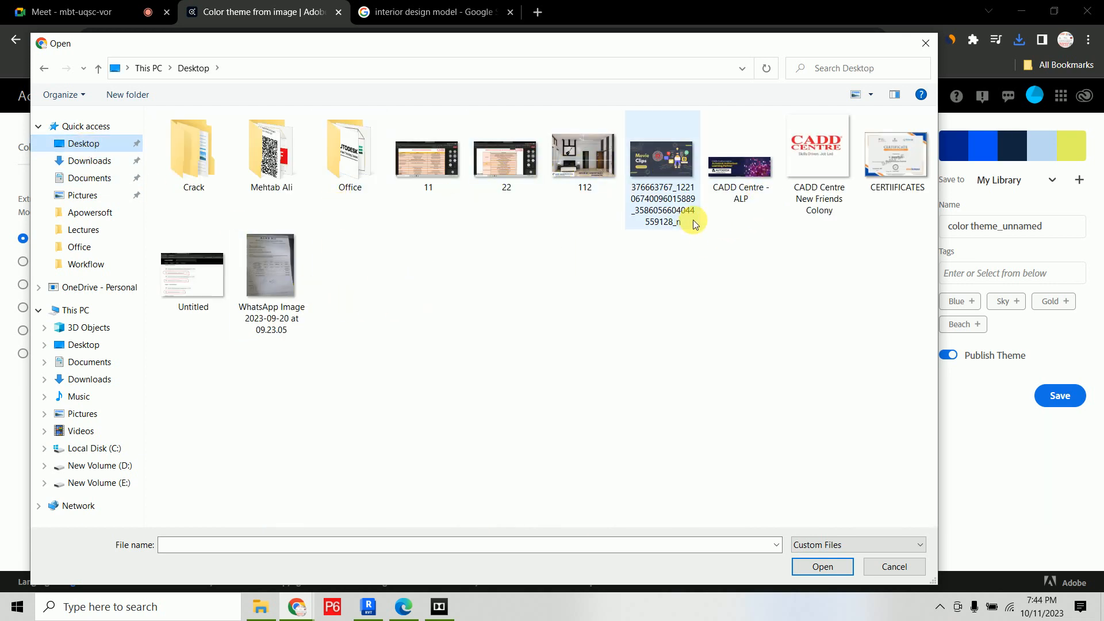
pyautogui.click(833, 546)
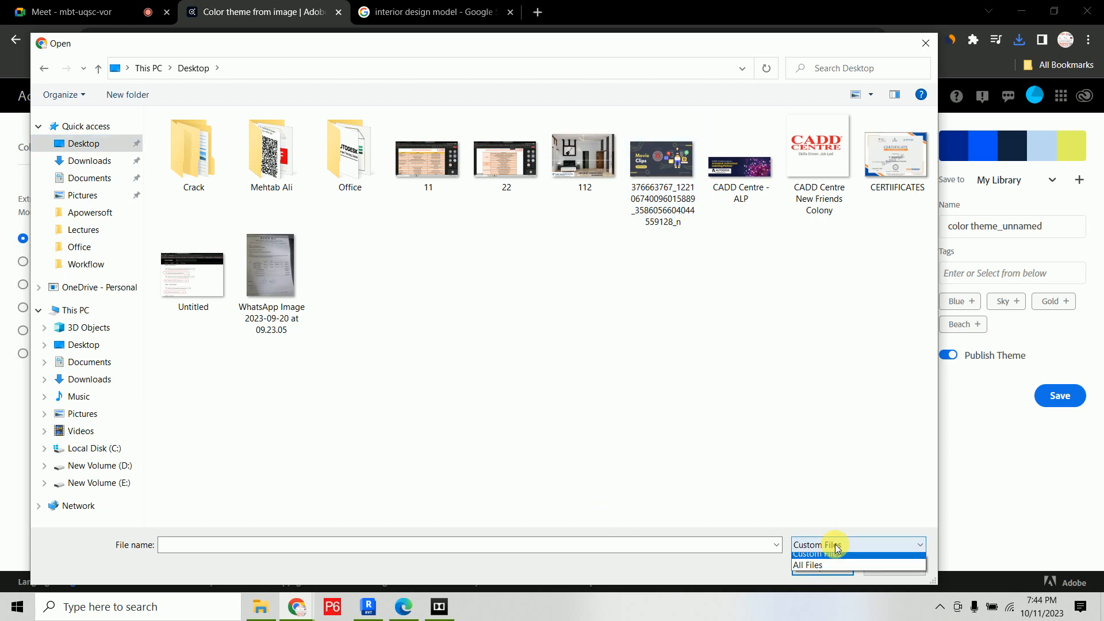
pyautogui.click(824, 571)
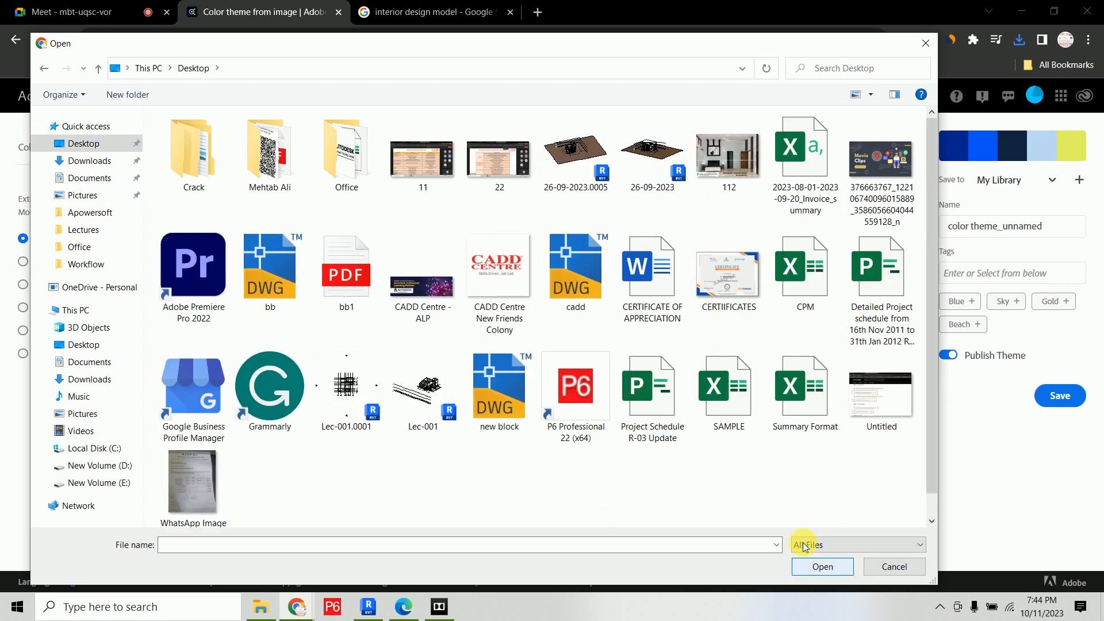
pyautogui.doubleClick(724, 184)
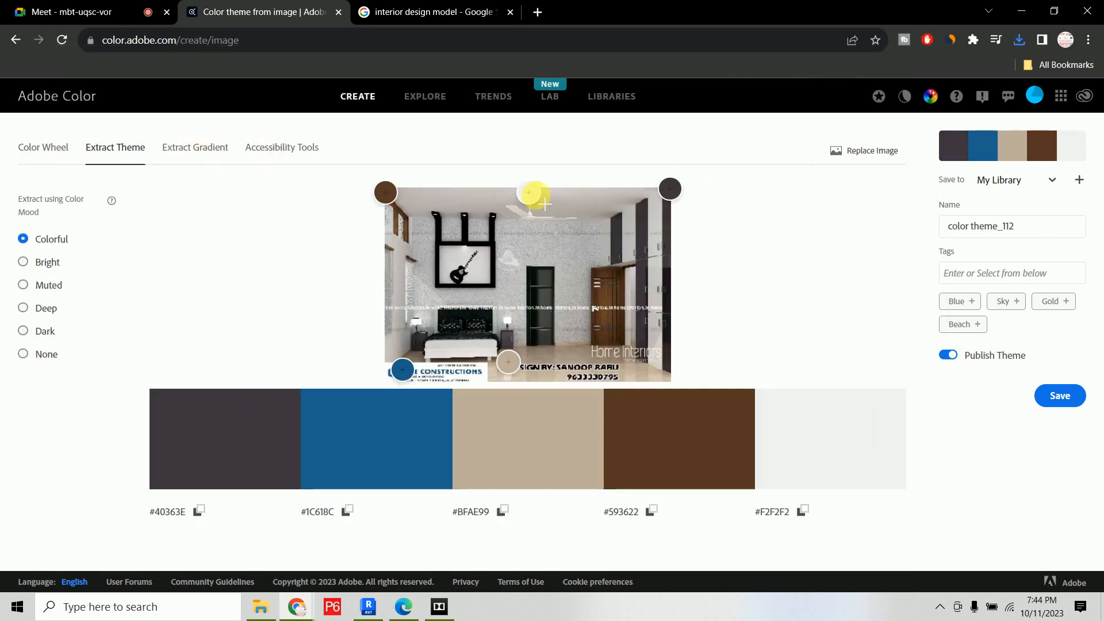
pyautogui.moveTo(539, 202); pyautogui.dragTo(553, 290)
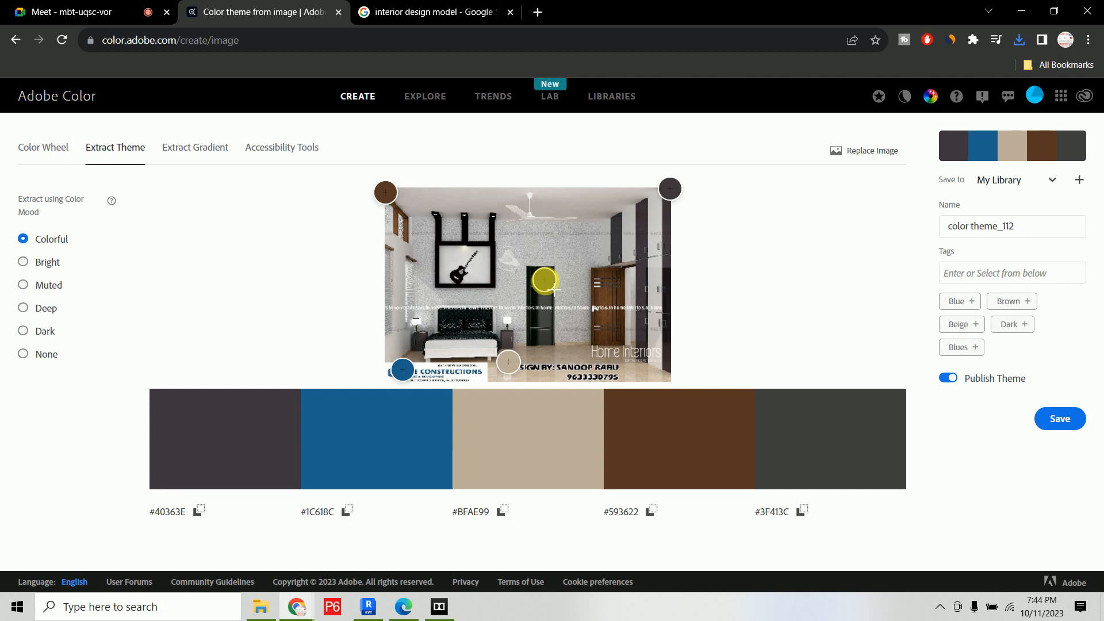
# Copy the dark door sample's hex code #3F413C and look up its RGB values on Google in a new browser tab
pyautogui.click(780, 517)
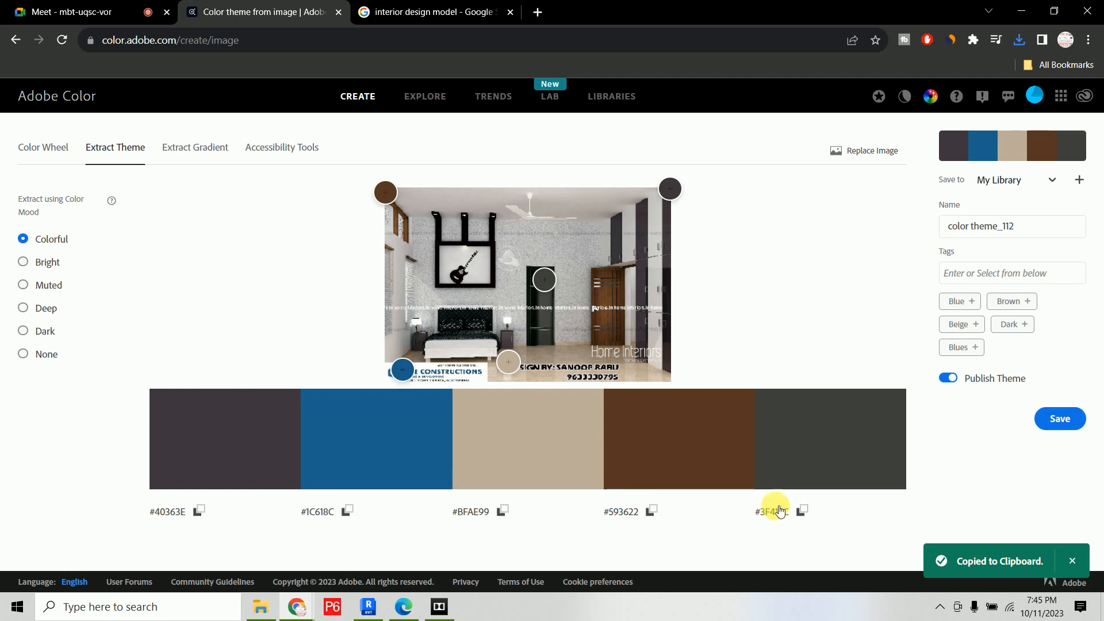
pyautogui.click(451, 14)
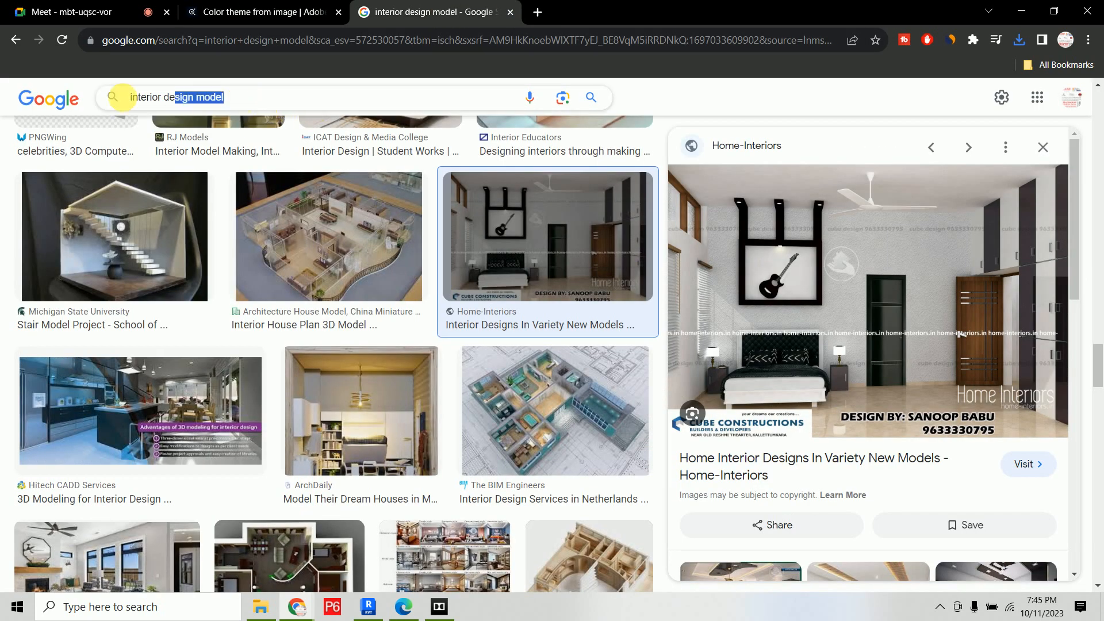
pyautogui.click(180, 102)
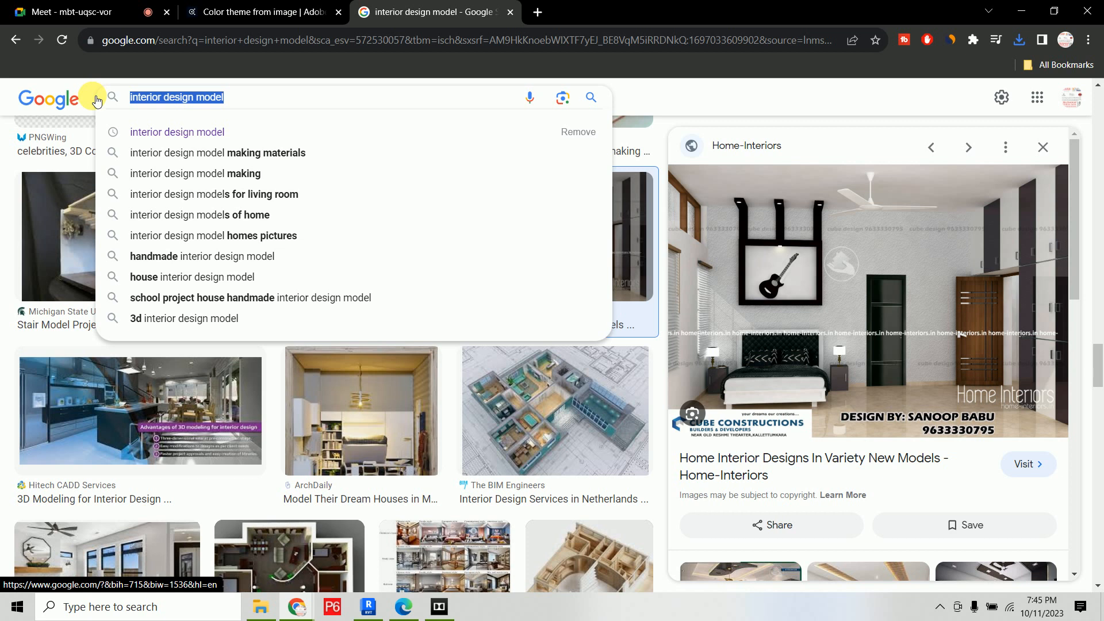
pyautogui.click(536, 13)
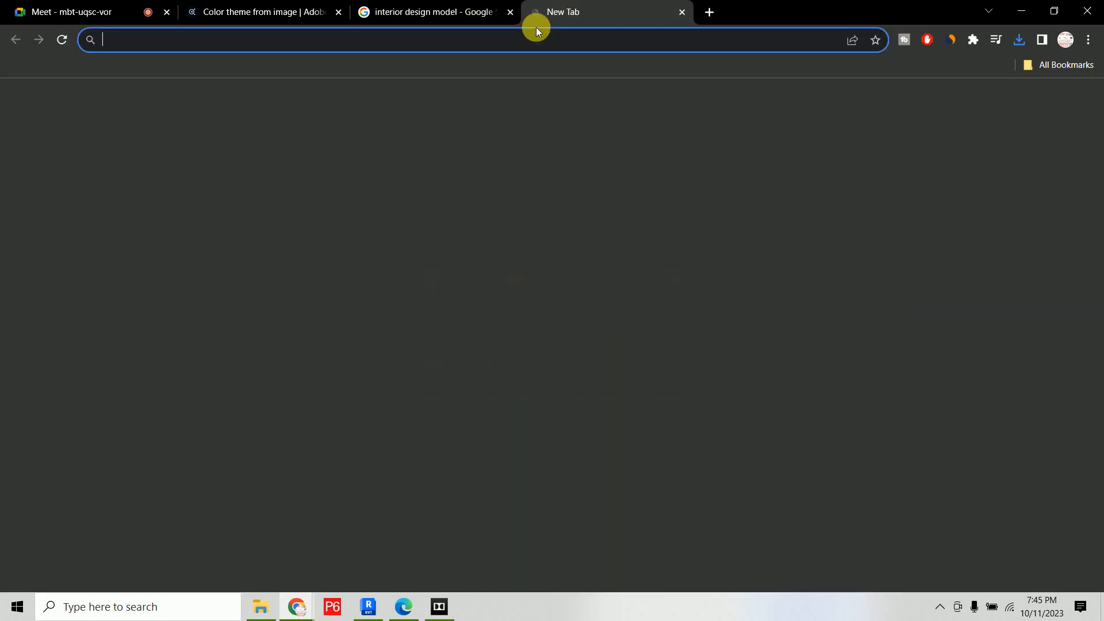
pyautogui.write('google.com')
pyautogui.press('Return')
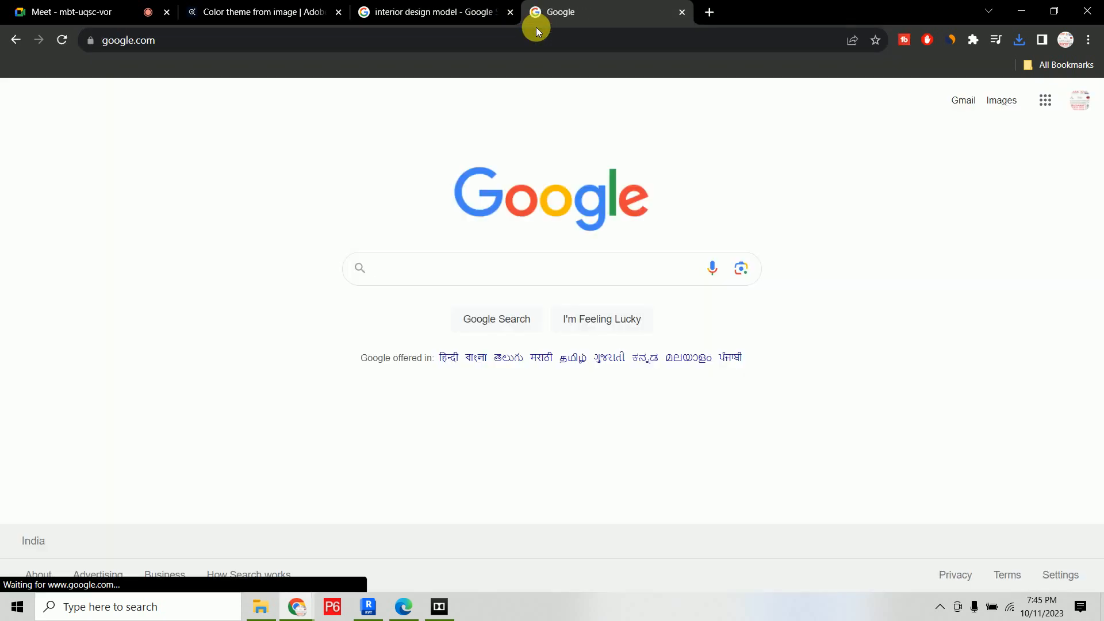
pyautogui.hotkey('ctrl', 'v')
pyautogui.press('Return')
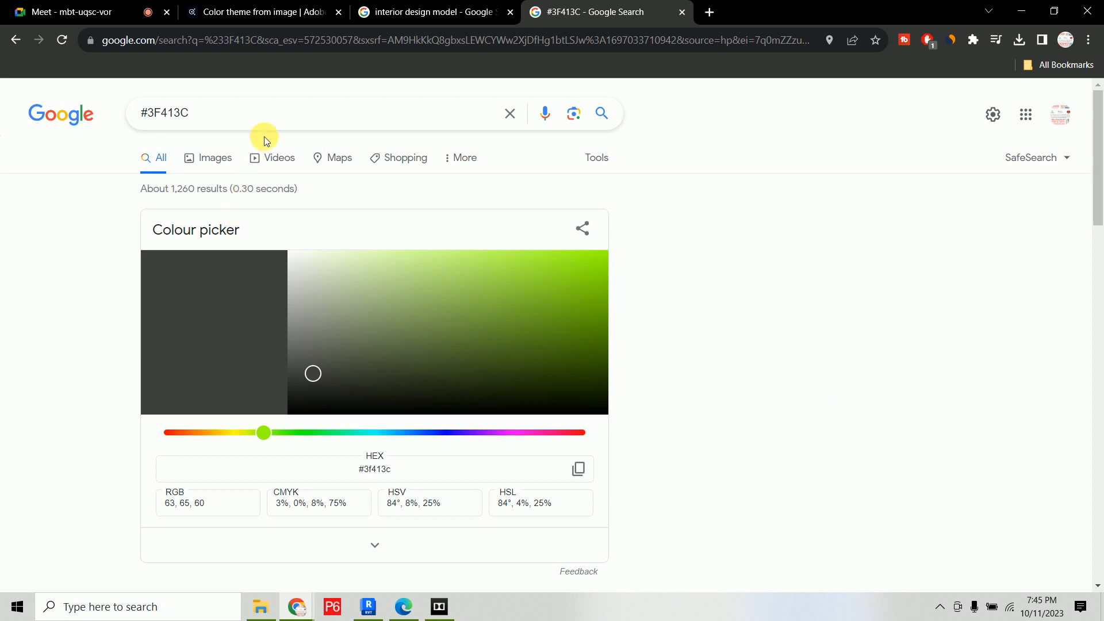
pyautogui.scroll(-2, 709, 275)
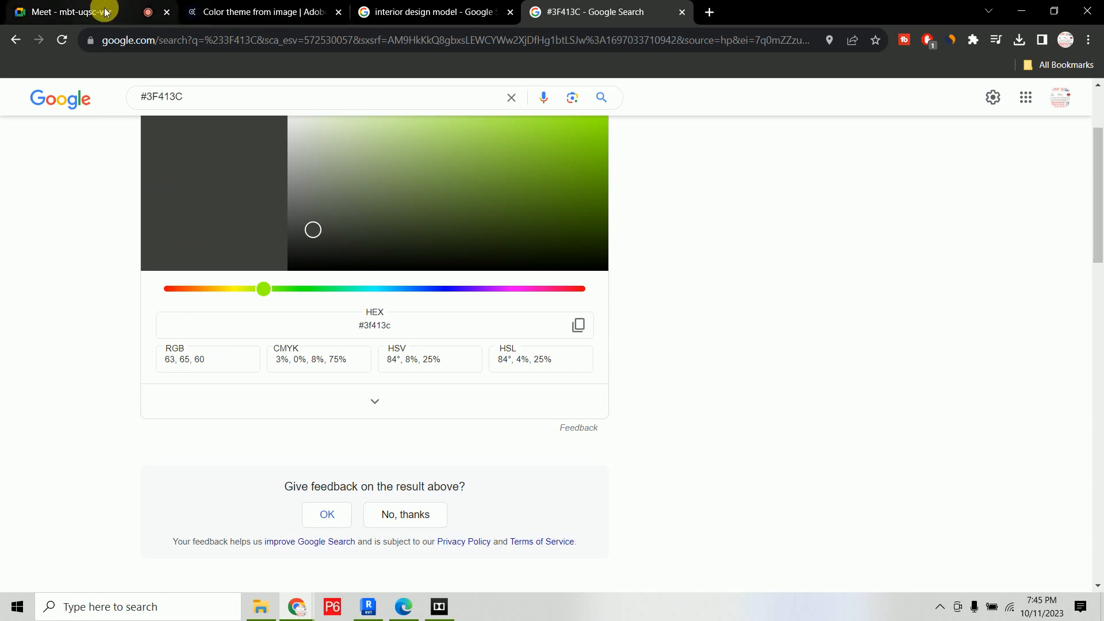
# Switch to Revit and inspect the RGB fields of Paint 1's appearance color, keeping the existing color
pyautogui.click(363, 611)
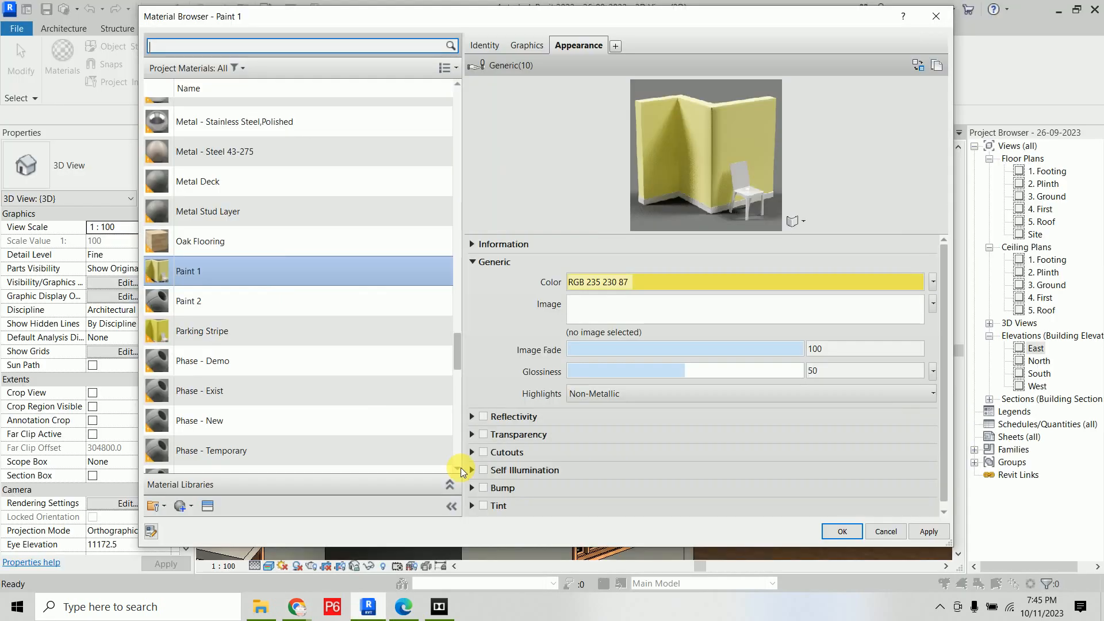
pyautogui.click(626, 285)
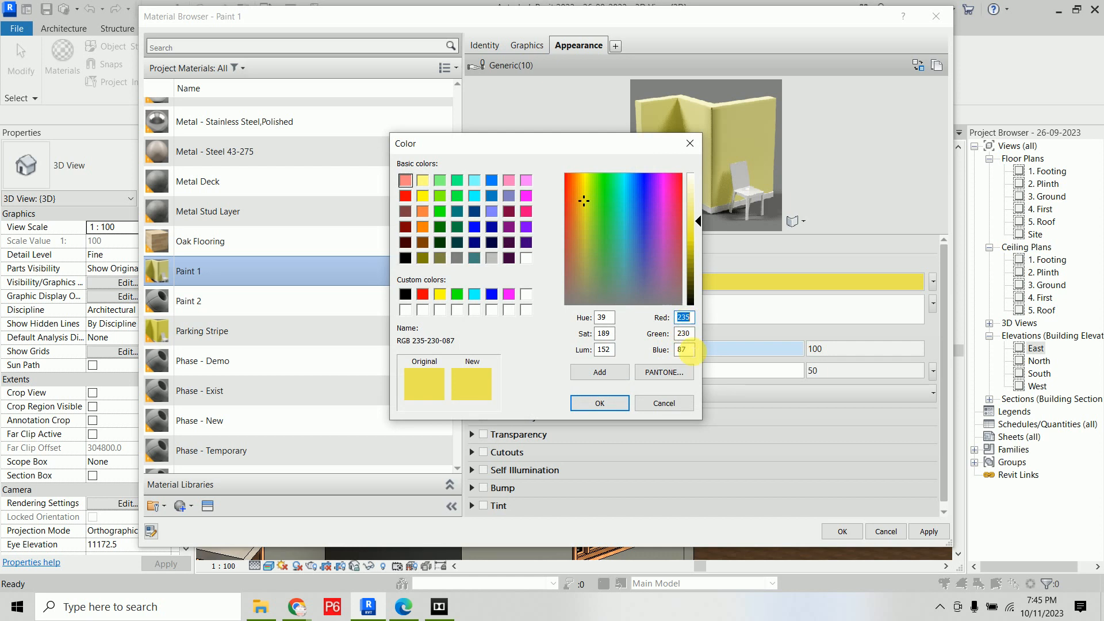
pyautogui.doubleClick(684, 350)
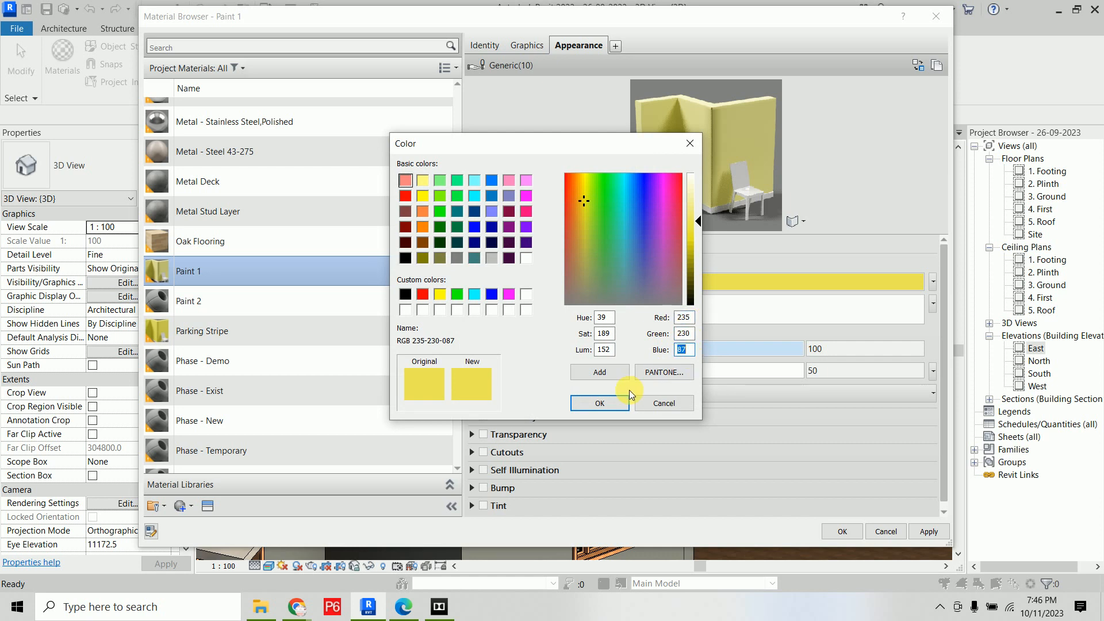
pyautogui.click(604, 402)
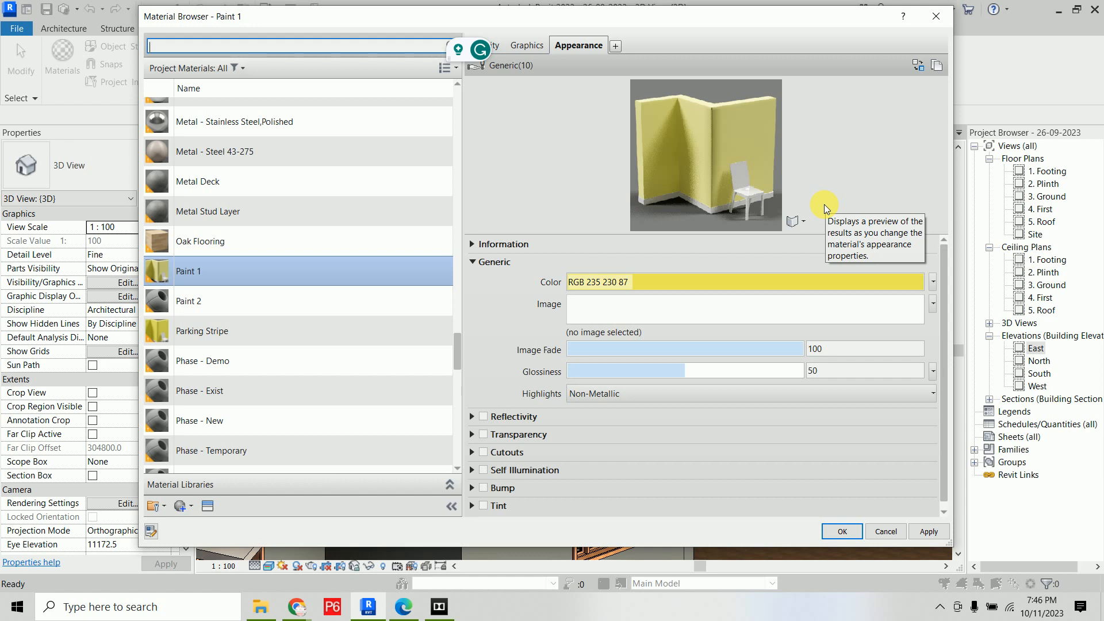
# Select the Oak Flooring material and change its appearance preview scene to a sphere
pyautogui.click(224, 244)
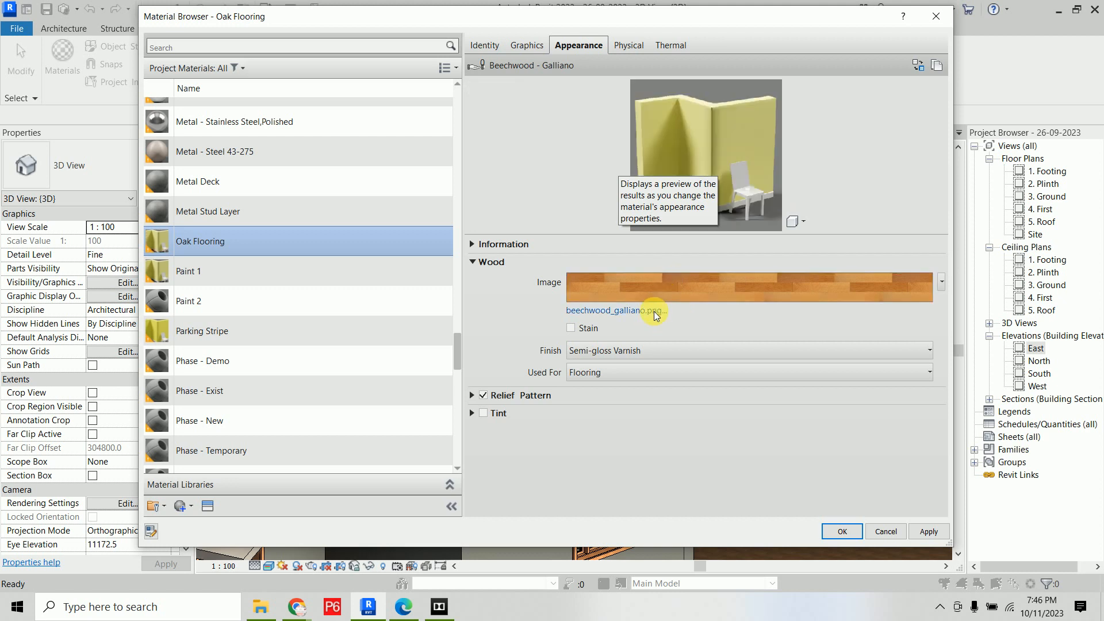
pyautogui.click(797, 221)
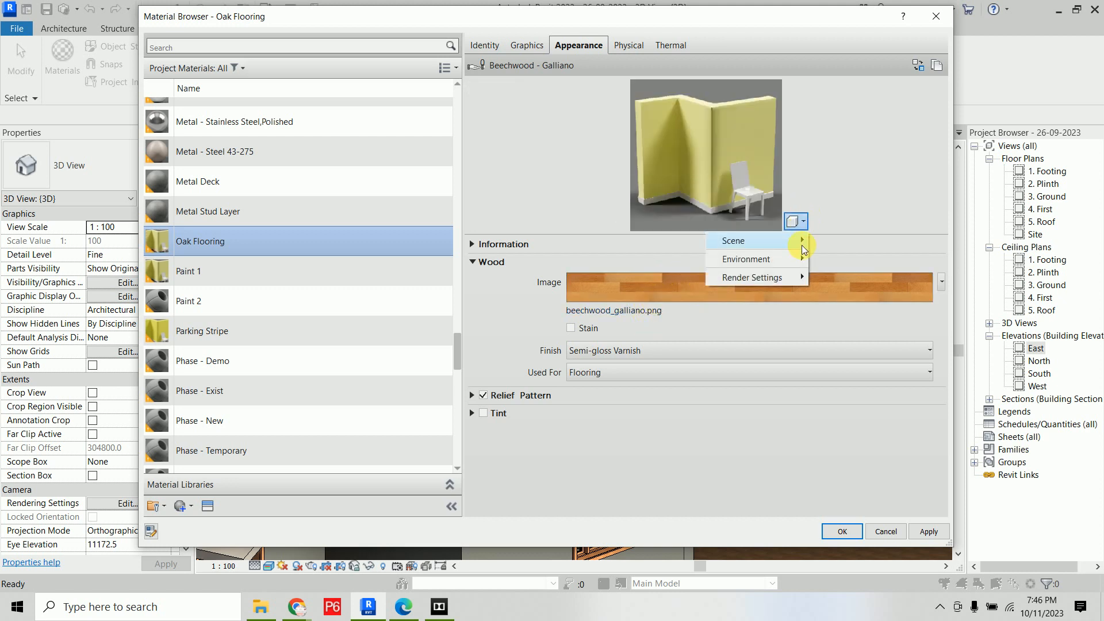
pyautogui.moveTo(804, 244)
pyautogui.click(827, 257)
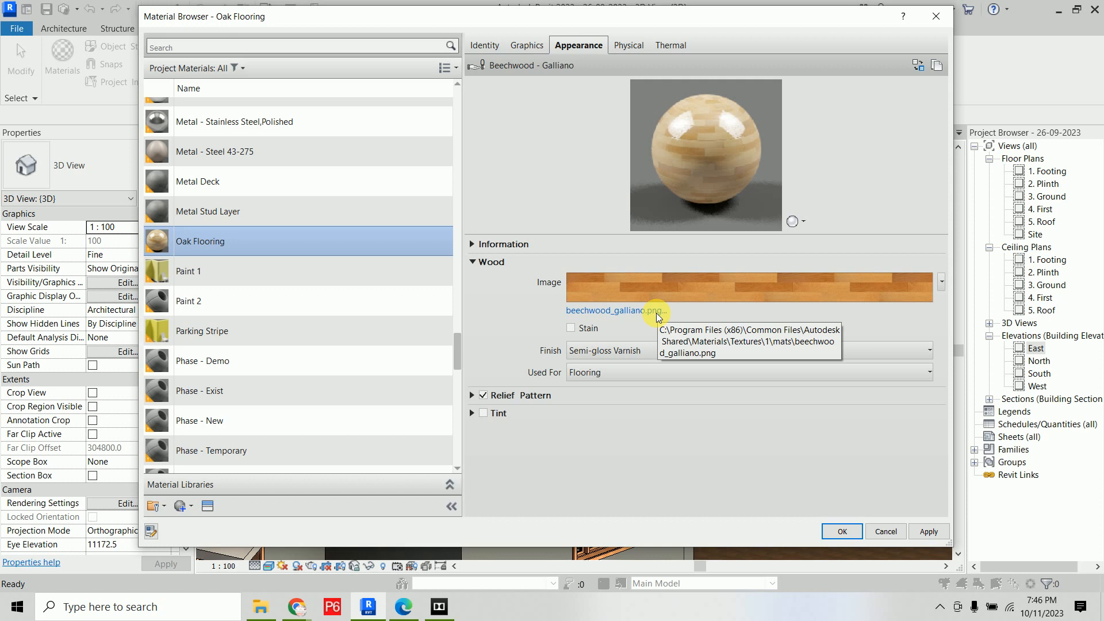
# Duplicate the Oak Flooring material together with its assets and rename the copy "flooring 2"
pyautogui.rightClick(201, 246)
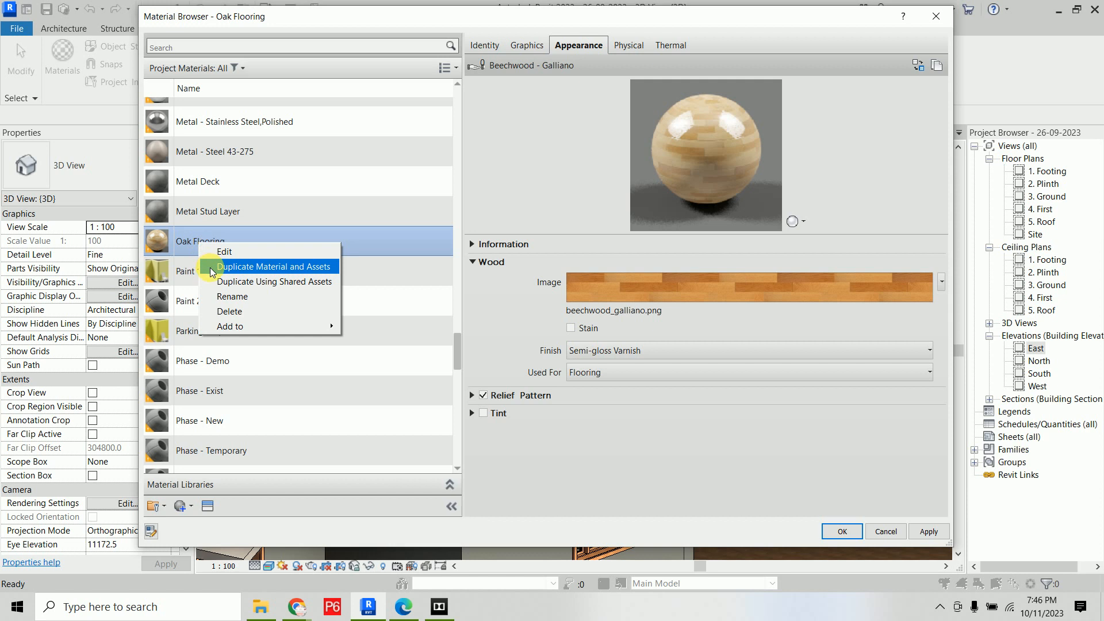
pyautogui.click(281, 271)
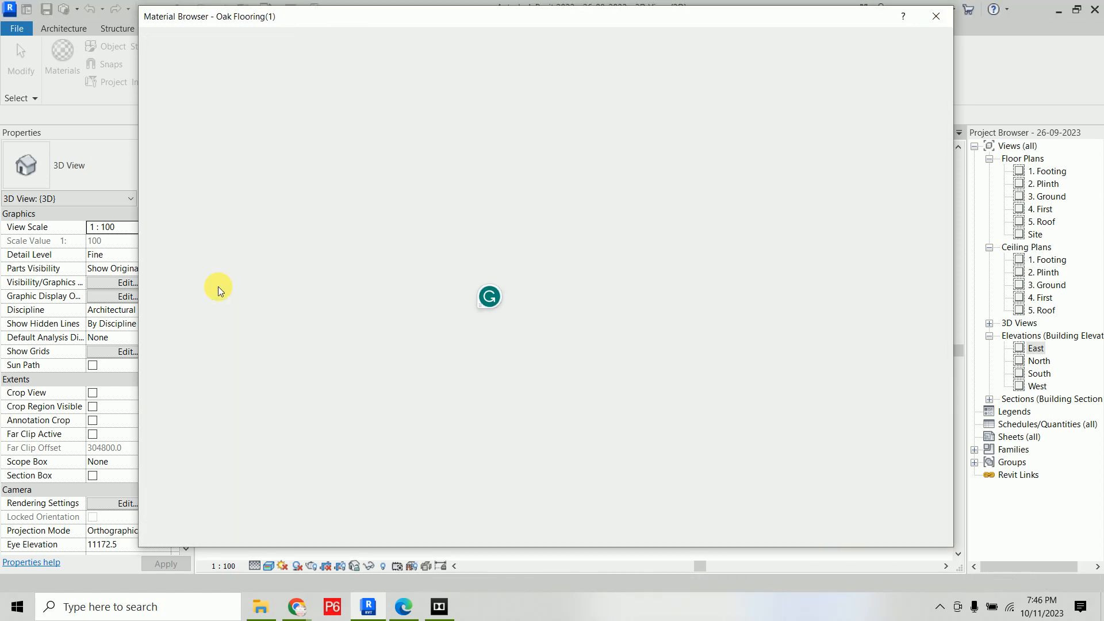
pyautogui.rightClick(219, 287)
pyautogui.click(265, 343)
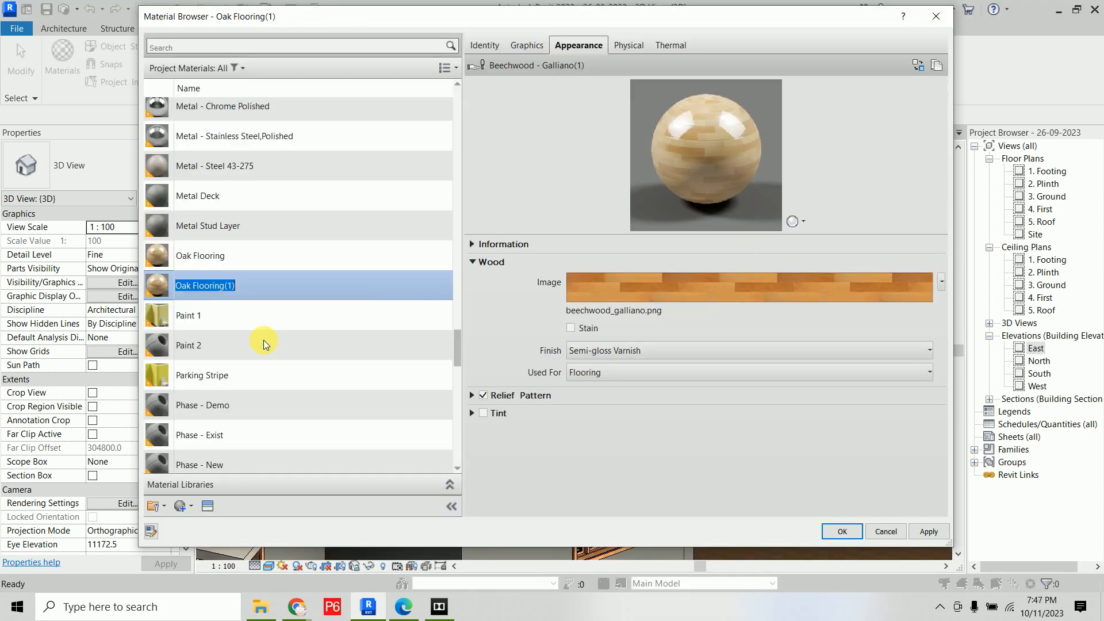
pyautogui.write('flooring 2')
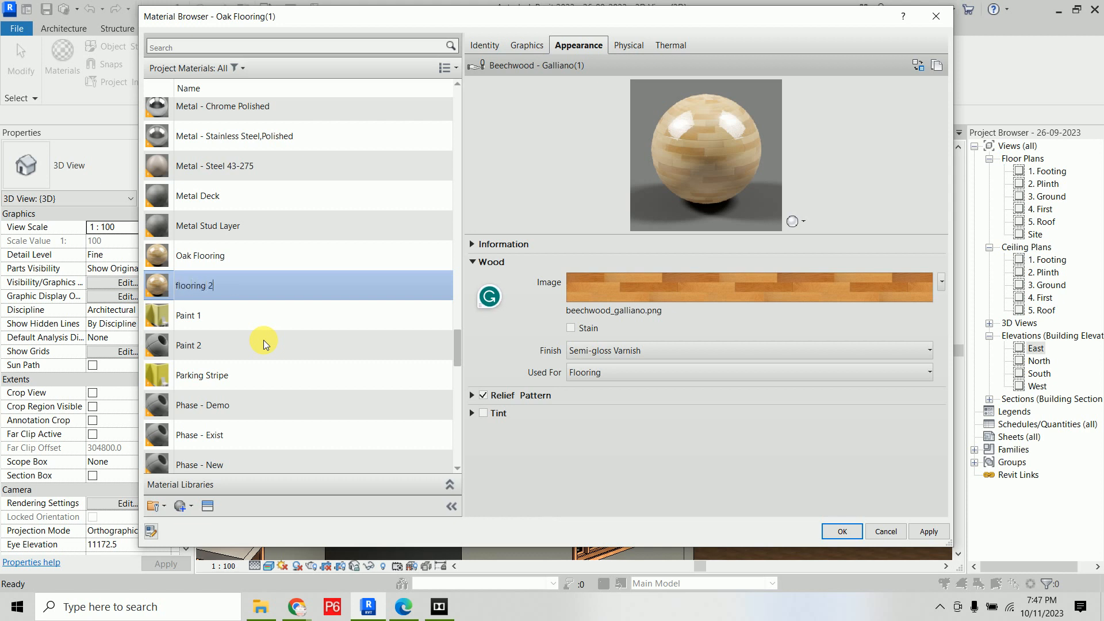
pyautogui.press('Return')
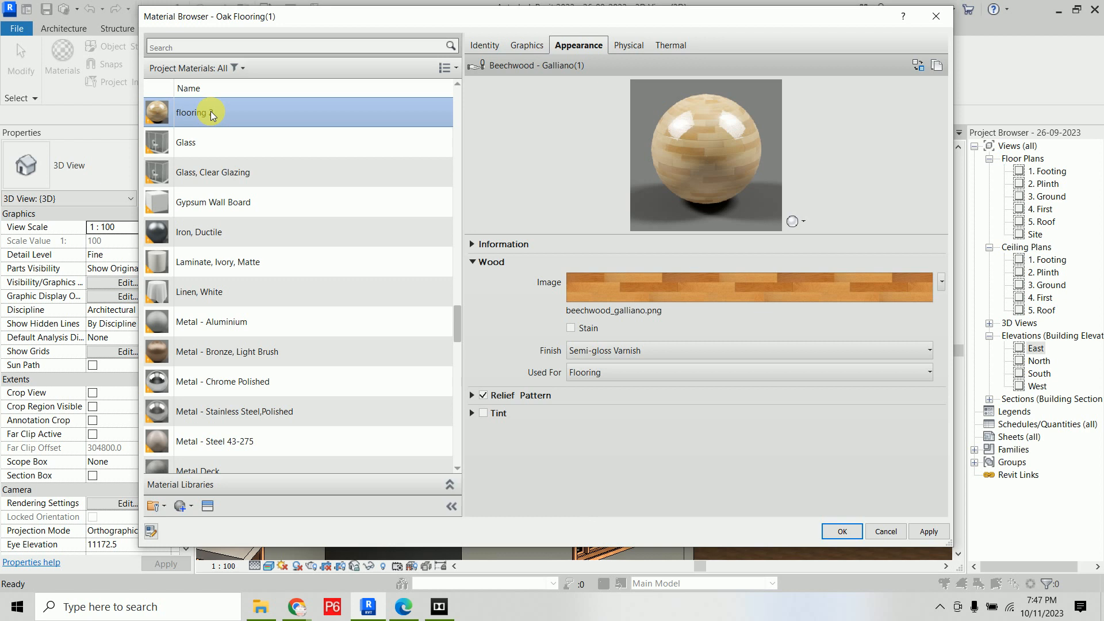
# Open the appearance image of flooring 2 for replacement and show the Mats folder's files as large thumbnails
pyautogui.click(637, 311)
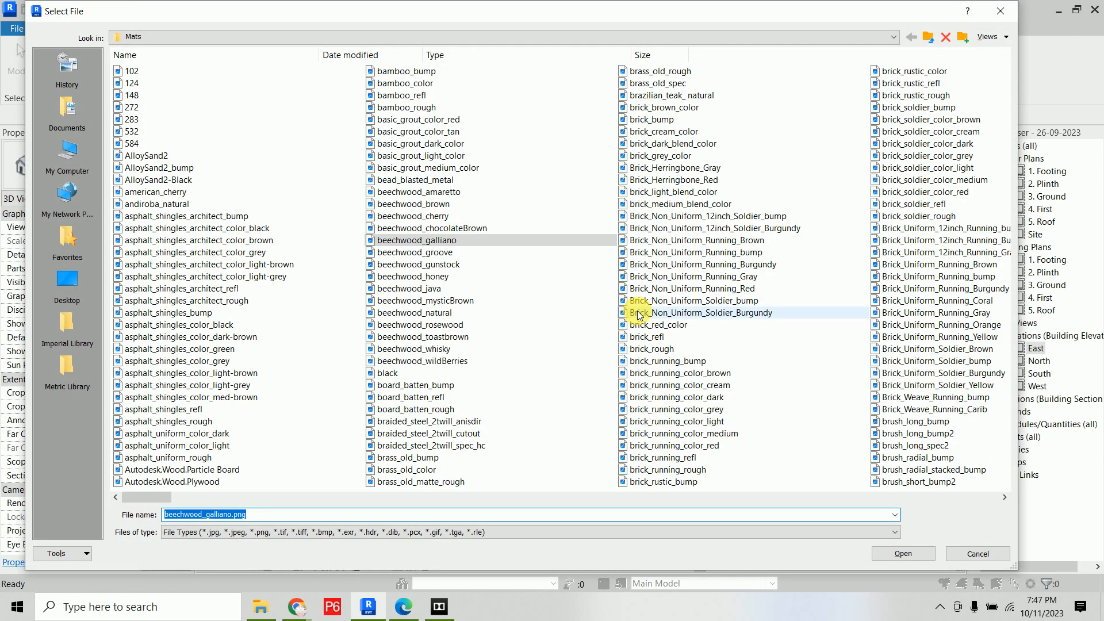
pyautogui.rightClick(551, 175)
pyautogui.moveTo(636, 196)
pyautogui.click(725, 203)
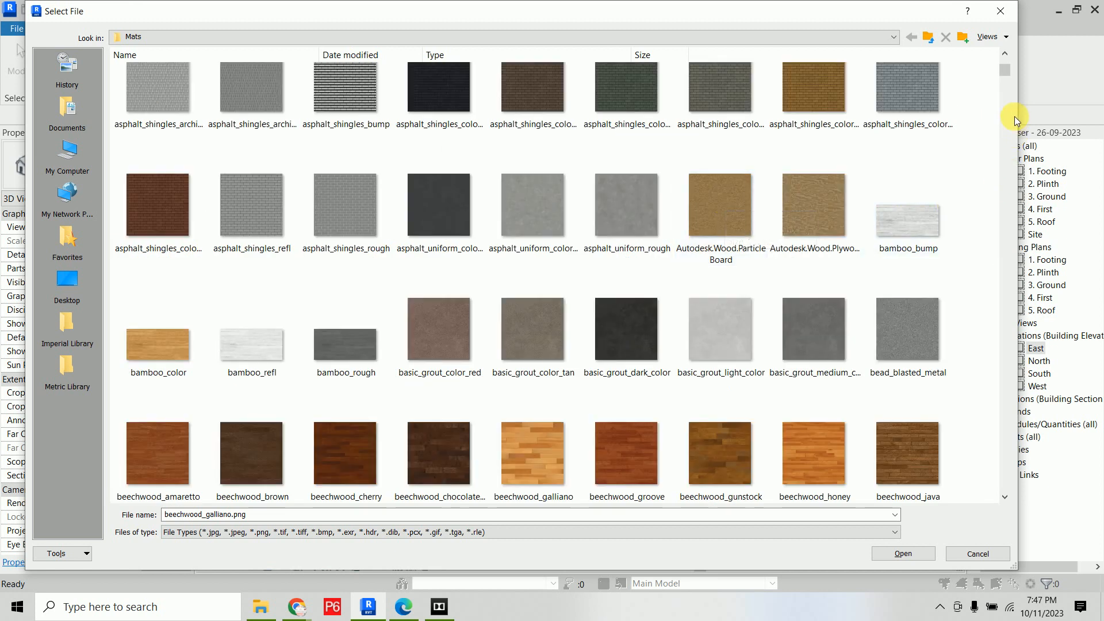
# Replace the flooring 2 wood image with ceramic_wood_color.jpg and expand the material's Relief Pattern and Tint settings
pyautogui.scroll(-3, 971, 174)
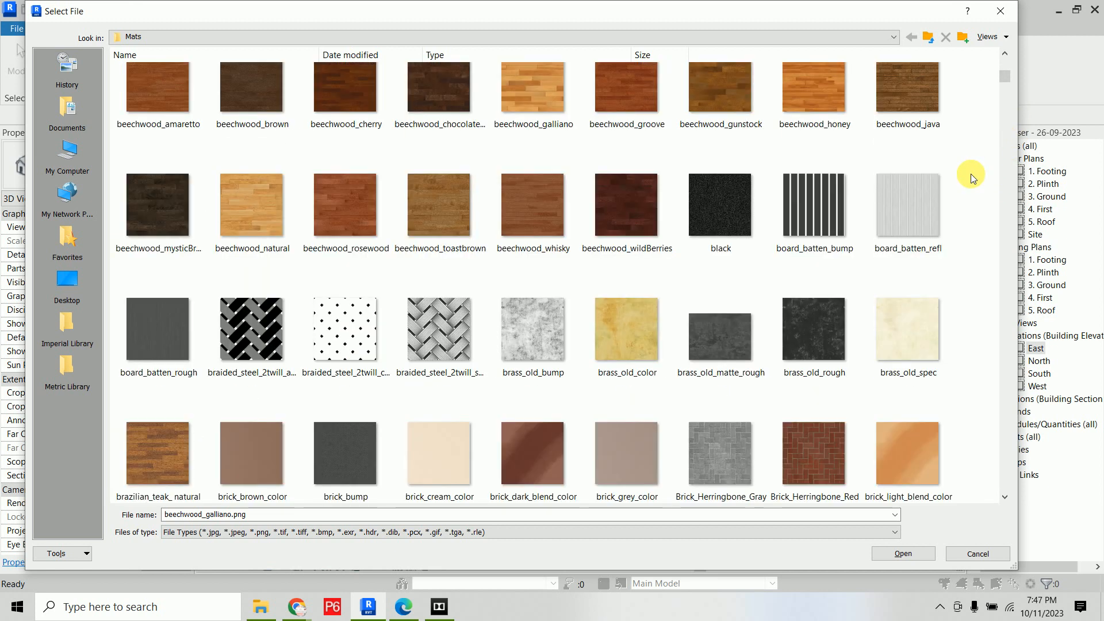
pyautogui.scroll(-6, 971, 174)
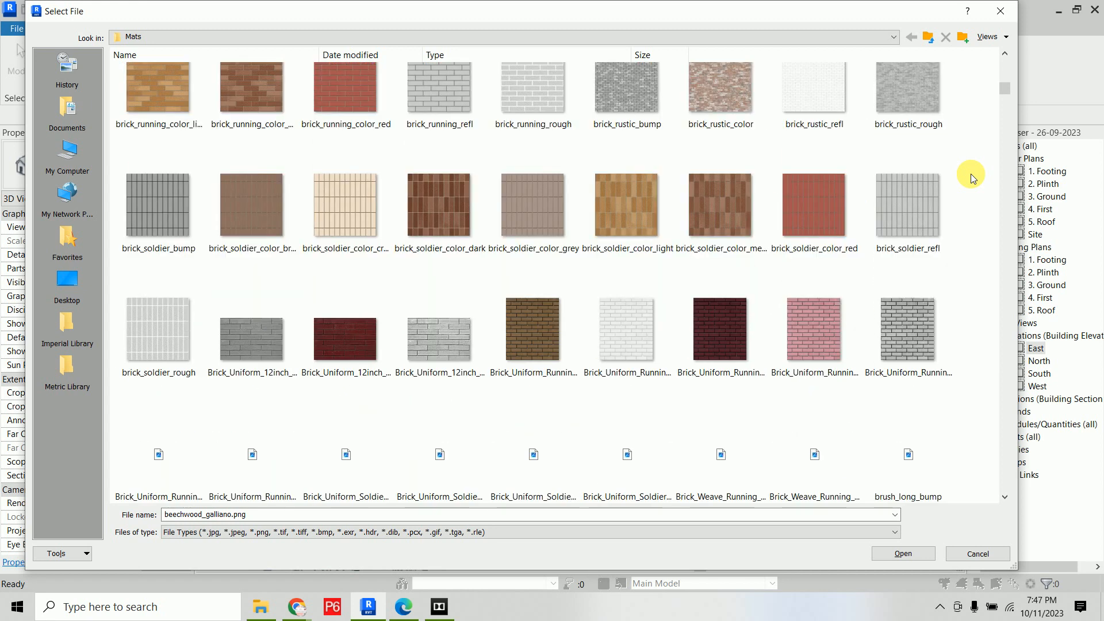
pyautogui.scroll(-6, 971, 174)
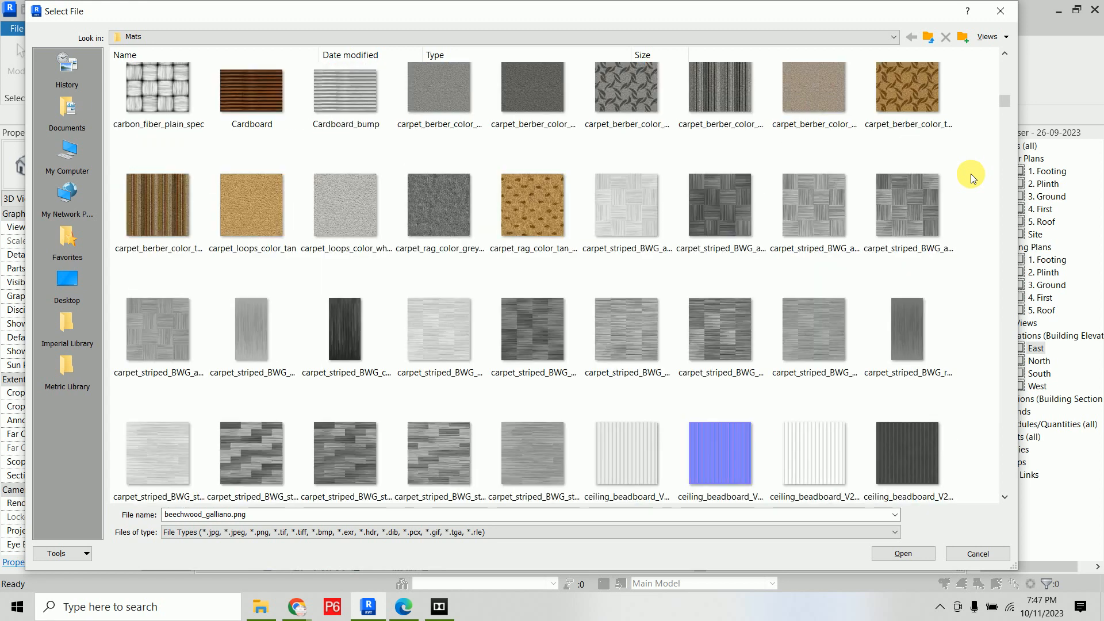
pyautogui.scroll(-6, 971, 173)
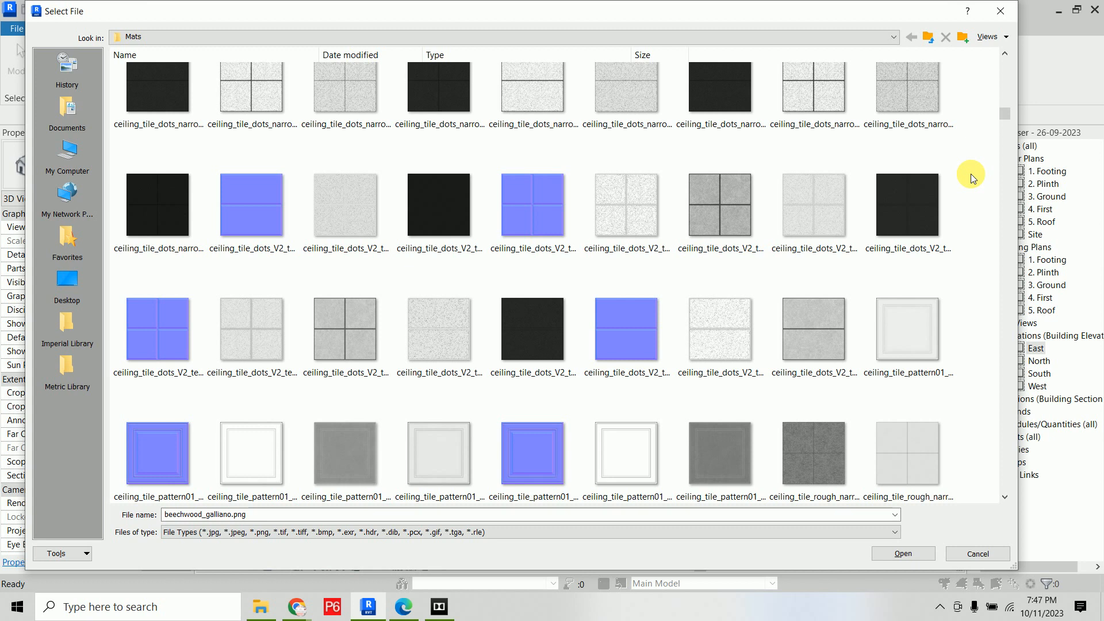
pyautogui.scroll(-4, 970, 174)
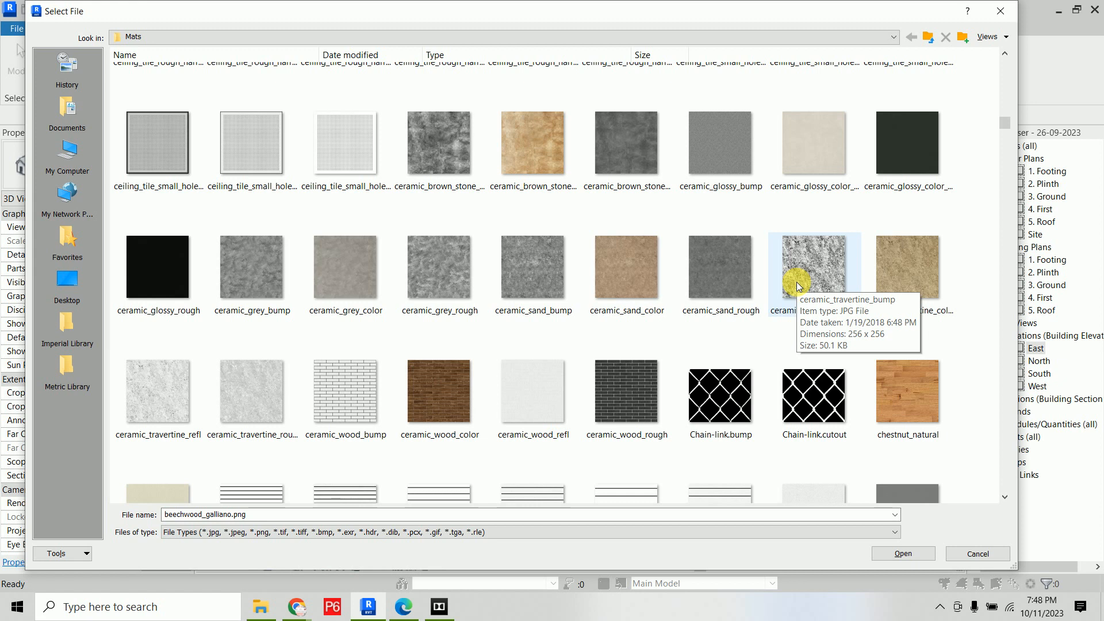
pyautogui.click(439, 440)
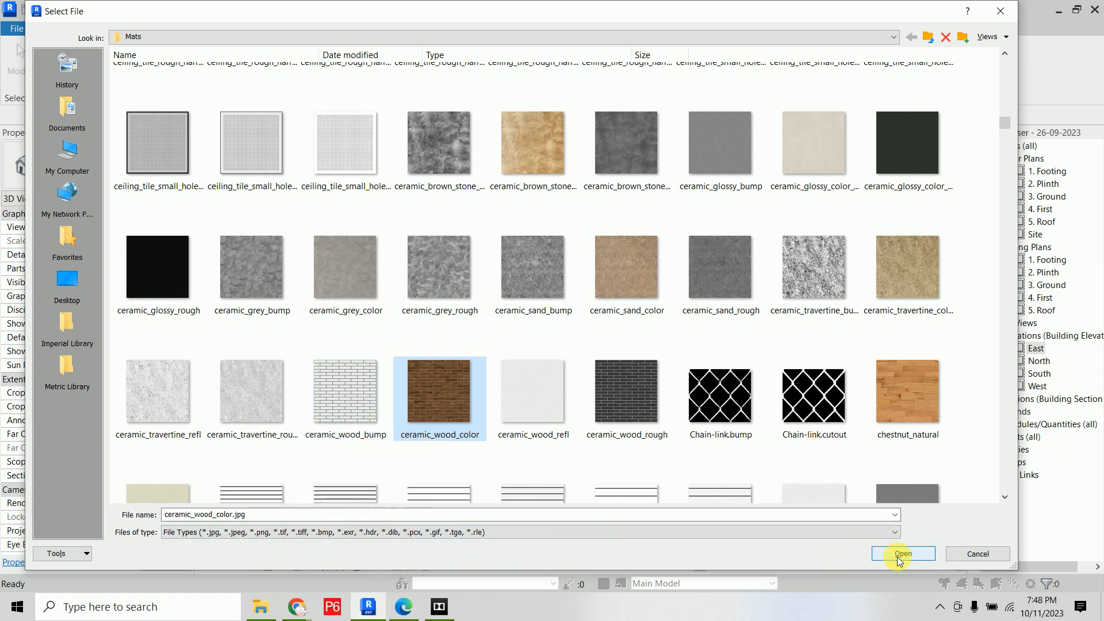
pyautogui.doubleClick(442, 423)
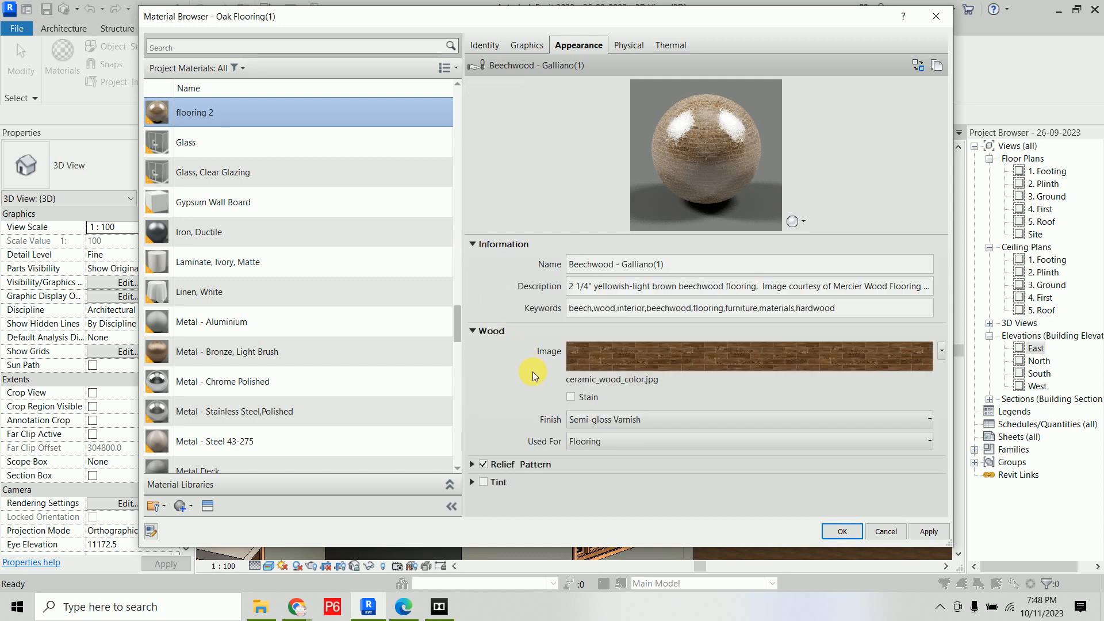
pyautogui.click(472, 465)
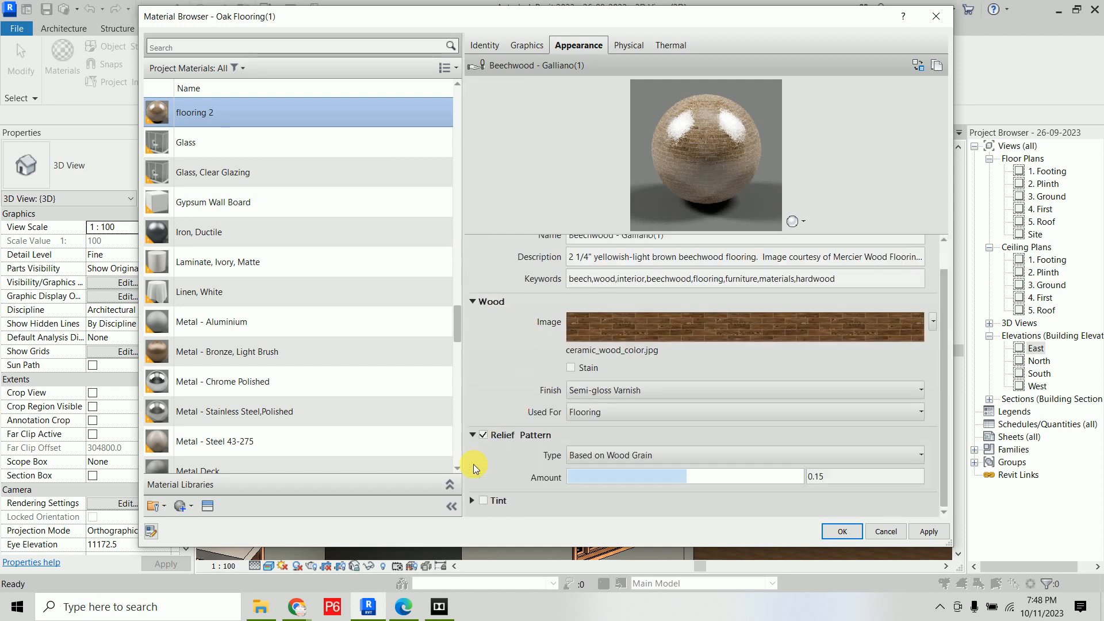
pyautogui.click(472, 500)
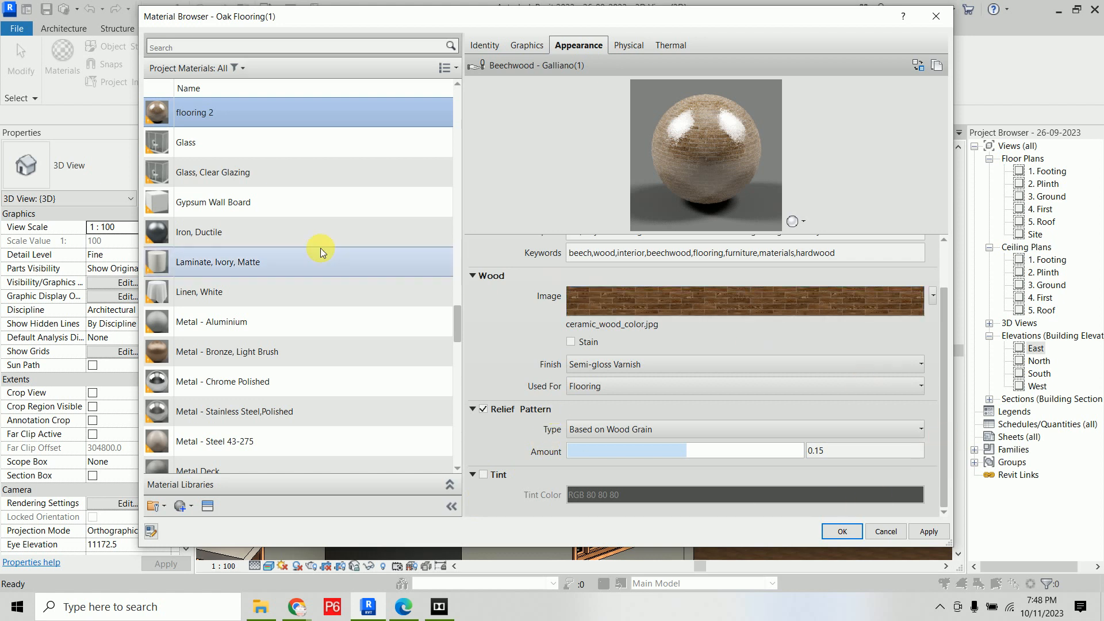
# Duplicate the Brick, Common material together with its assets and rename the copy "hgiuy"
pyautogui.scroll(7, 256, 257)
pyautogui.scroll(5, 256, 257)
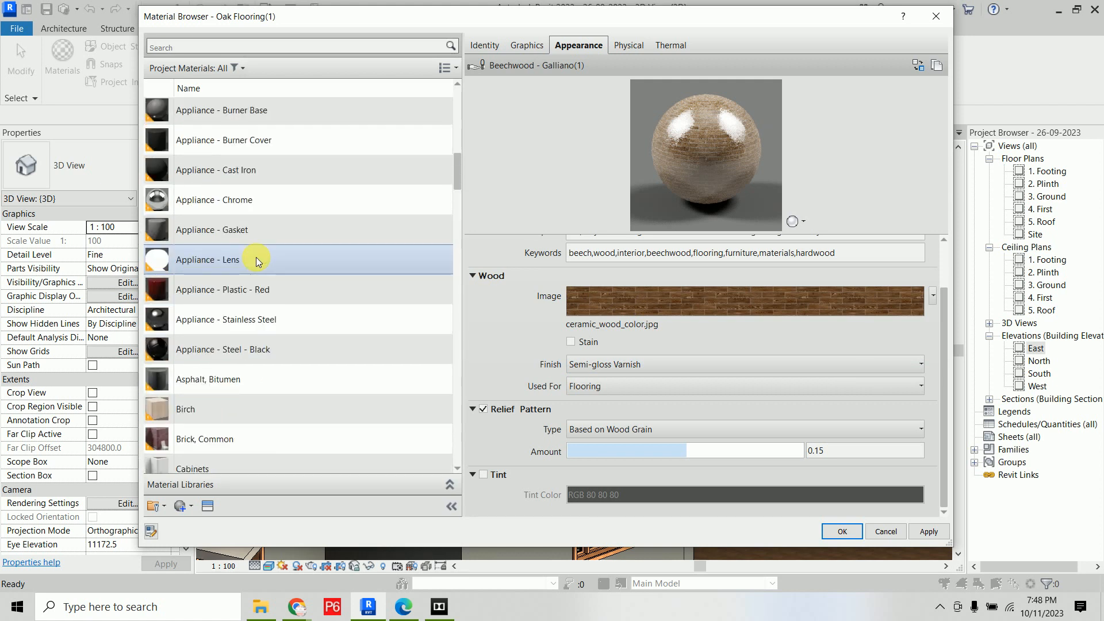
pyautogui.click(220, 446)
pyautogui.rightClick(220, 447)
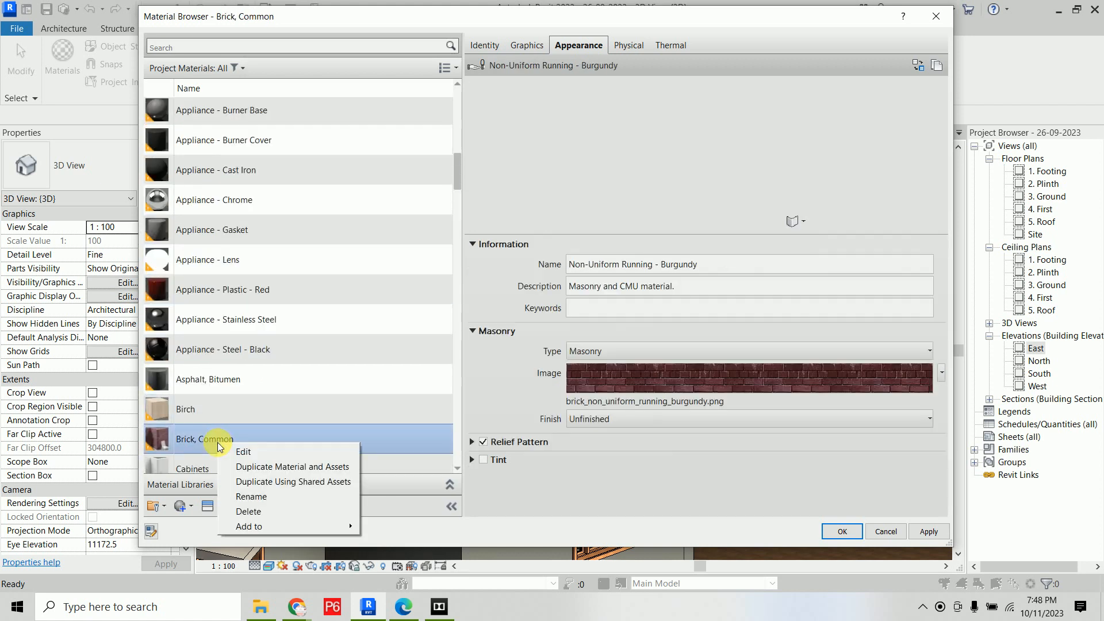
pyautogui.click(236, 468)
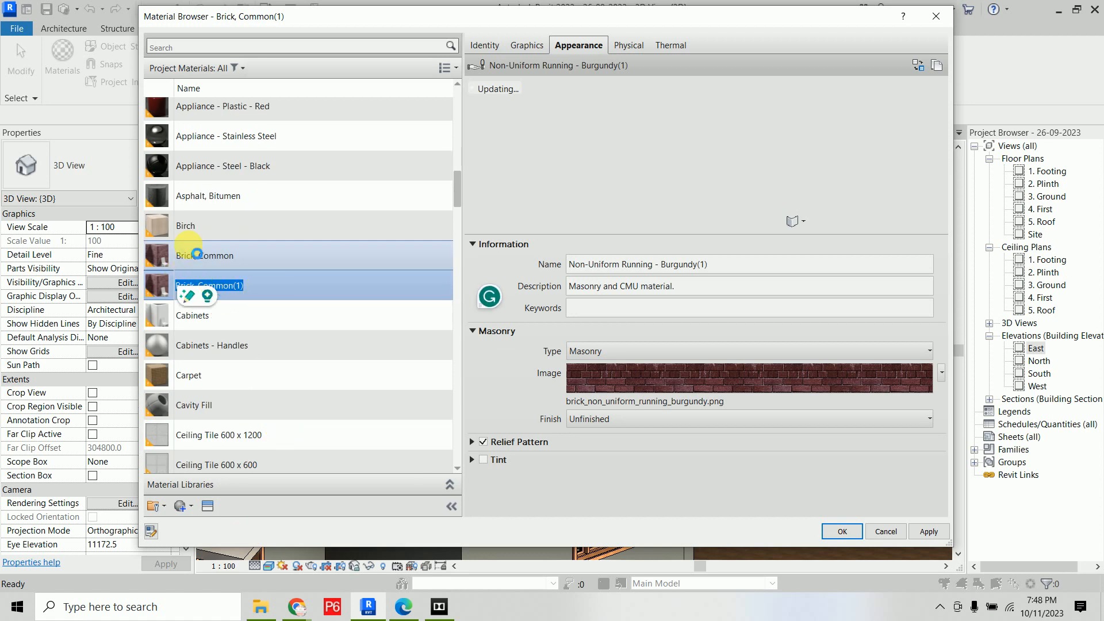
pyautogui.write('hgiuy')
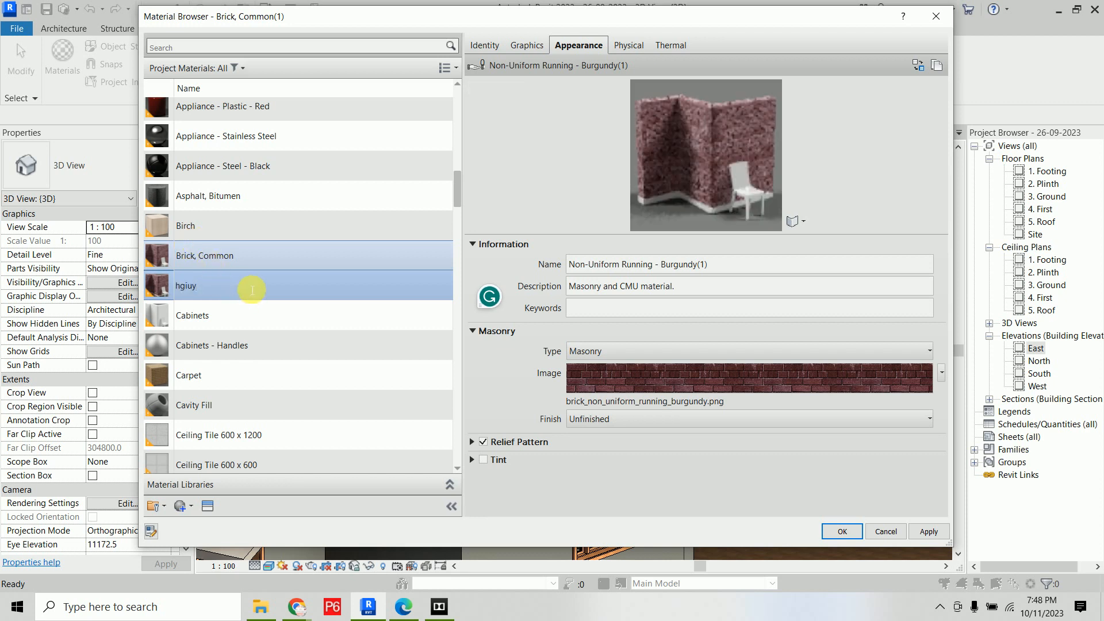
pyautogui.click(517, 216)
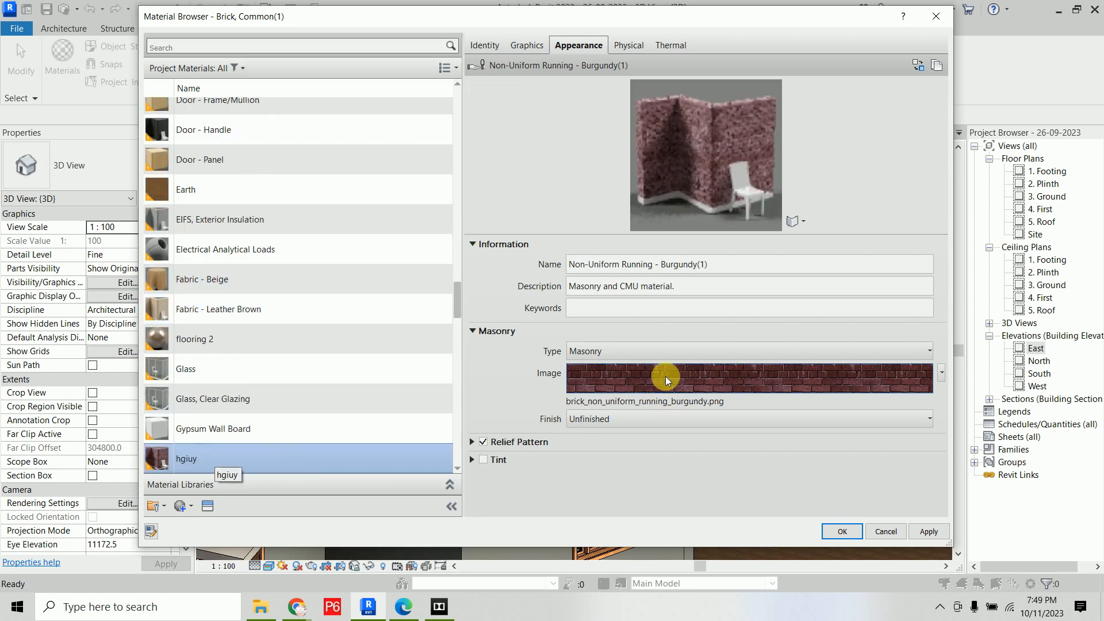
# Expand the Relief Pattern and Tint settings of hgiuy, and open its Masonry image for replacement with extra large thumbnails
pyautogui.click(471, 442)
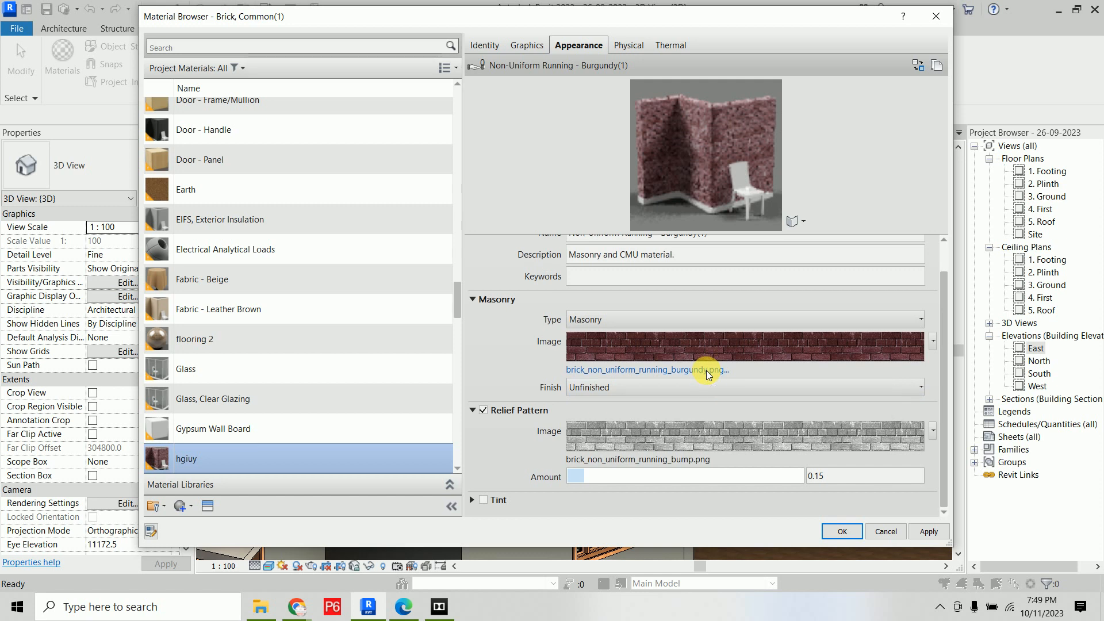
pyautogui.click(472, 500)
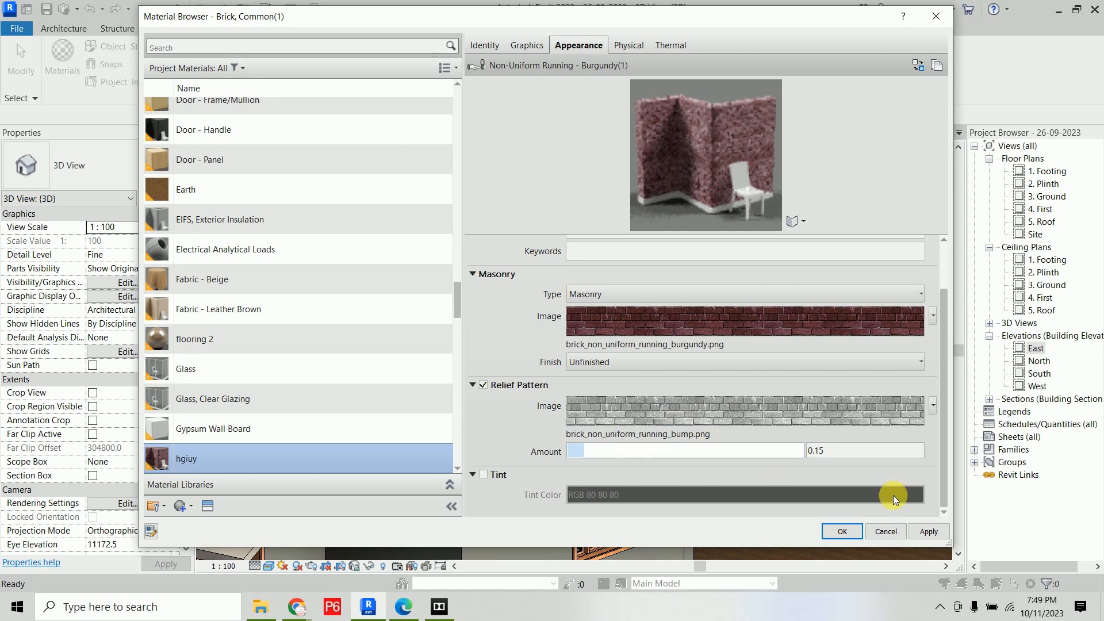
pyautogui.click(678, 343)
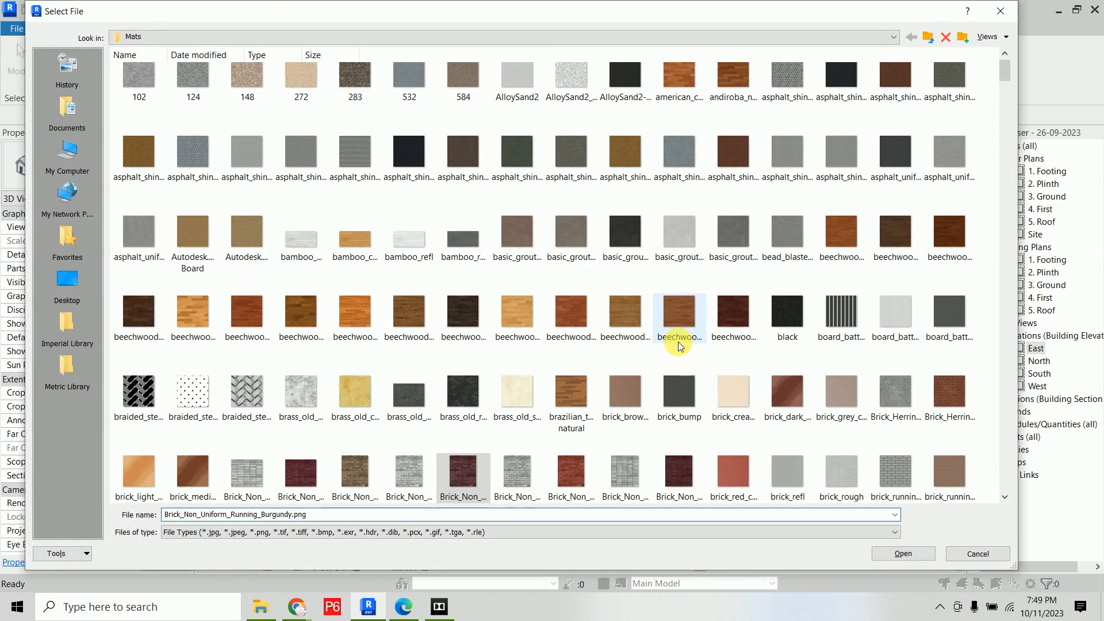
pyautogui.rightClick(636, 350)
pyautogui.moveTo(718, 361)
pyautogui.click(837, 361)
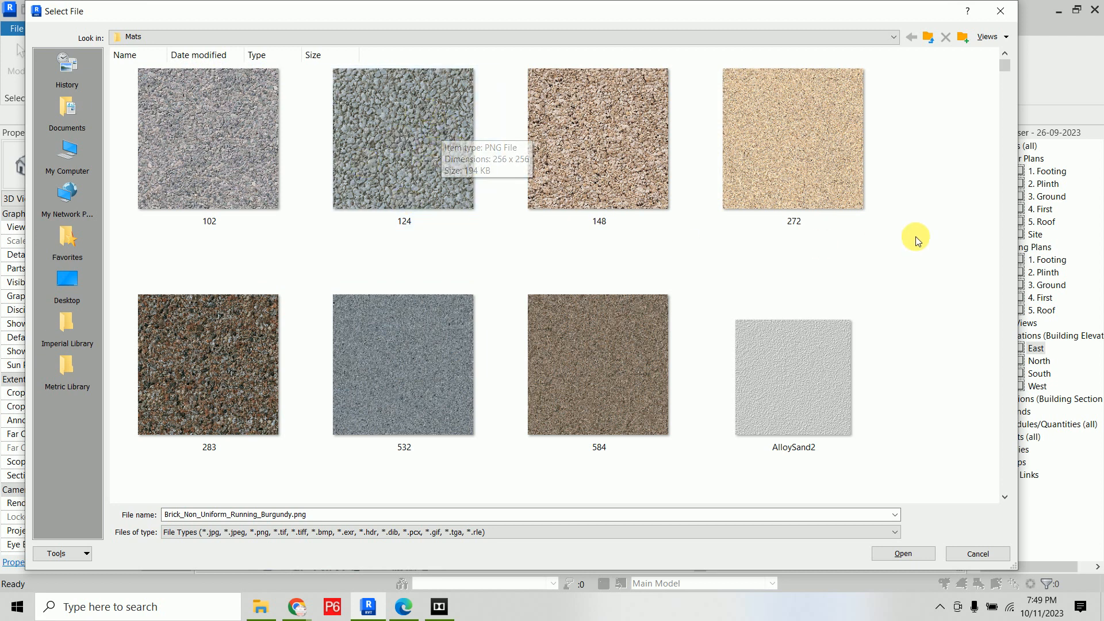
# Look through the Mats folder's thumbnails for a new hgiuy masonry image, as far as the square flooring tiles
pyautogui.scroll(-2, 958, 233)
pyautogui.scroll(-5, 958, 234)
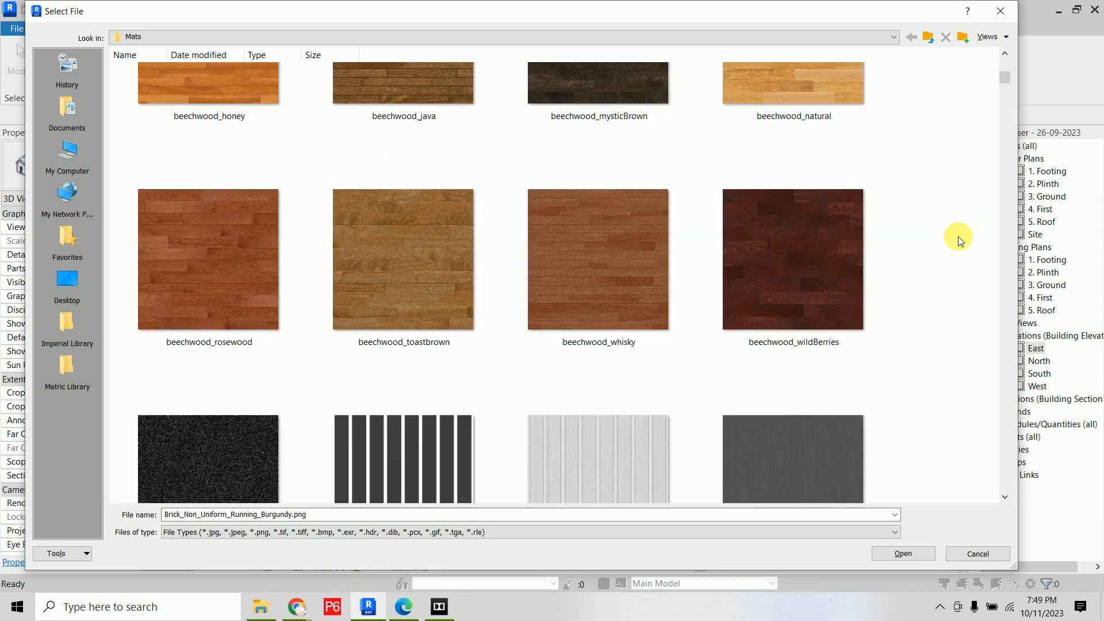
pyautogui.moveTo(772, 17); pyautogui.dragTo(703, 537)
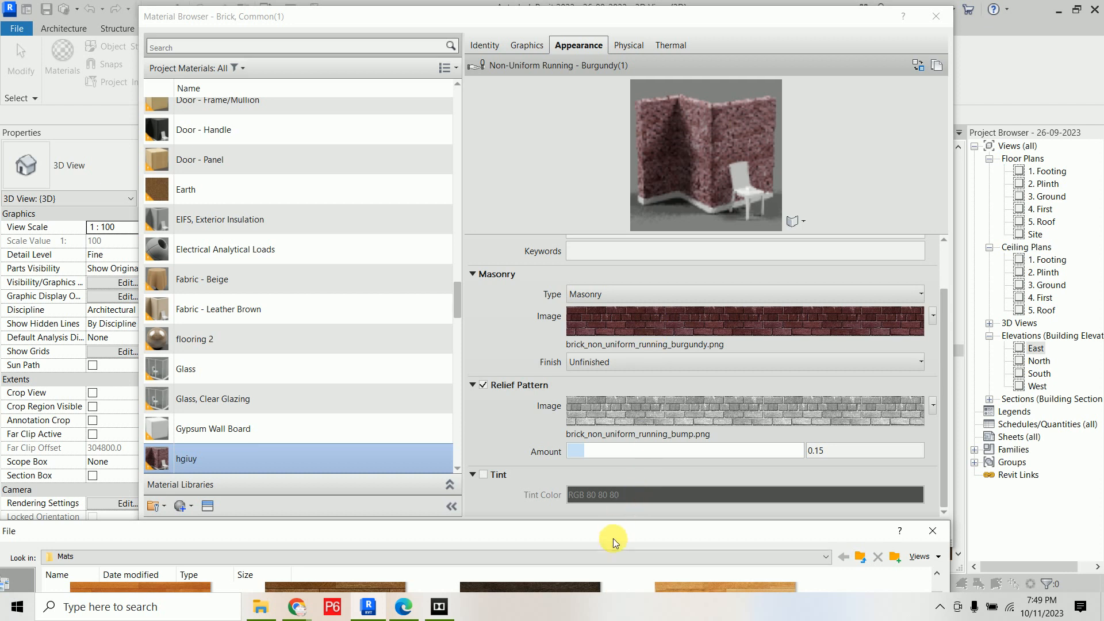
pyautogui.moveTo(607, 533); pyautogui.dragTo(695, 79)
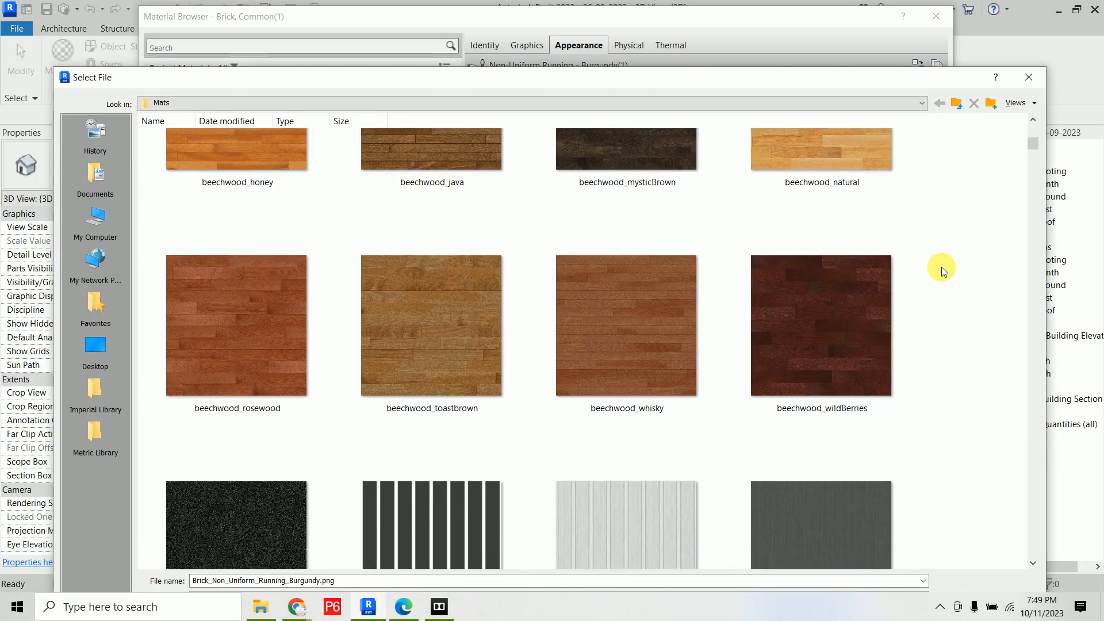
pyautogui.scroll(-5, 941, 267)
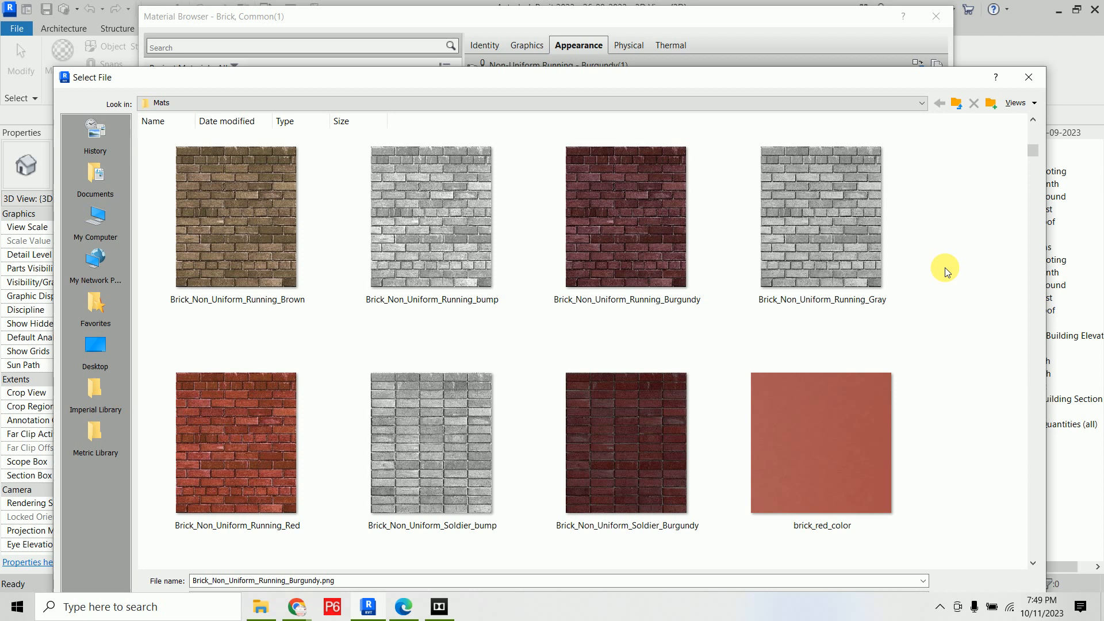
pyautogui.scroll(-6, 696, 305)
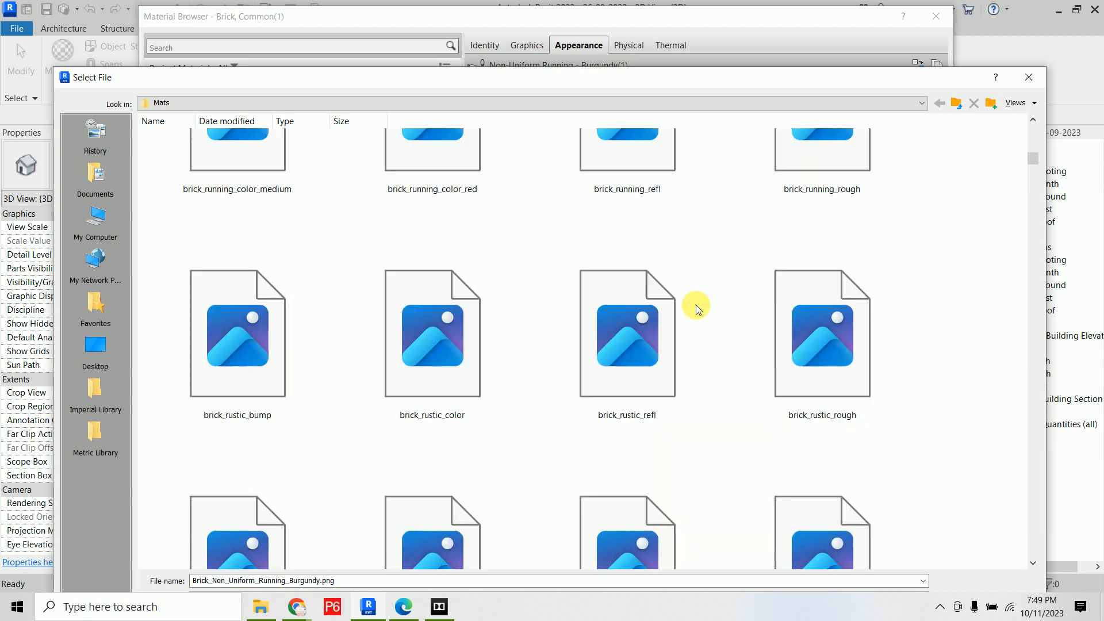
pyautogui.scroll(-5, 696, 305)
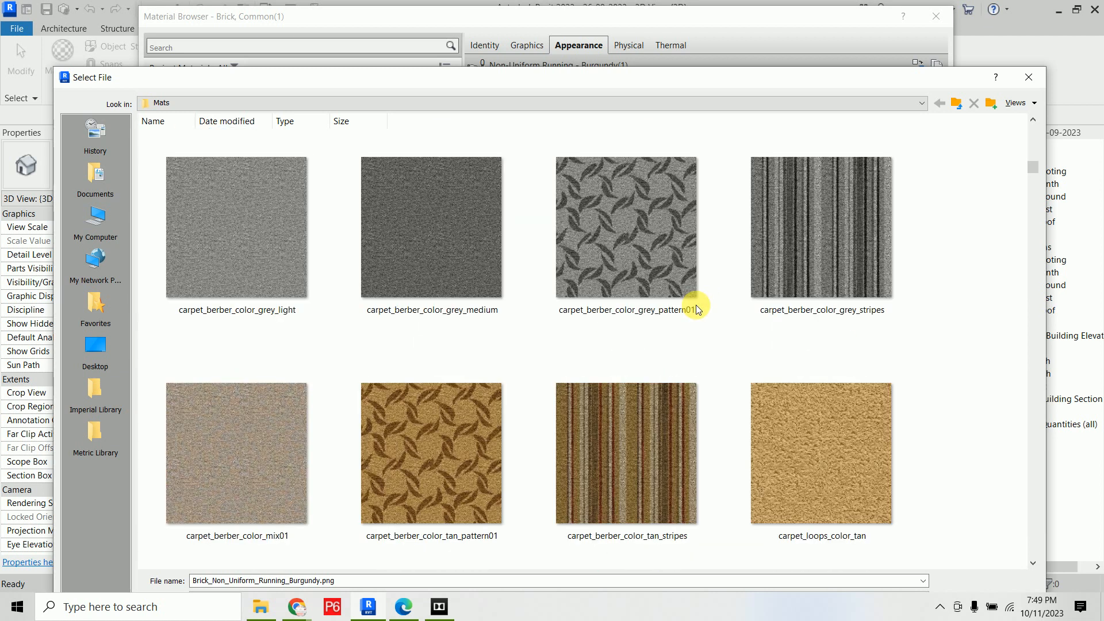
pyautogui.scroll(-5, 696, 305)
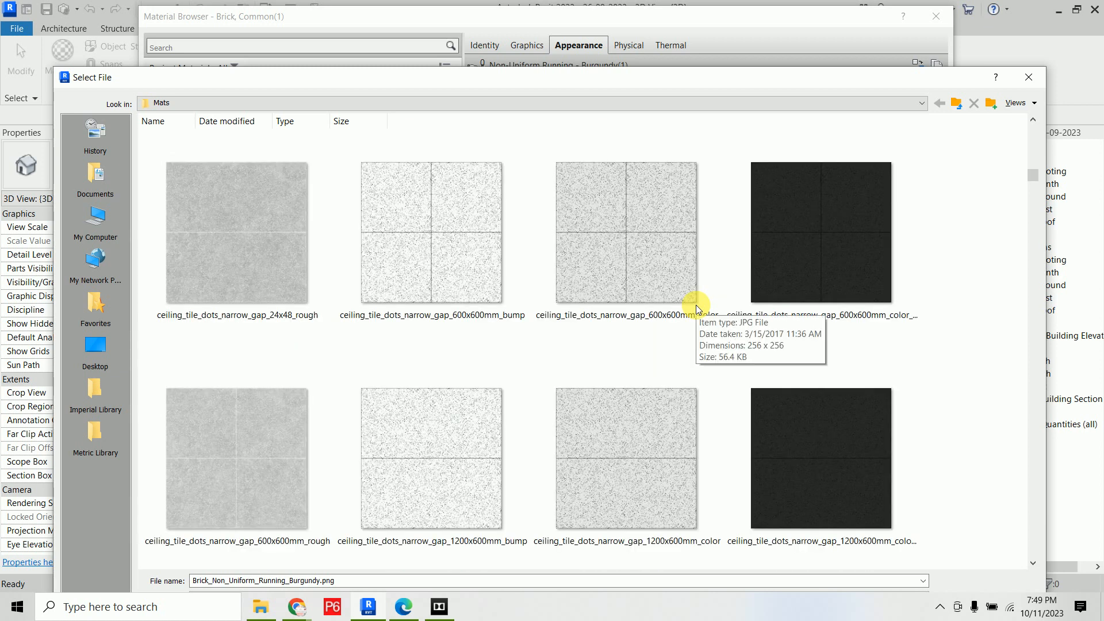
pyautogui.scroll(-3, 696, 305)
pyautogui.scroll(-3, 696, 305)
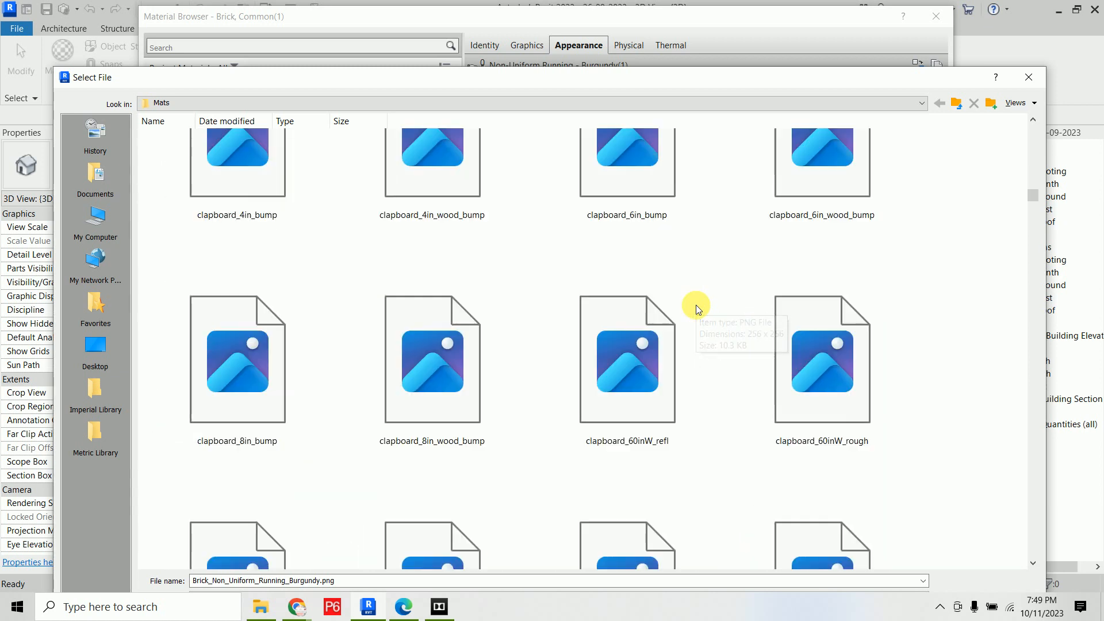
pyautogui.scroll(-3, 696, 304)
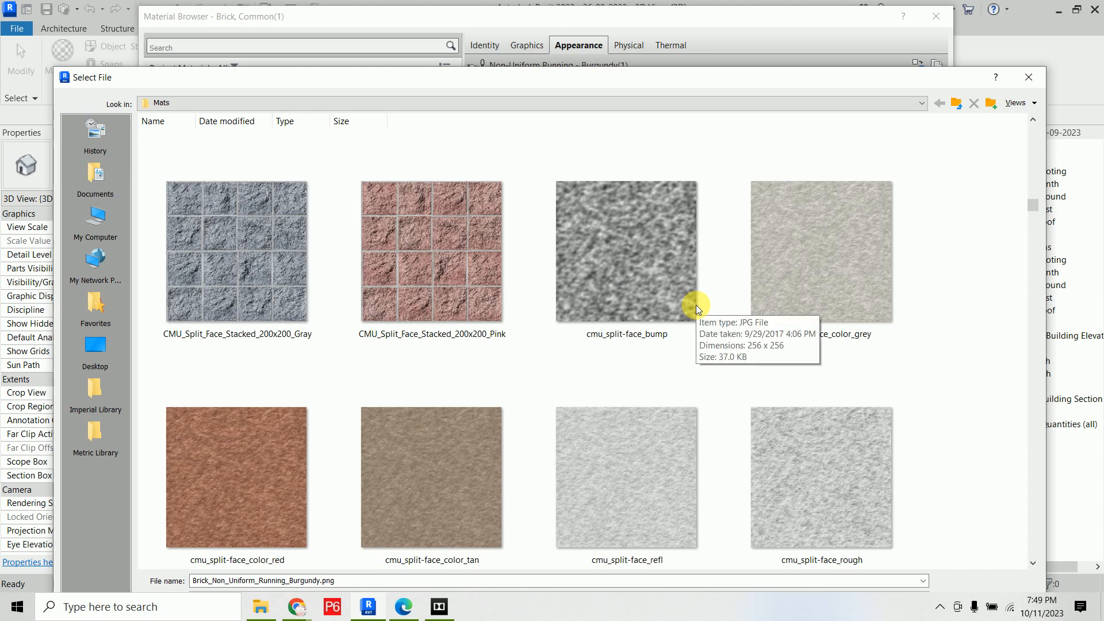
pyautogui.scroll(3, 696, 304)
pyautogui.scroll(-6, 696, 304)
pyautogui.scroll(-5, 695, 304)
pyautogui.scroll(-5, 696, 305)
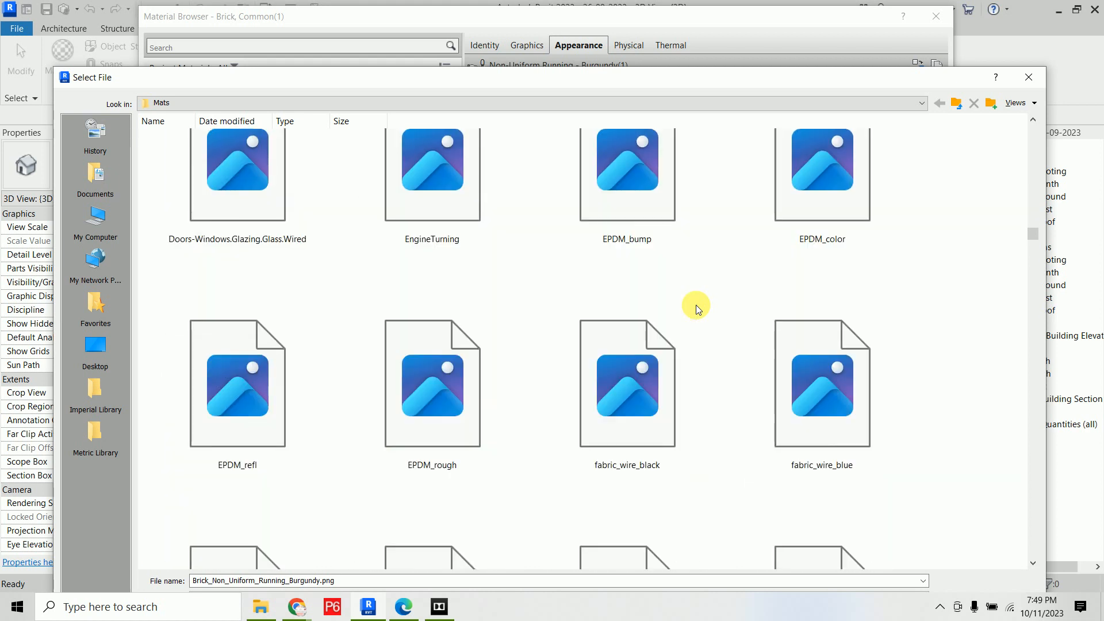
pyautogui.scroll(-5, 696, 305)
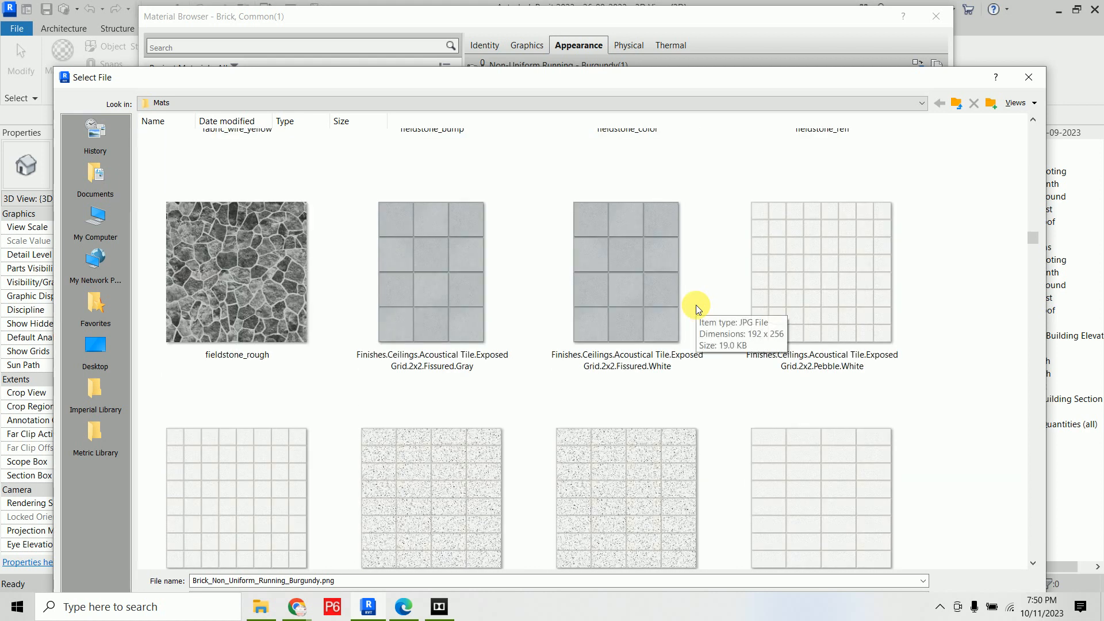
pyautogui.scroll(-5, 696, 305)
pyautogui.scroll(-5, 696, 305)
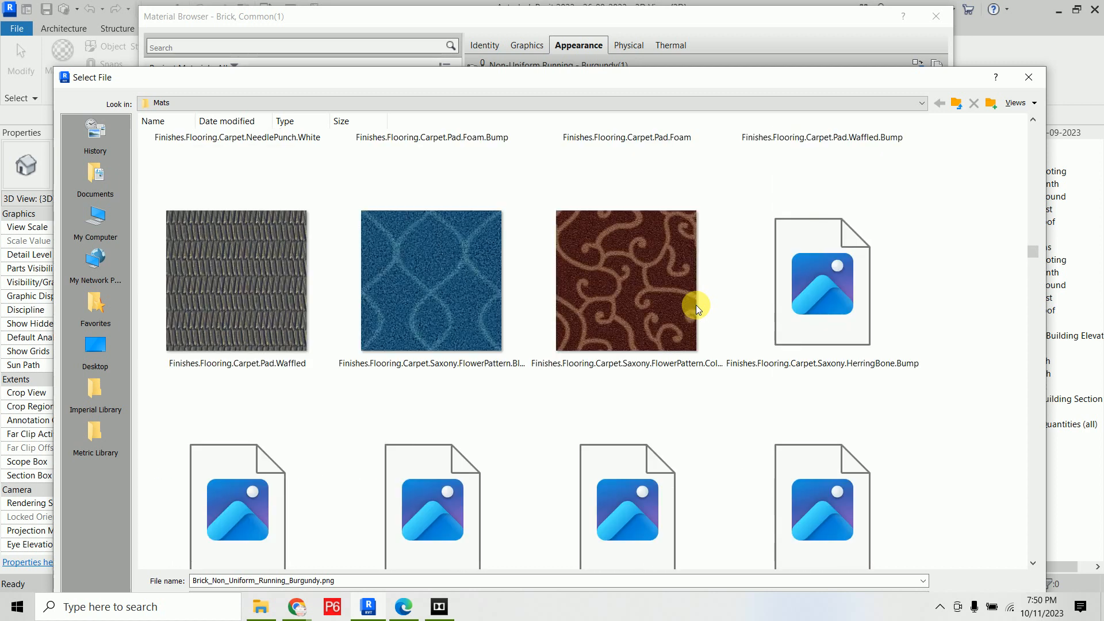
pyautogui.scroll(-10, 696, 304)
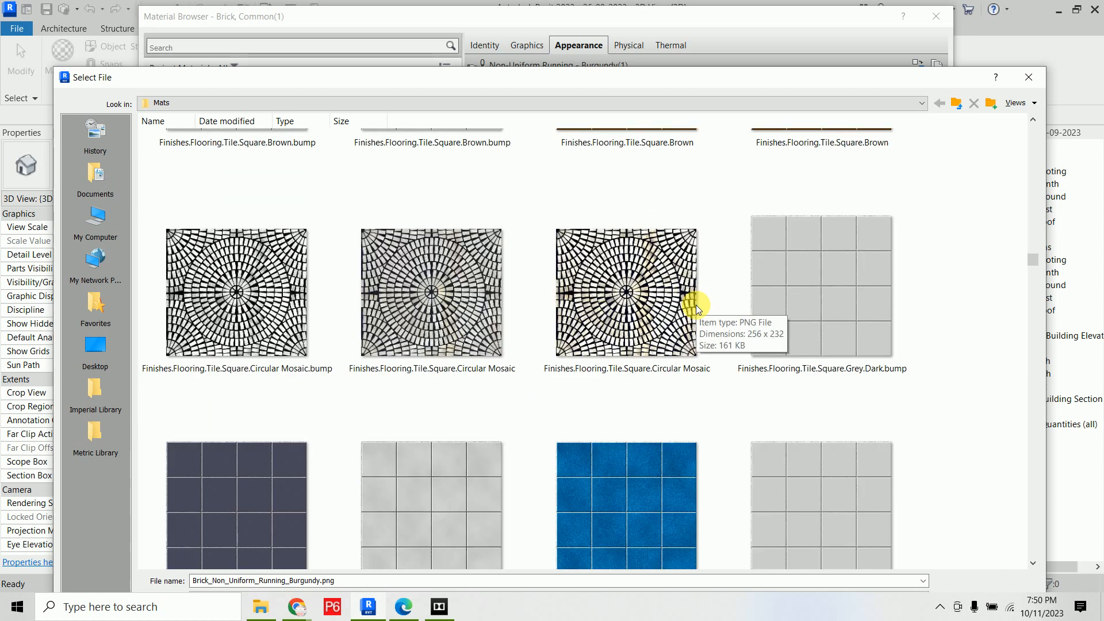
pyautogui.scroll(-5, 696, 305)
pyautogui.scroll(4, 696, 305)
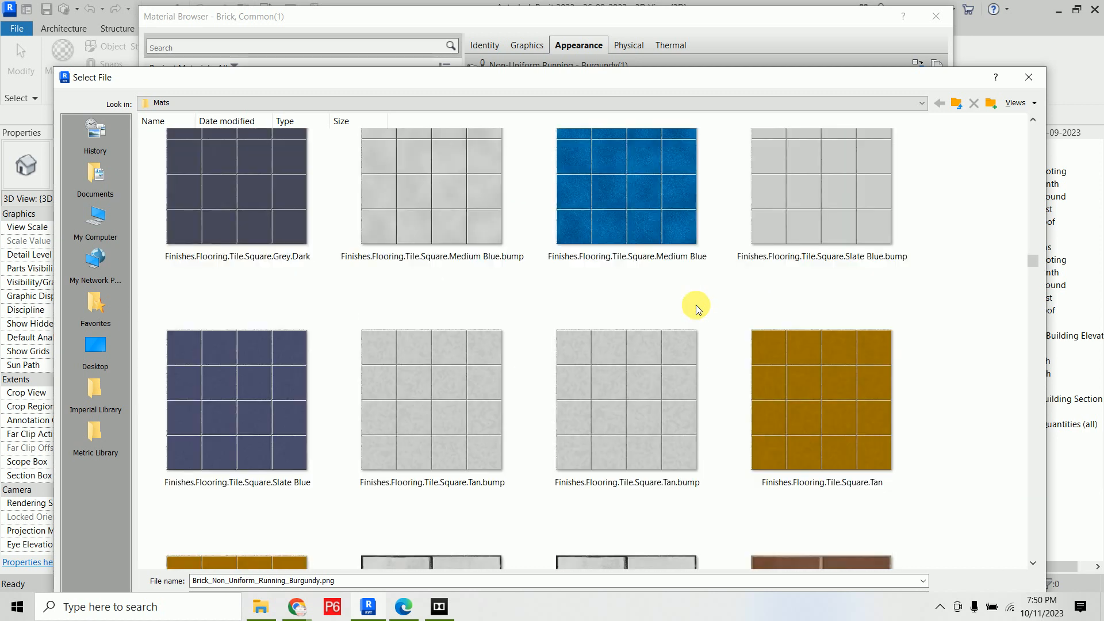
pyautogui.scroll(3, 696, 305)
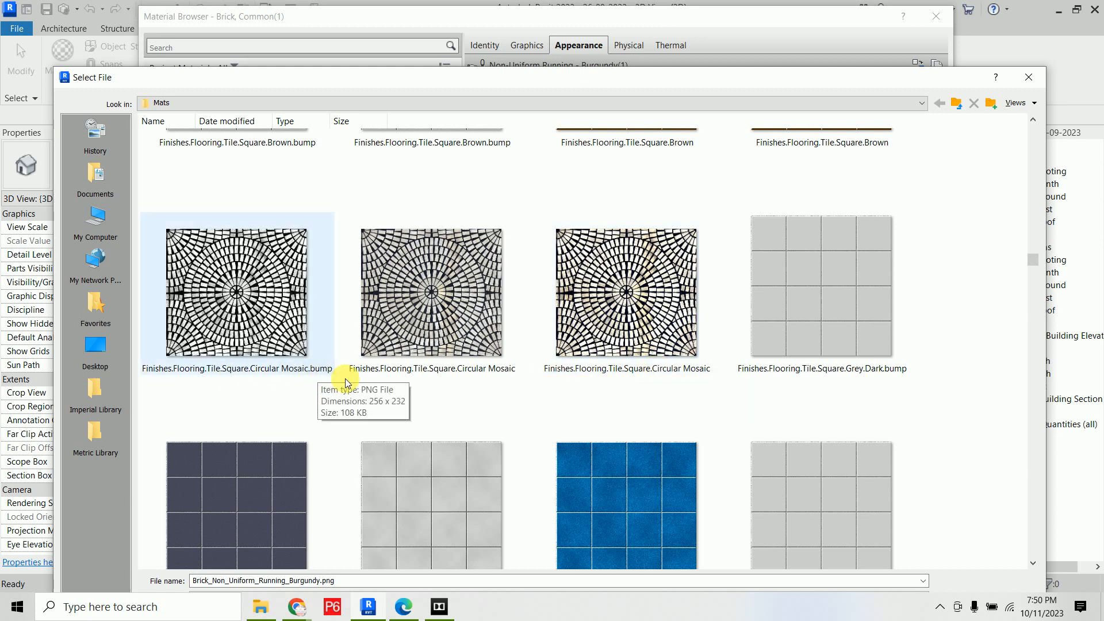
# Replace the Masonry image of hgiuy with Finishes.Flooring.Tile.Square.Circular Mosaic.png
pyautogui.click(458, 371)
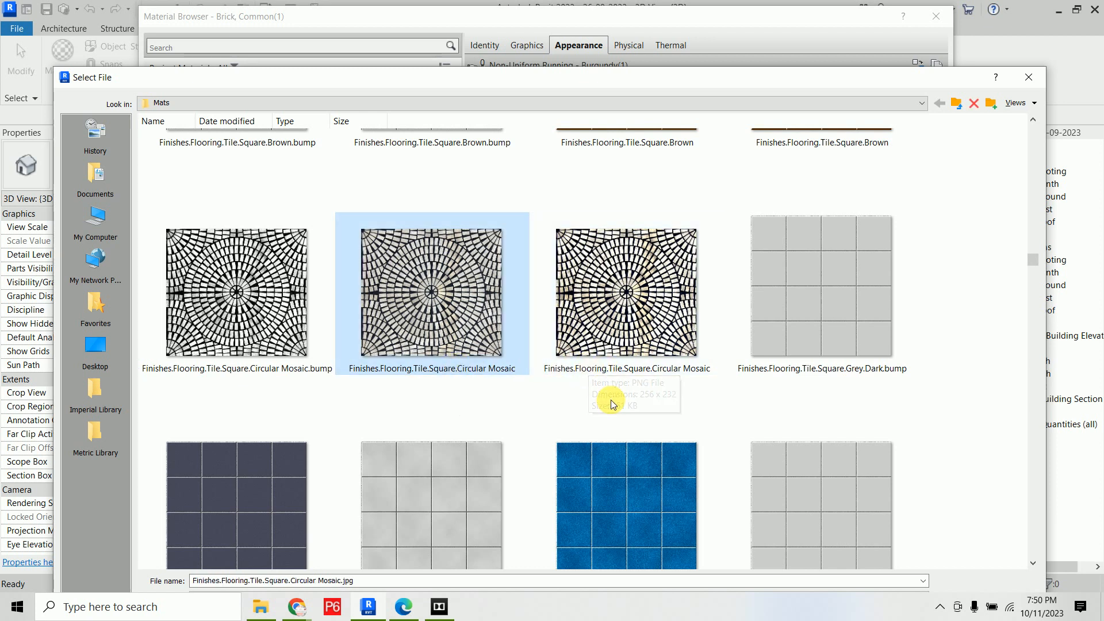
pyautogui.click(710, 418)
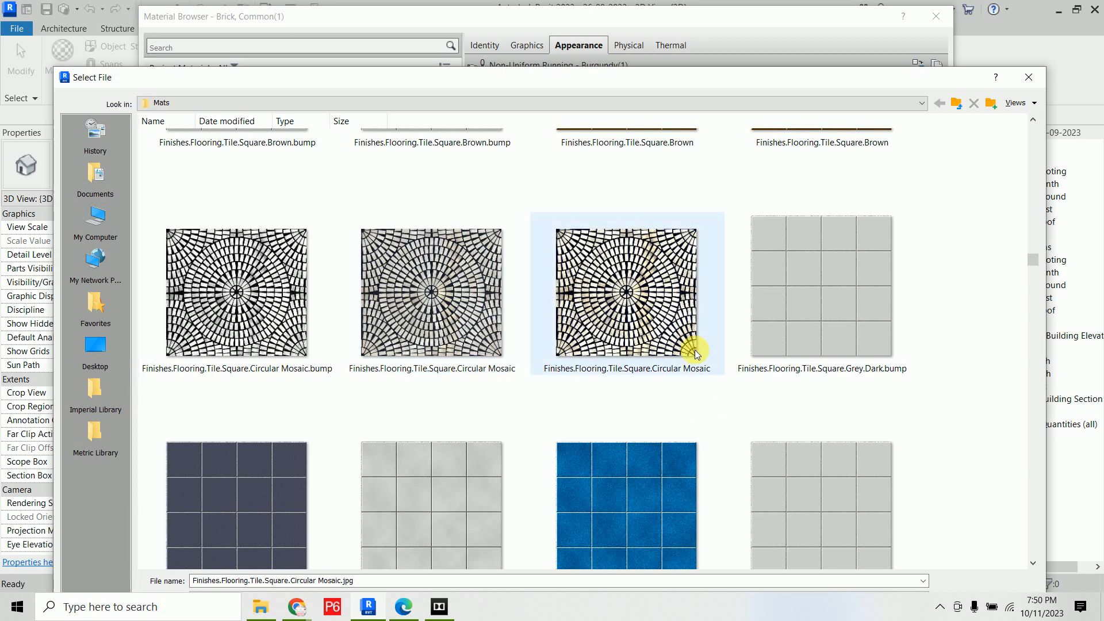
pyautogui.doubleClick(633, 305)
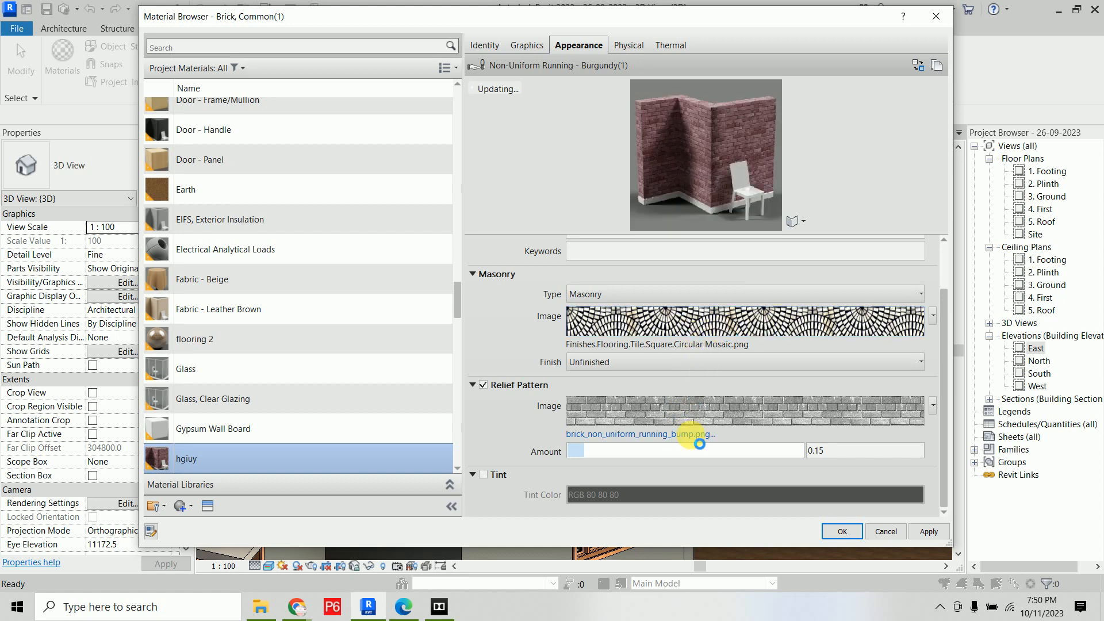
# Open the Relief Pattern image of hgiuy for replacement and show the Mats folder's files as extra large thumbnails
pyautogui.click(694, 434)
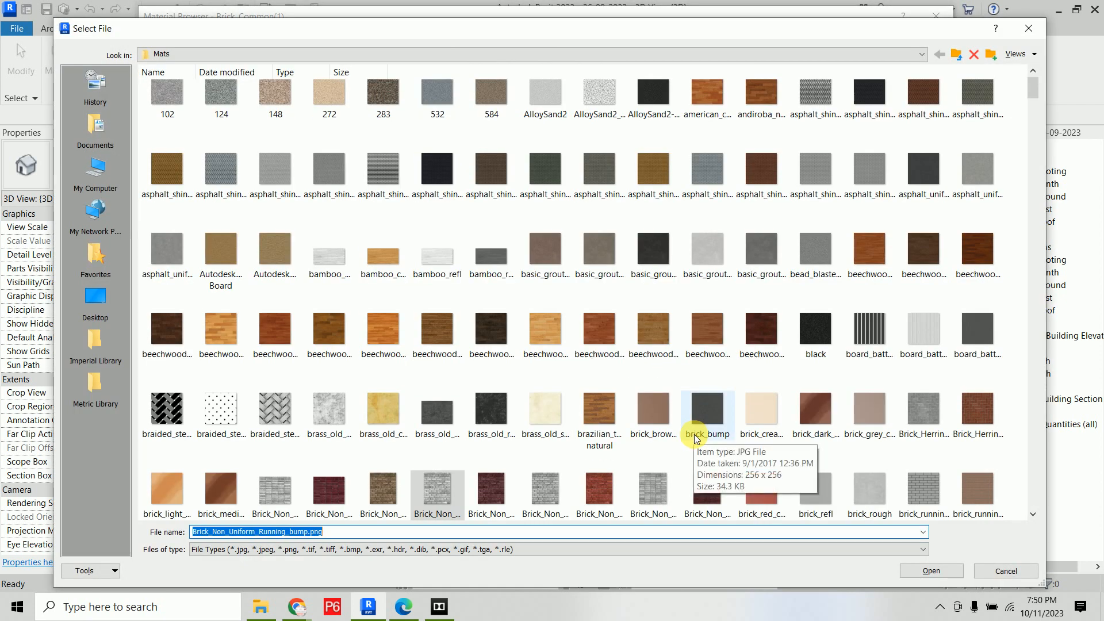
pyautogui.moveTo(639, 30); pyautogui.dragTo(646, 75)
pyautogui.scroll(-15, 656, 343)
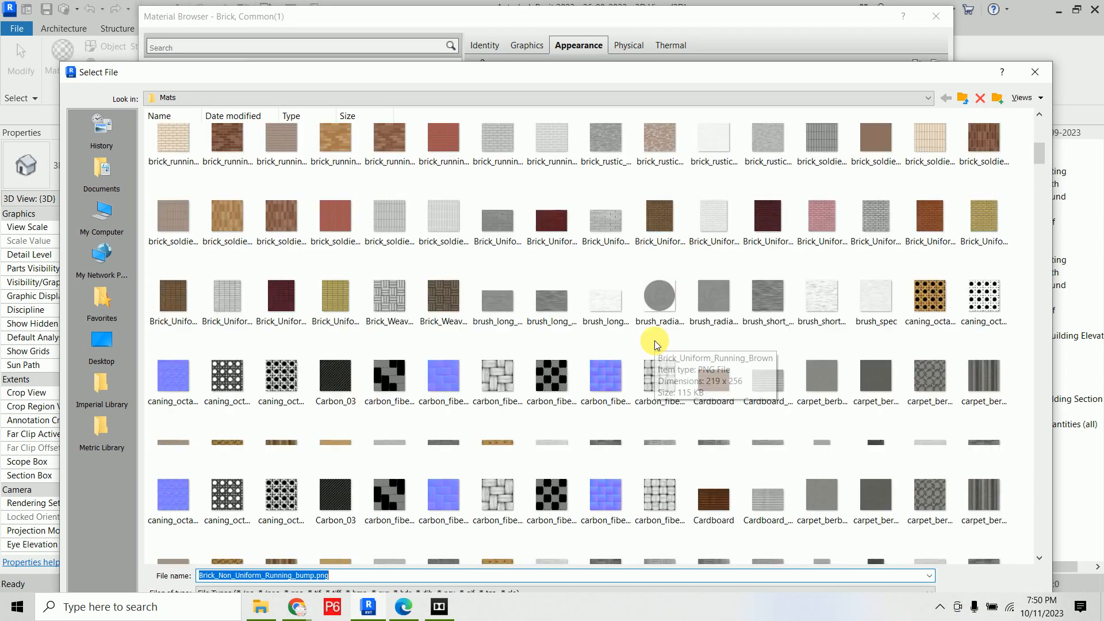
pyautogui.scroll(-15, 656, 343)
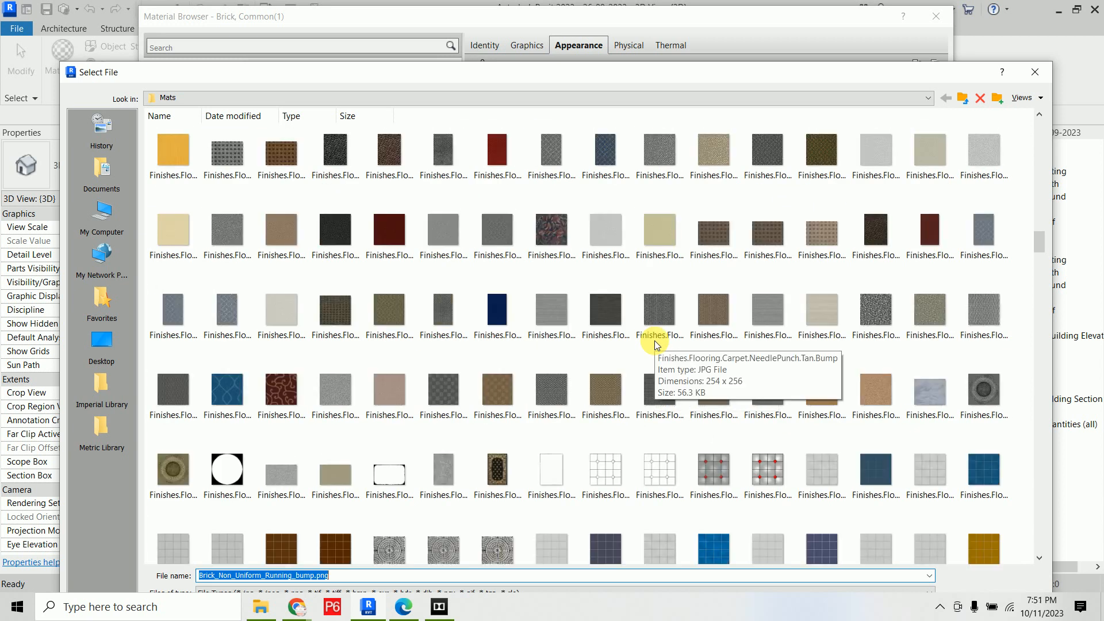
pyautogui.click(655, 343)
pyautogui.rightClick(656, 345)
pyautogui.click(589, 360)
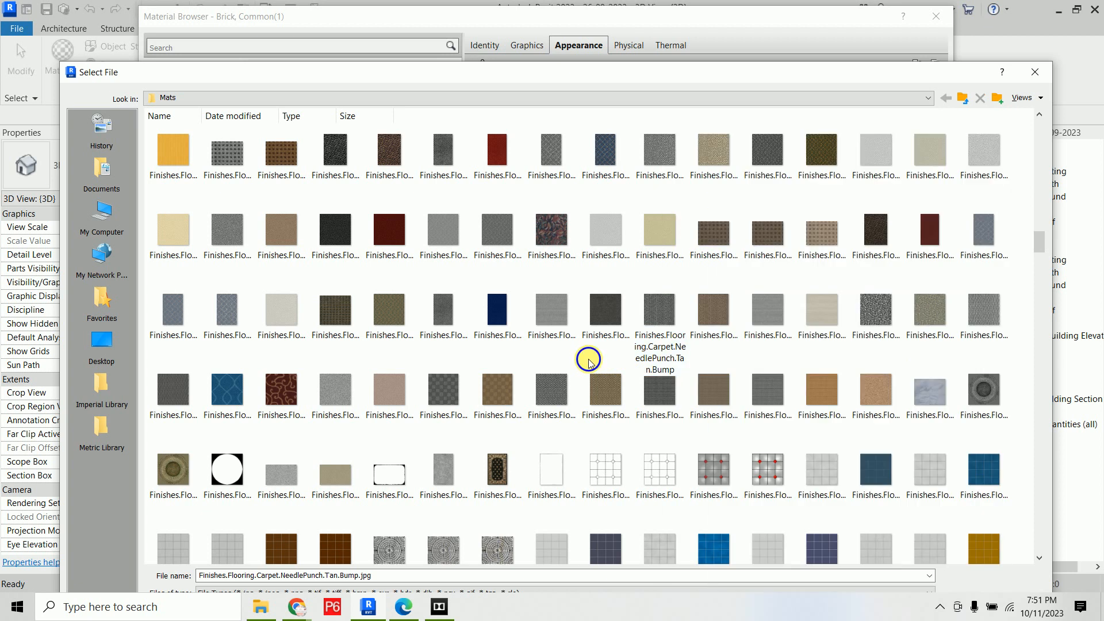
pyautogui.rightClick(601, 370)
pyautogui.moveTo(661, 370)
pyautogui.click(753, 372)
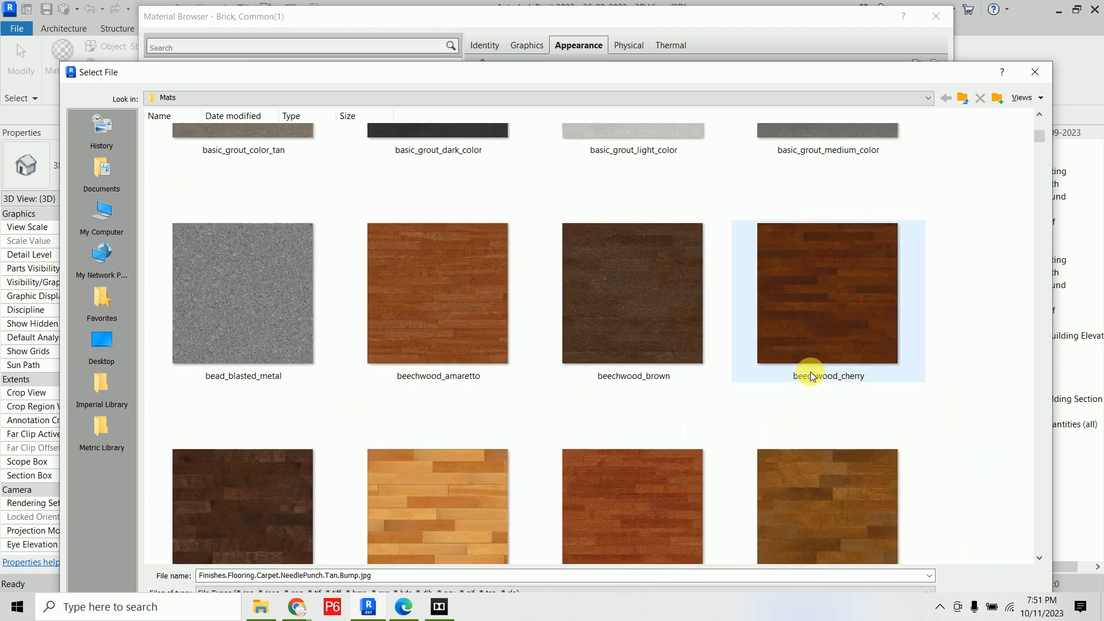
# Replace the Relief Pattern image with Finishes.Flooring.Tile.Square.Circular Mosaic.bump.png and accept the material changes
pyautogui.scroll(-10, 826, 355)
pyautogui.scroll(-12, 826, 360)
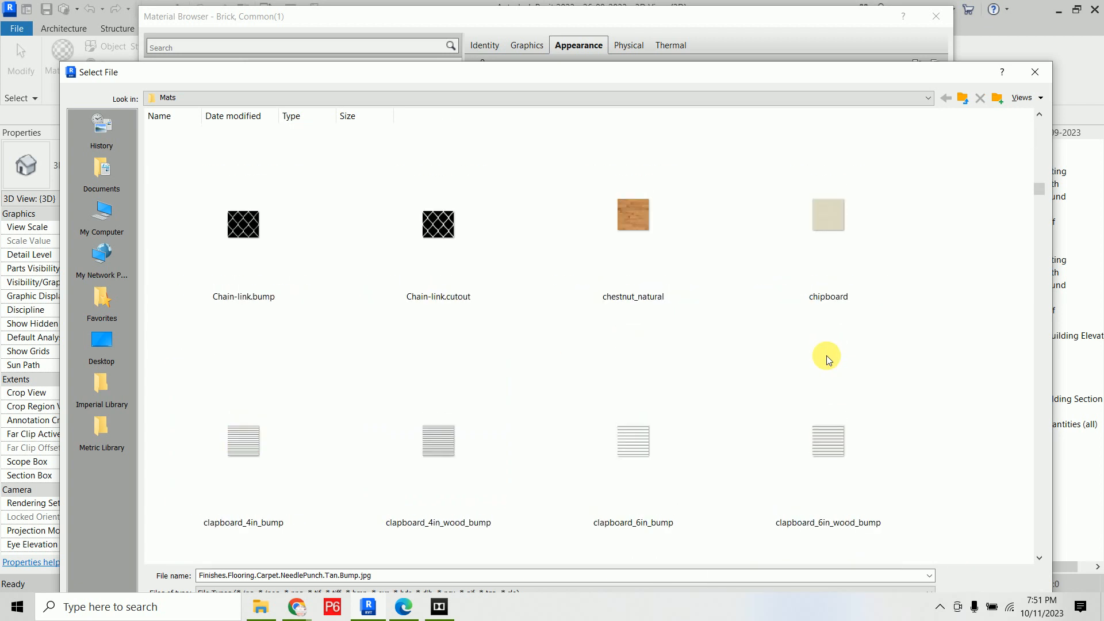
pyautogui.scroll(-3, 826, 356)
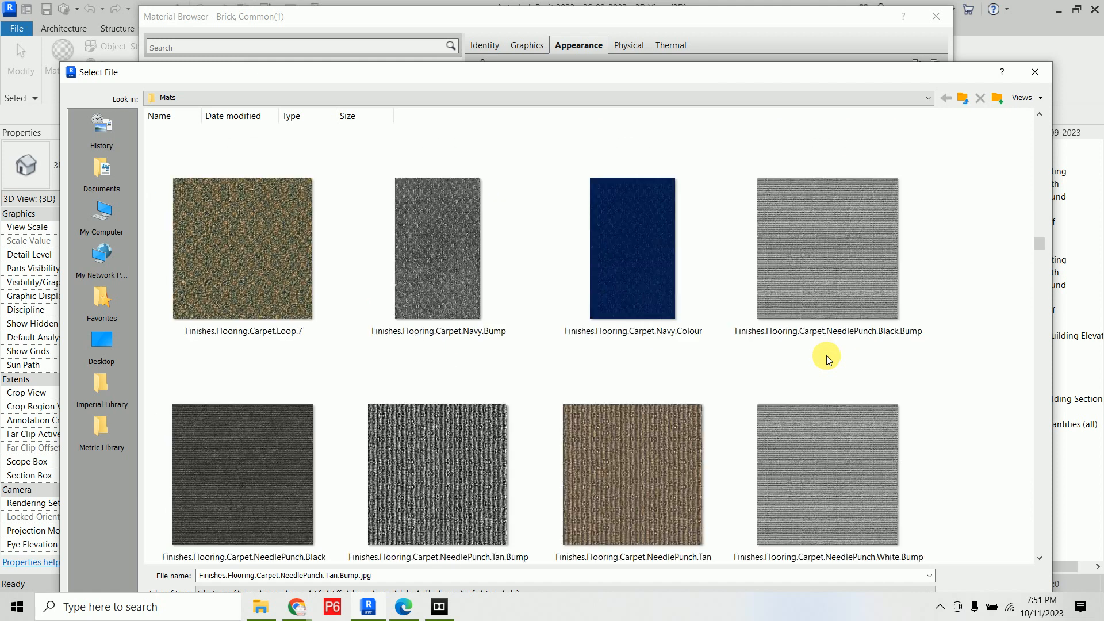
pyautogui.scroll(-8, 740, 357)
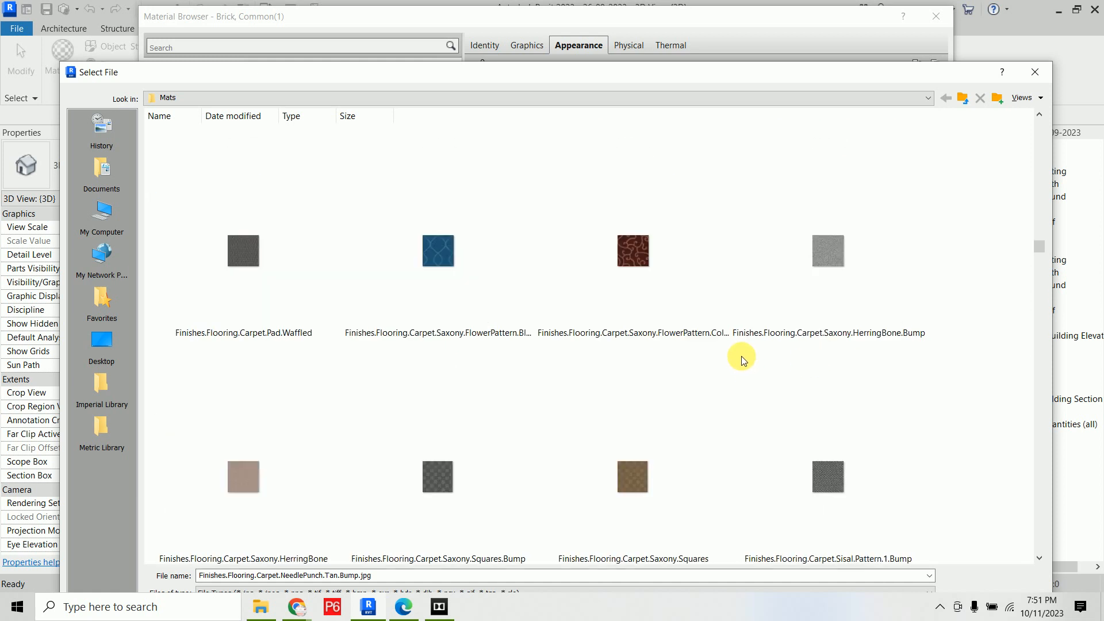
pyautogui.scroll(-10, 741, 357)
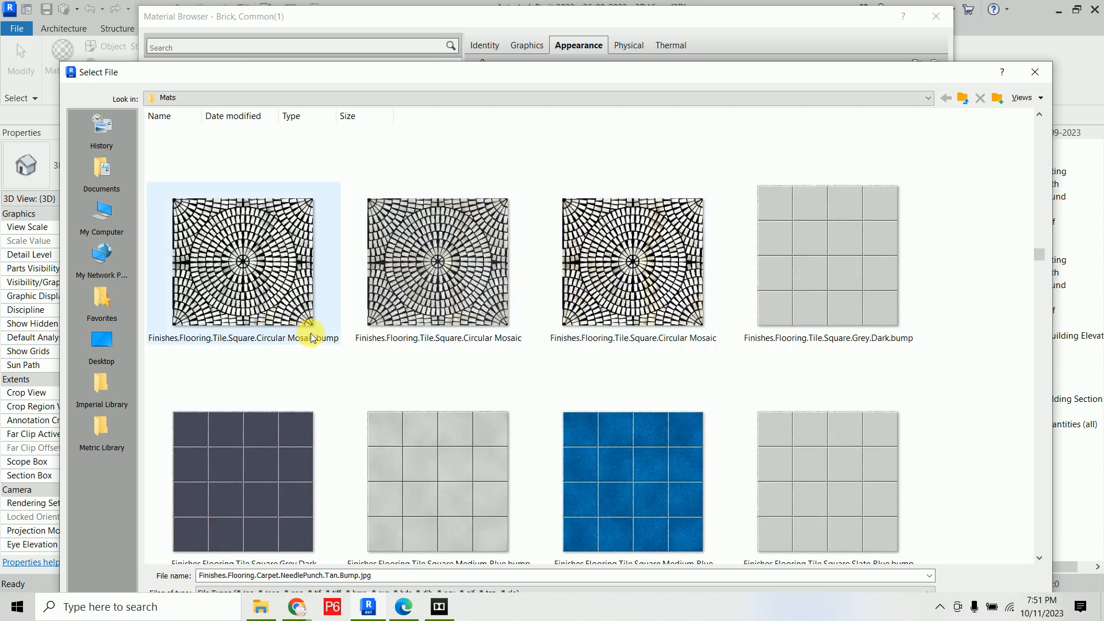
pyautogui.doubleClick(284, 322)
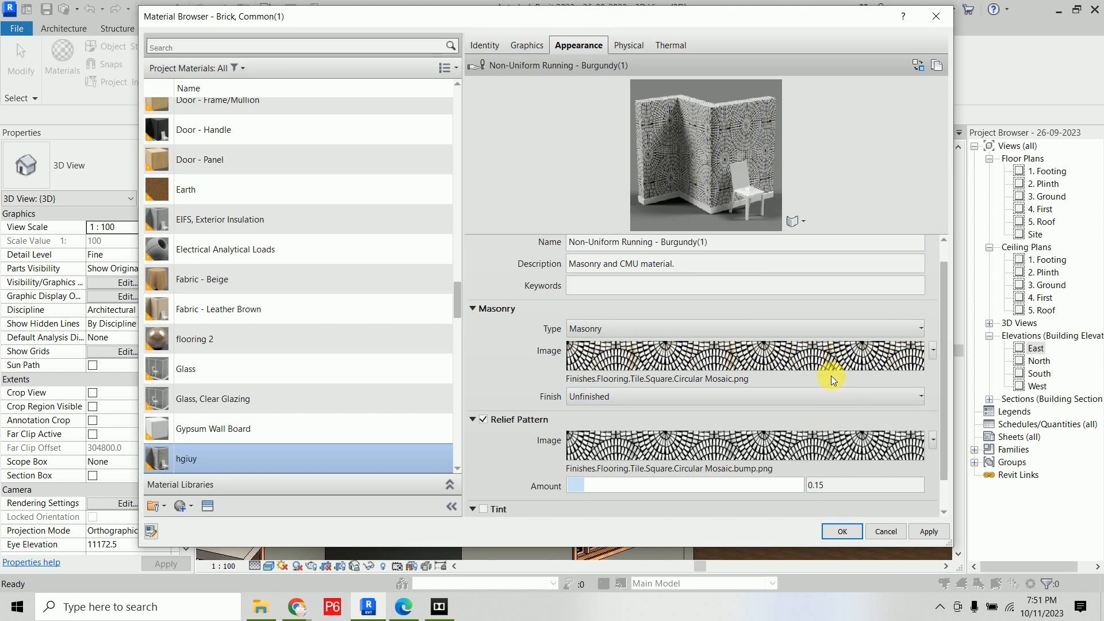
pyautogui.click(841, 529)
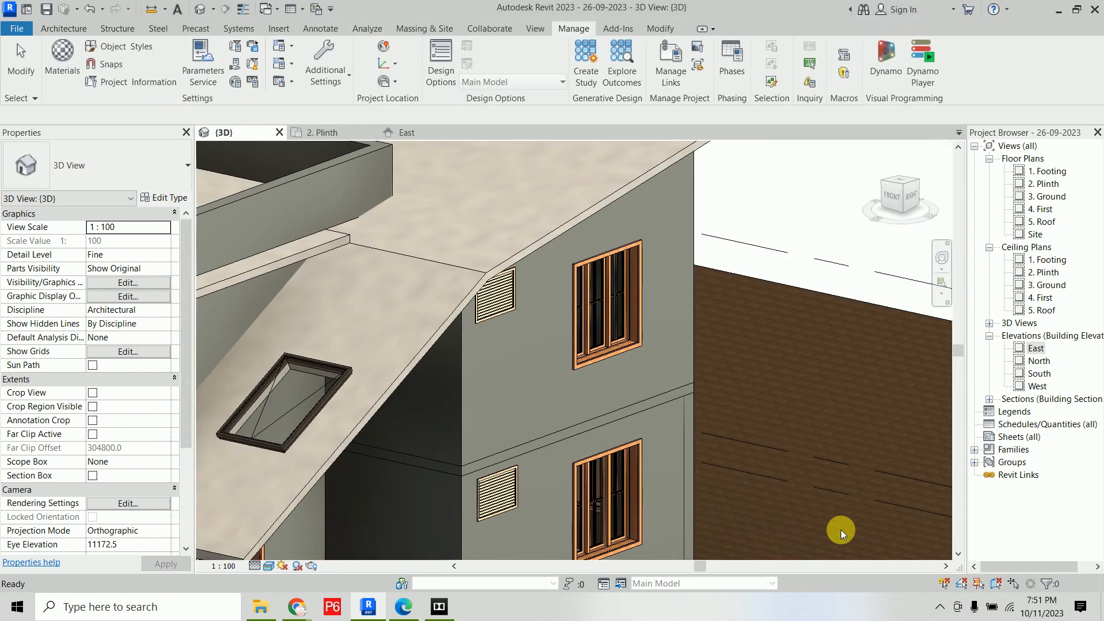
# Open the material selection for the Structure layer in the assembly of the 5" Basic Roof
pyautogui.click(555, 230)
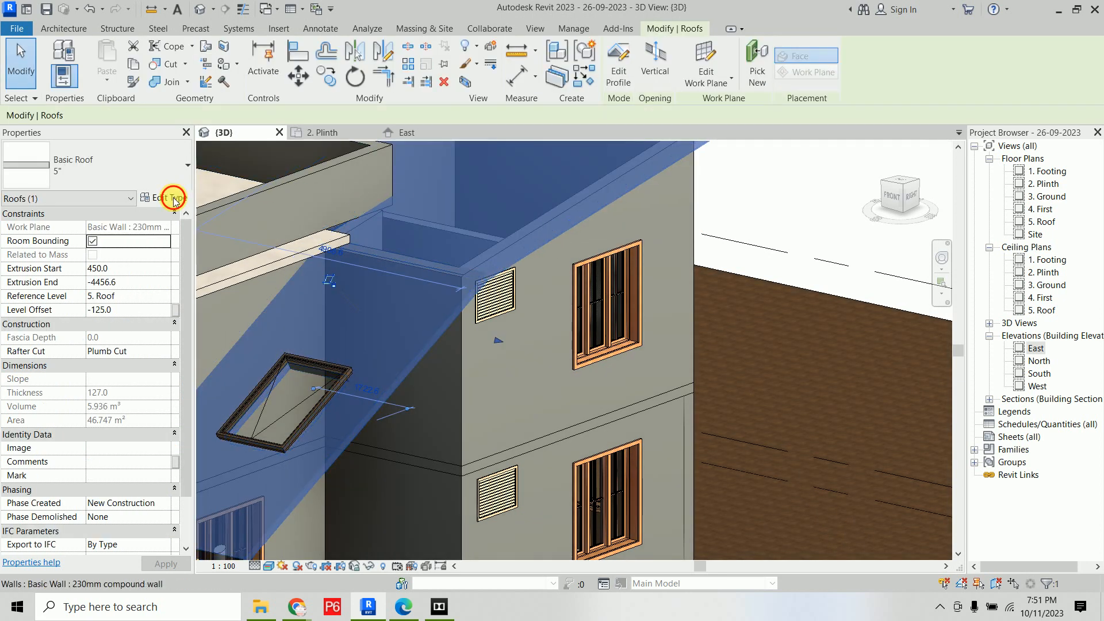
pyautogui.click(164, 198)
pyautogui.click(761, 191)
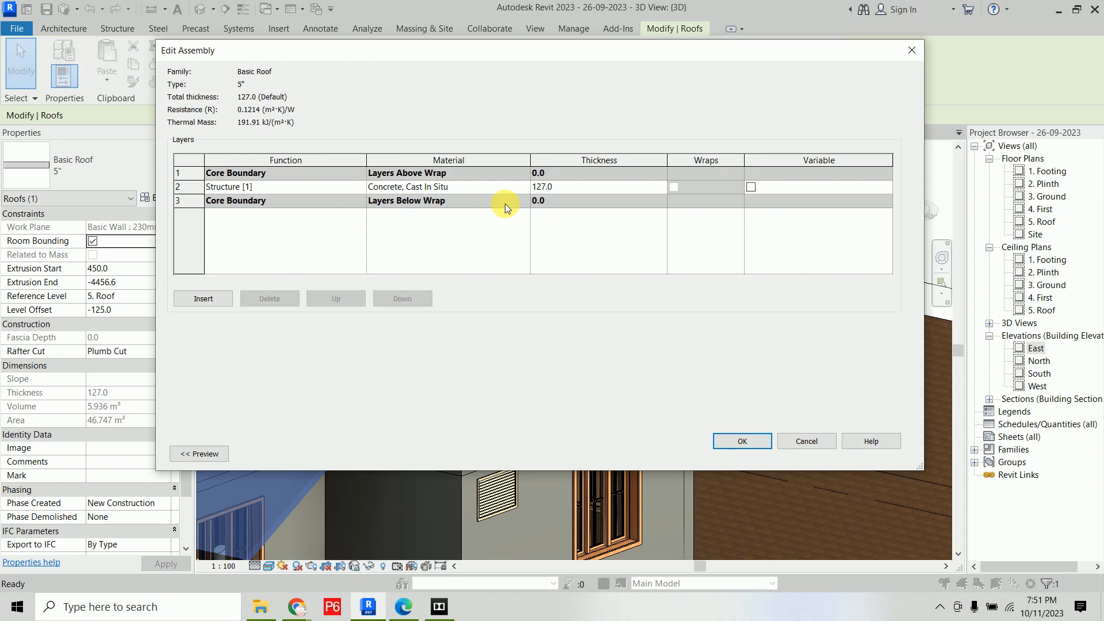
pyautogui.click(506, 187)
pyautogui.click(526, 188)
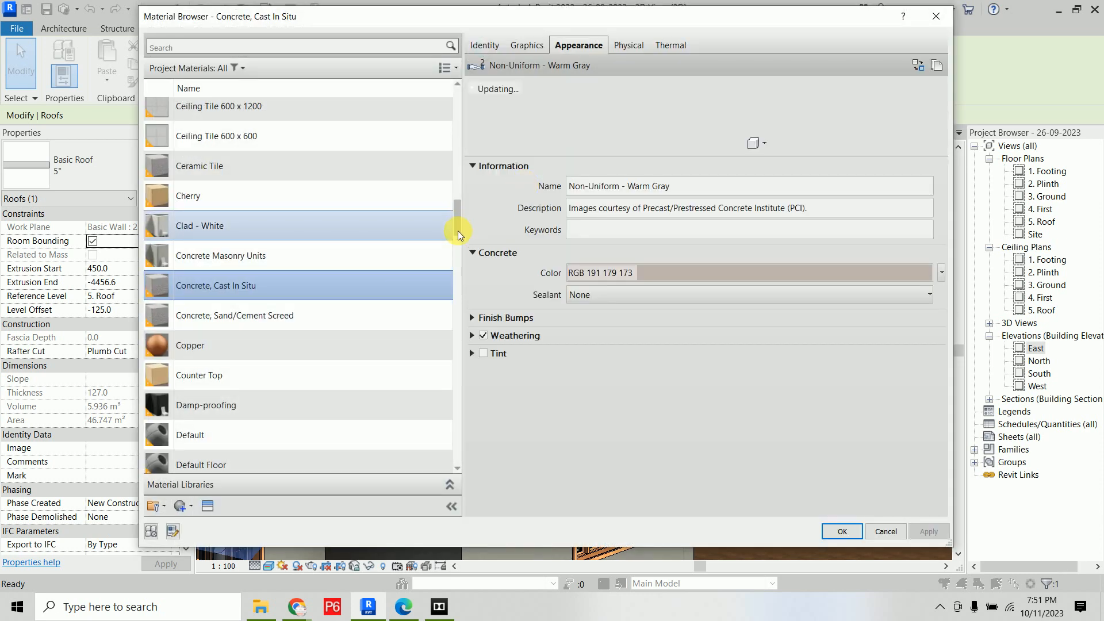
# Assign the hgiuy material to the Structure layer of the 5" Basic Roof and accept the type changes
pyautogui.scroll(-5, 386, 322)
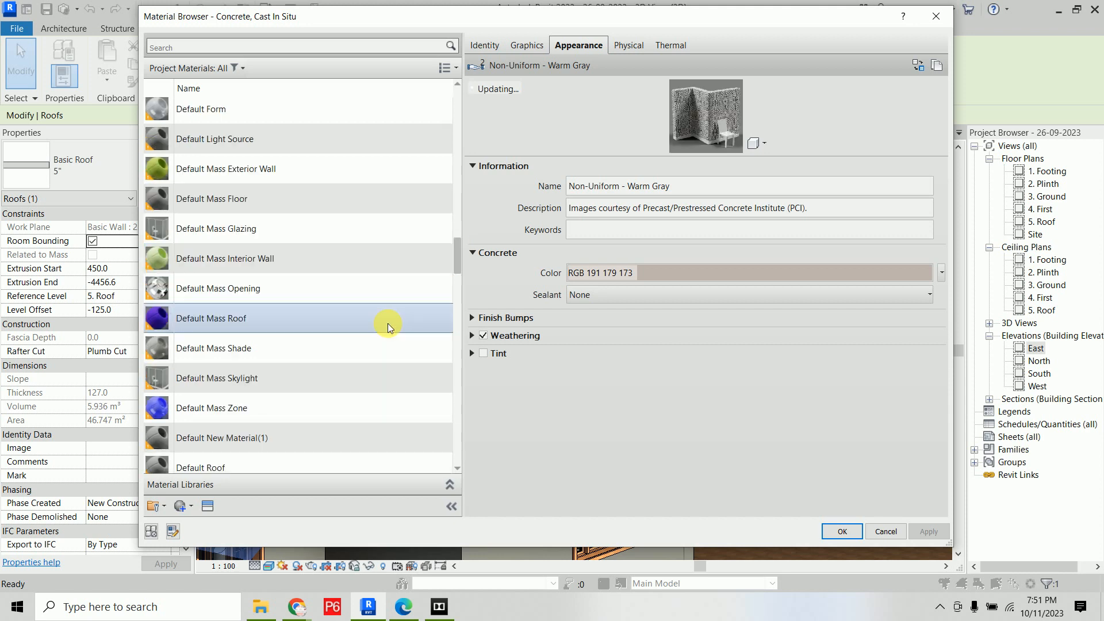
pyautogui.scroll(-3, 387, 316)
pyautogui.scroll(-6, 385, 315)
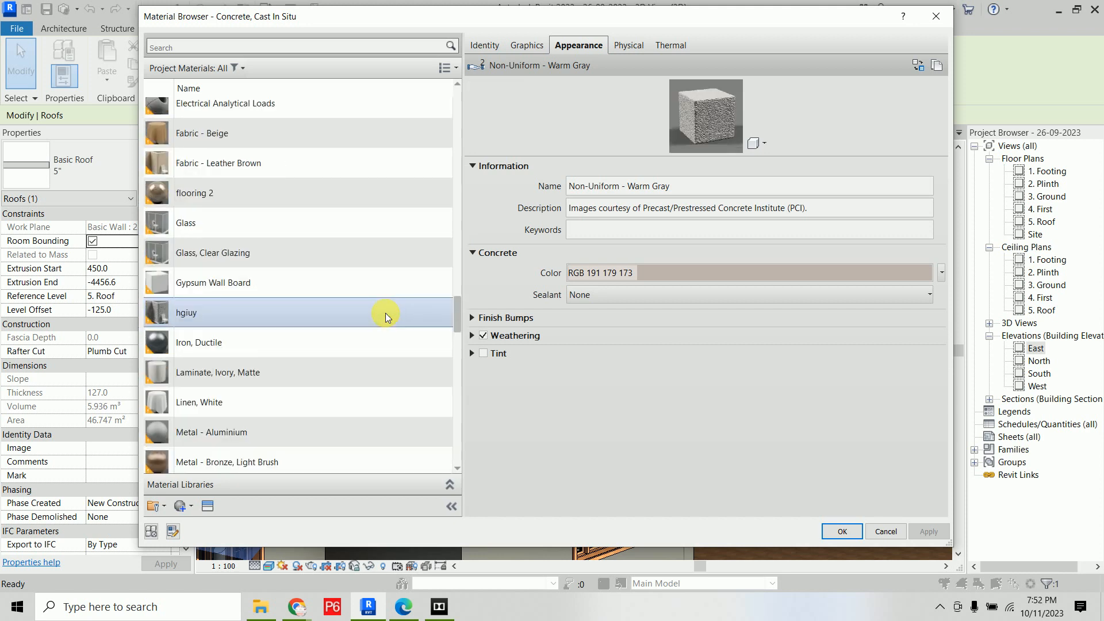
pyautogui.scroll(3, 385, 315)
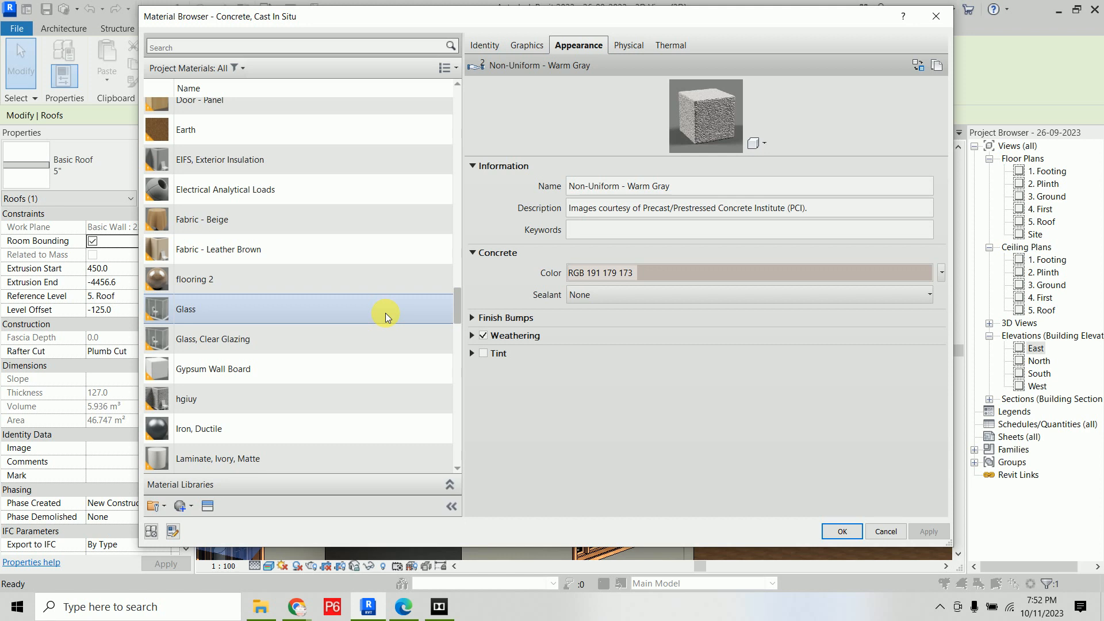
pyautogui.doubleClick(243, 397)
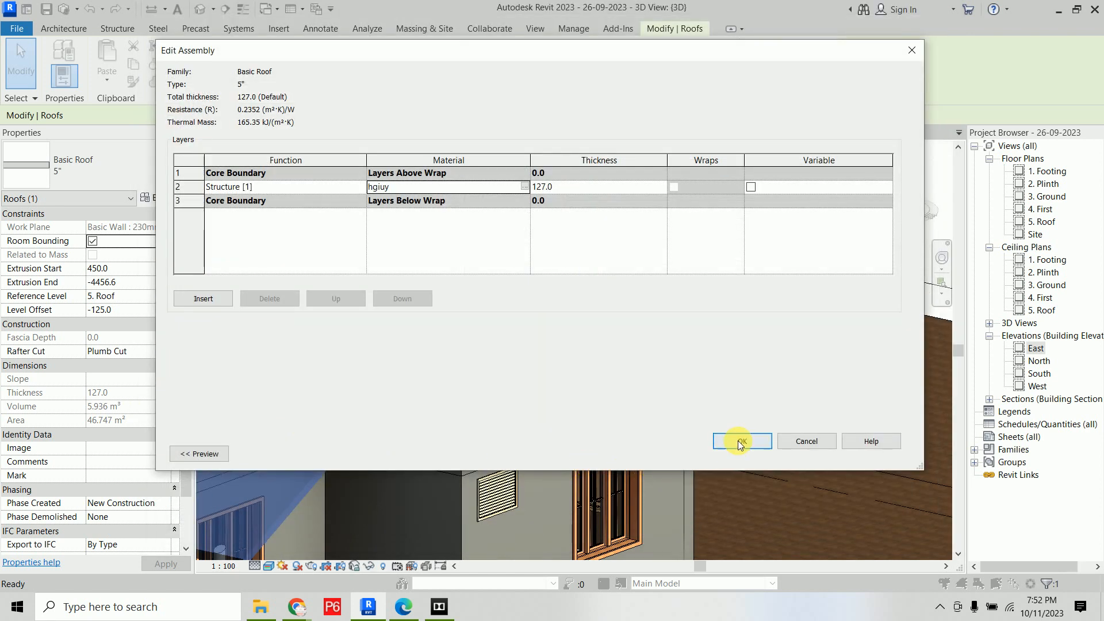
pyautogui.click(740, 443)
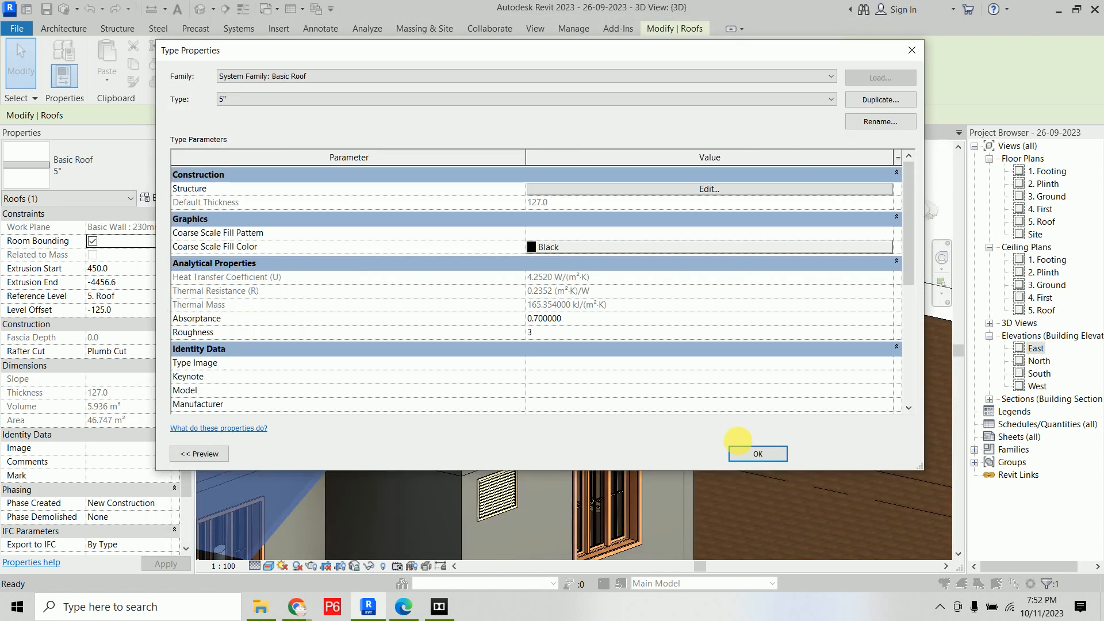
pyautogui.click(747, 451)
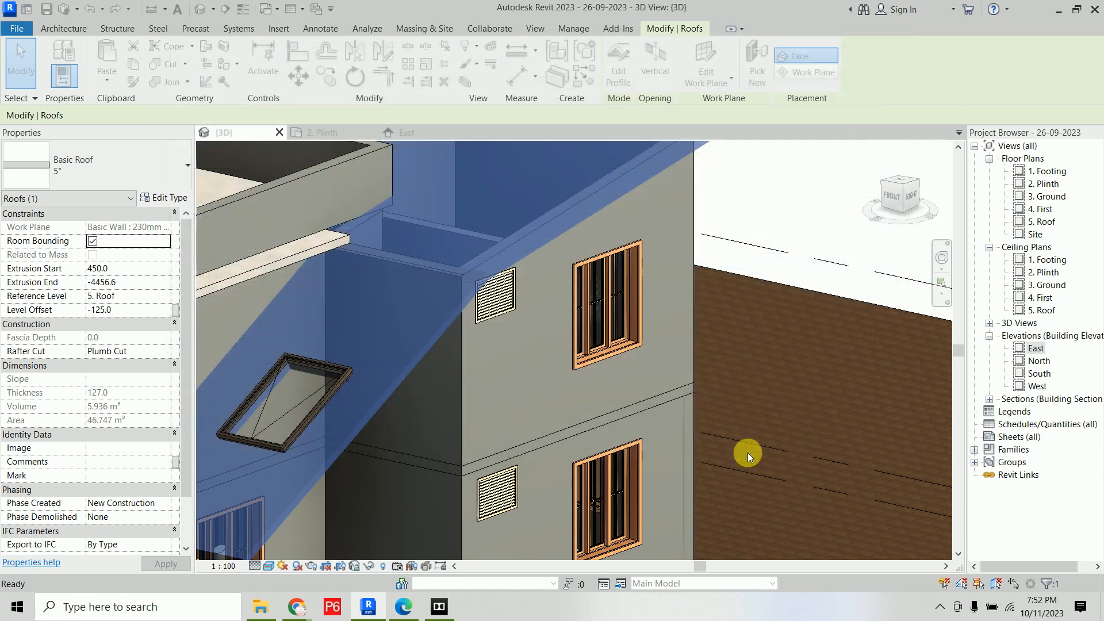
pyautogui.click(799, 186)
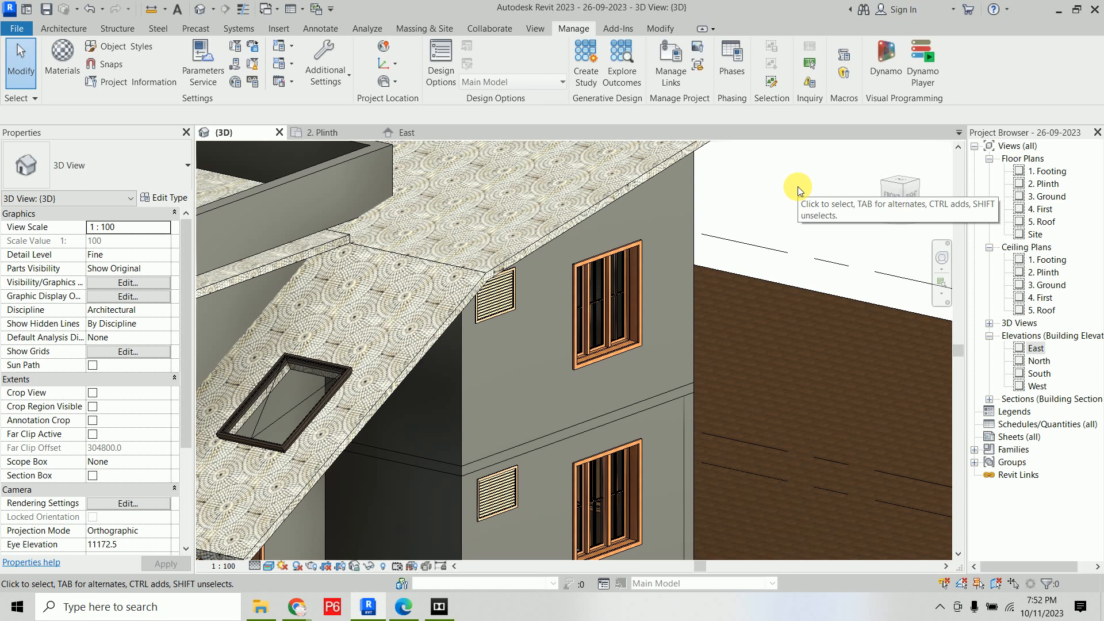
# Open the Masonry image of the hgiuy material for texture editing and set its sample width to 2080 mm
pyautogui.moveTo(783, 195); pyautogui.dragTo(763, 306, button='middle')
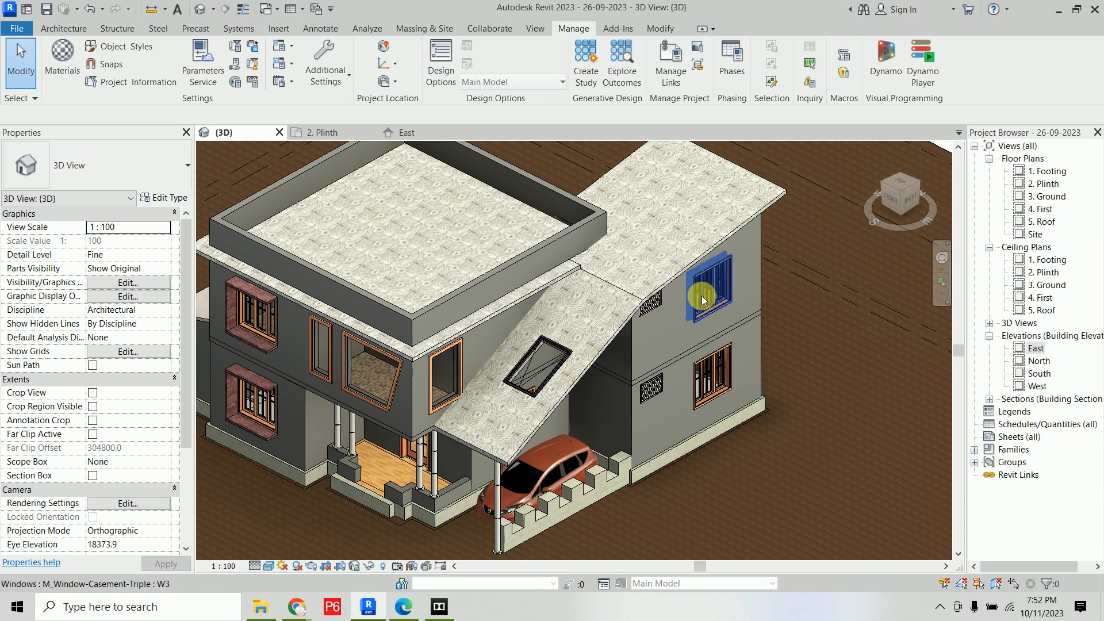
pyautogui.scroll(4, 660, 250)
pyautogui.scroll(4, 660, 251)
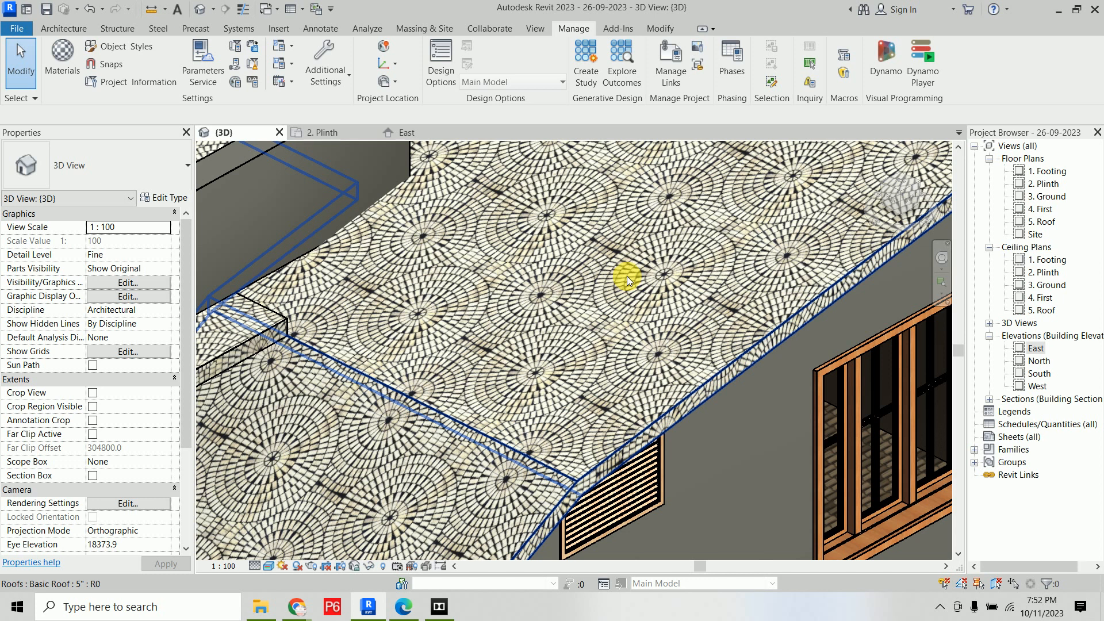
pyautogui.scroll(-6, 629, 275)
pyautogui.moveTo(635, 298); pyautogui.dragTo(625, 301, button='middle')
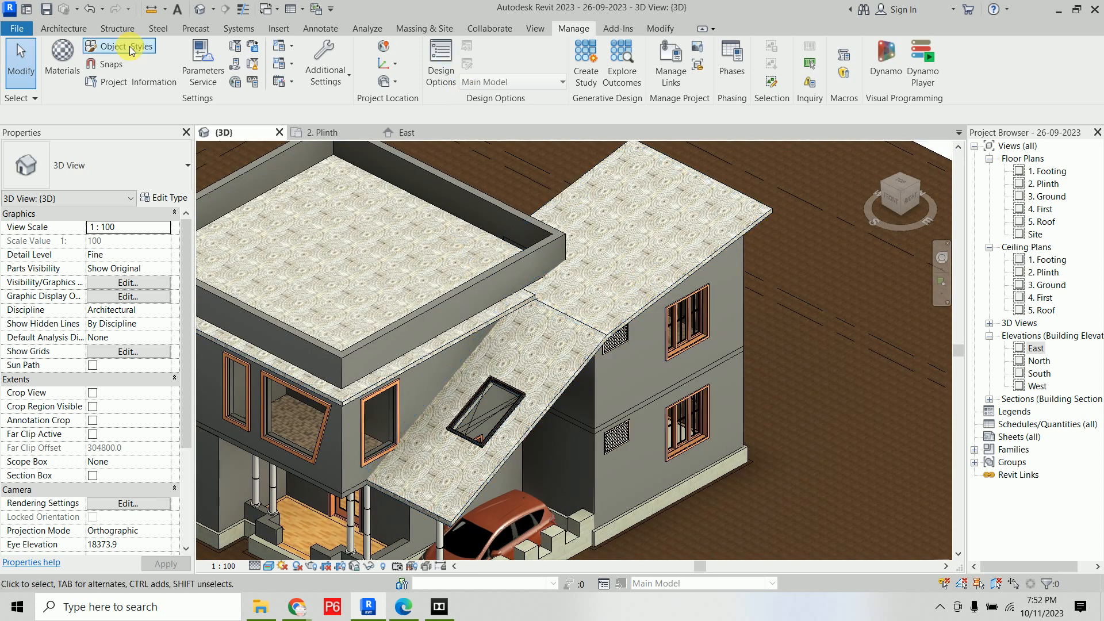
pyautogui.click(63, 56)
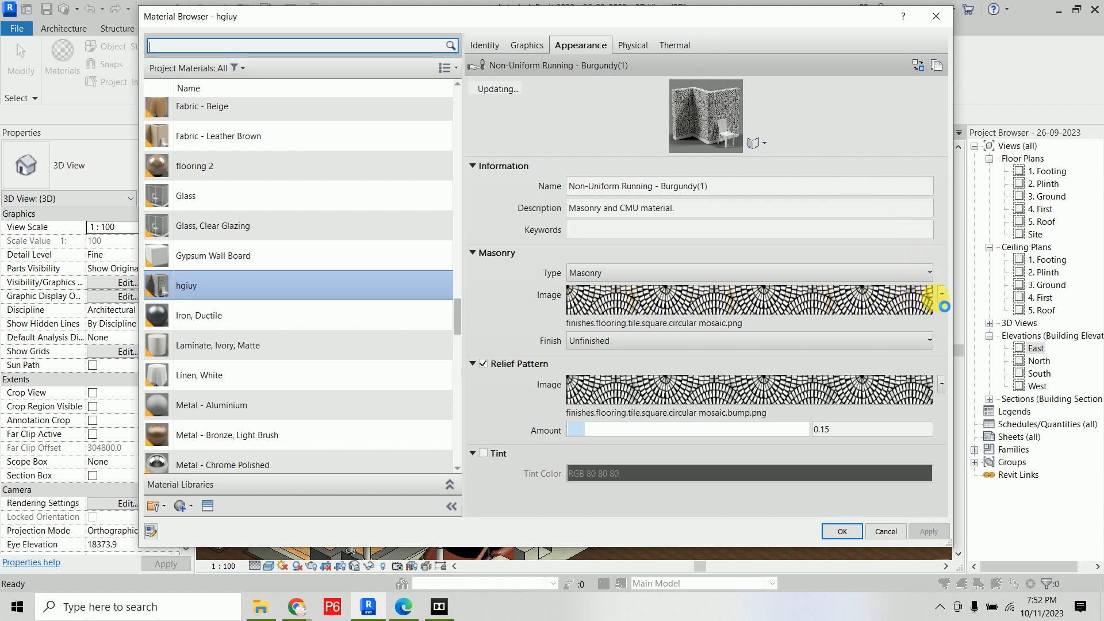
pyautogui.click(942, 296)
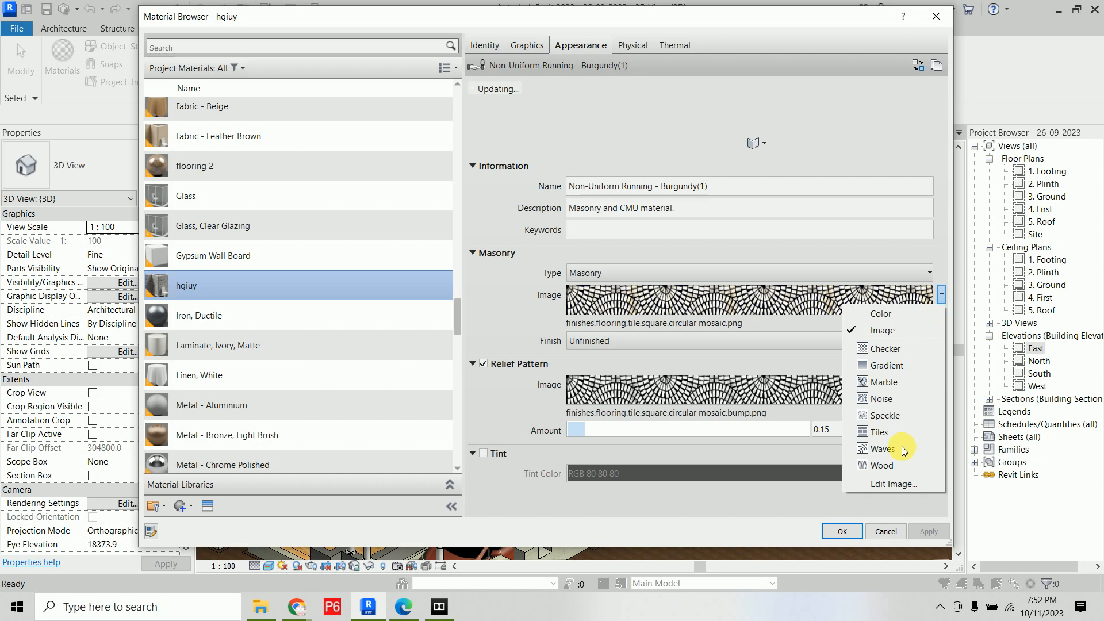
pyautogui.click(906, 487)
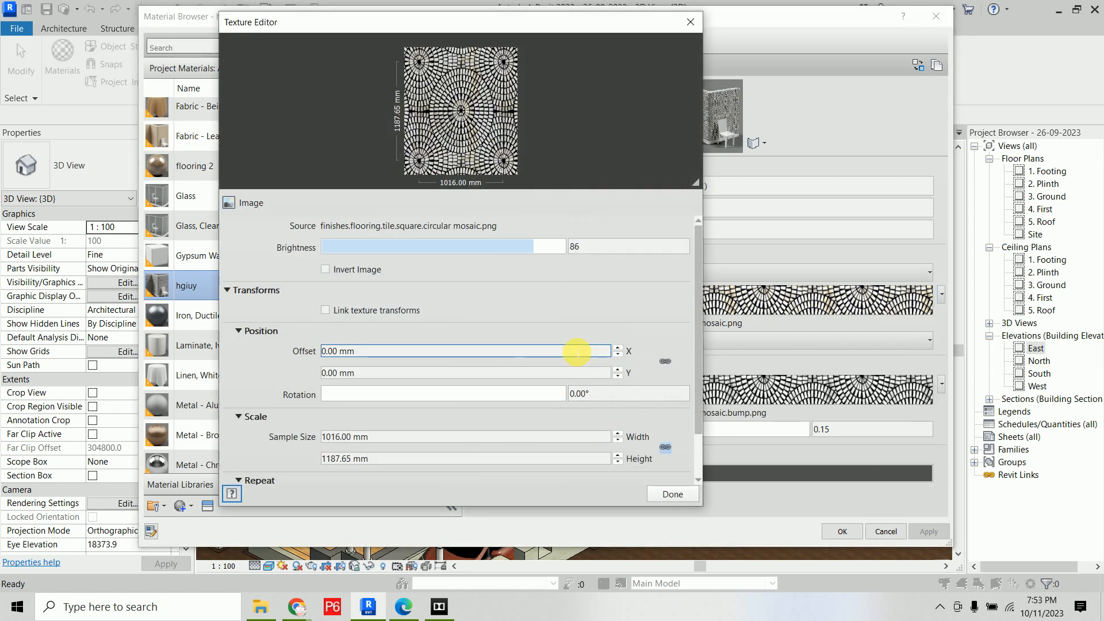
pyautogui.moveTo(699, 336); pyautogui.dragTo(700, 392)
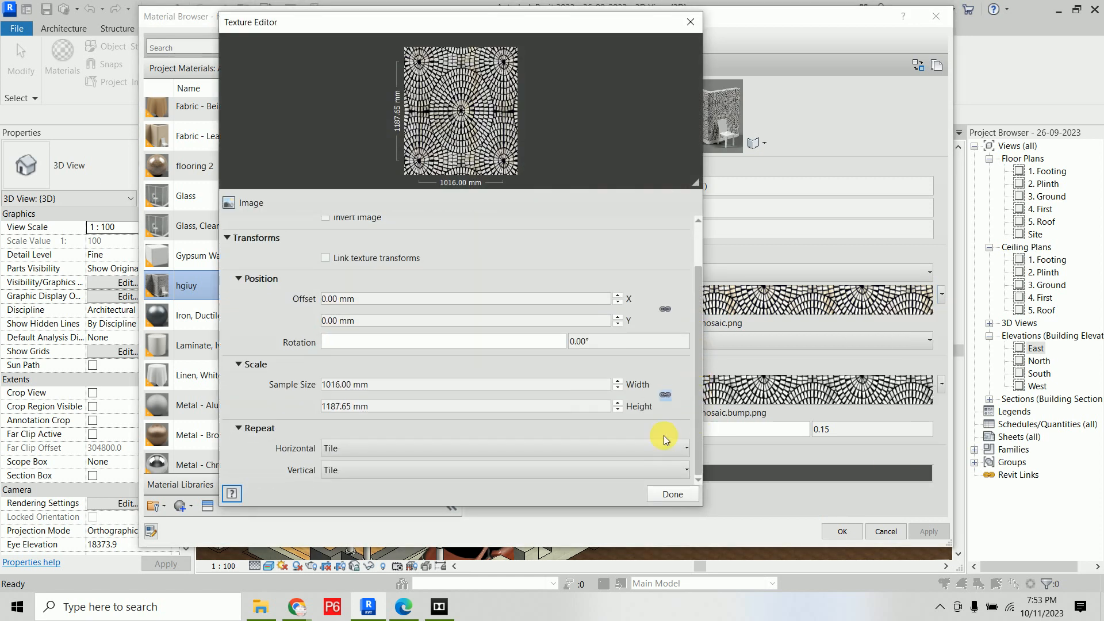
pyautogui.click(390, 391)
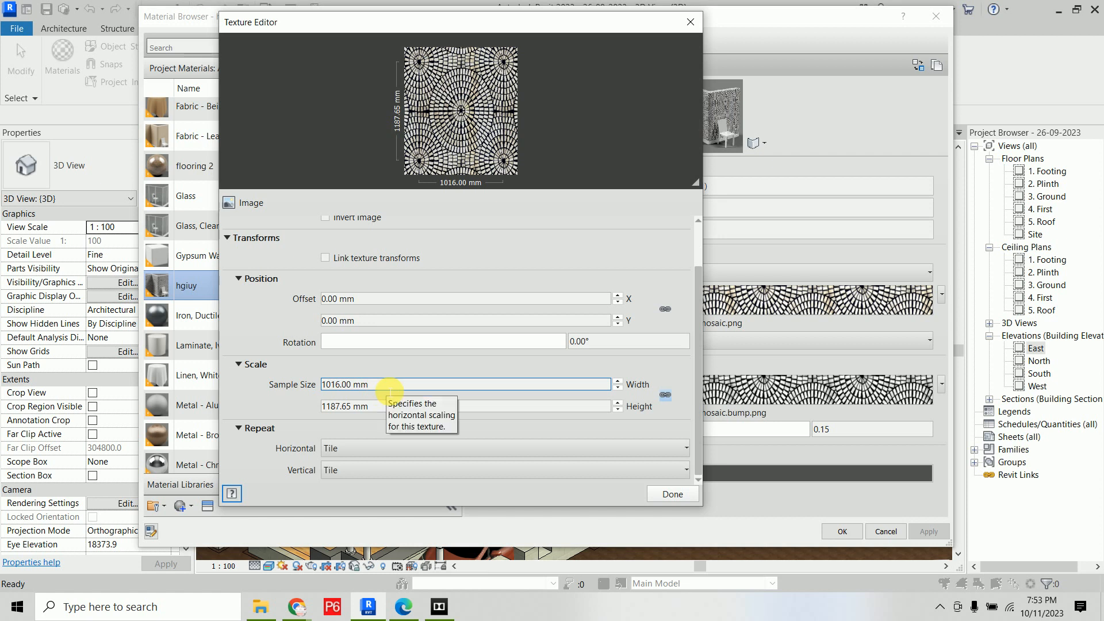
pyautogui.tripleClick(390, 391)
pyautogui.write('2080')
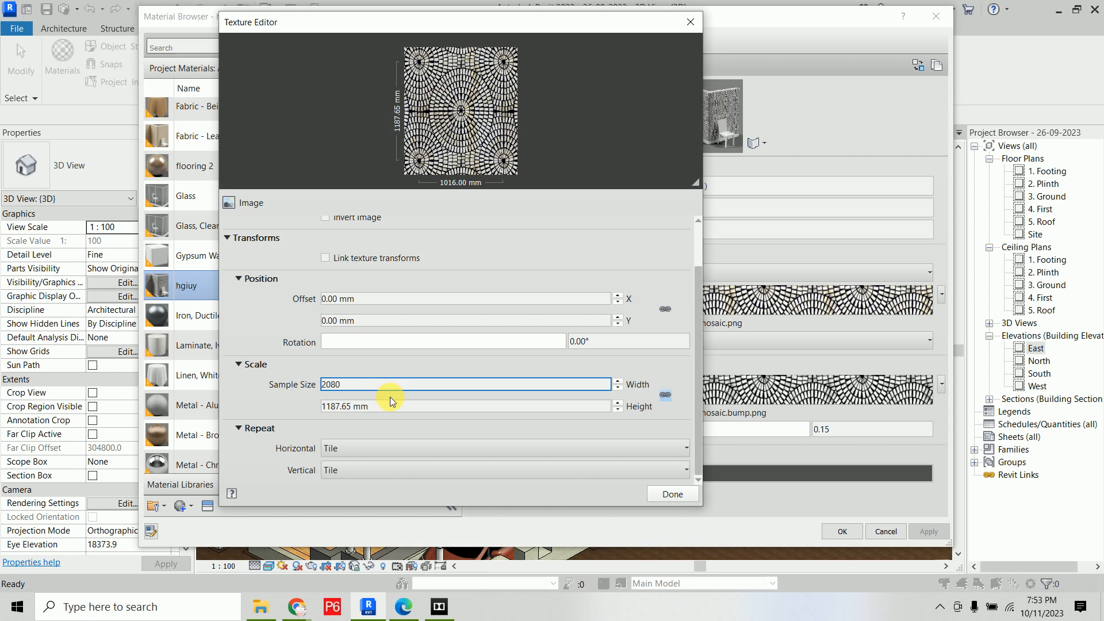
pyautogui.press('Tab')
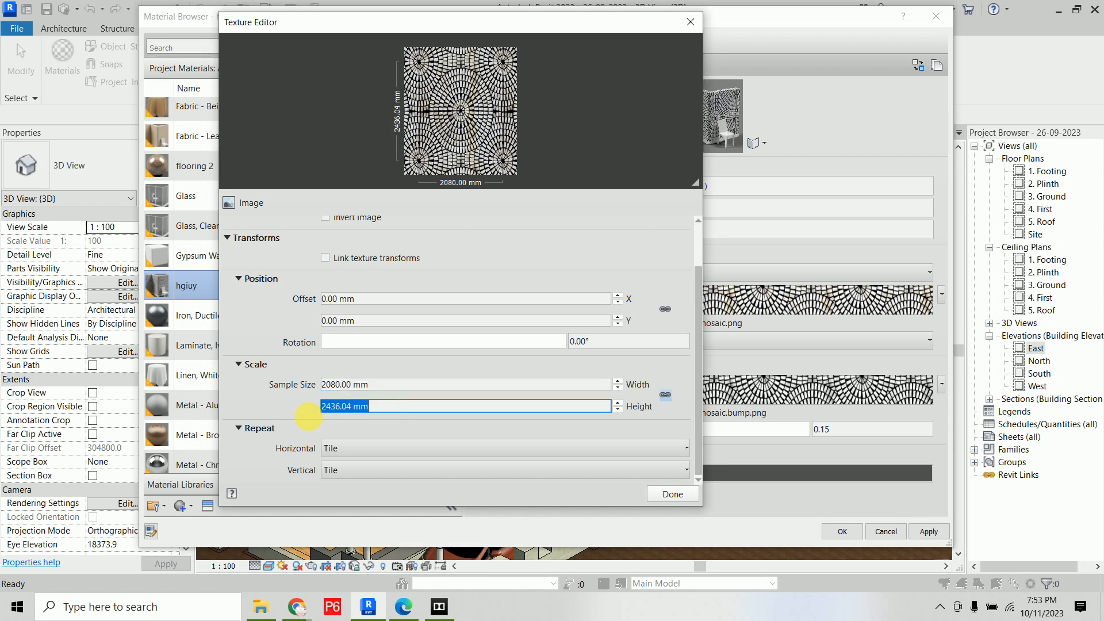
# Unlink the Masonry image's sample width and height, set both to 2080 mm, and finish the texture edit
pyautogui.click(665, 395)
pyautogui.doubleClick(397, 385)
pyautogui.write('2080')
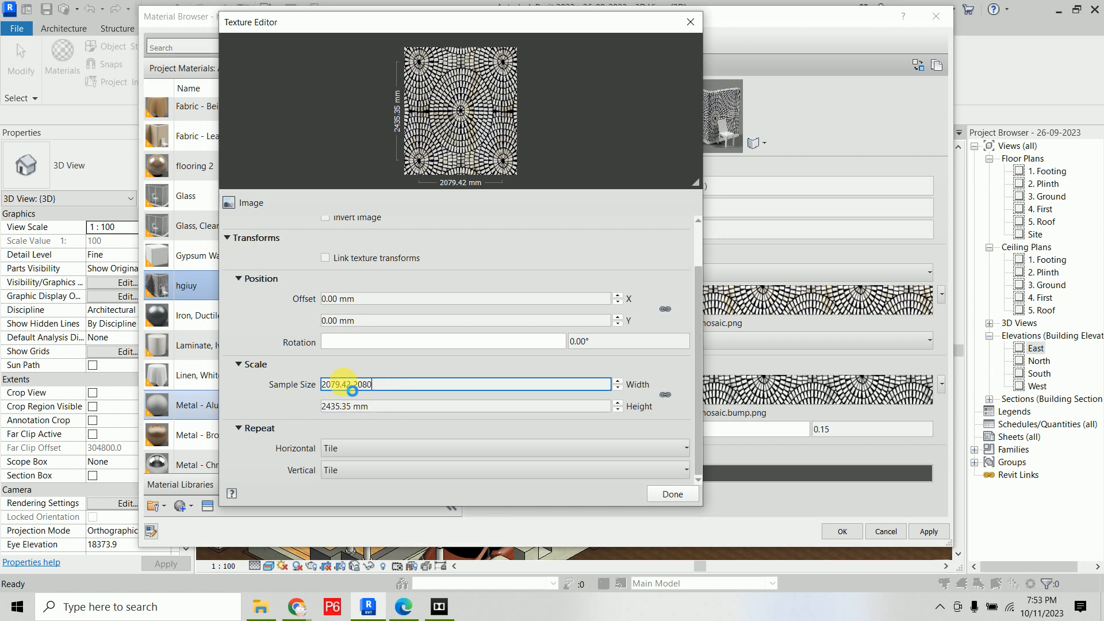
pyautogui.tripleClick(359, 386)
pyautogui.press('BackSpace')
pyautogui.write('2080')
pyautogui.tripleClick(354, 407)
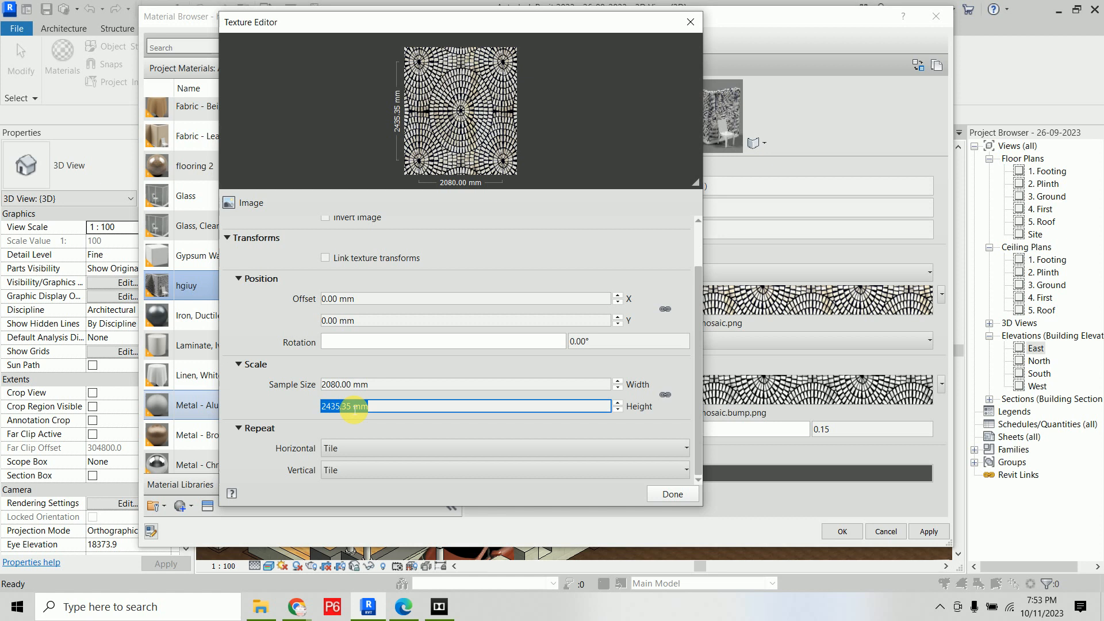
pyautogui.write('2080')
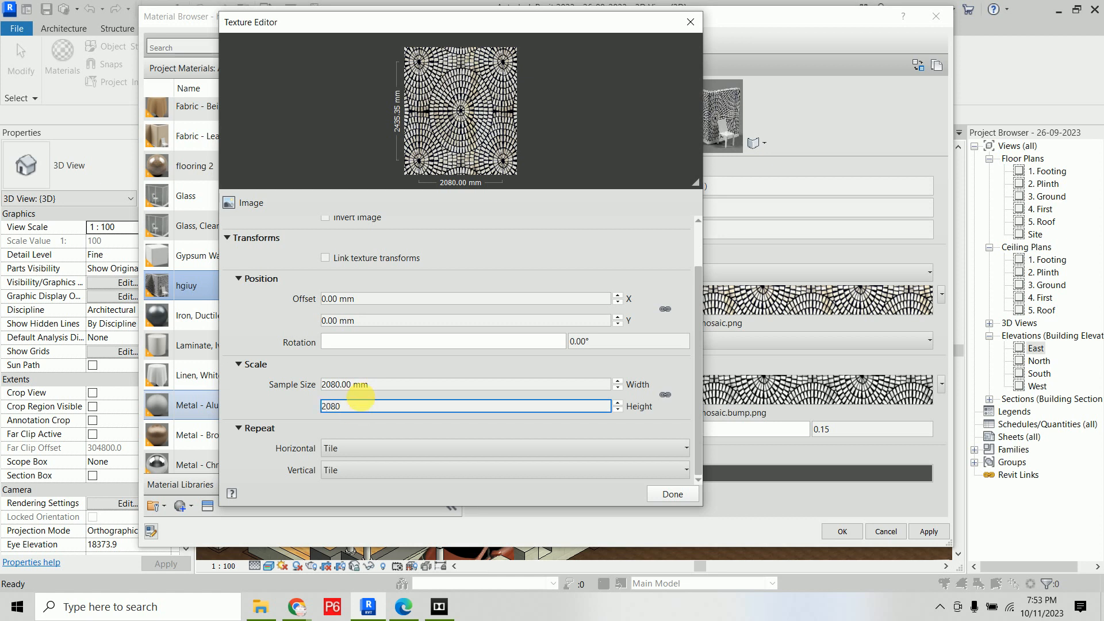
pyautogui.click(384, 401)
pyautogui.click(375, 391)
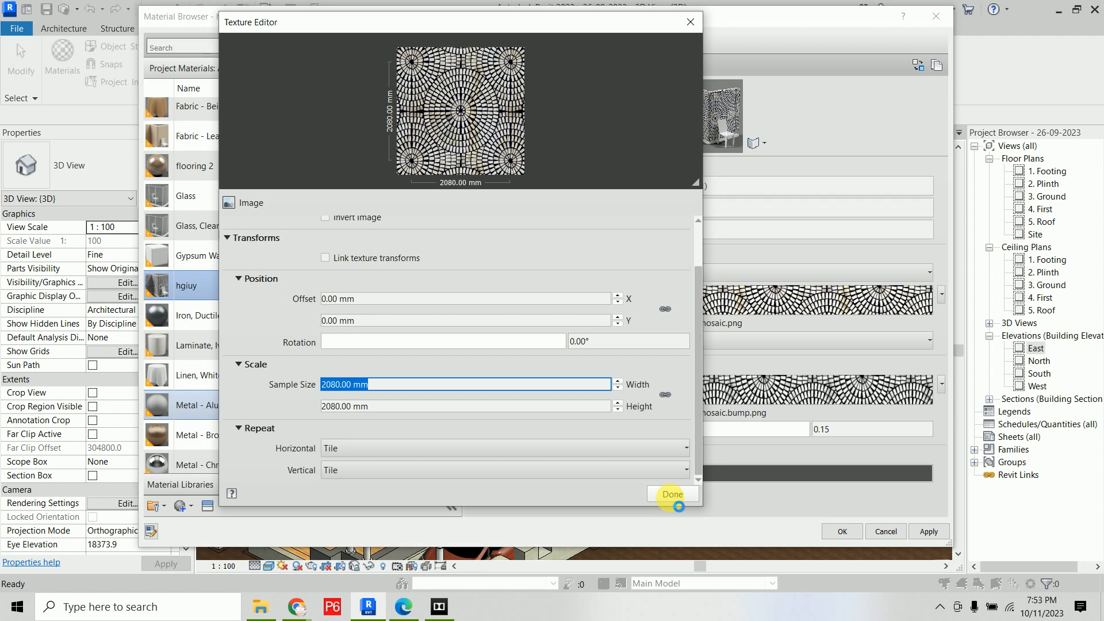
pyautogui.click(679, 506)
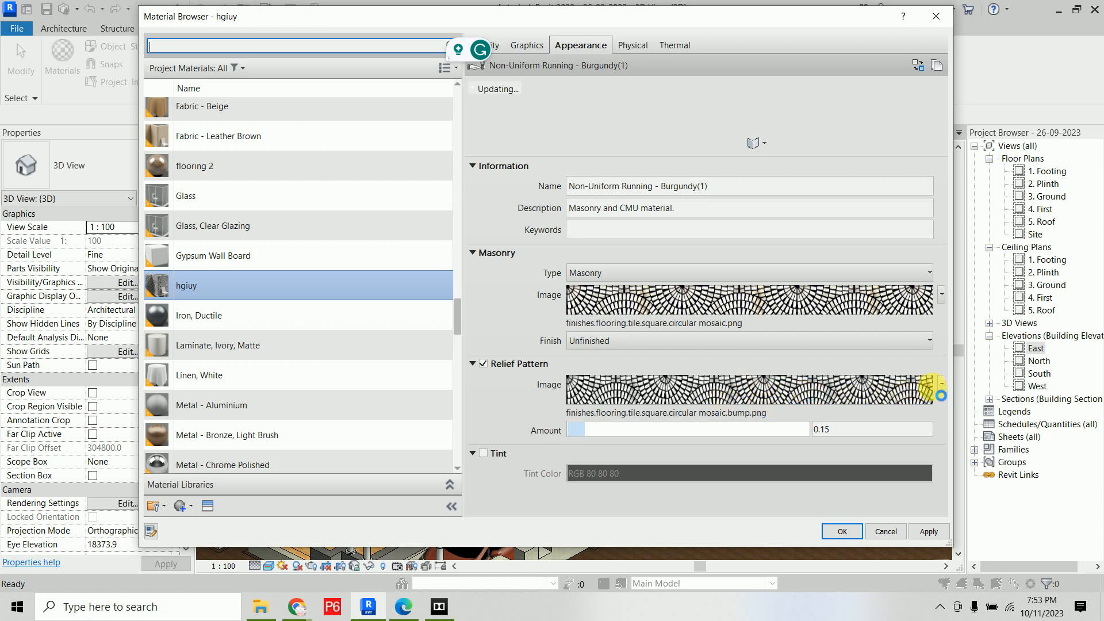
# Open the Relief Pattern image of hgiuy for texture editing, unlink its sample dimensions, and set the width to 2080 mm
pyautogui.click(941, 385)
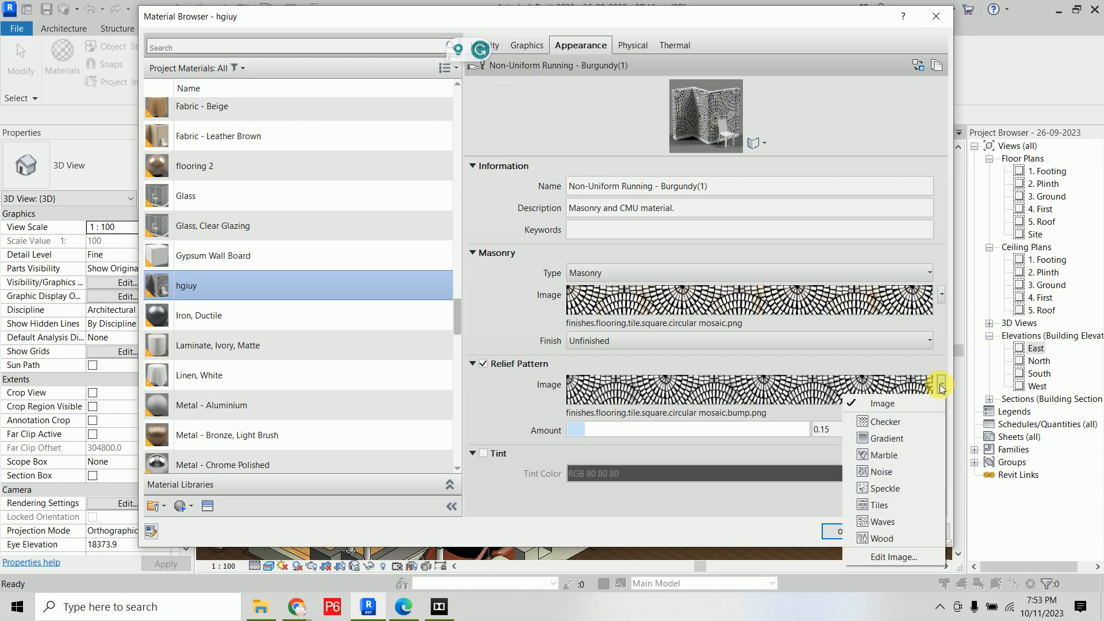
pyautogui.click(894, 557)
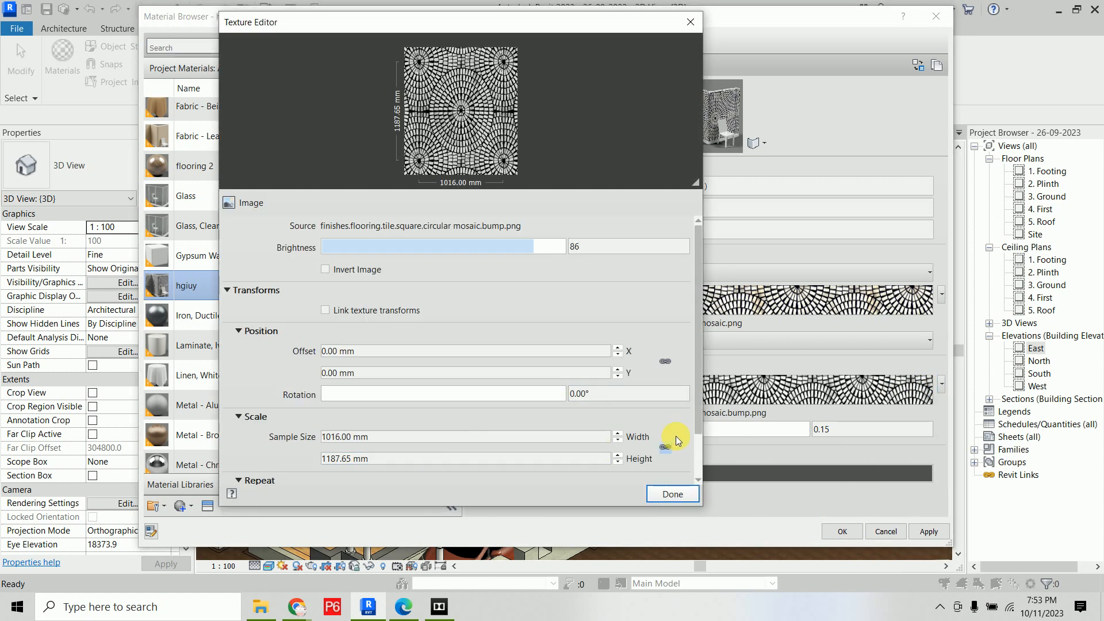
pyautogui.click(665, 447)
pyautogui.click(395, 436)
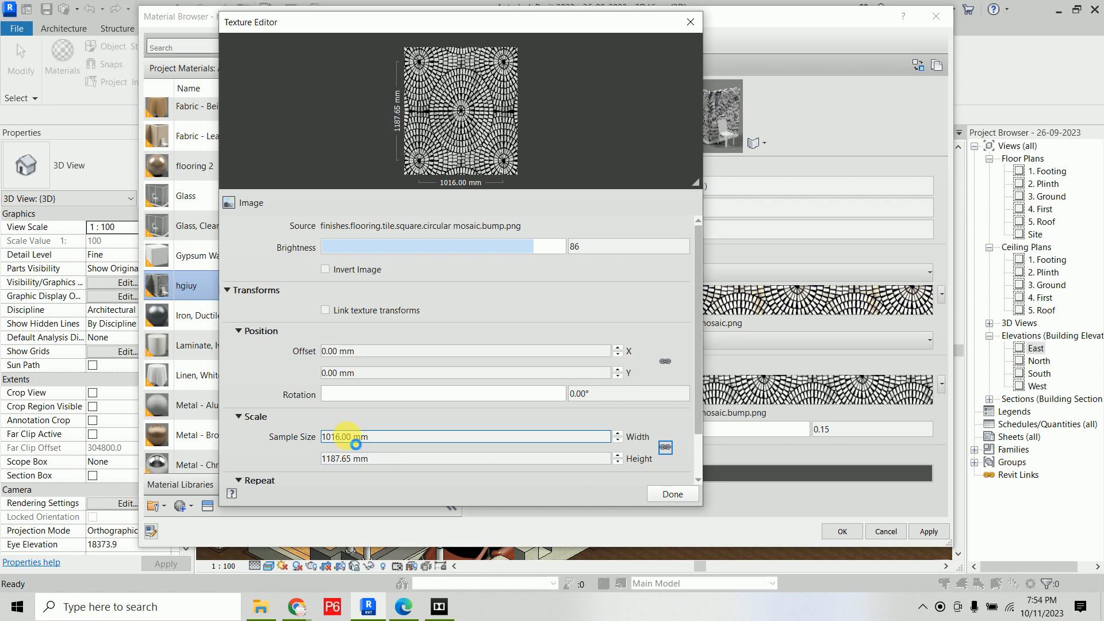
pyautogui.doubleClick(355, 438)
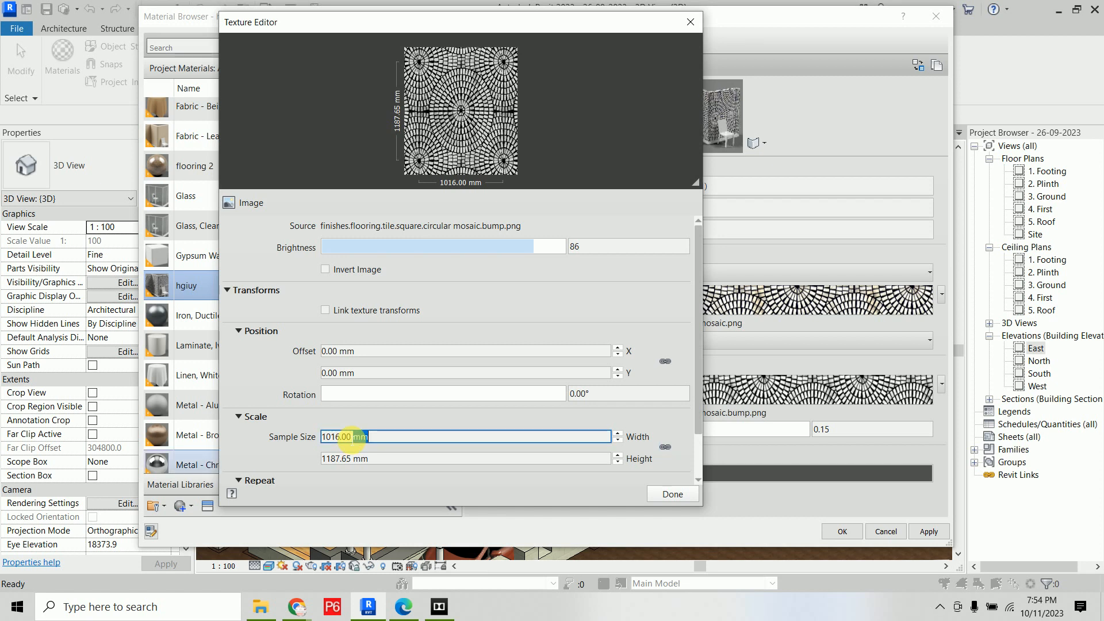
pyautogui.doubleClick(350, 437)
pyautogui.press('BackSpace')
pyautogui.press('BackSpace')
pyautogui.press('BackSpace')
pyautogui.press('BackSpace')
pyautogui.press('BackSpace')
pyautogui.press('BackSpace')
pyautogui.write('2080')
pyautogui.press('Return')
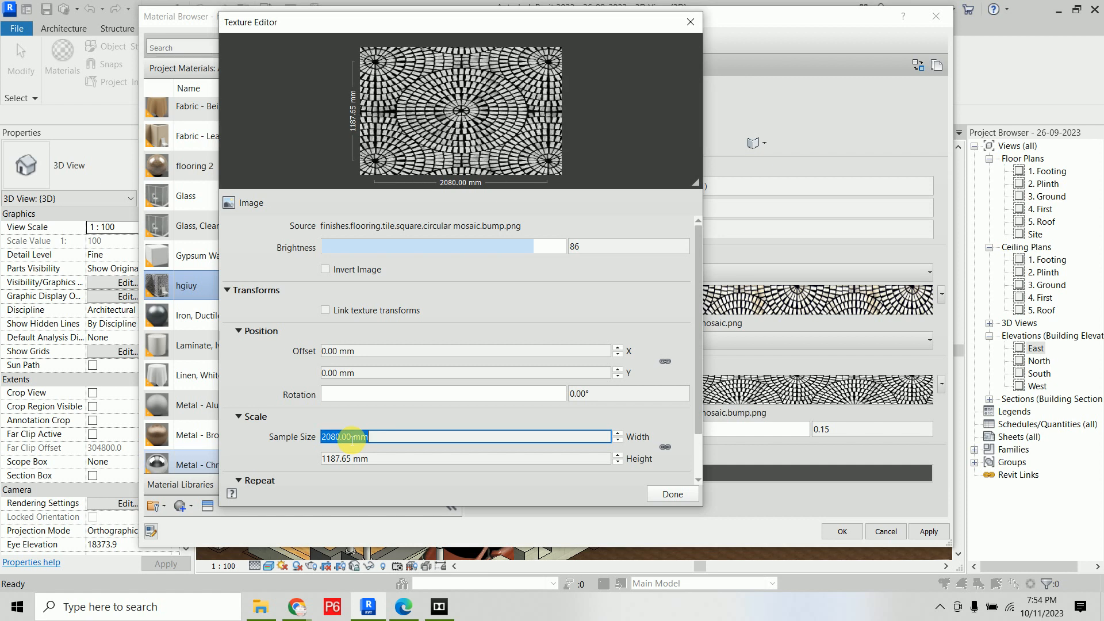
# Set the Relief Pattern image's sample height to 2080 mm
pyautogui.click(358, 463)
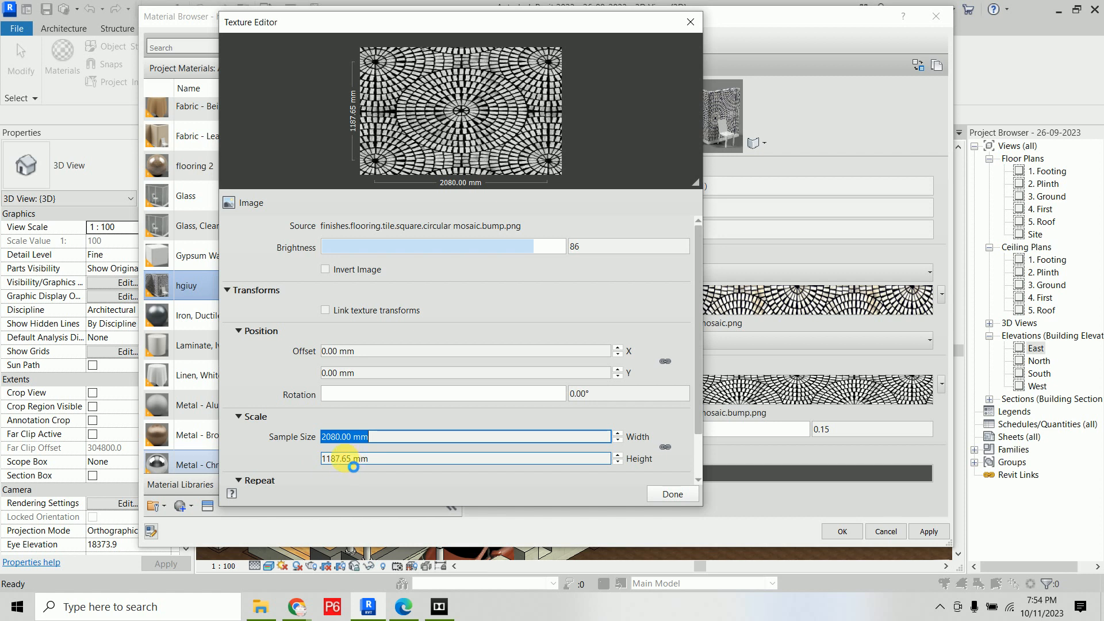
pyautogui.click(349, 464)
pyautogui.press('Tab')
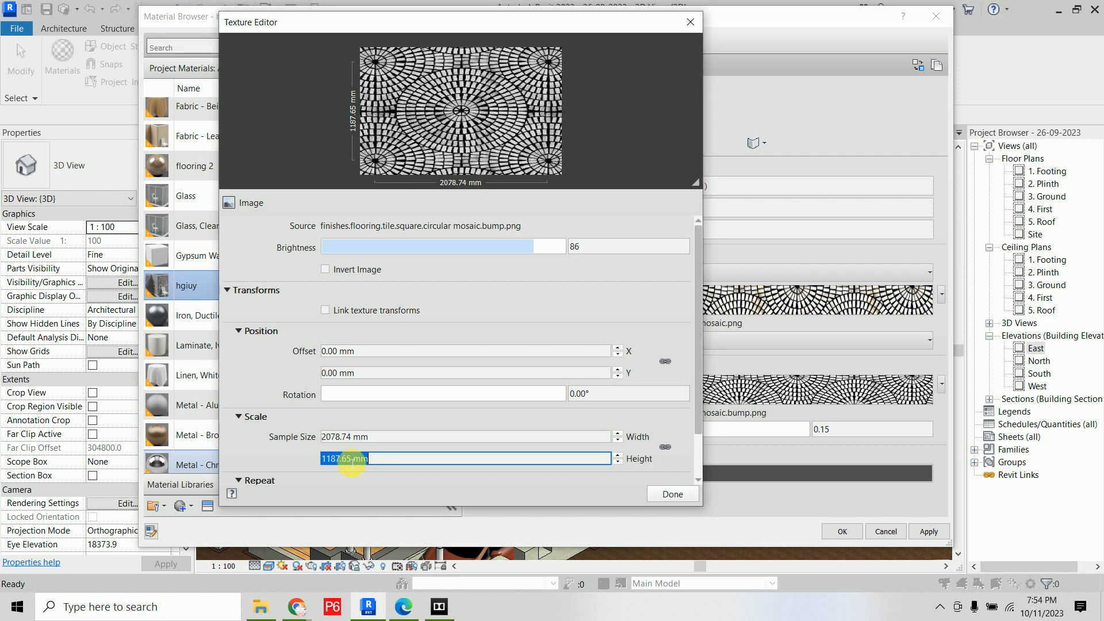
pyautogui.click(354, 465)
pyautogui.write('20')
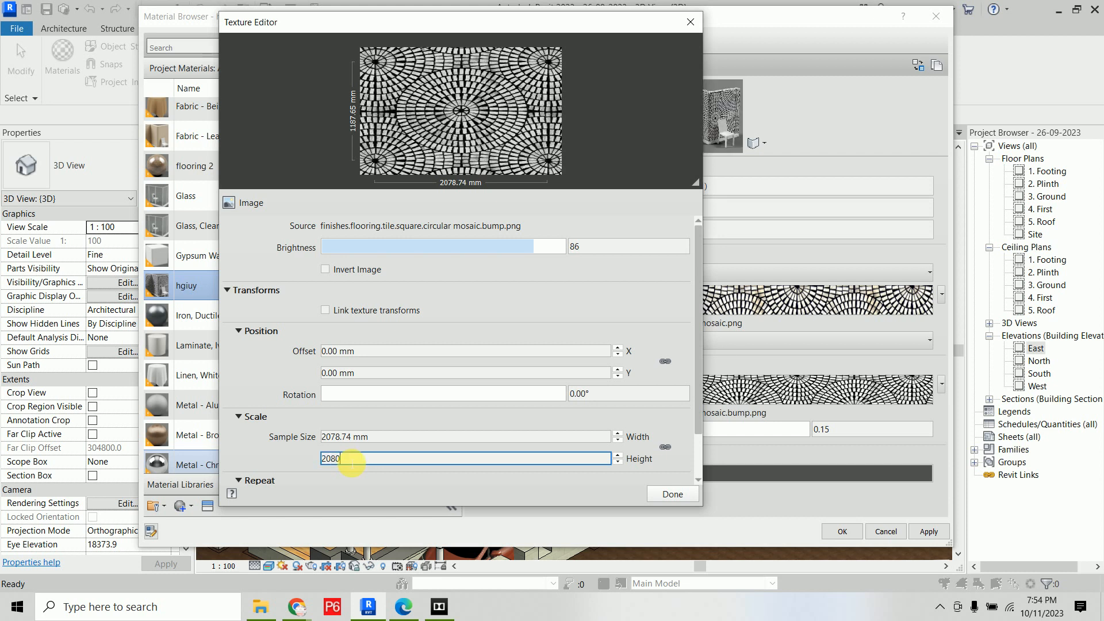
pyautogui.write('80')
pyautogui.press('Return')
# Correct the Relief Pattern image's sample width to 2080 mm
pyautogui.click(339, 443)
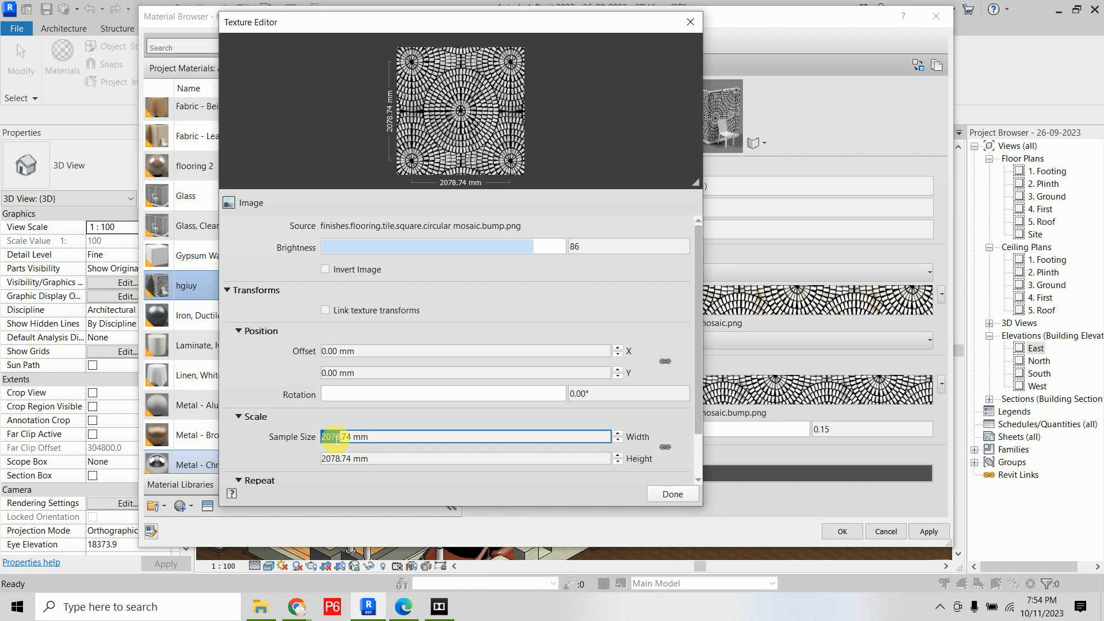
pyautogui.press('BackSpace')
pyautogui.press('BackSpace')
pyautogui.press('BackSpace')
pyautogui.write('0')
pyautogui.click(339, 443)
pyautogui.write('80')
pyautogui.press('Delete')
pyautogui.press('Delete')
pyautogui.press('Delete')
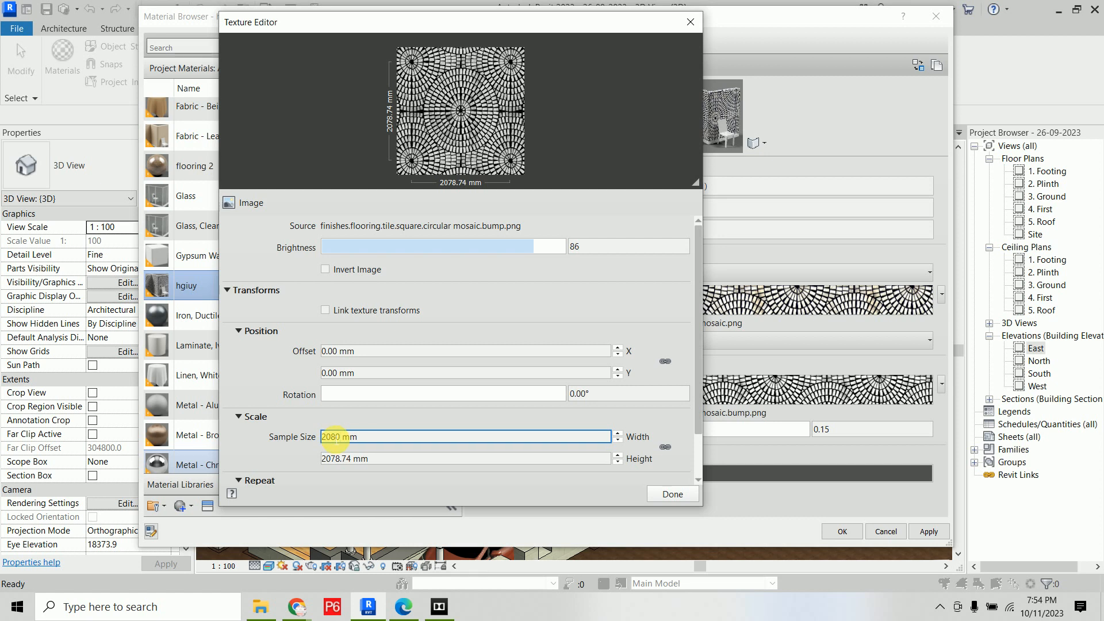
pyautogui.click(387, 461)
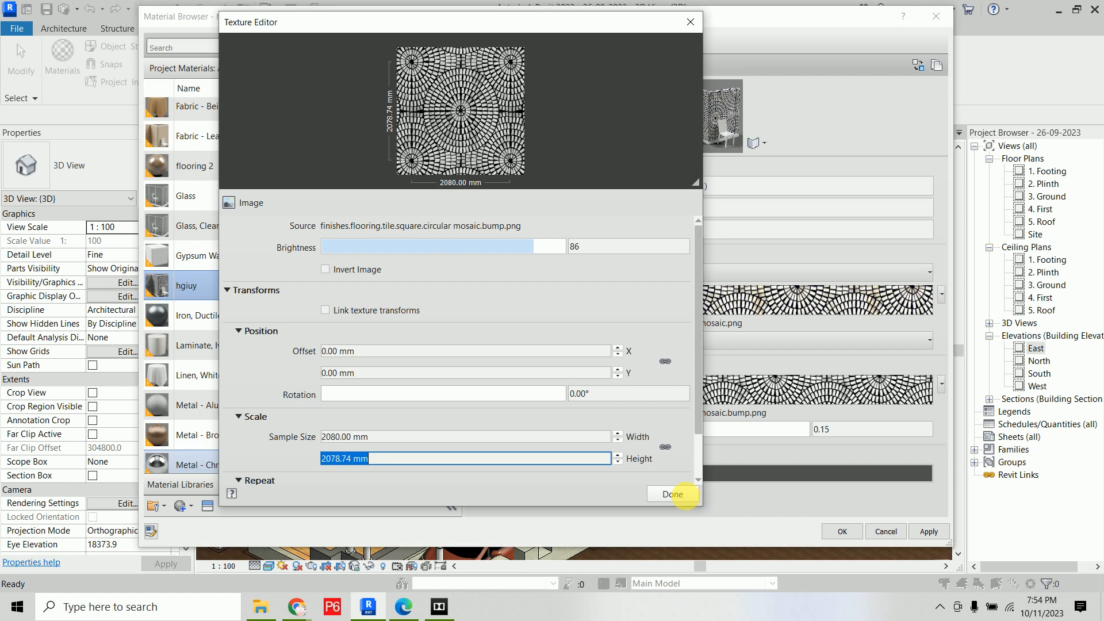
# Accept the texture and material changes of hgiuy, and dismiss the save reminder without saving the project
pyautogui.click(692, 503)
pyautogui.click(842, 532)
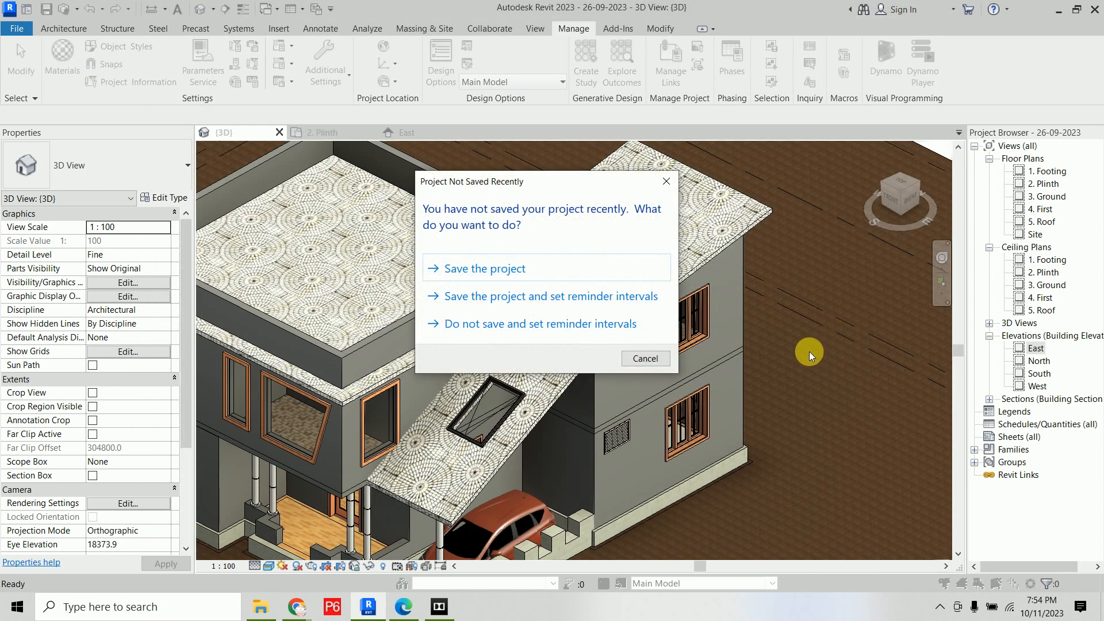
pyautogui.click(646, 358)
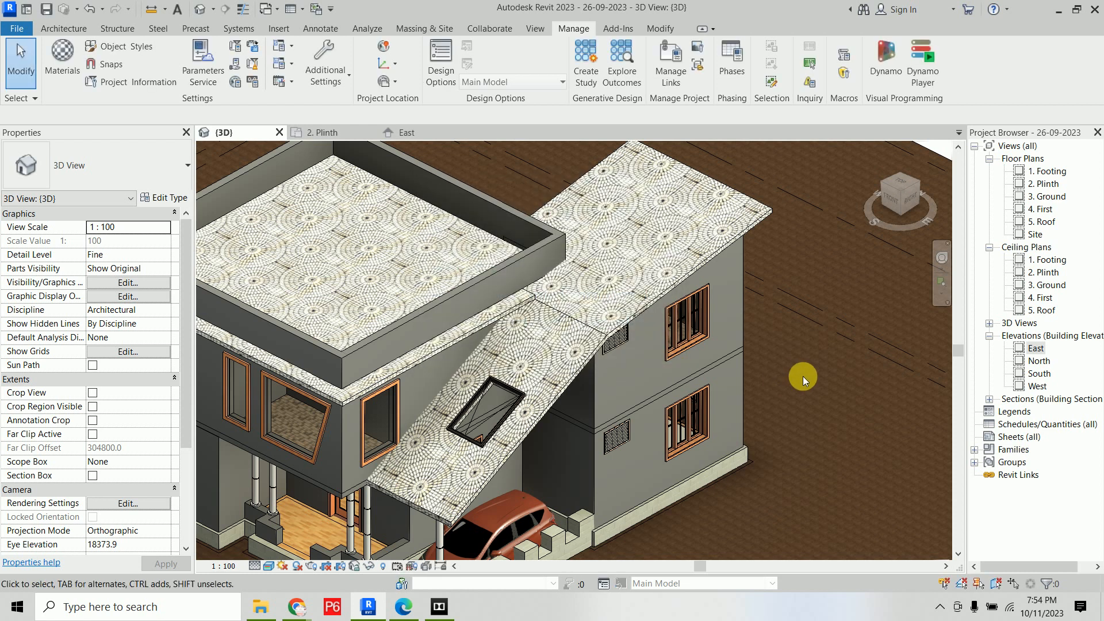
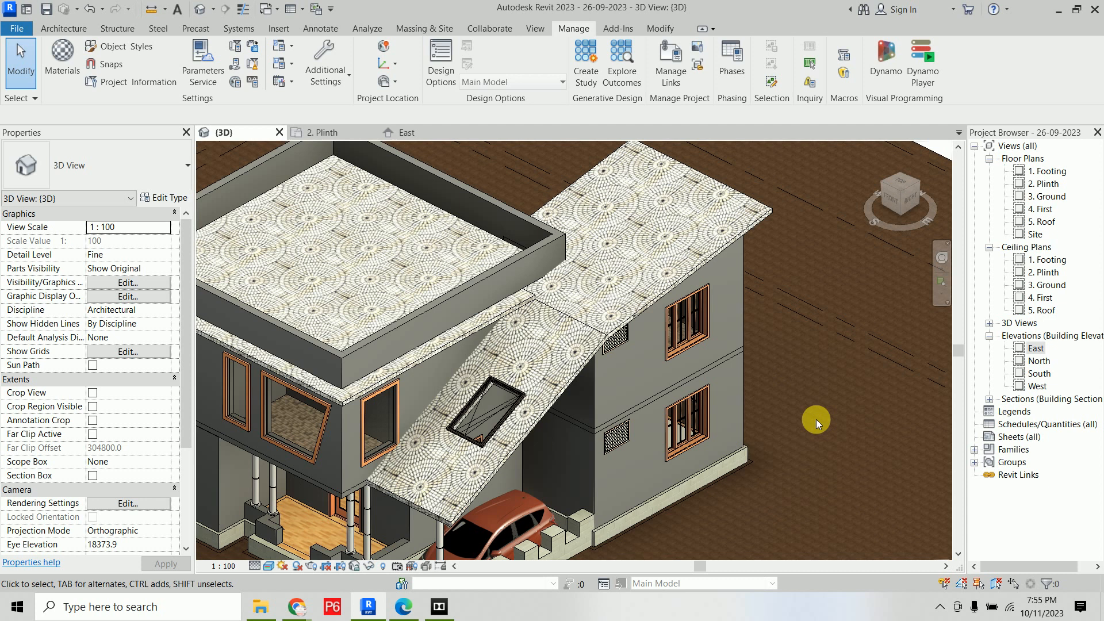
# Switch to Chrome and try to search the web for ambientcg from the open Google results page
pyautogui.moveTo(297, 607)
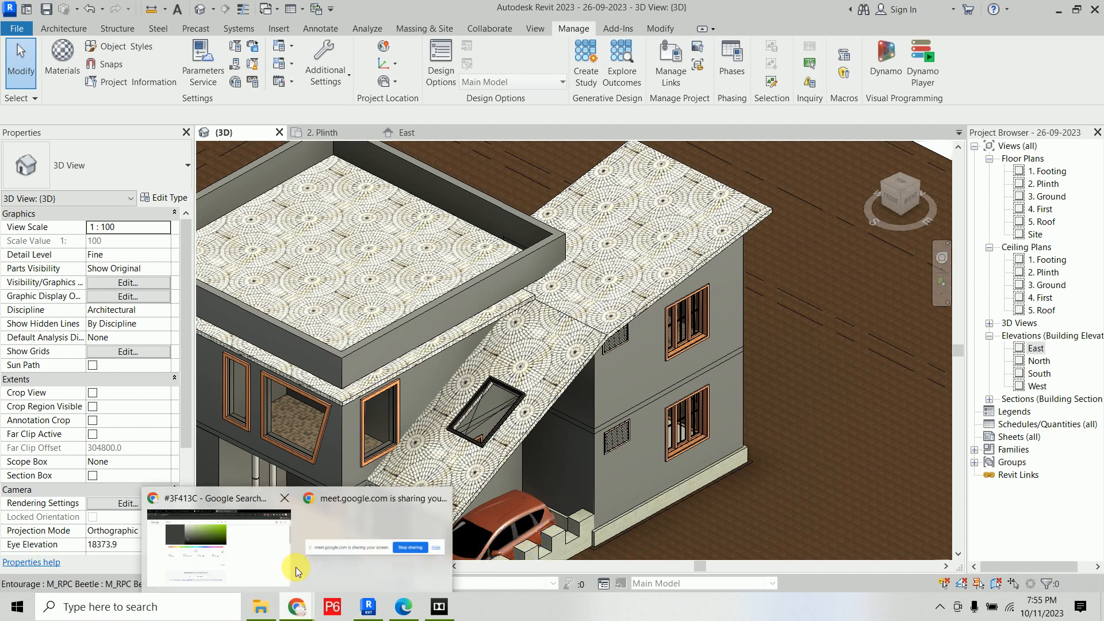
pyautogui.click(247, 541)
pyautogui.click(673, 39)
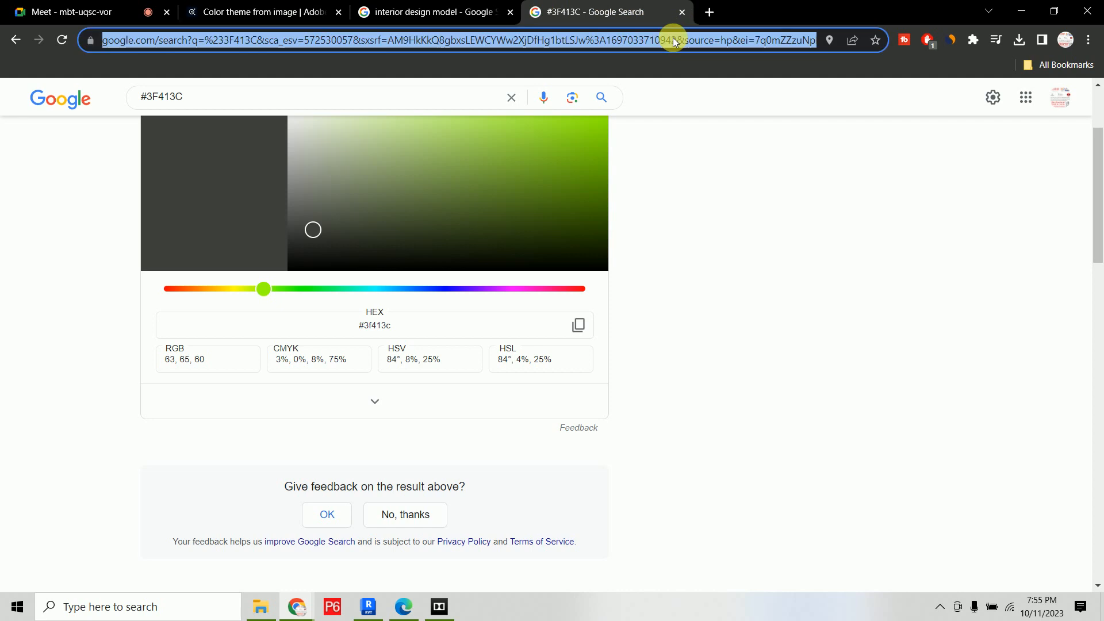
pyautogui.write('am')
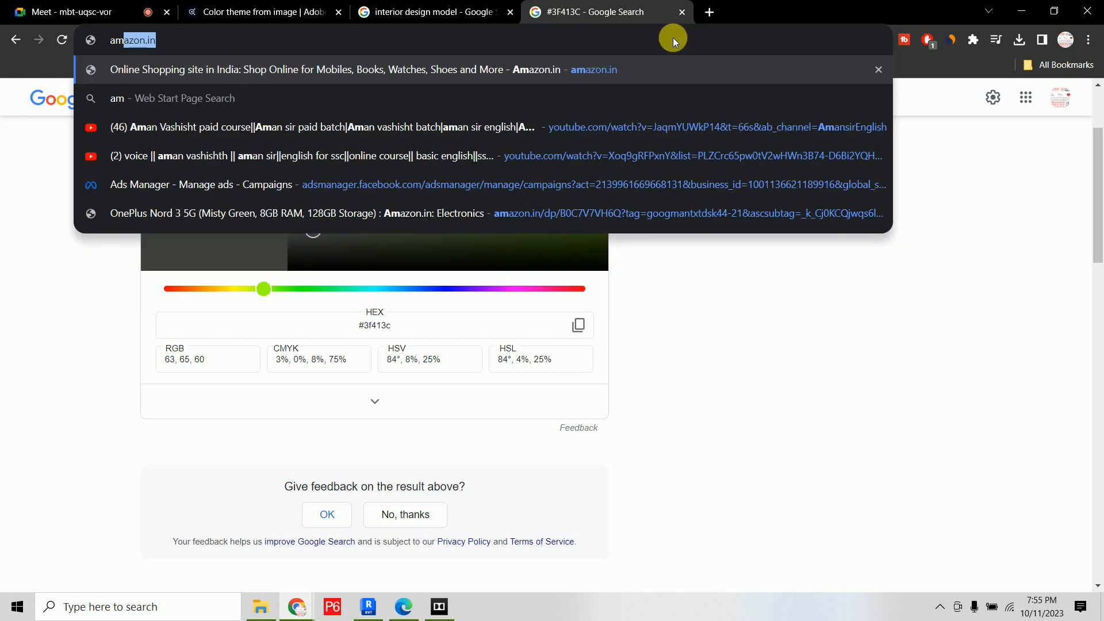
pyautogui.write('bient')
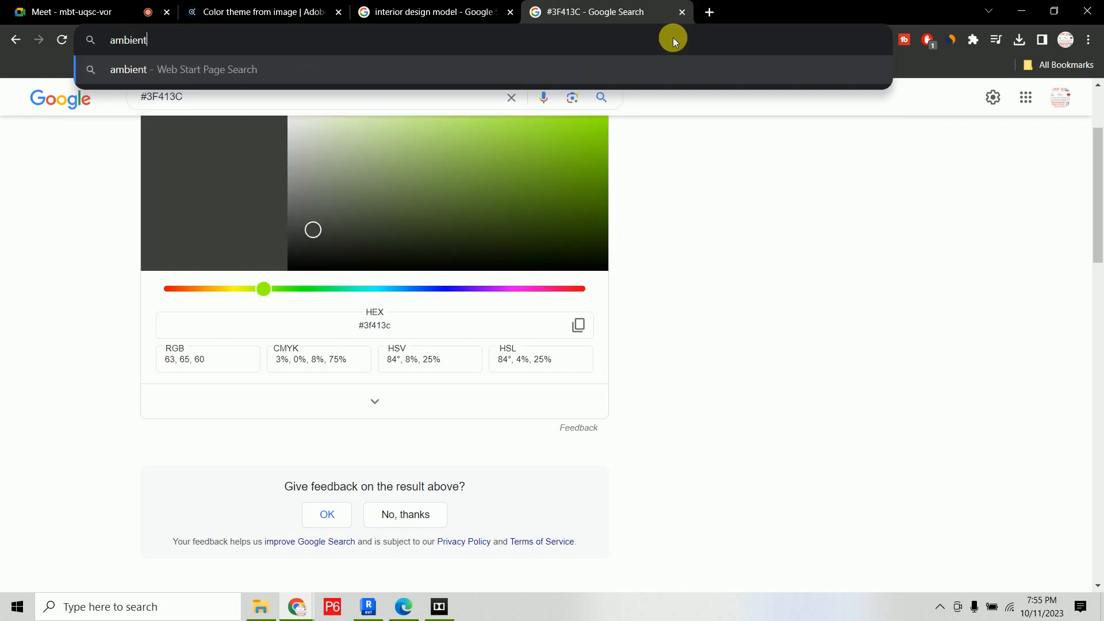
pyautogui.write('cg')
pyautogui.press('Return')
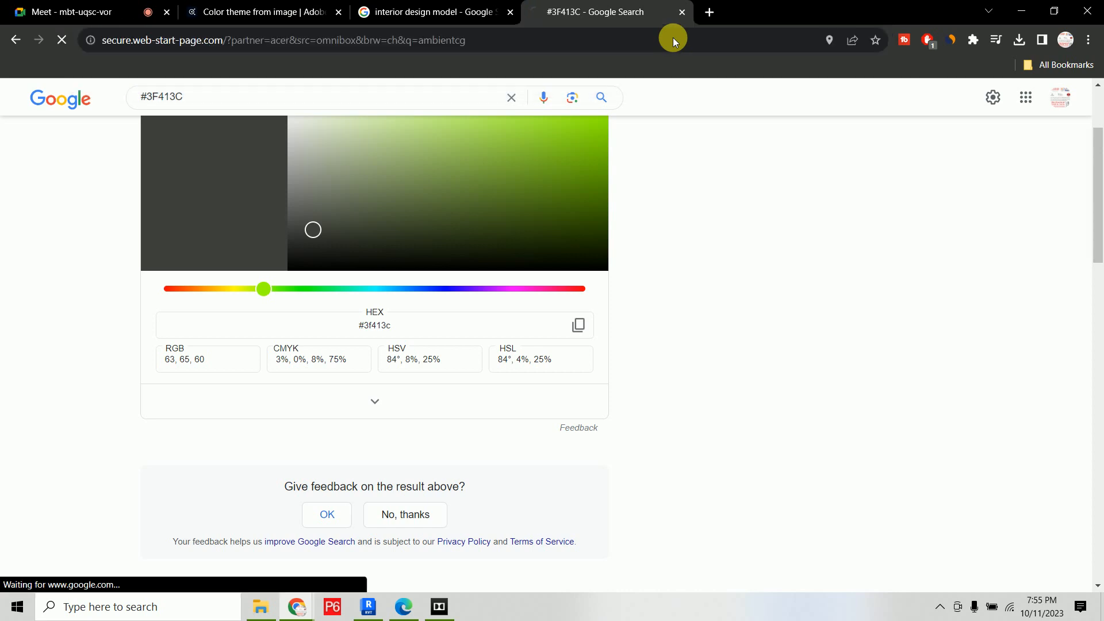
# Load the Google home page, search for ambientcg, and open the ambientCG website
pyautogui.click(547, 46)
pyautogui.write('google')
pyautogui.press('Return')
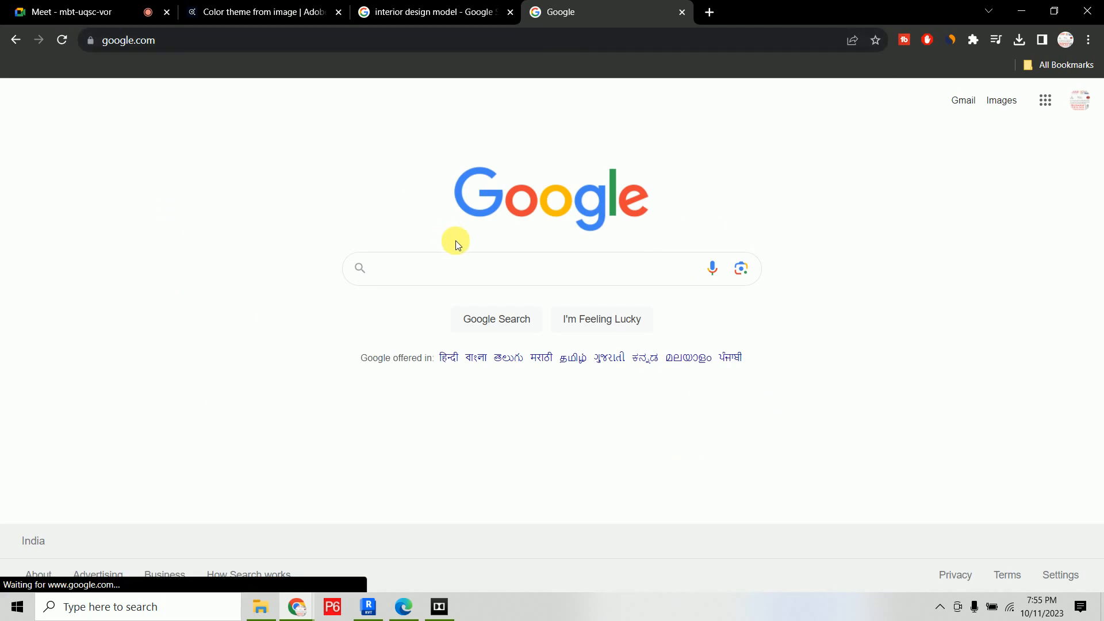
pyautogui.write('ambientcg')
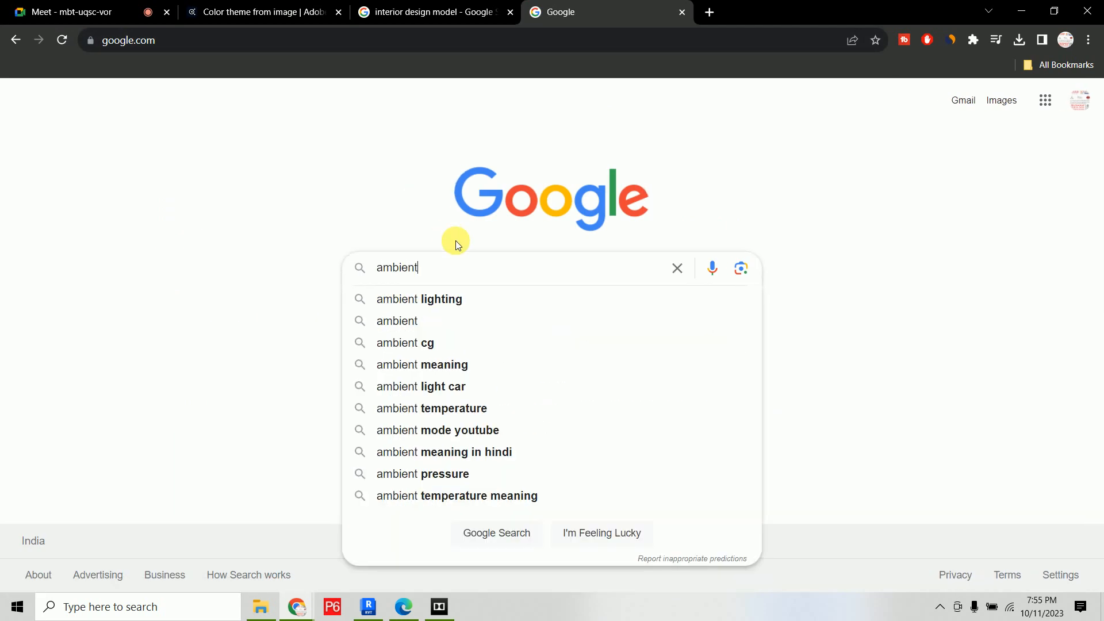
pyautogui.press('Return')
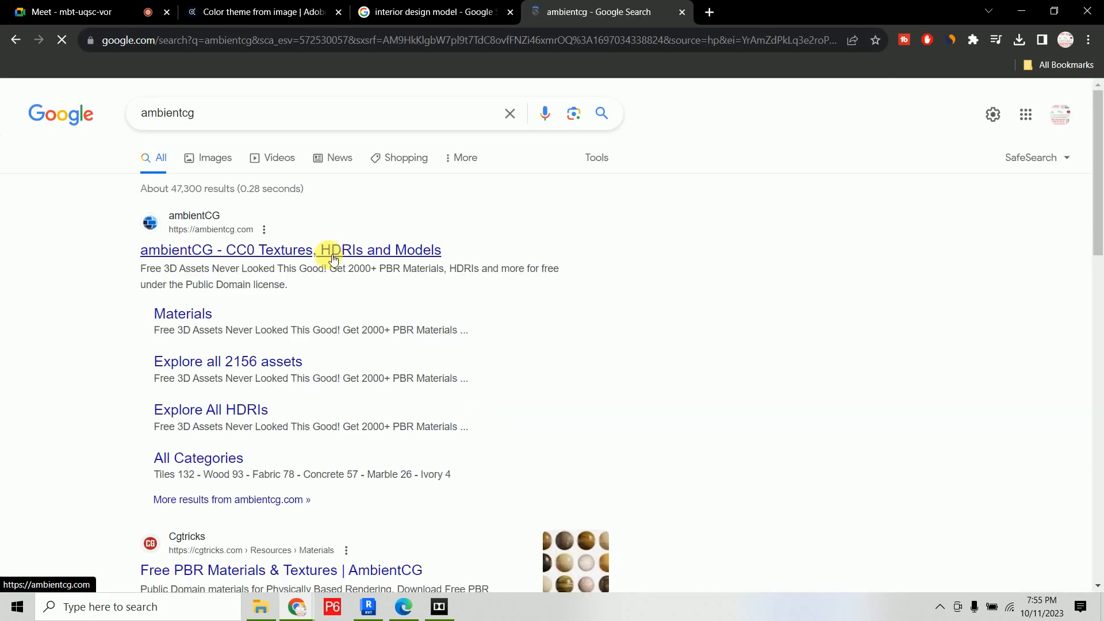
pyautogui.click(330, 254)
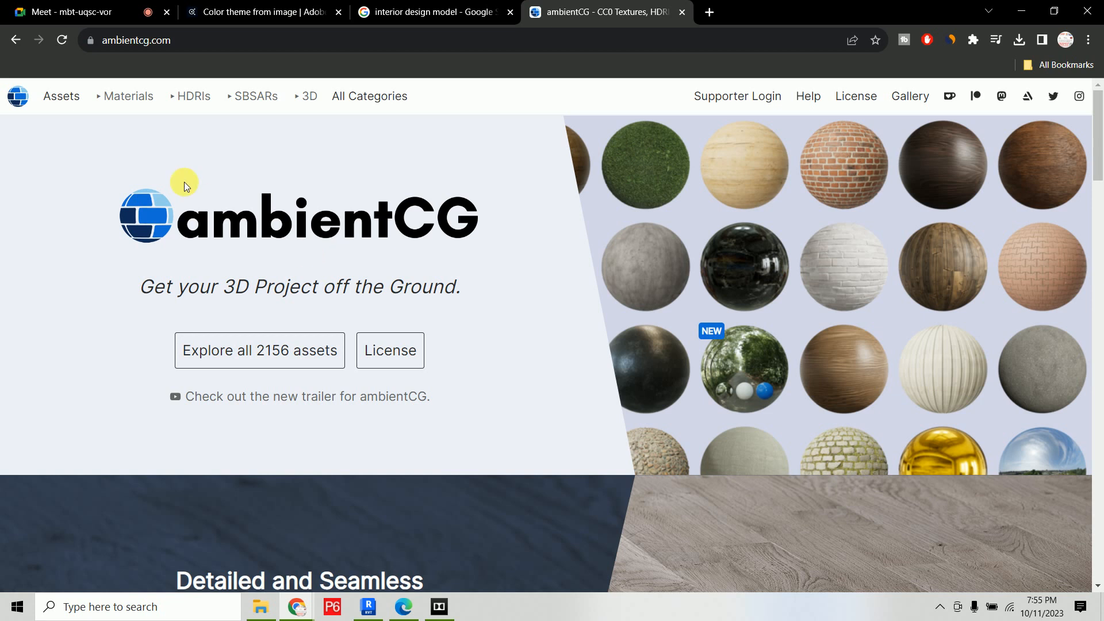
# List the materials on ambientCG, filter them by Floor, and browse the available floor textures
pyautogui.click(131, 96)
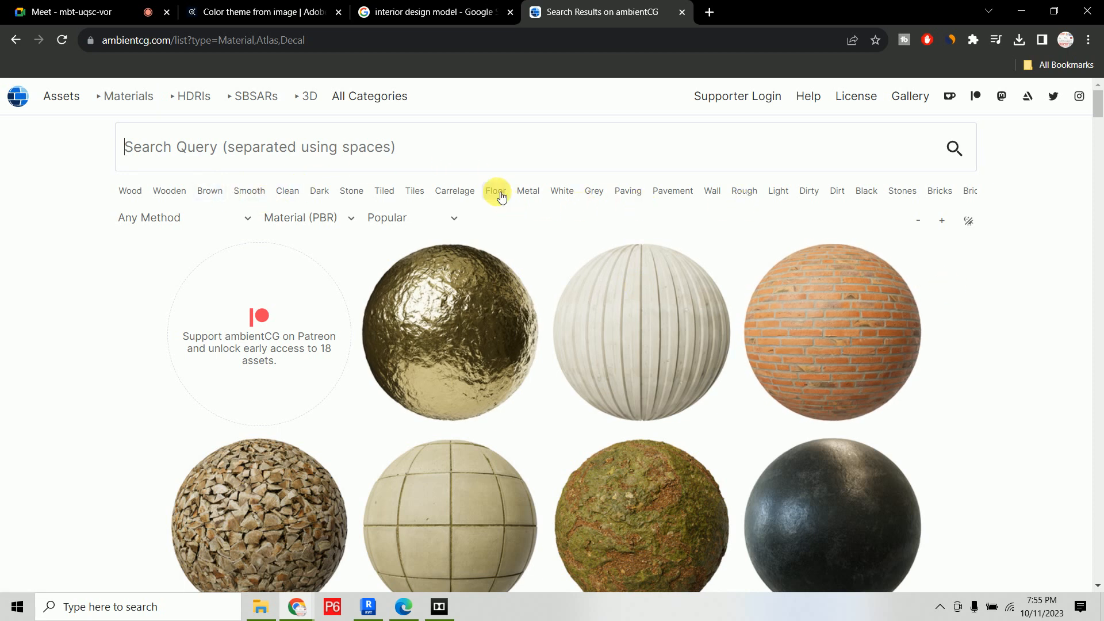
pyautogui.click(496, 191)
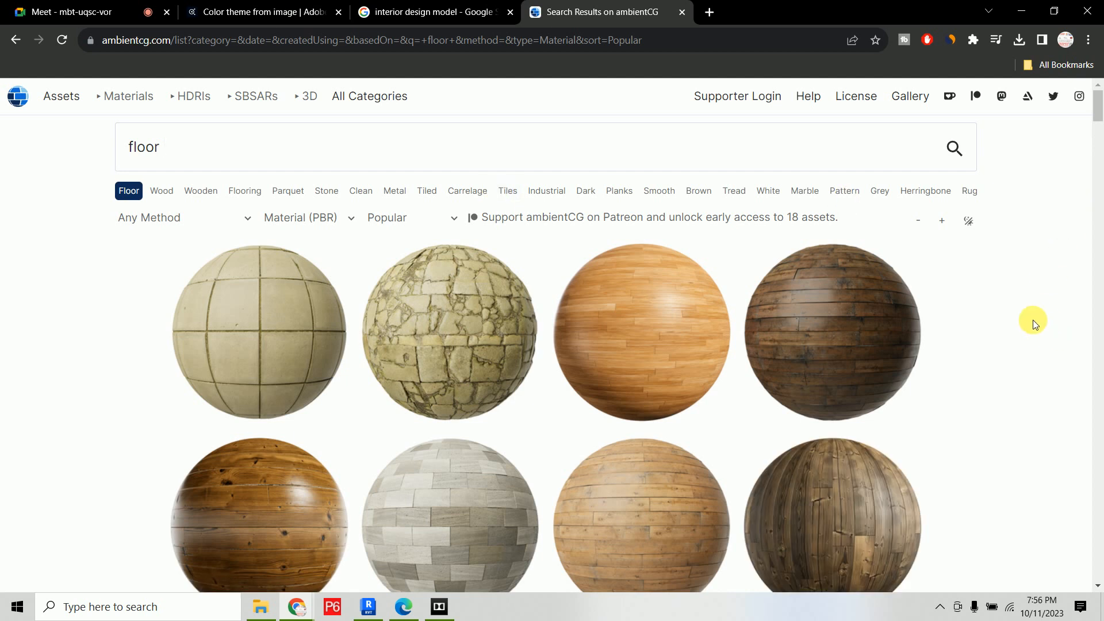
pyautogui.scroll(-10, 1033, 323)
pyautogui.scroll(-8, 1017, 286)
pyautogui.scroll(3, 1017, 286)
pyautogui.scroll(-3, 1016, 287)
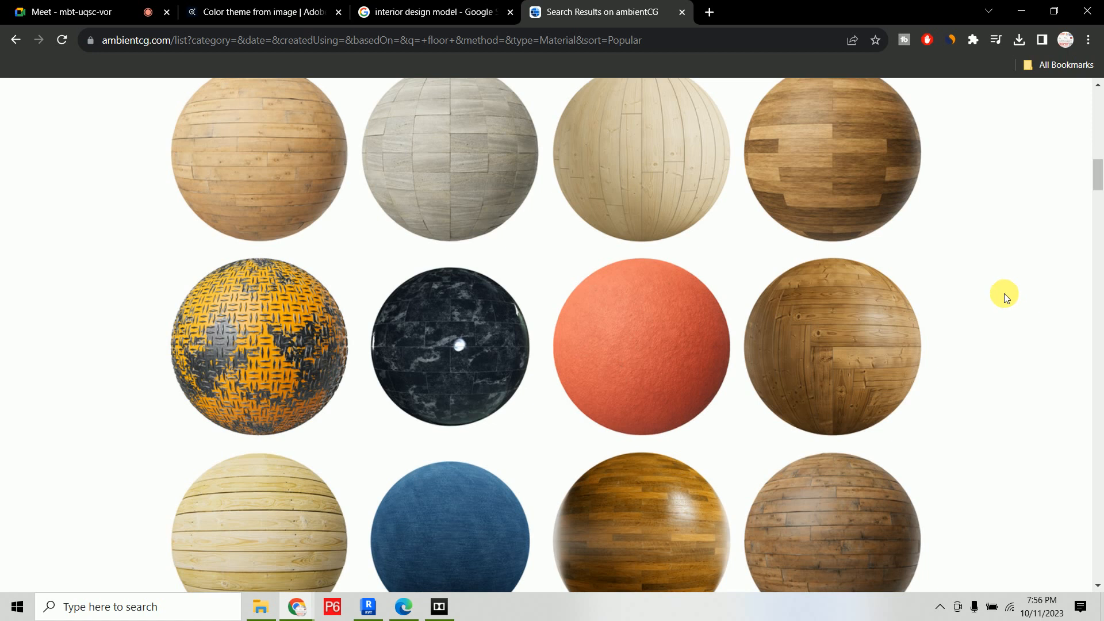
# Examine the Wood Floor 034 preview, details and 1K-JPG download contents, and return to the full materials list
pyautogui.click(874, 361)
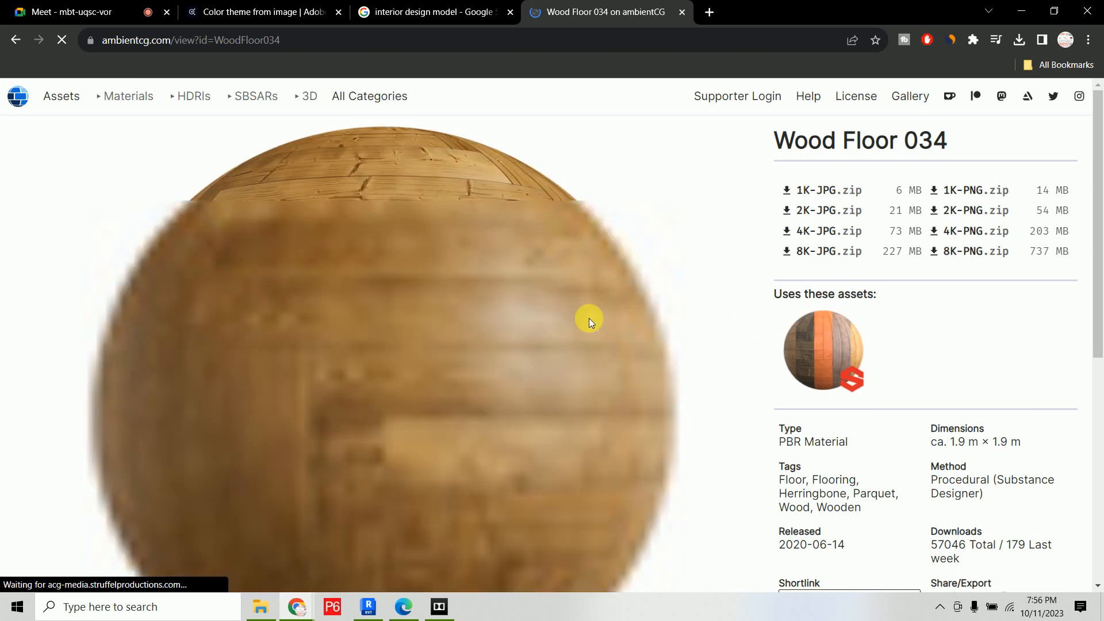
pyautogui.scroll(-4, 588, 314)
pyautogui.scroll(4, 587, 314)
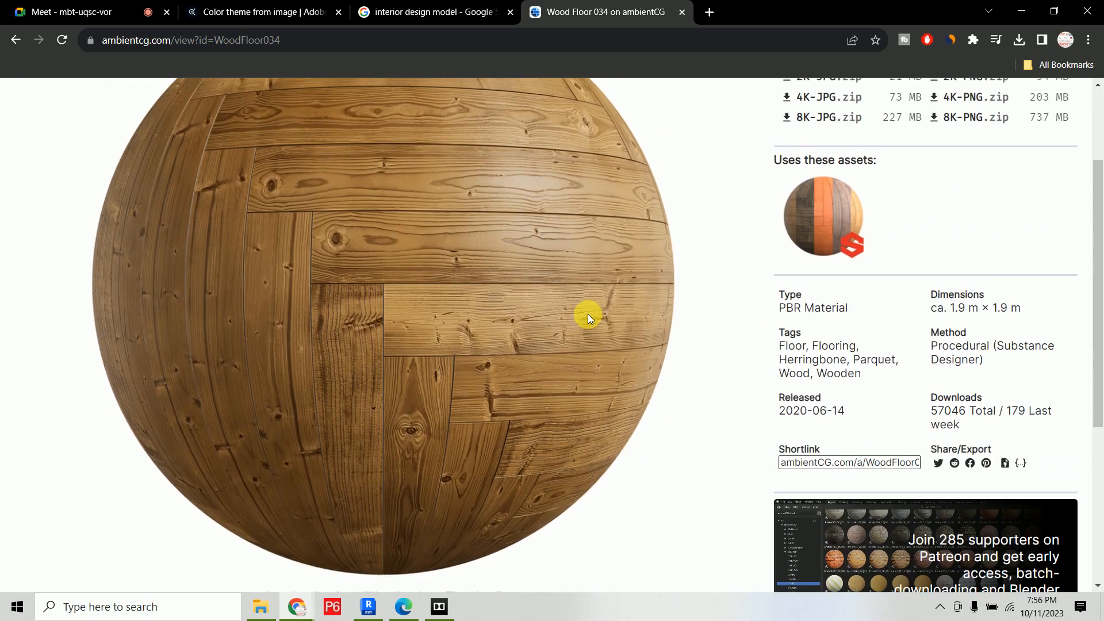
pyautogui.scroll(-4, 587, 314)
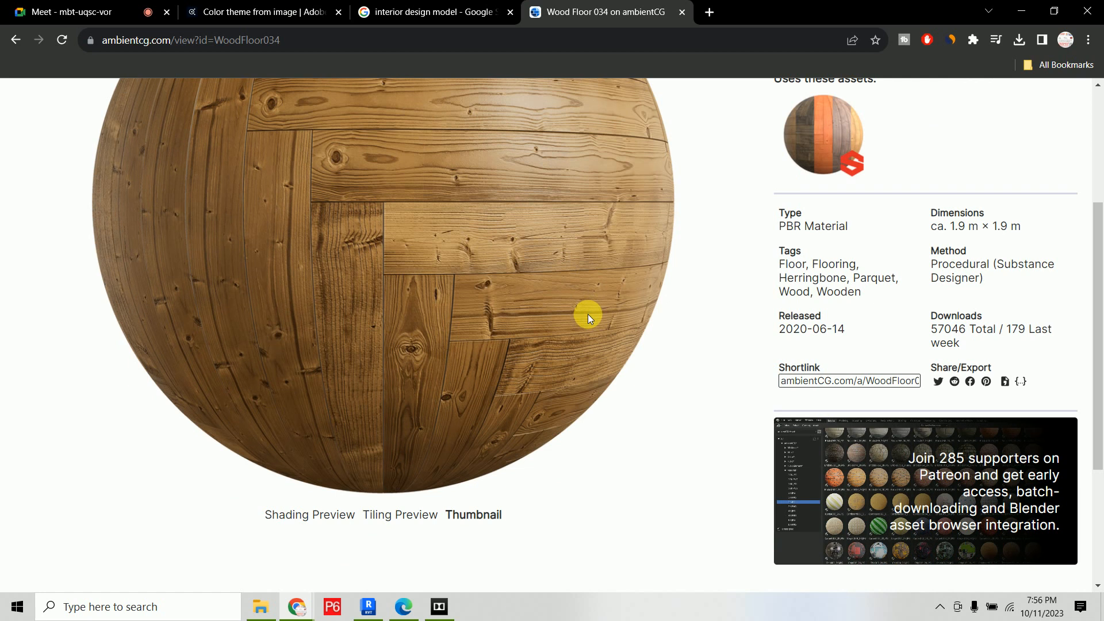
pyautogui.scroll(4, 587, 314)
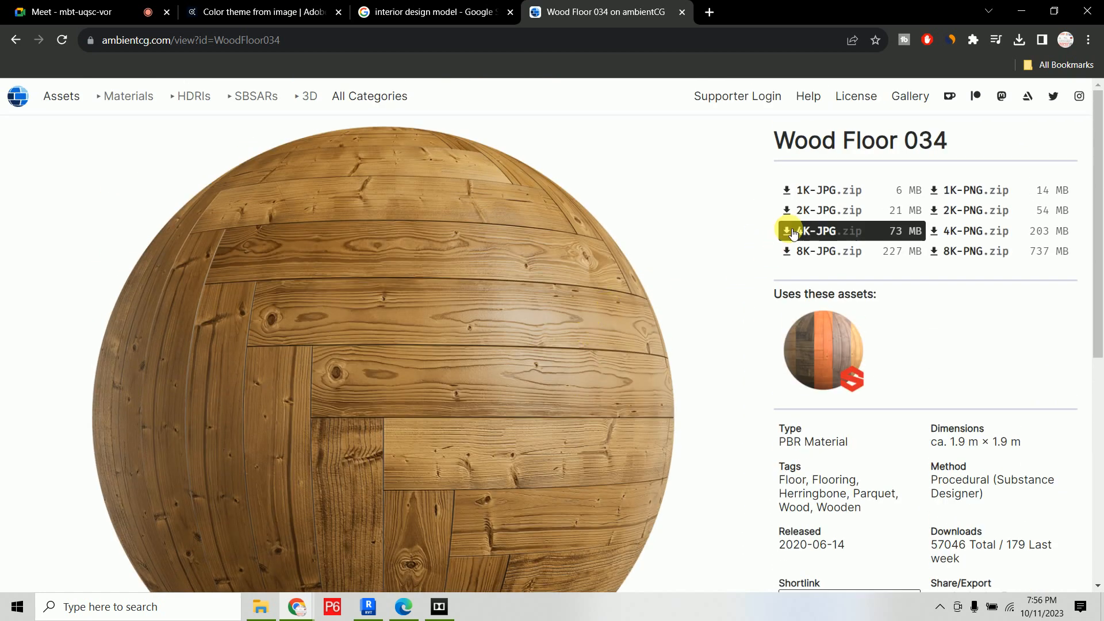
pyautogui.moveTo(820, 197)
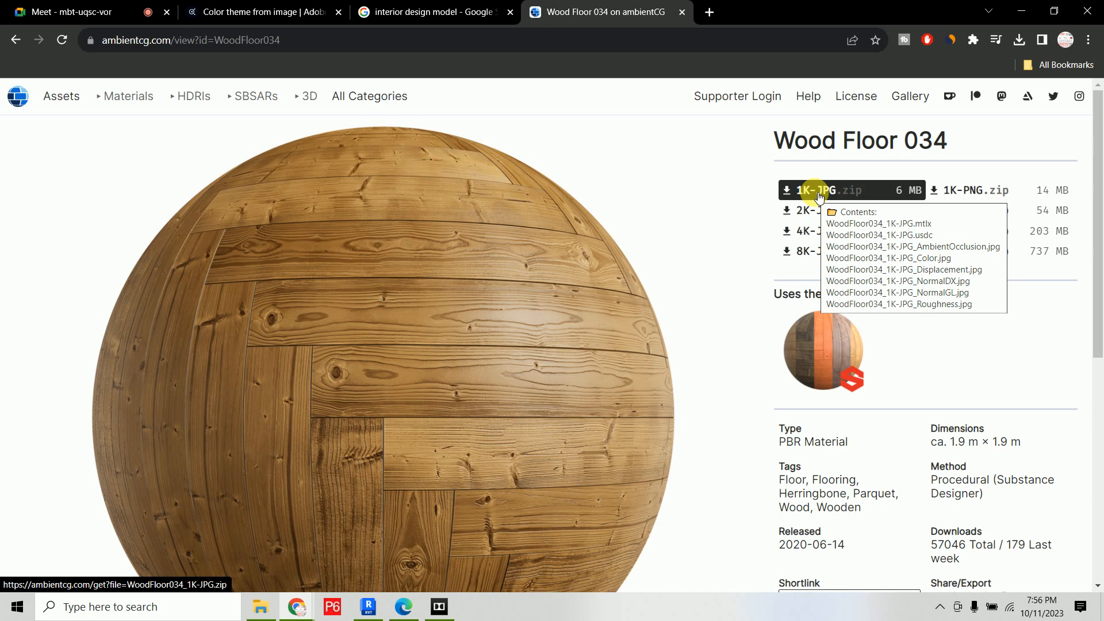
pyautogui.click(106, 97)
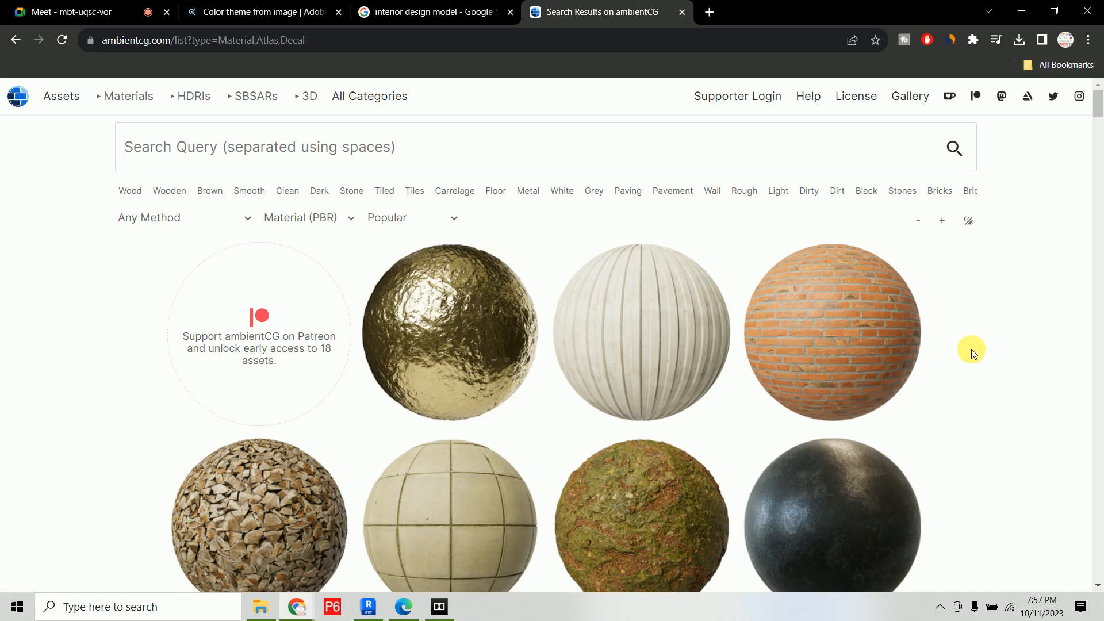
# Switch to Revit, check the house picture in RevitArchitectureWorkbook.pdf in Edge, and return to Revit
pyautogui.click(371, 606)
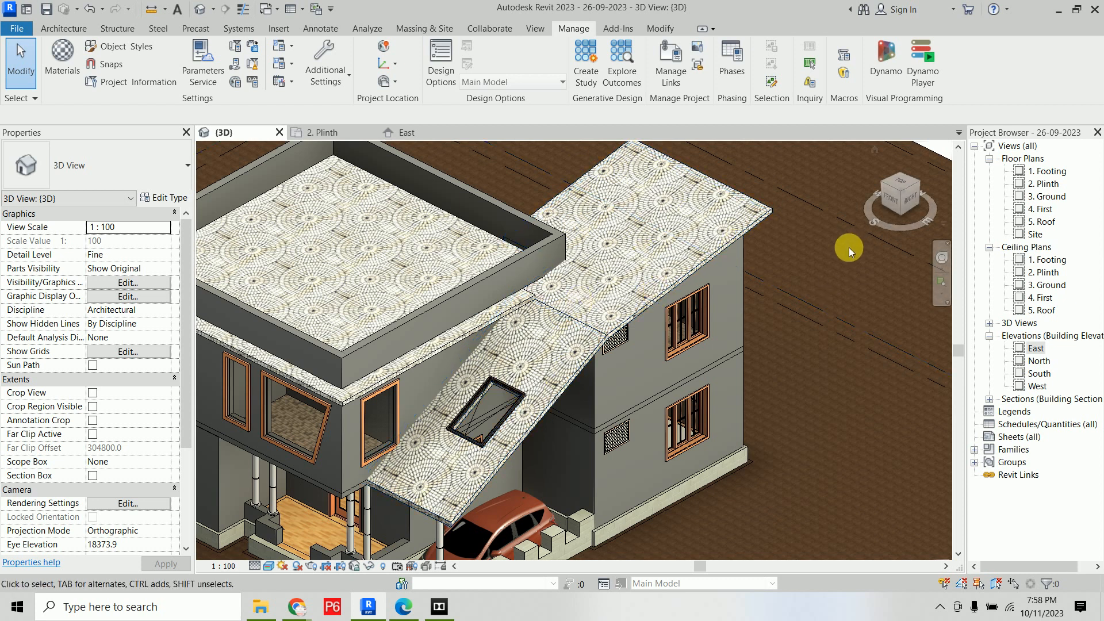
pyautogui.click(404, 607)
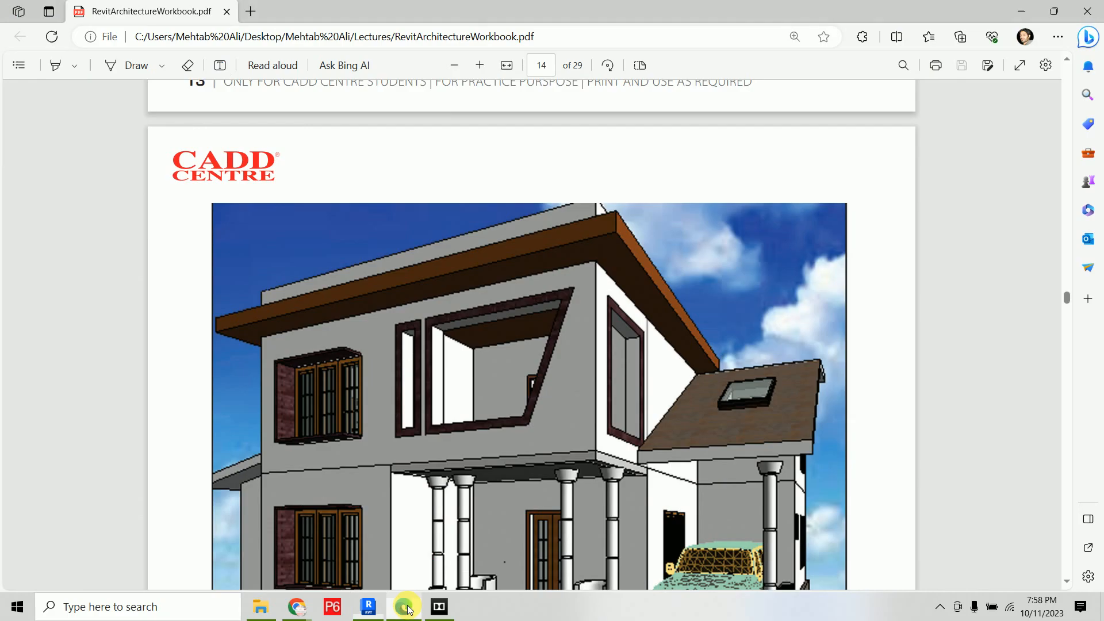
pyautogui.click(368, 607)
# Switch to Chrome, search Google for seamless pbr textures in the interior design tab, and show all web results
pyautogui.click(297, 607)
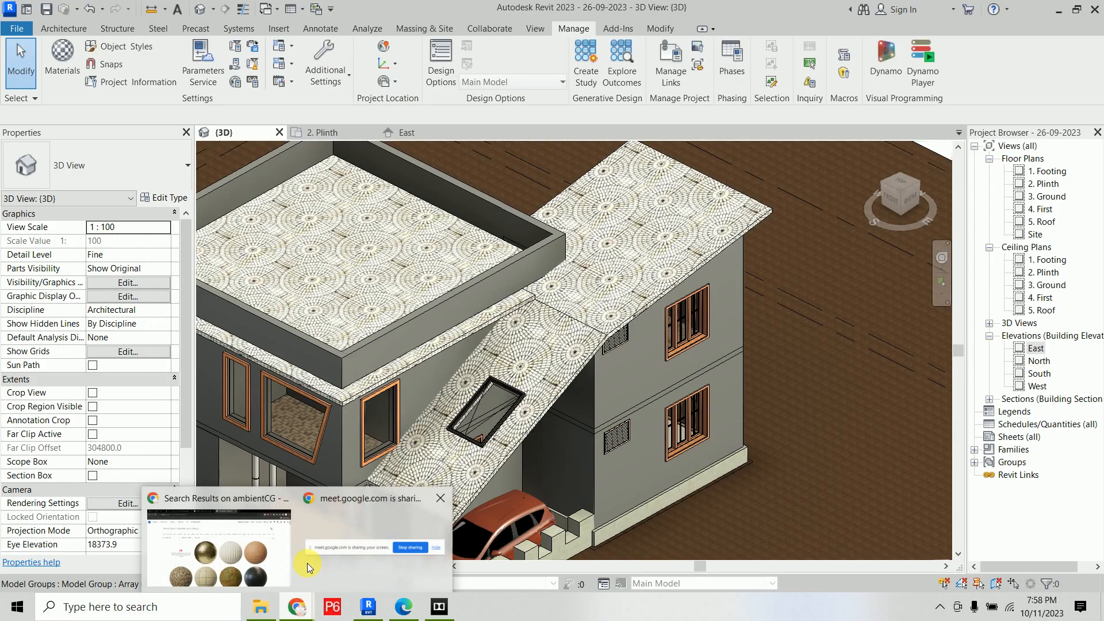
pyautogui.click(255, 516)
pyautogui.click(458, 17)
pyautogui.write('sam')
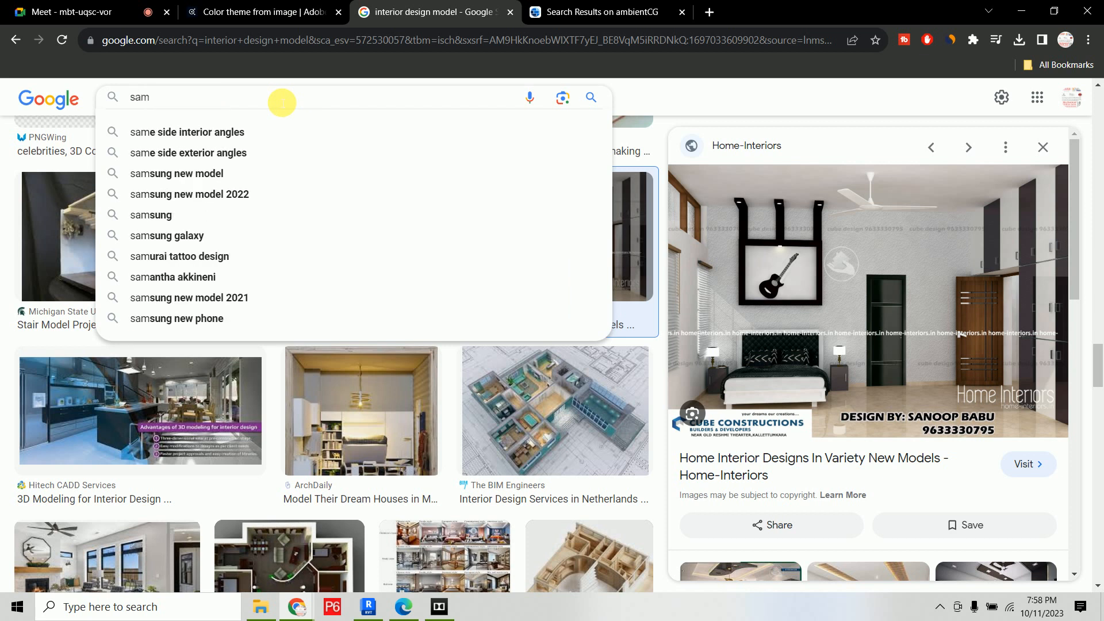
pyautogui.press('BackSpace')
pyautogui.press('BackSpace')
pyautogui.write('eamless p')
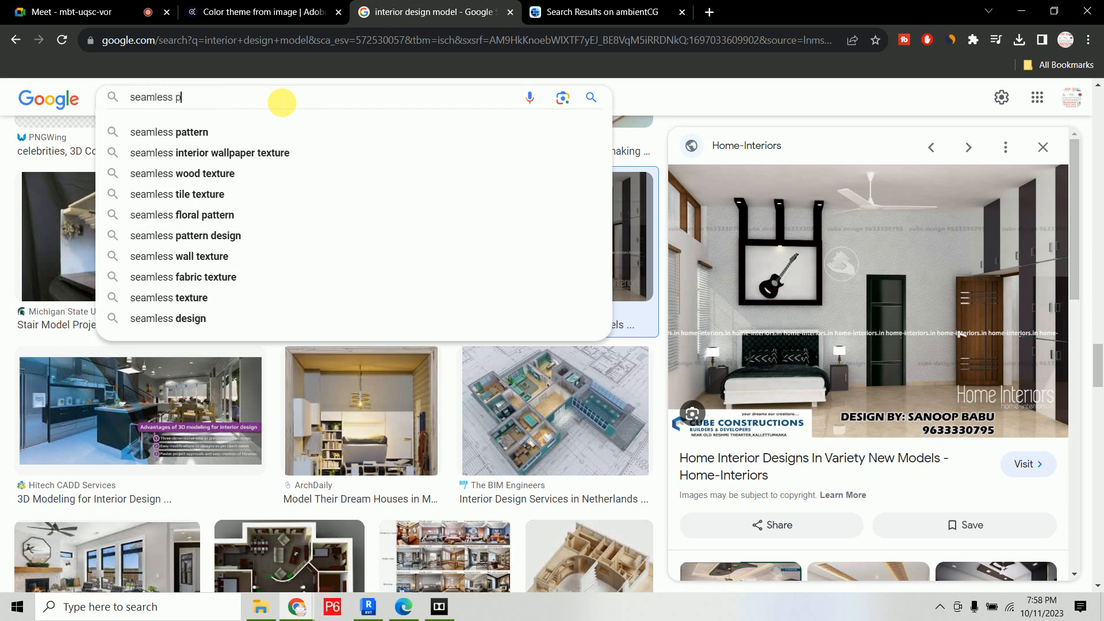
pyautogui.write('br textures')
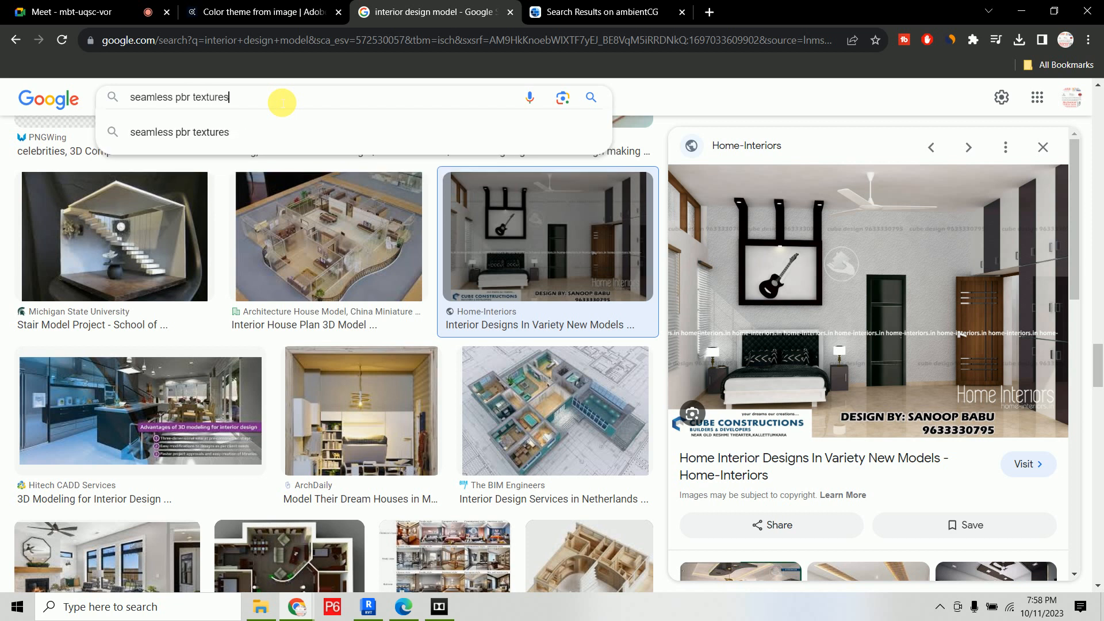
pyautogui.press('Return')
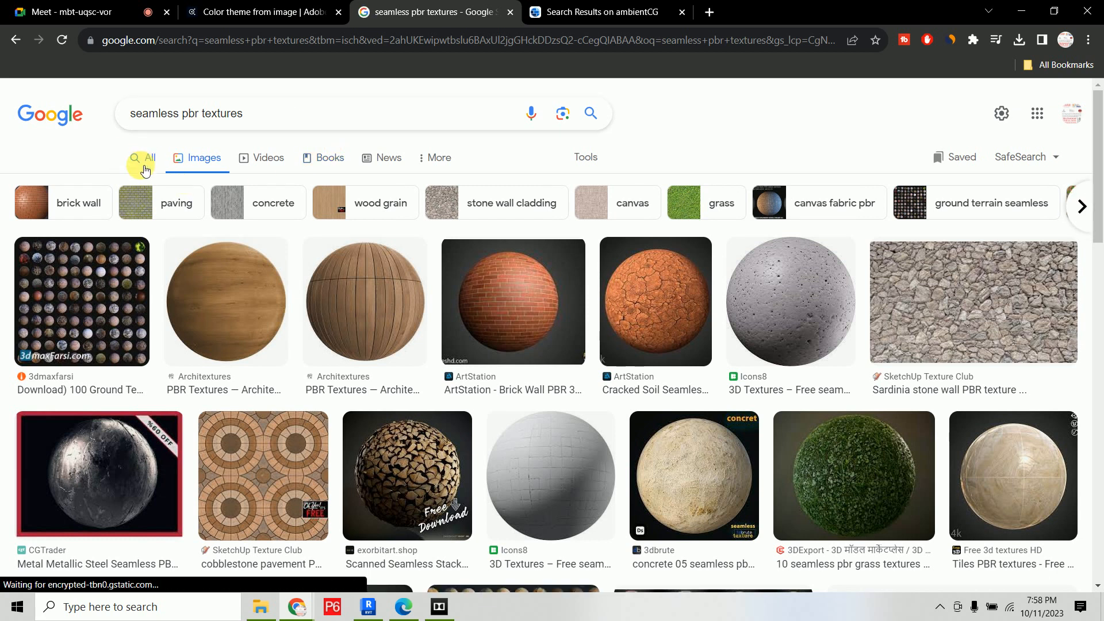
pyautogui.click(145, 169)
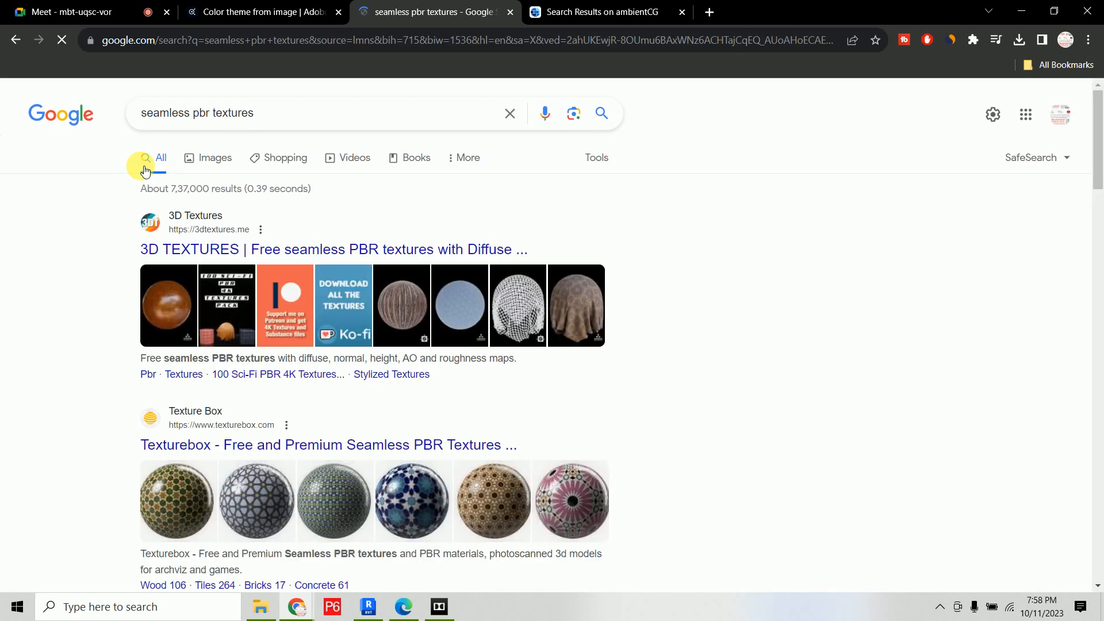
# Open the Texturebox result in a new tab and browse its texture categories, trending and latest assets
pyautogui.scroll(-2, 733, 326)
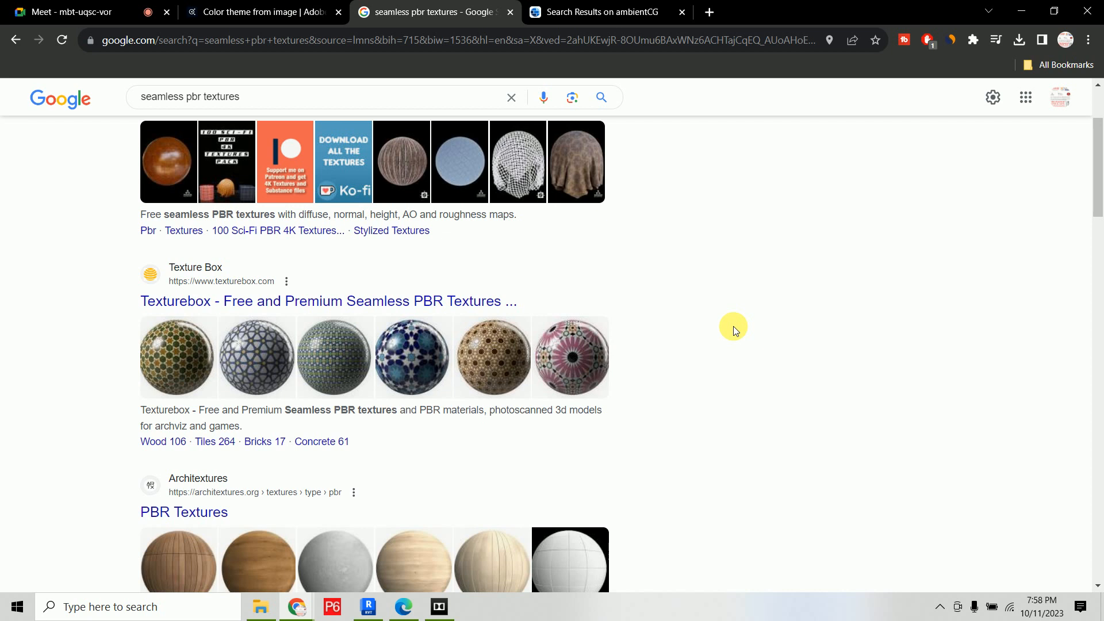
pyautogui.middleClick(315, 300)
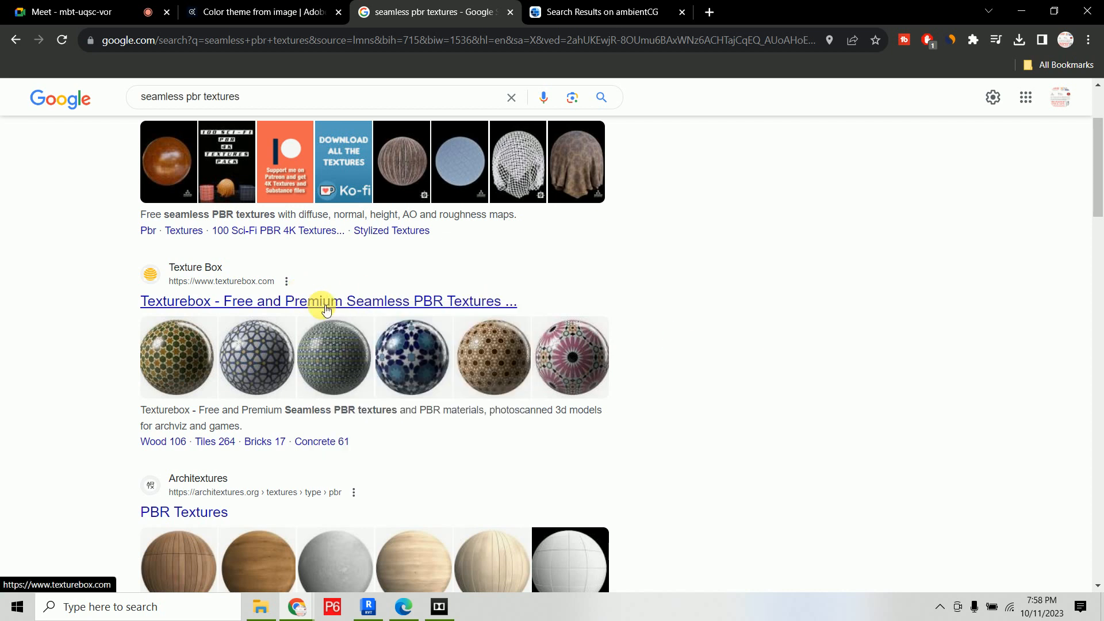
pyautogui.hotkey('ctrl', 'Tab')
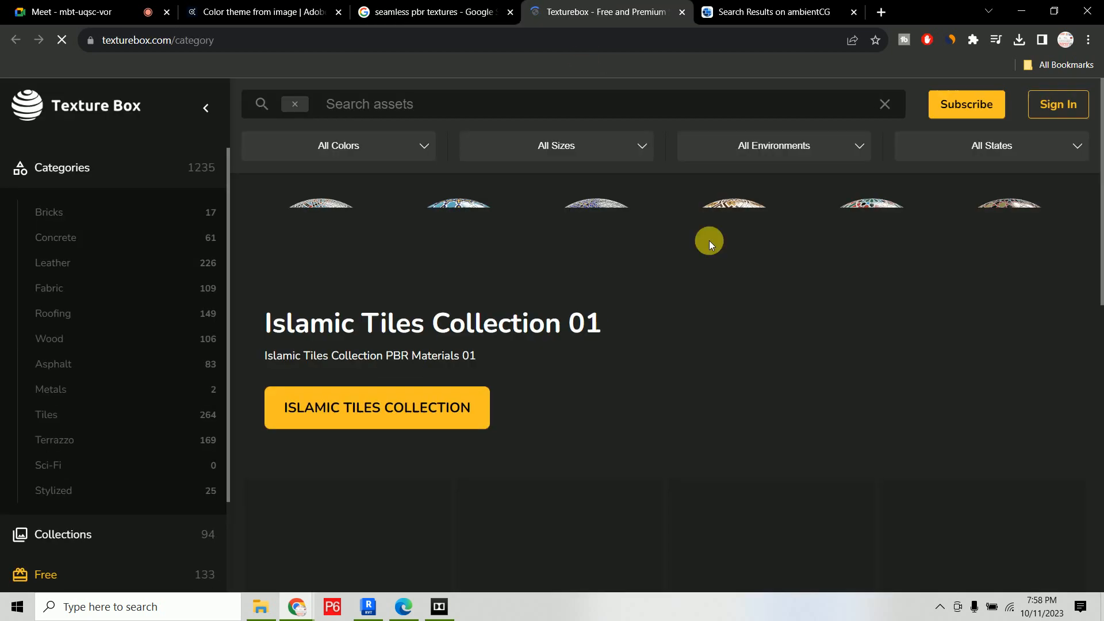
pyautogui.scroll(-1, 603, 321)
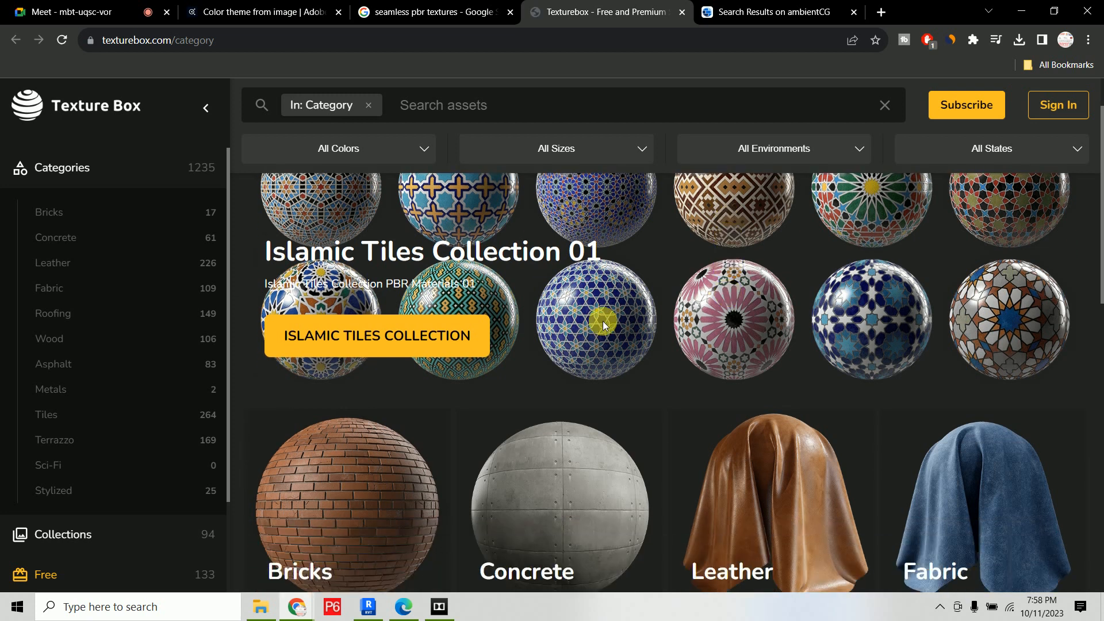
pyautogui.scroll(-3, 839, 323)
pyautogui.scroll(-7, 841, 325)
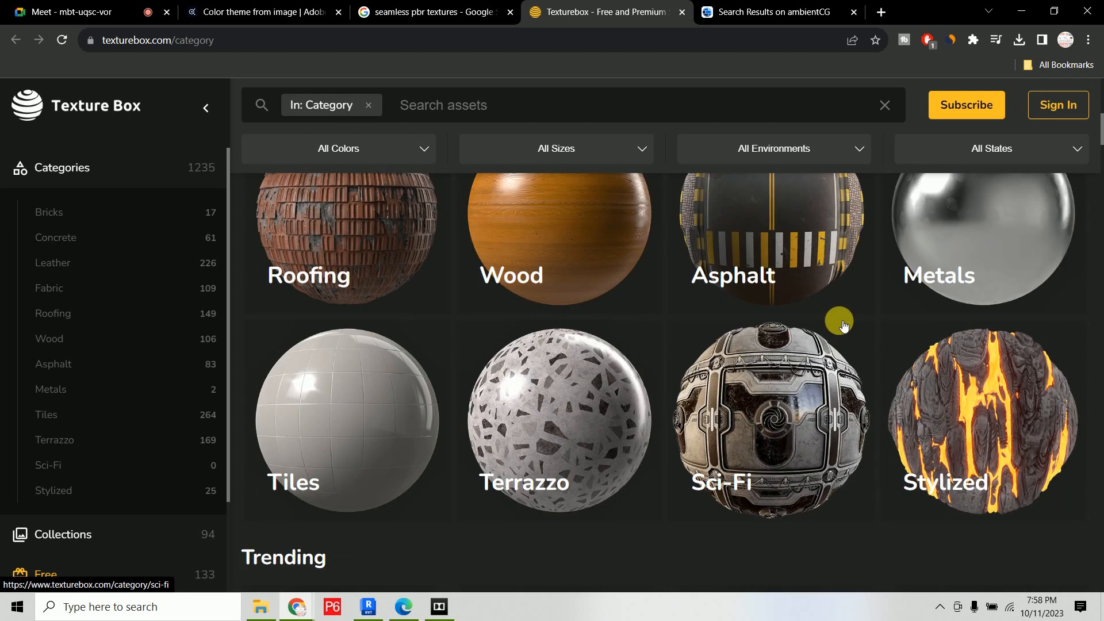
pyautogui.scroll(-3, 840, 323)
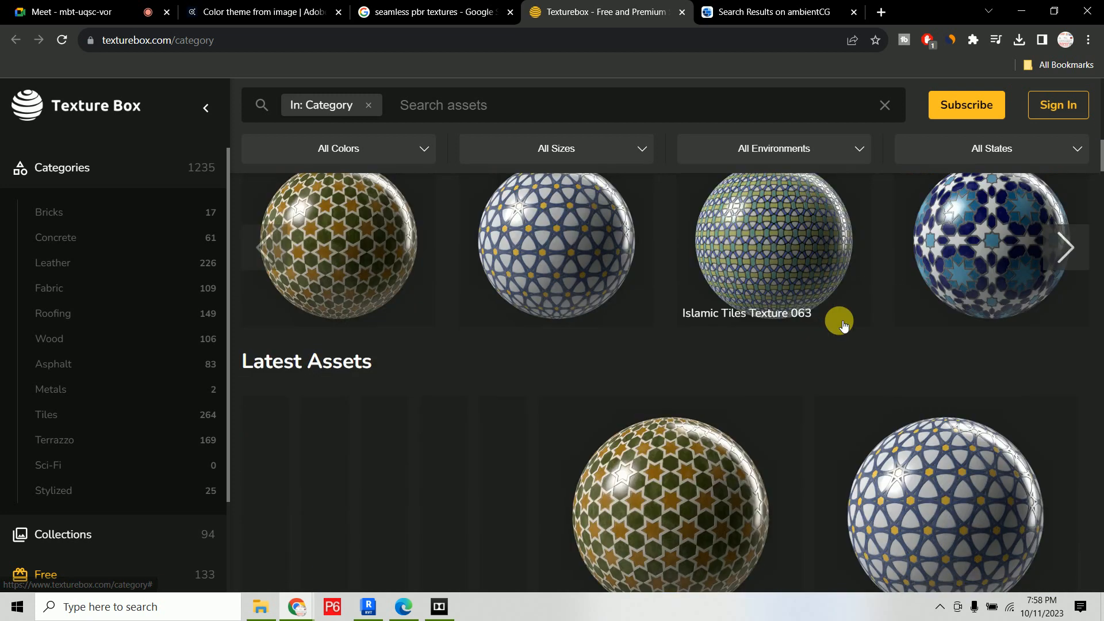
# Open Islamic Tiles Texture 063 on Texturebox and go to the sign-in page required for its download
pyautogui.click(803, 265)
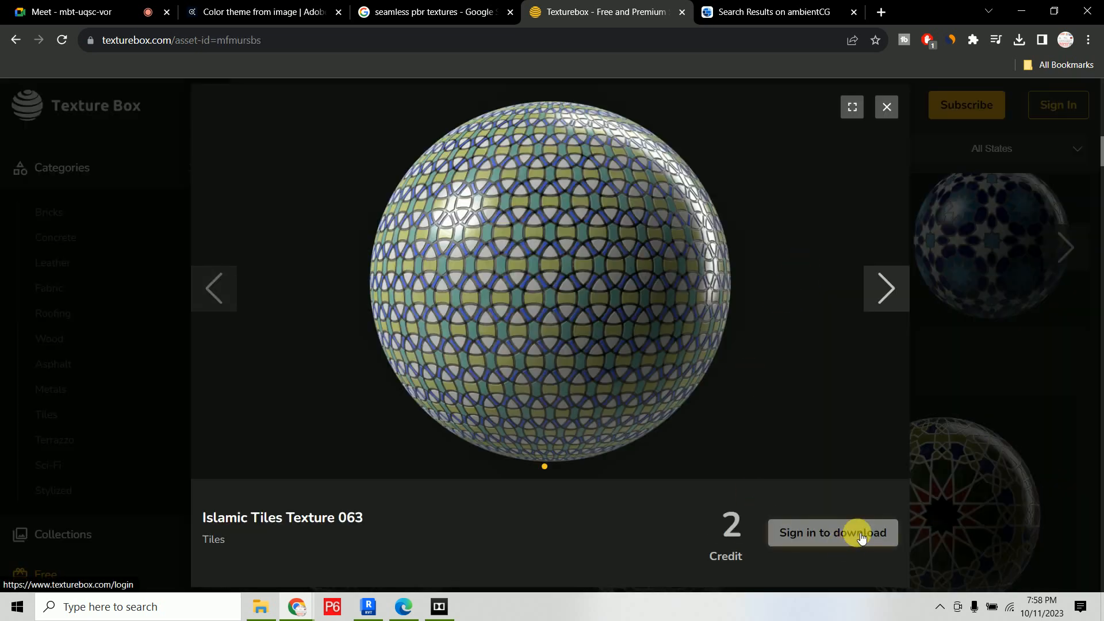
pyautogui.click(821, 534)
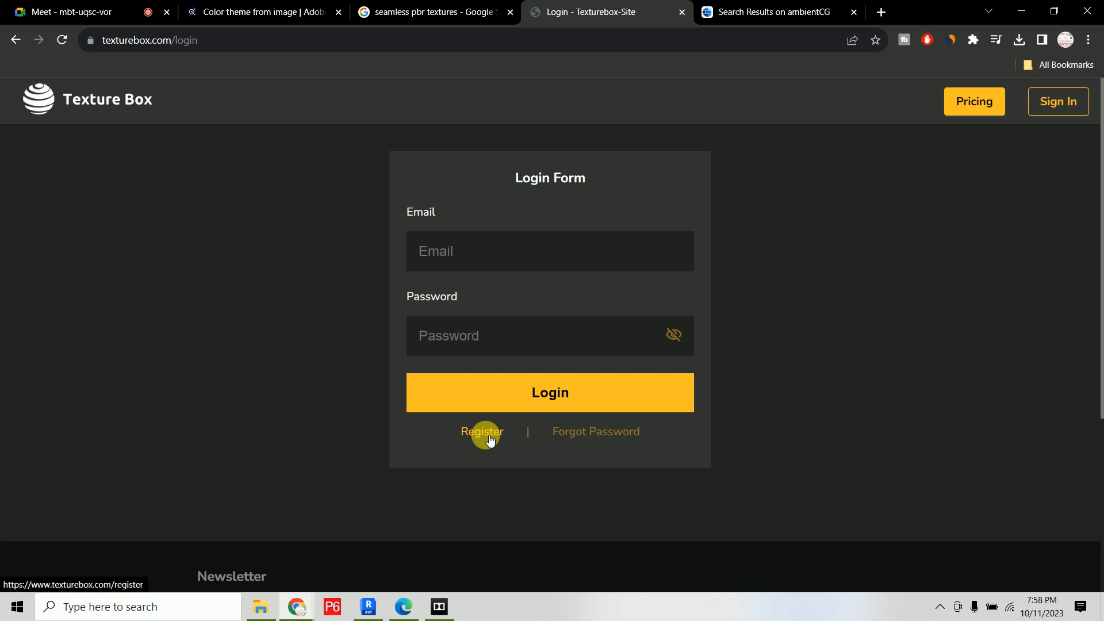
# Close the Texturebox login page and open the Architextures PBR Textures search result in a new tab
pyautogui.click(682, 13)
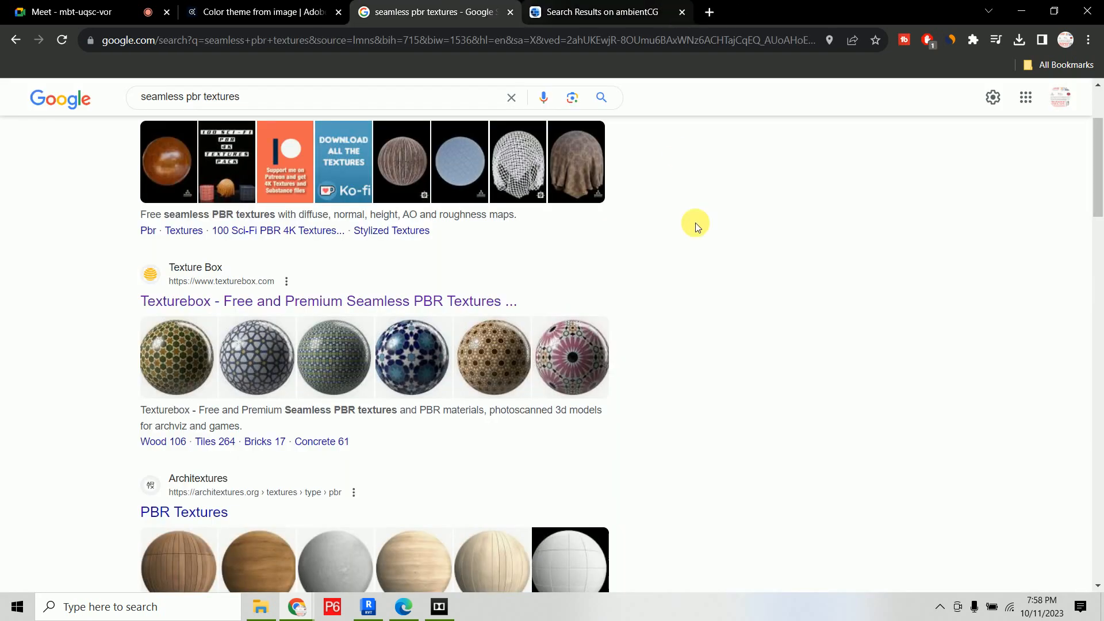
pyautogui.scroll(-2, 709, 260)
pyautogui.scroll(-1, 711, 263)
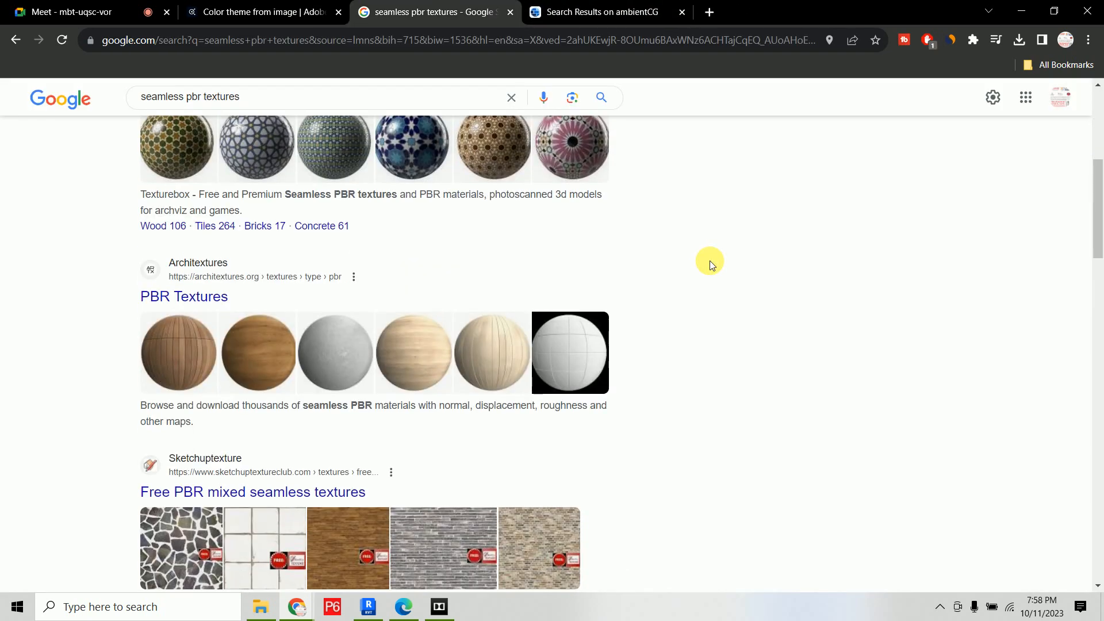
pyautogui.scroll(-3, 710, 263)
pyautogui.scroll(2, 247, 155)
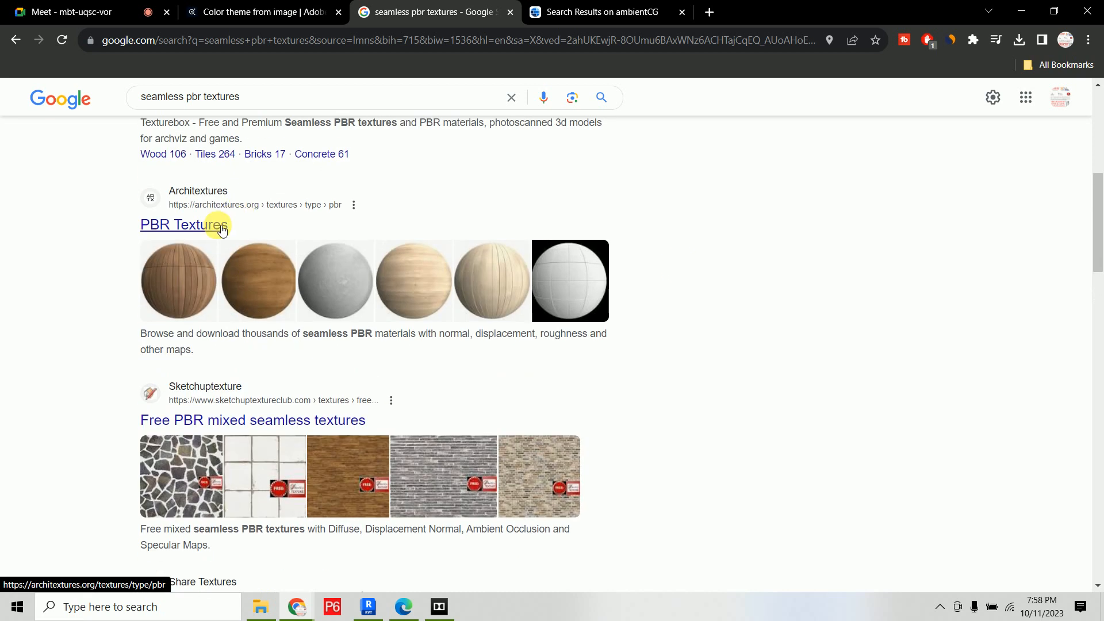
pyautogui.middleClick(196, 234)
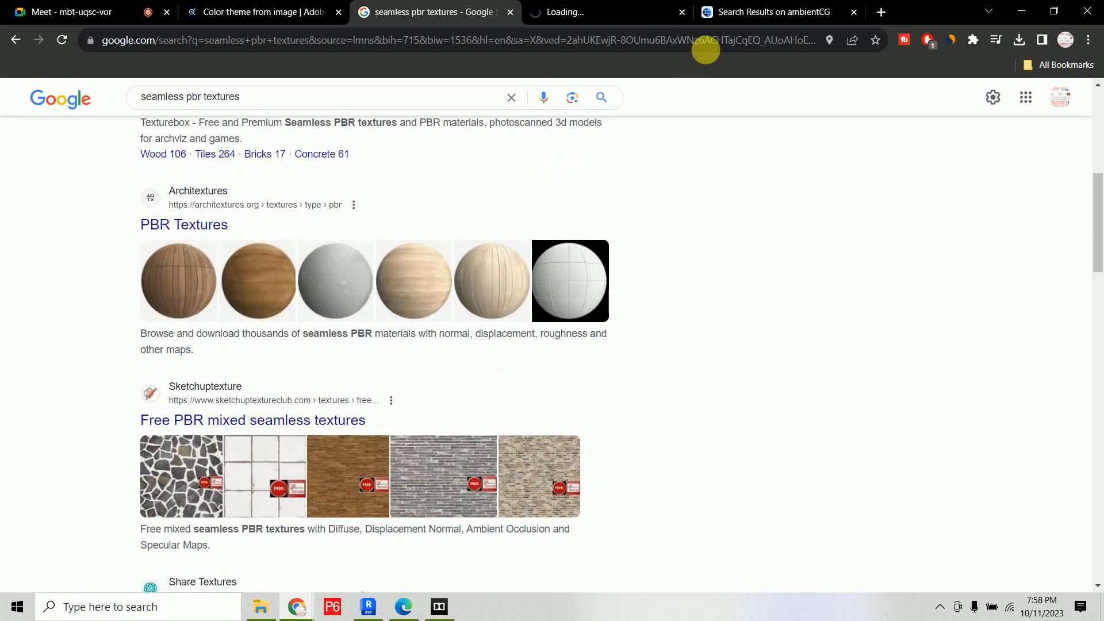
pyautogui.click(604, 12)
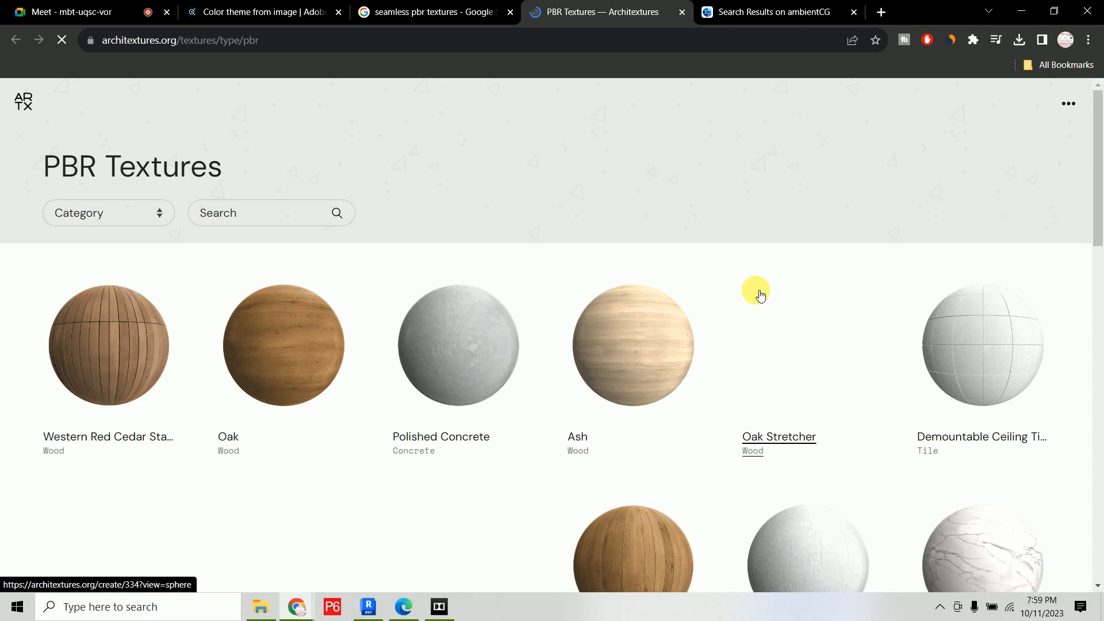
# Browse the Architextures PBR textures and open one of them in the site's texture editor
pyautogui.scroll(-5, 718, 232)
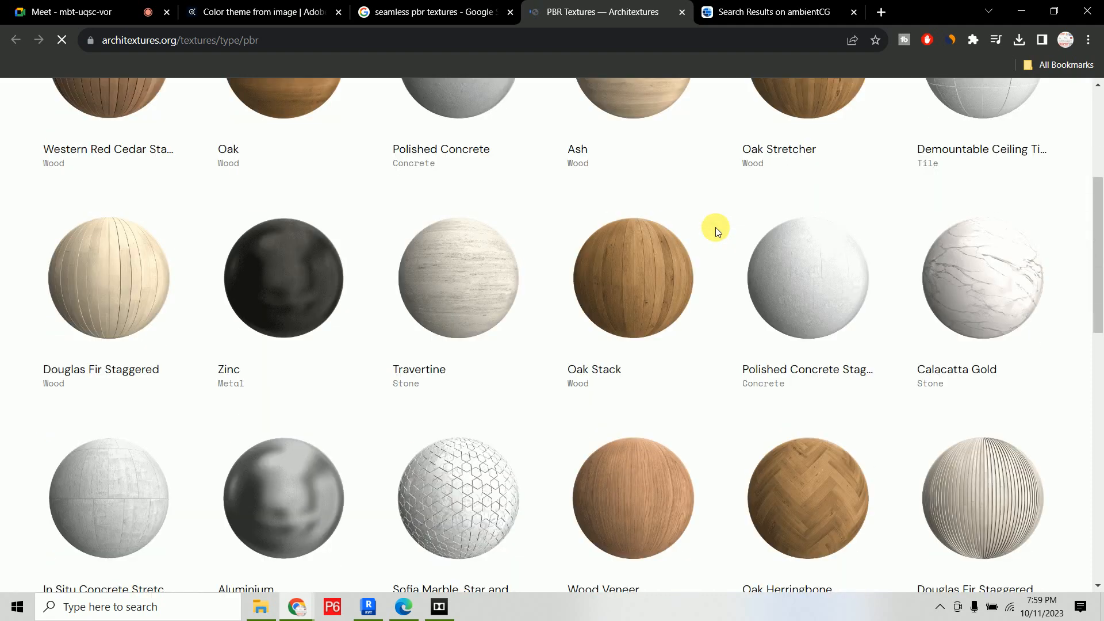
pyautogui.scroll(-3, 741, 460)
pyautogui.click(815, 379)
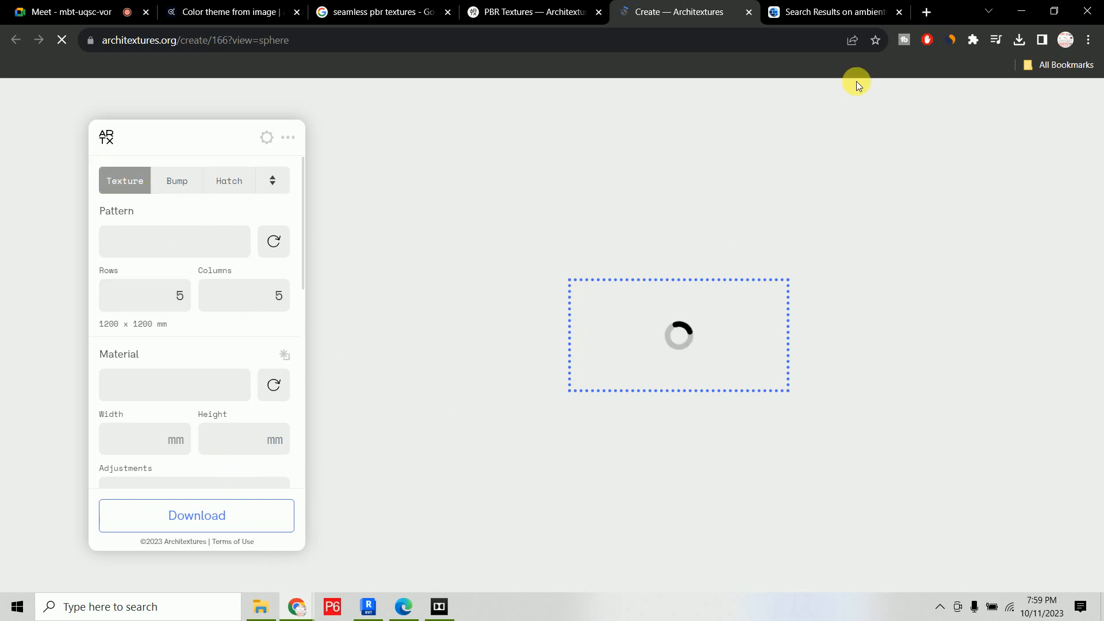
# Return to the ambientCG results, filter the materials by the Floor tag and browse the floor textures
pyautogui.click(831, 8)
pyautogui.scroll(-1, 694, 239)
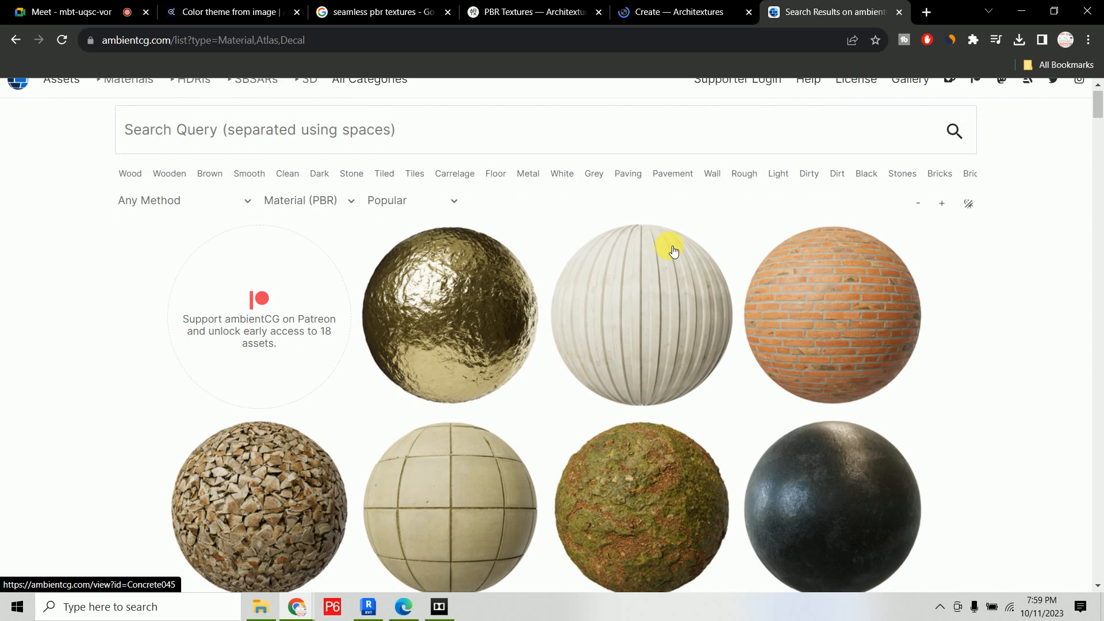
pyautogui.scroll(1, 674, 251)
pyautogui.click(500, 189)
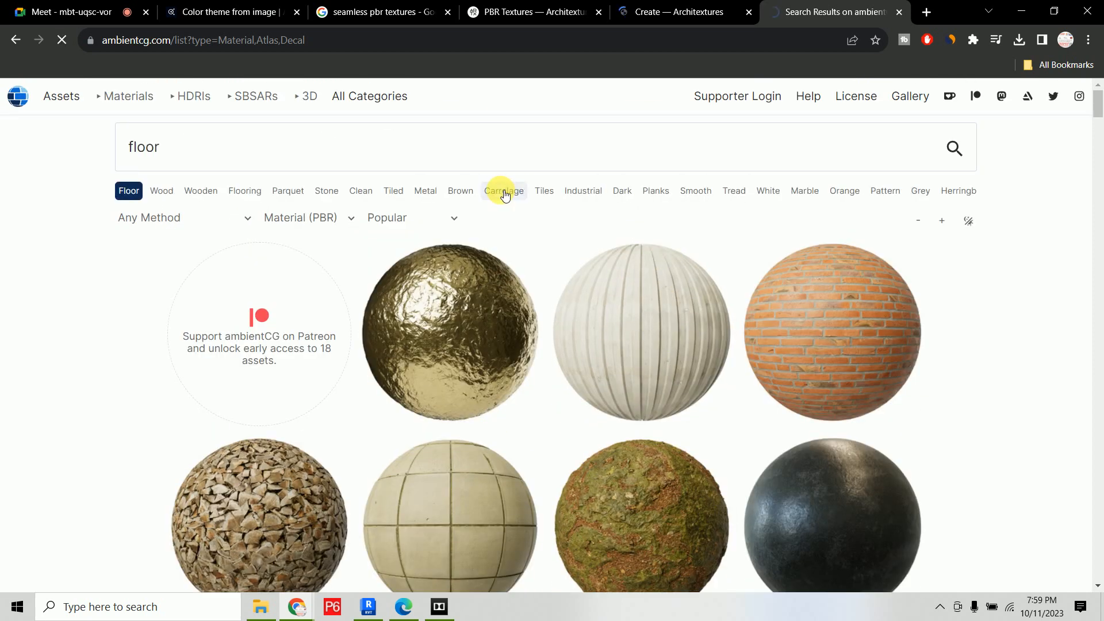
pyautogui.scroll(-15, 851, 377)
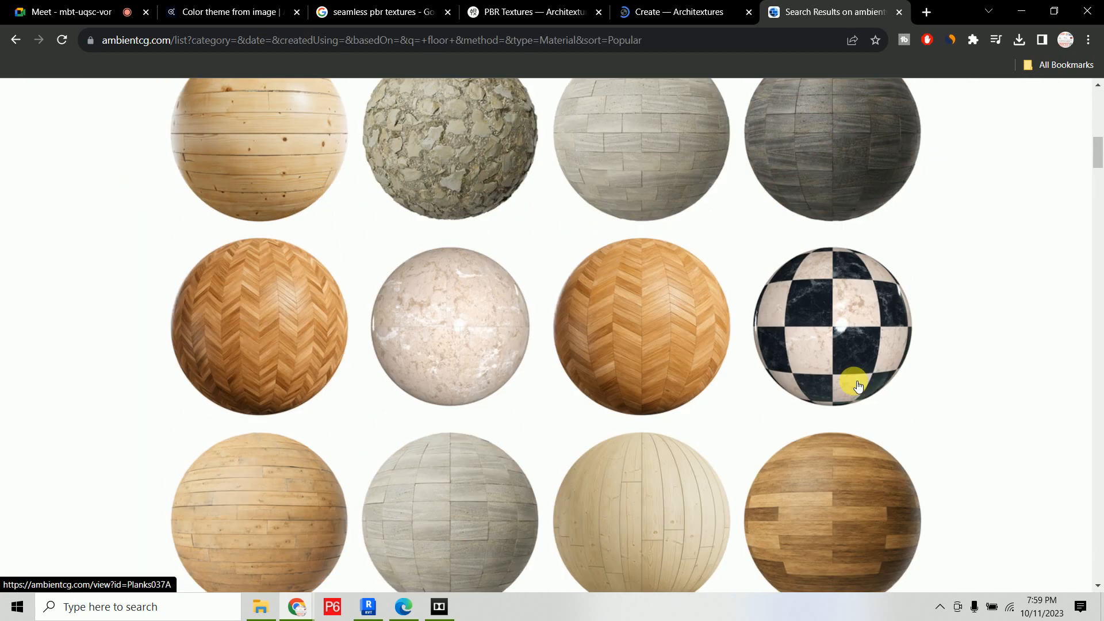
pyautogui.scroll(-3, 858, 391)
pyautogui.scroll(-3, 850, 400)
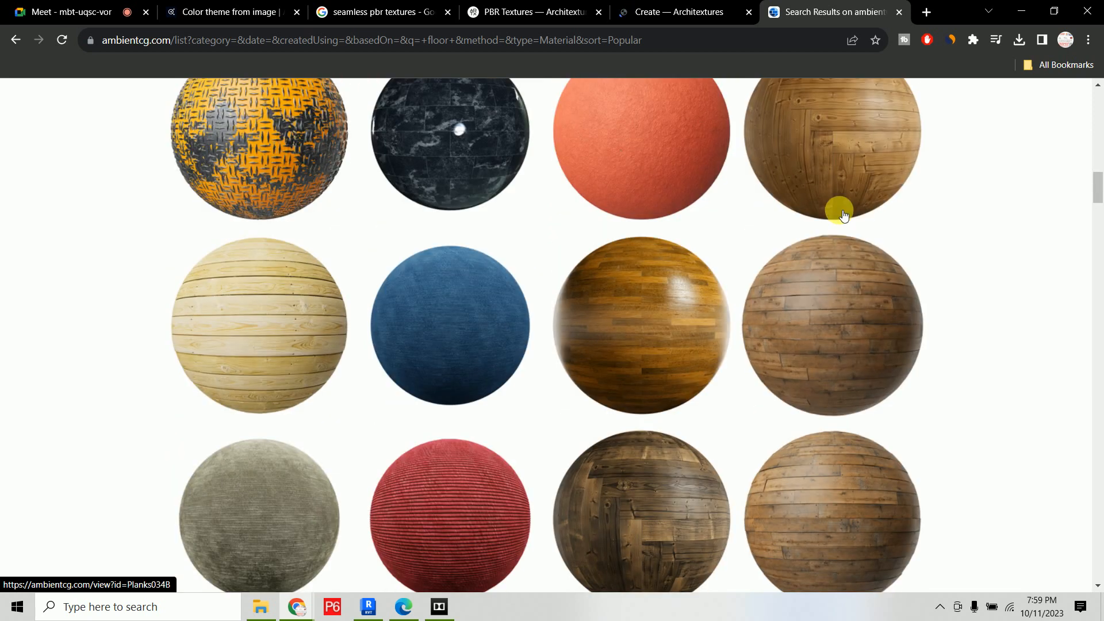
# Open Wood Floor 034 on ambientCG, download its 1K-JPG zip and show the downloaded file in its folder
pyautogui.click(841, 197)
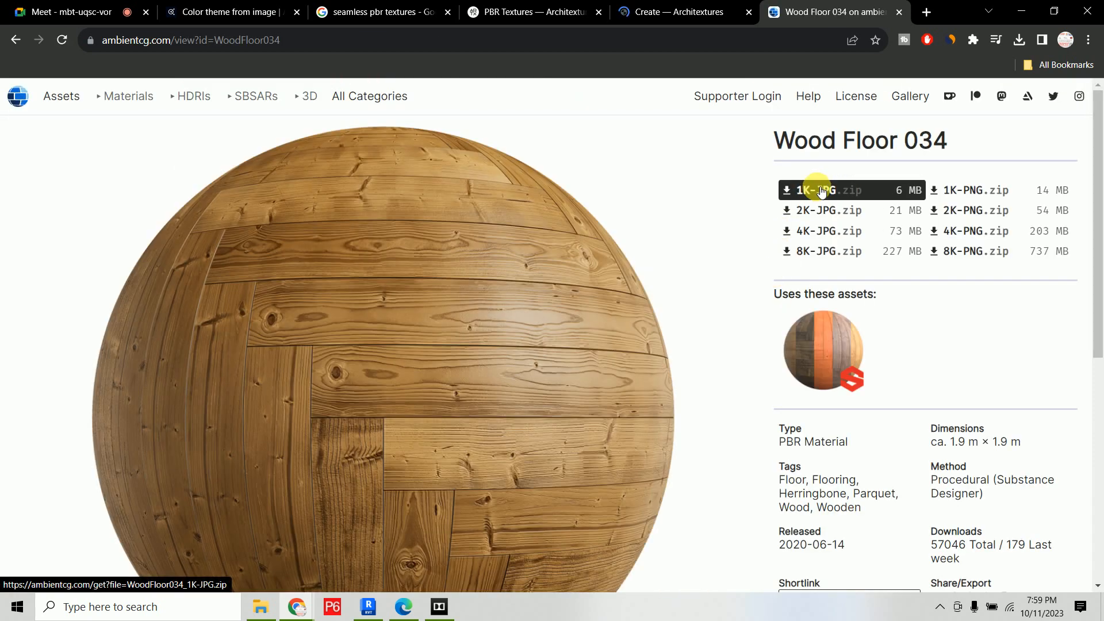
pyautogui.click(821, 192)
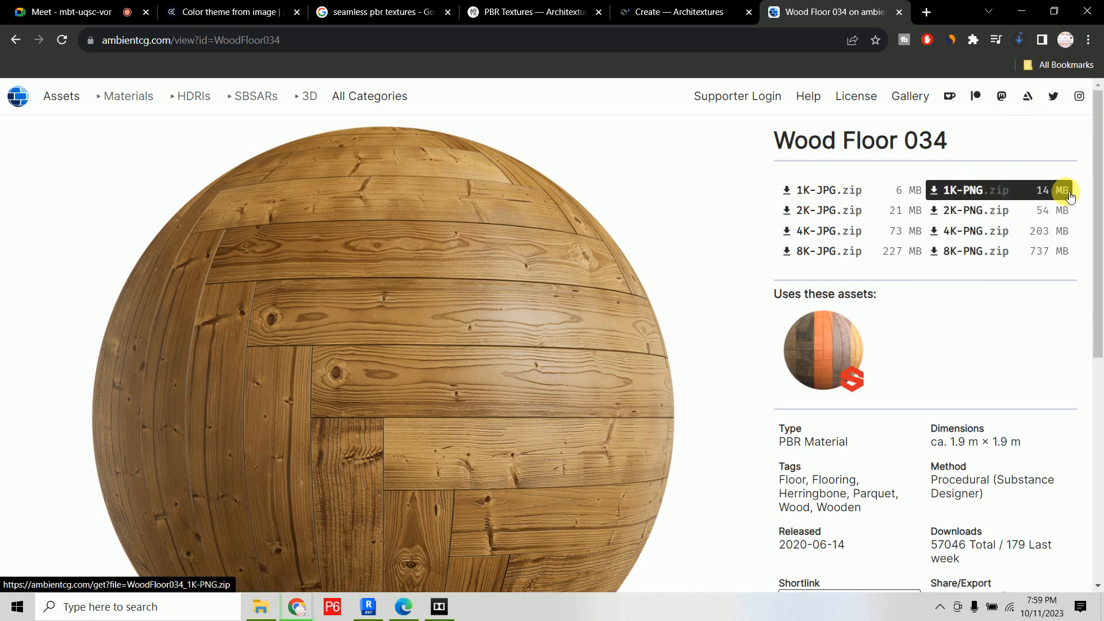
pyautogui.moveTo(1071, 196)
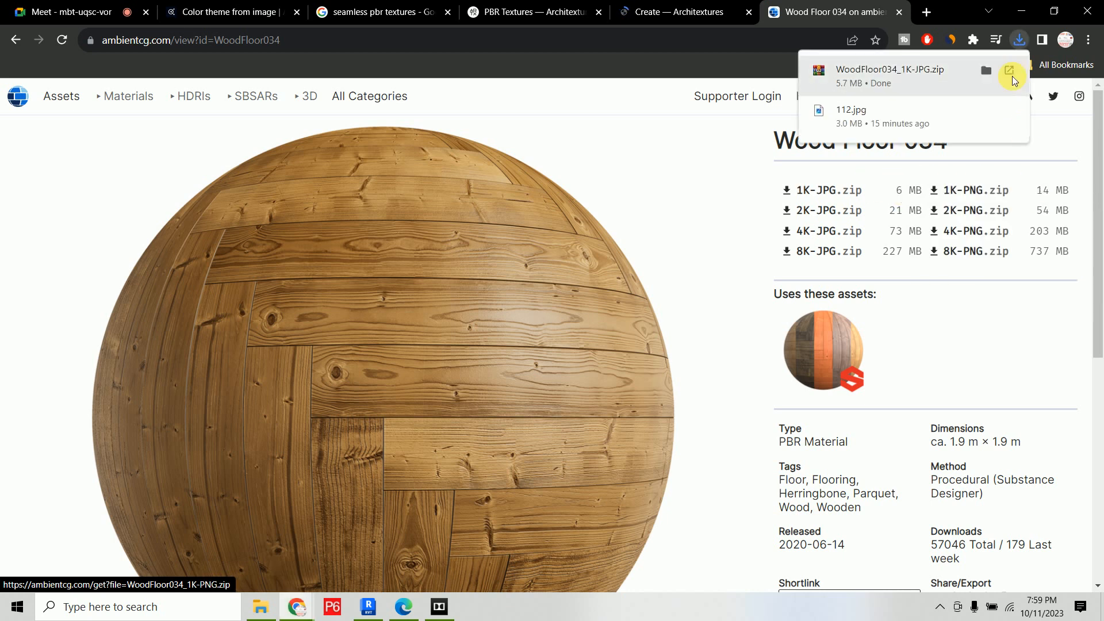
pyautogui.click(986, 74)
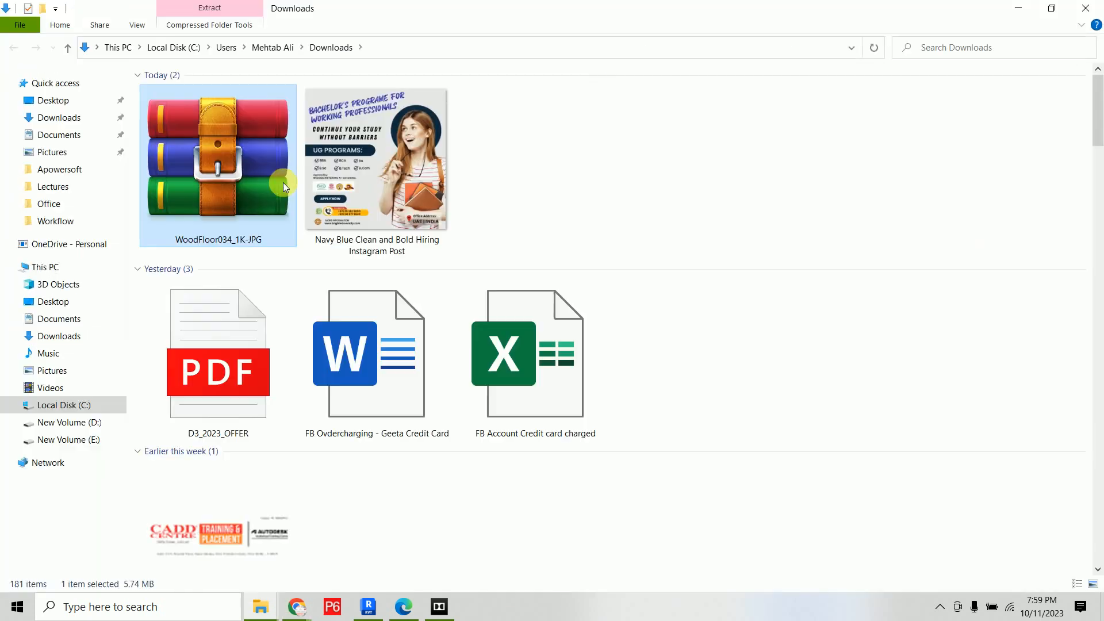
# Extract the WoodFloor034_1K-JPG archive in Downloads, open the extracted folder and enlarge its file thumbnails
pyautogui.rightClick(234, 170)
pyautogui.click(313, 261)
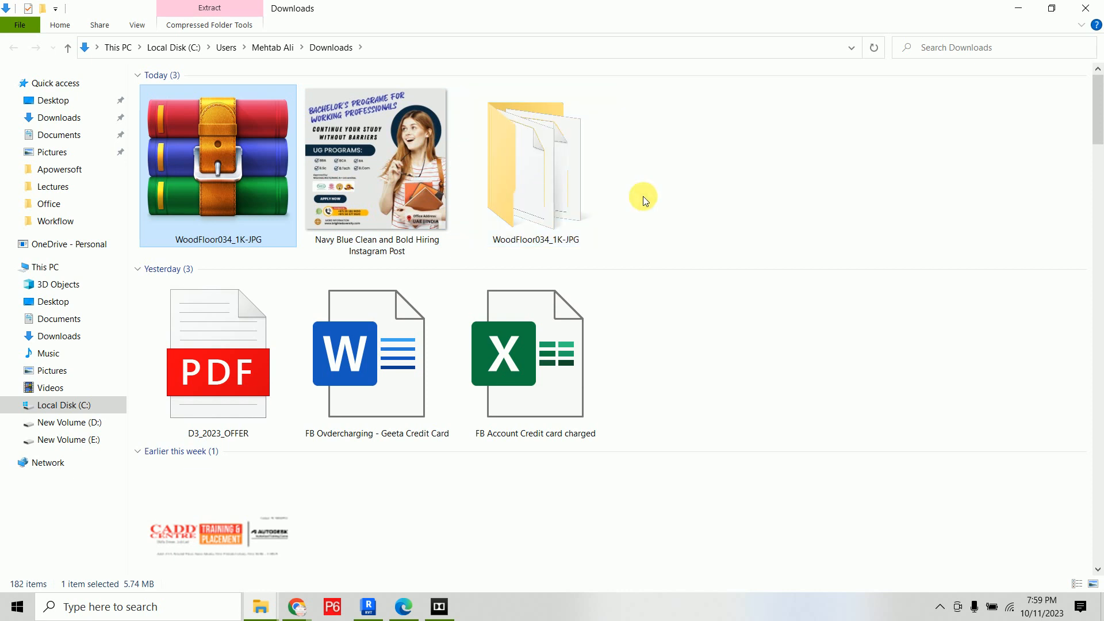
pyautogui.doubleClick(553, 193)
pyautogui.rightClick(351, 247)
pyautogui.moveTo(362, 247)
pyautogui.click(499, 248)
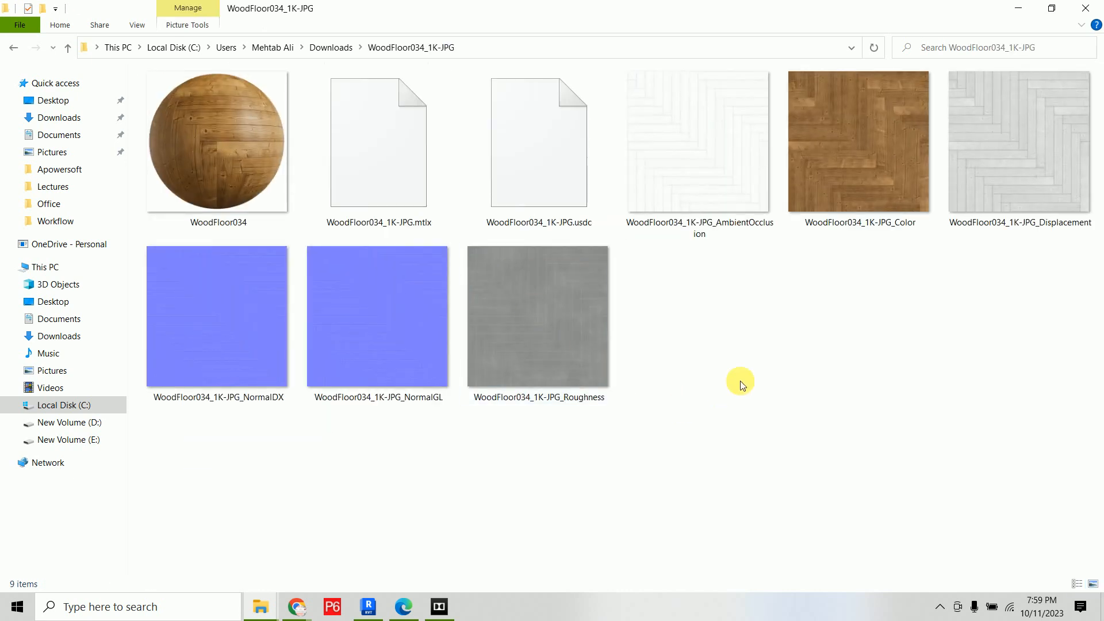
# Examine the WoodFloor034 Displacement, Roughness, NormalGL and Color texture maps in the extracted folder
pyautogui.click(833, 210)
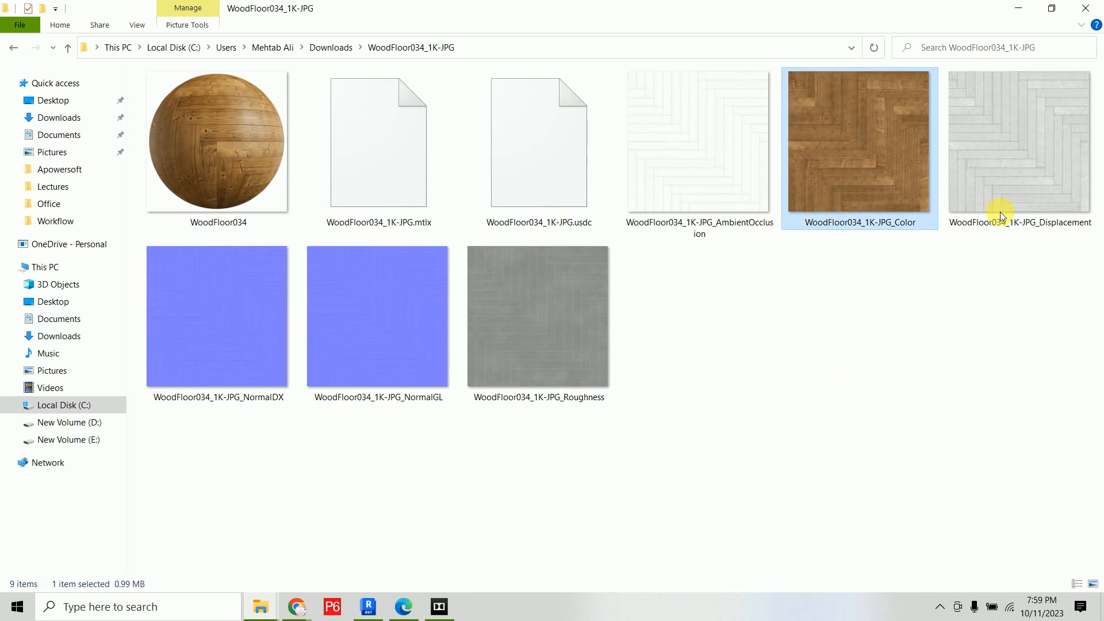
pyautogui.click(1006, 190)
pyautogui.click(950, 421)
pyautogui.click(578, 309)
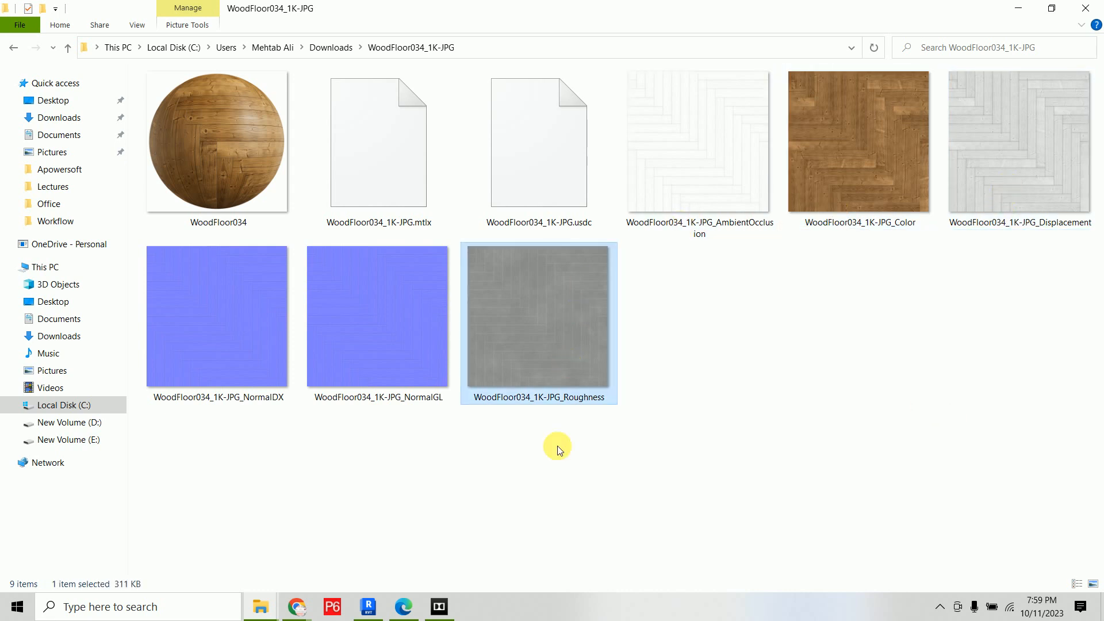
pyautogui.click(330, 379)
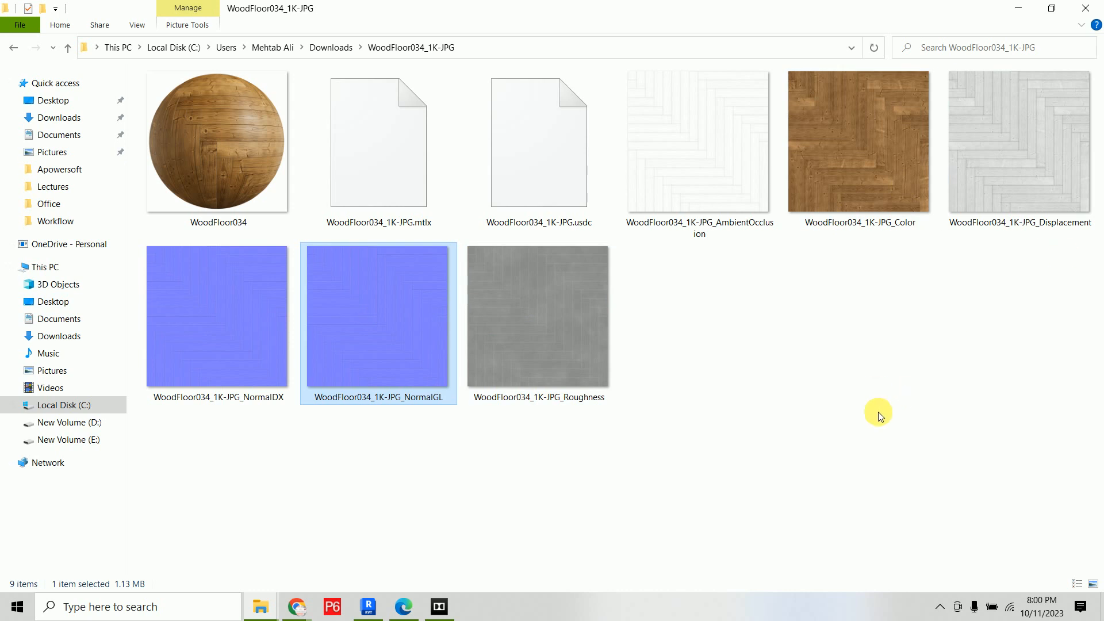
pyautogui.click(907, 171)
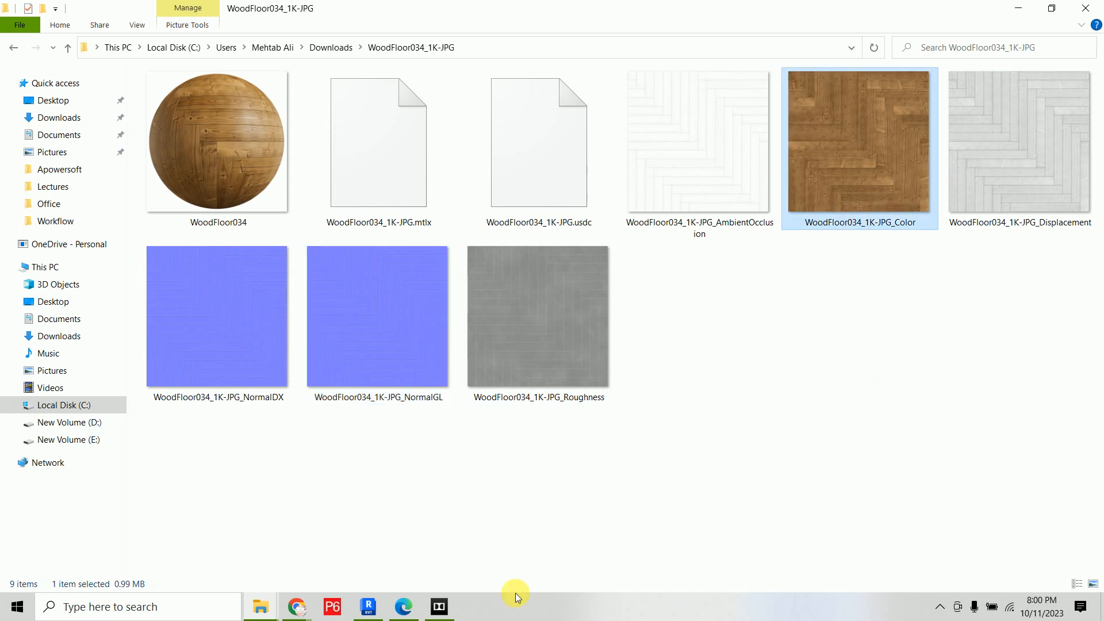
# Switch to Revit and, in the Material Browser, duplicate Brick, Common with its assets under the name florr
pyautogui.click(368, 607)
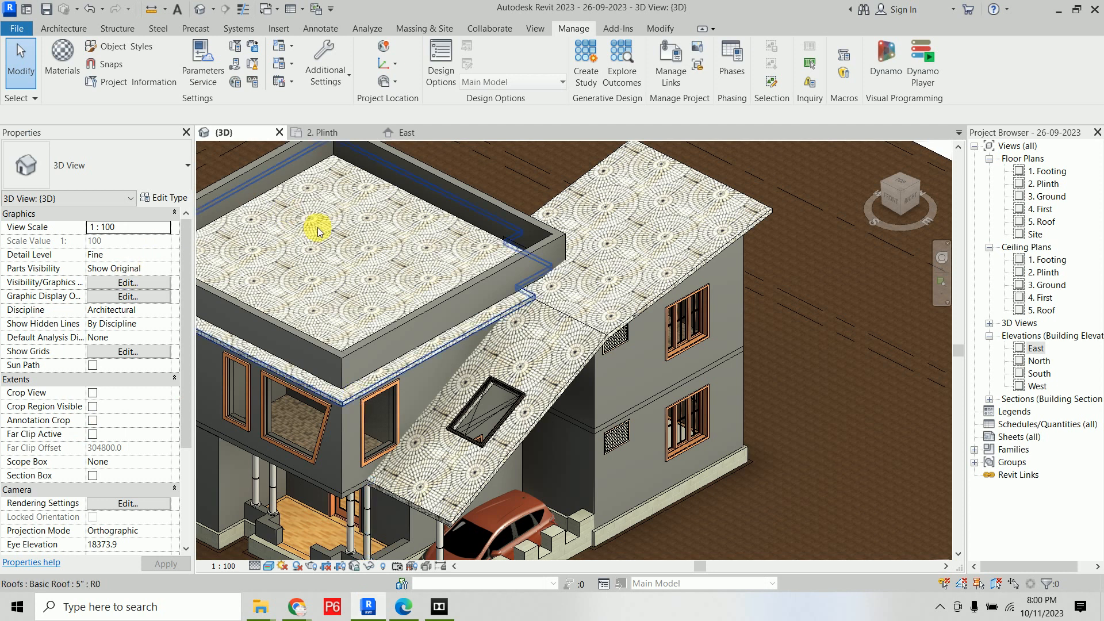
pyautogui.click(62, 58)
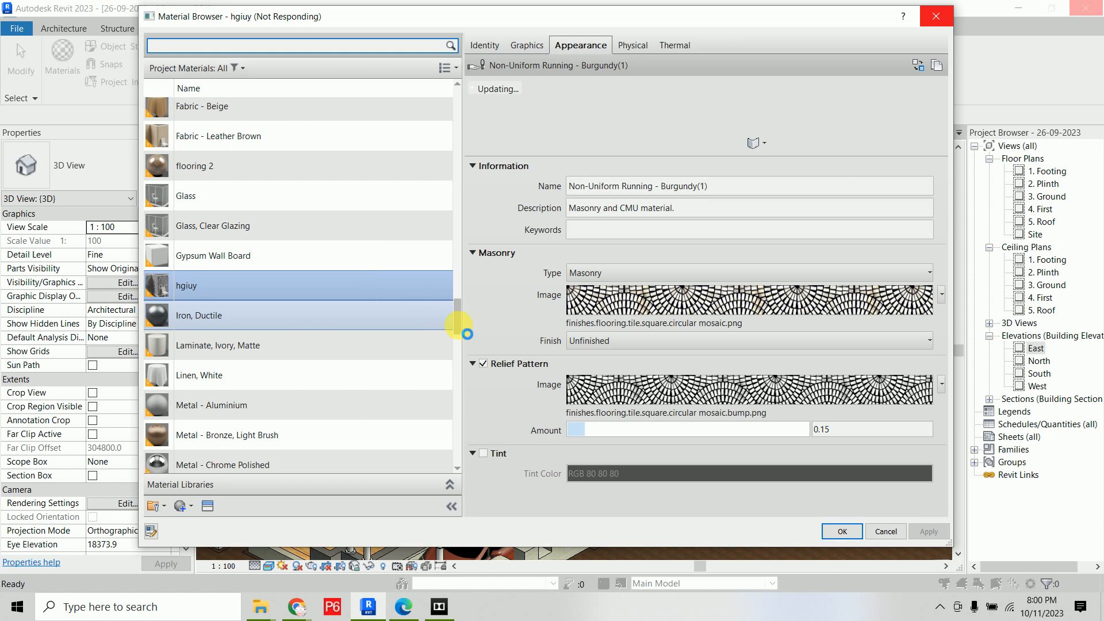
pyautogui.moveTo(459, 325); pyautogui.dragTo(458, 198)
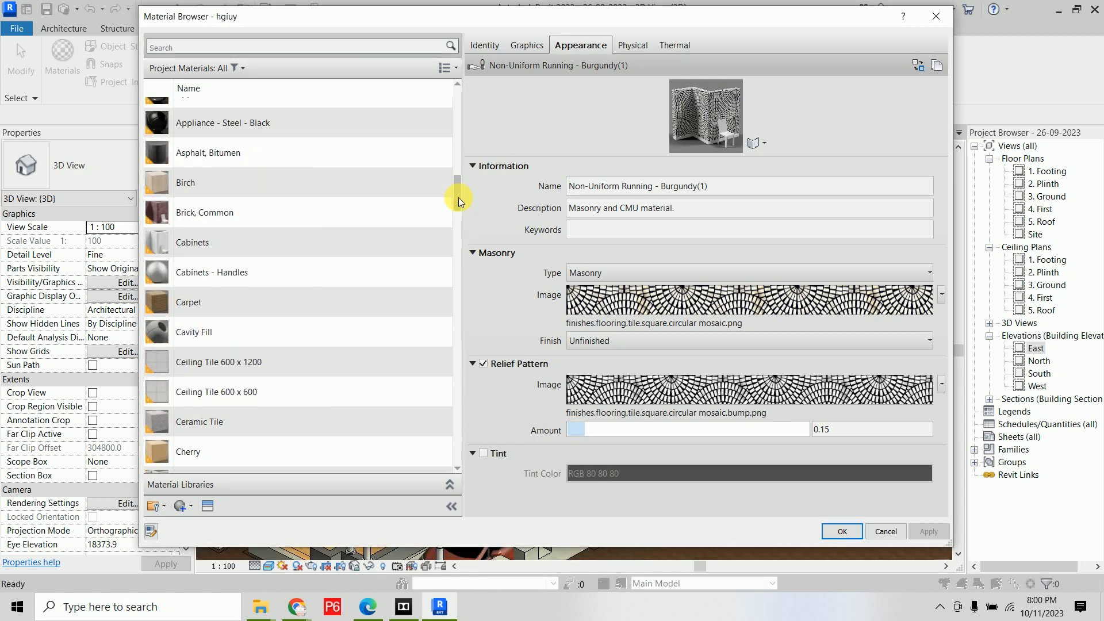
pyautogui.rightClick(229, 295)
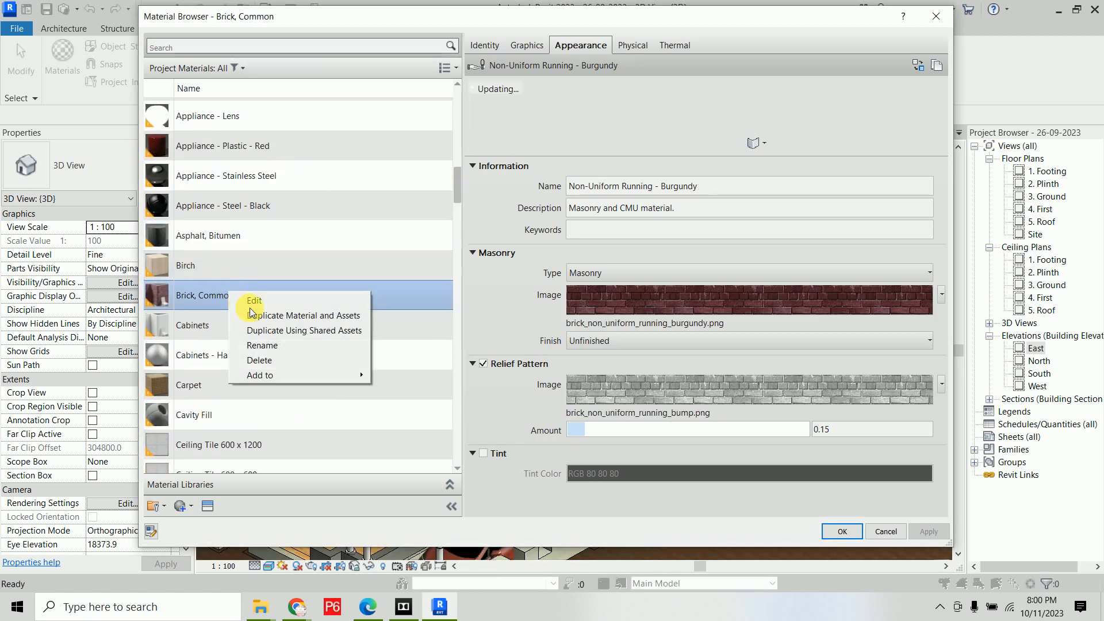
pyautogui.click(254, 314)
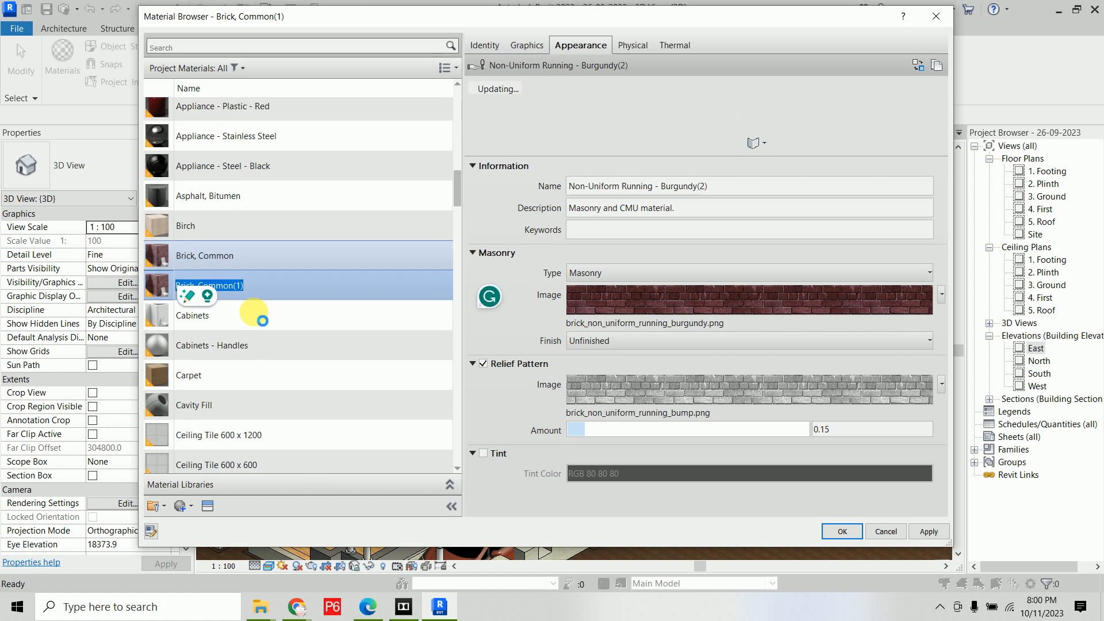
pyautogui.write('florr')
pyautogui.click(256, 318)
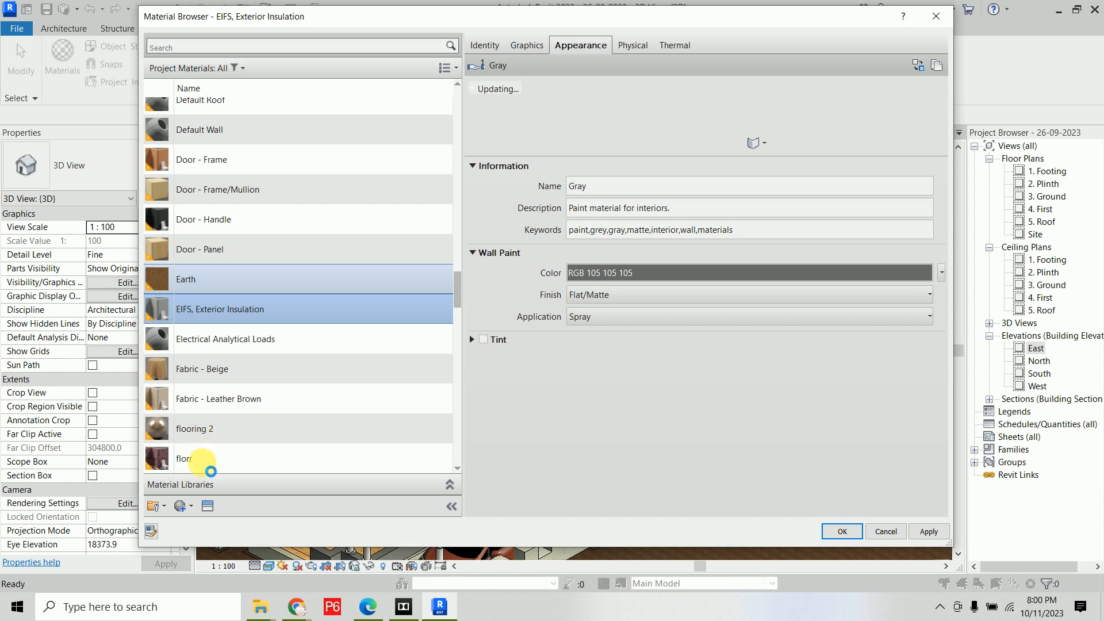
# Replace the florr material's masonry image with WoodFloor034_1K-JPG_Color.jpg from the extracted folder in Downloads
pyautogui.scroll(-3, 195, 458)
pyautogui.click(217, 282)
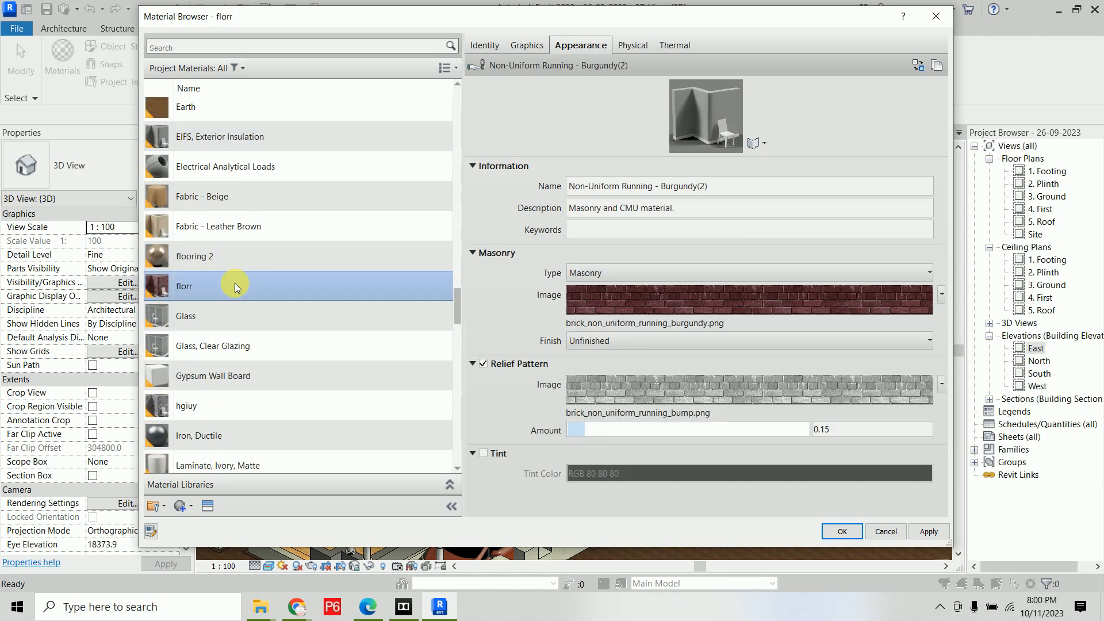
pyautogui.click(700, 321)
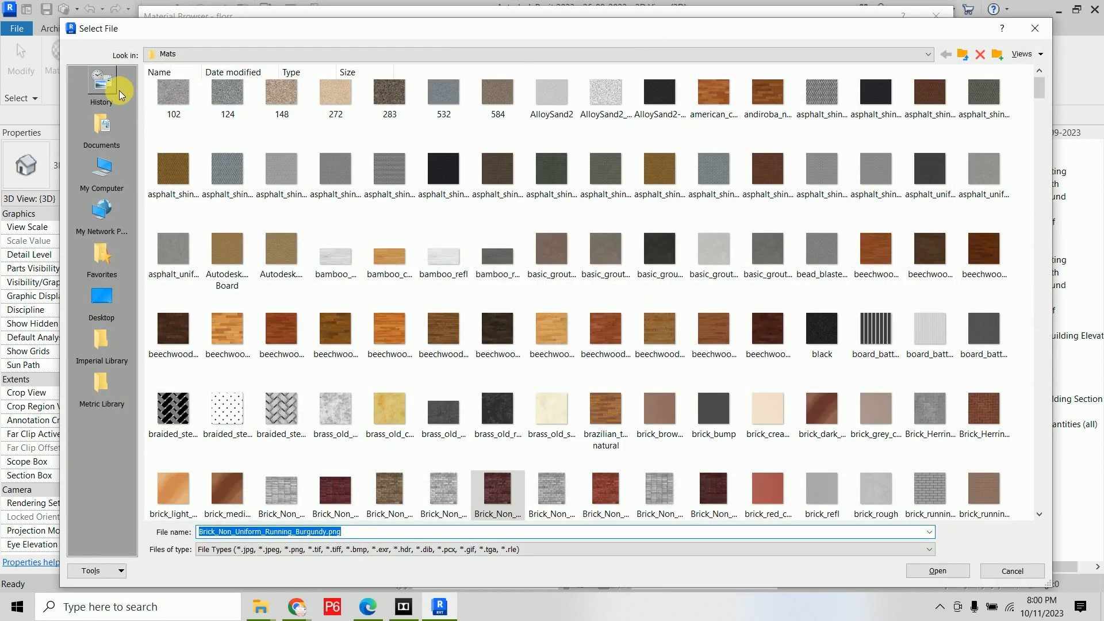
pyautogui.click(102, 186)
pyautogui.doubleClick(343, 136)
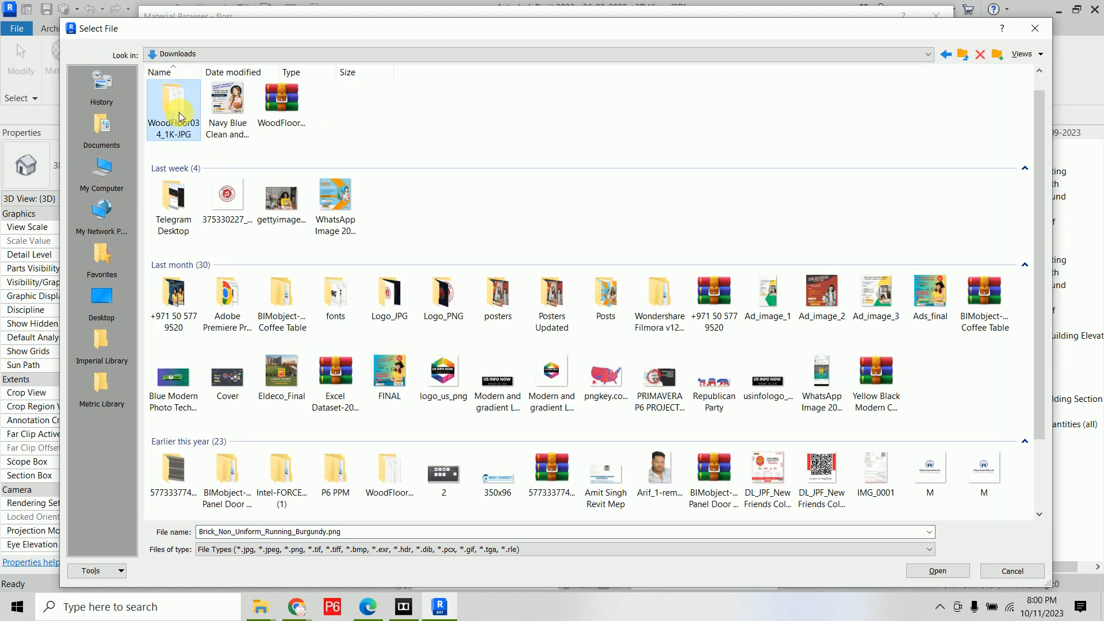
pyautogui.doubleClick(194, 135)
pyautogui.click(294, 128)
pyautogui.doubleClick(293, 129)
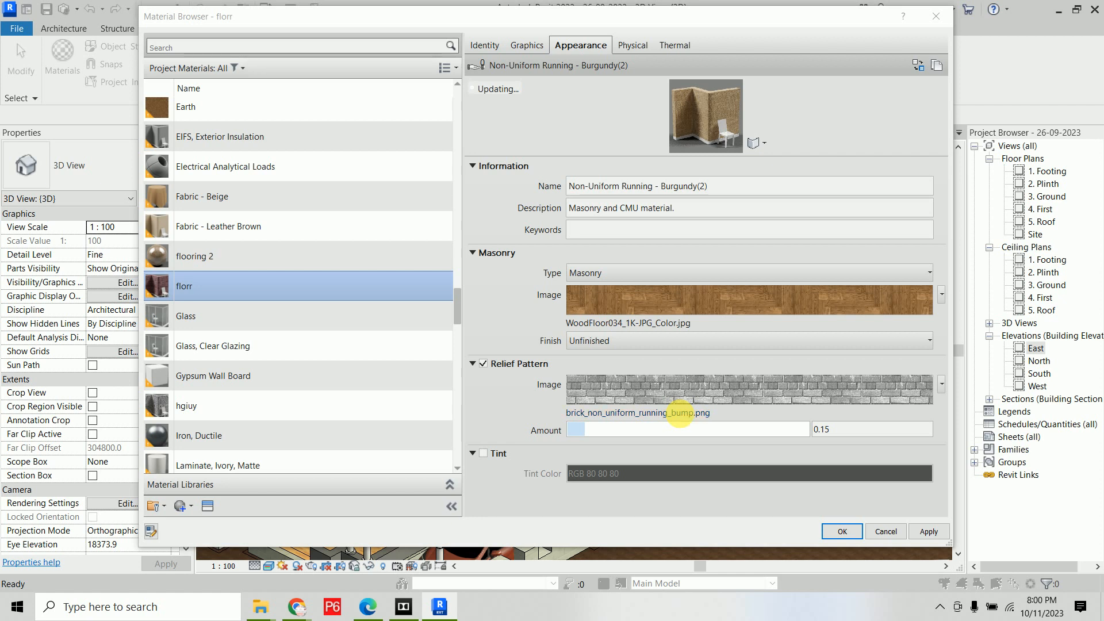
# Set the florr relief pattern image to WoodFloor034_1K-JPG_NormalDX.jpg and accept the material changes
pyautogui.click(682, 413)
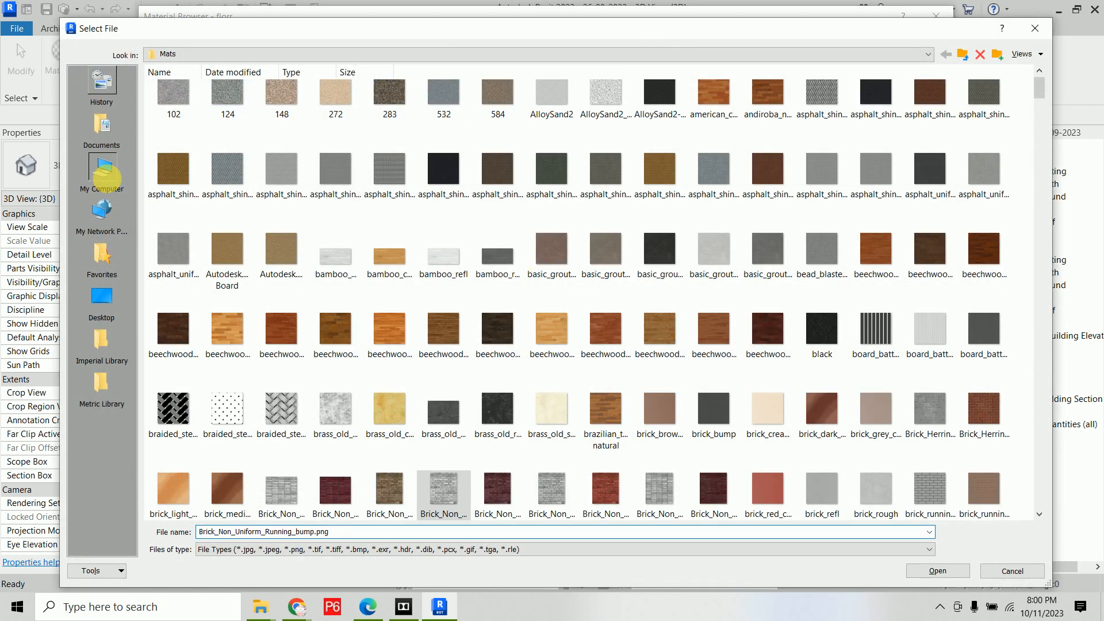
pyautogui.click(104, 172)
pyautogui.doubleClick(345, 129)
pyautogui.doubleClick(169, 112)
pyautogui.click(389, 115)
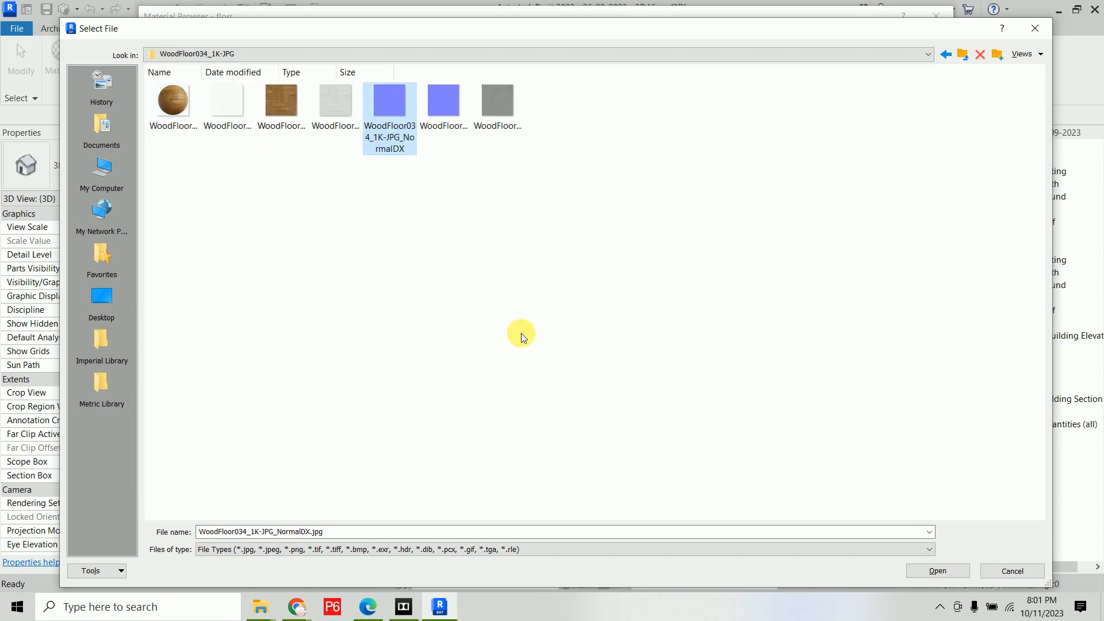
pyautogui.click(955, 571)
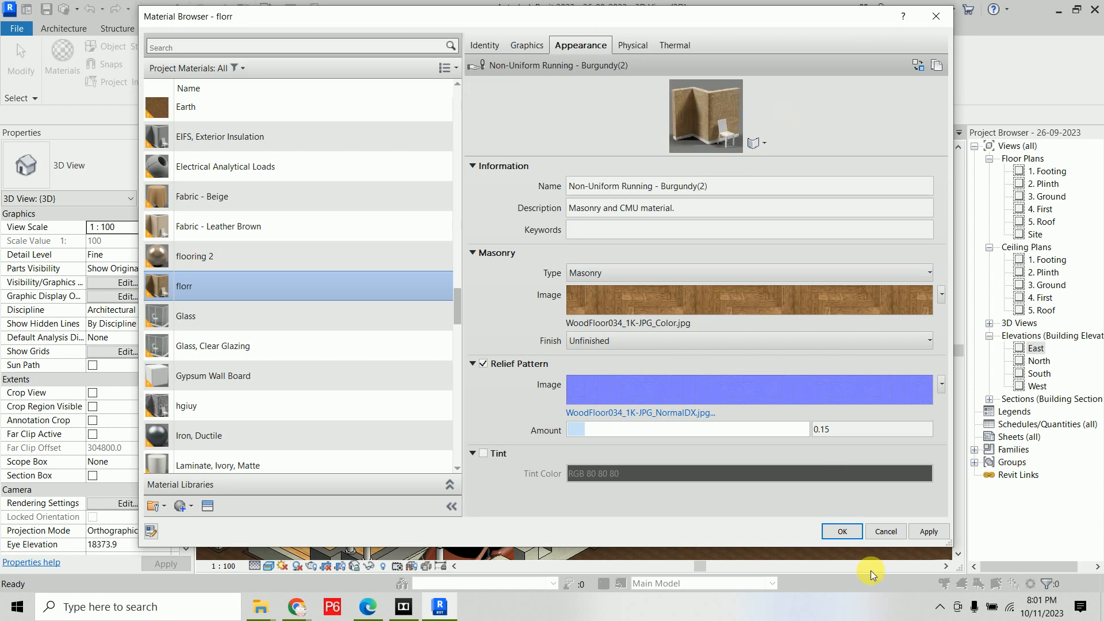
pyautogui.click(842, 533)
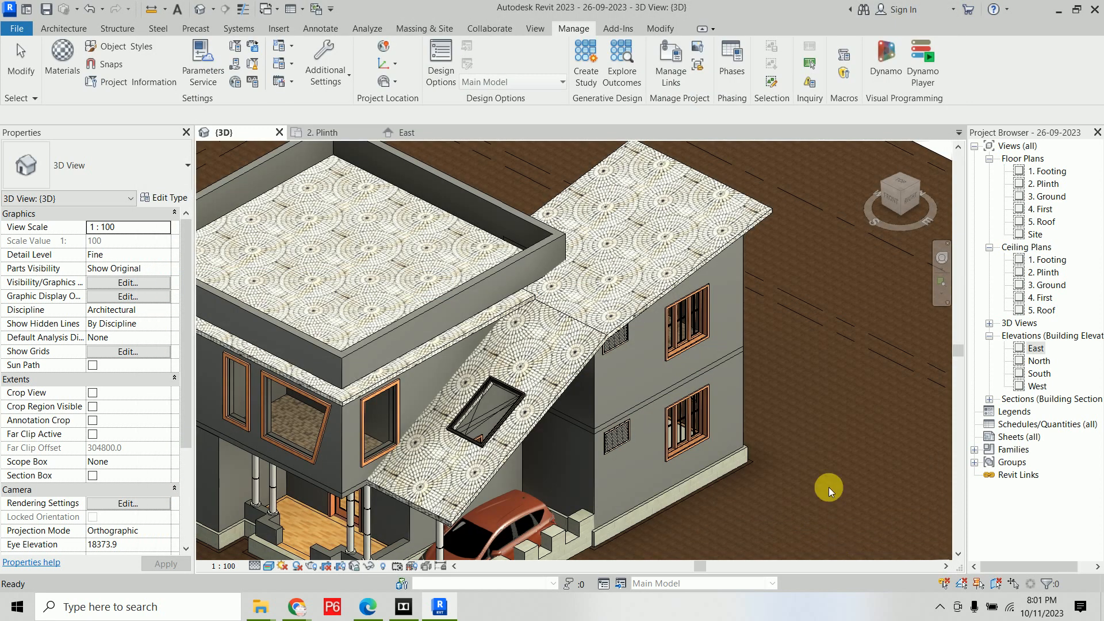
# Assign the florr material to the structure layer of the 5" Basic Roof type and accept the type changes
pyautogui.click(729, 240)
pyautogui.click(735, 208)
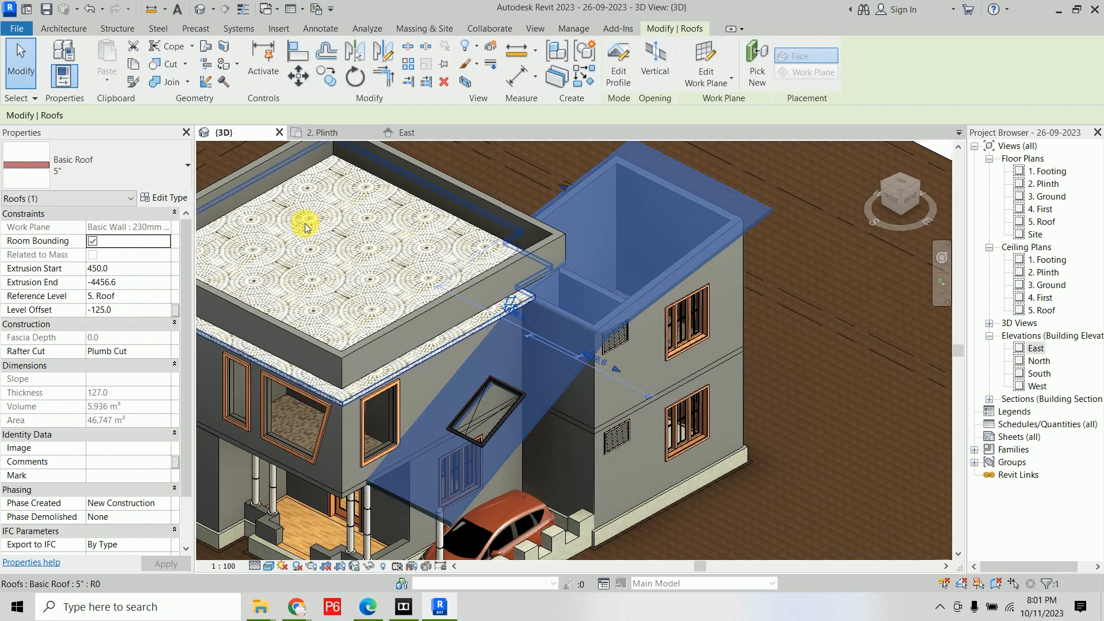
pyautogui.click(170, 199)
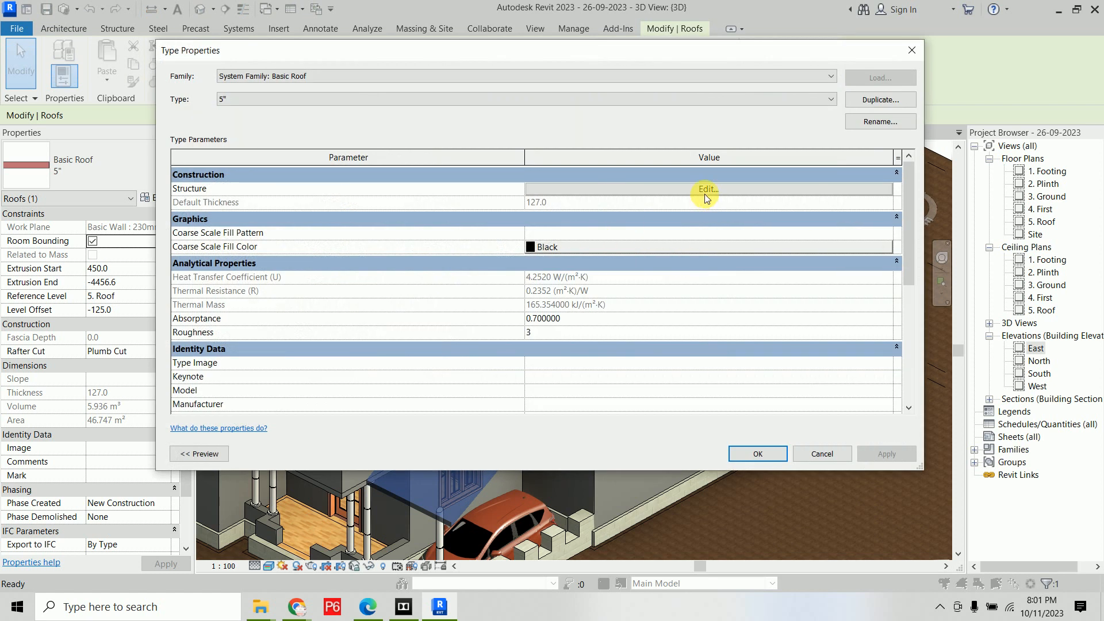
pyautogui.click(707, 189)
pyautogui.click(449, 187)
pyautogui.click(526, 187)
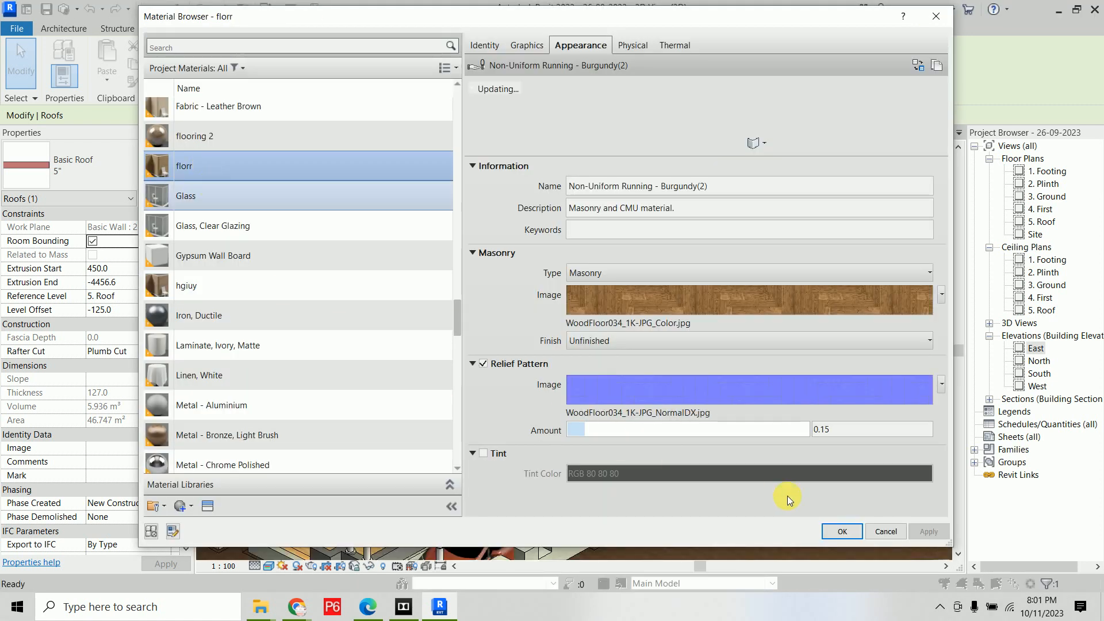
pyautogui.click(842, 532)
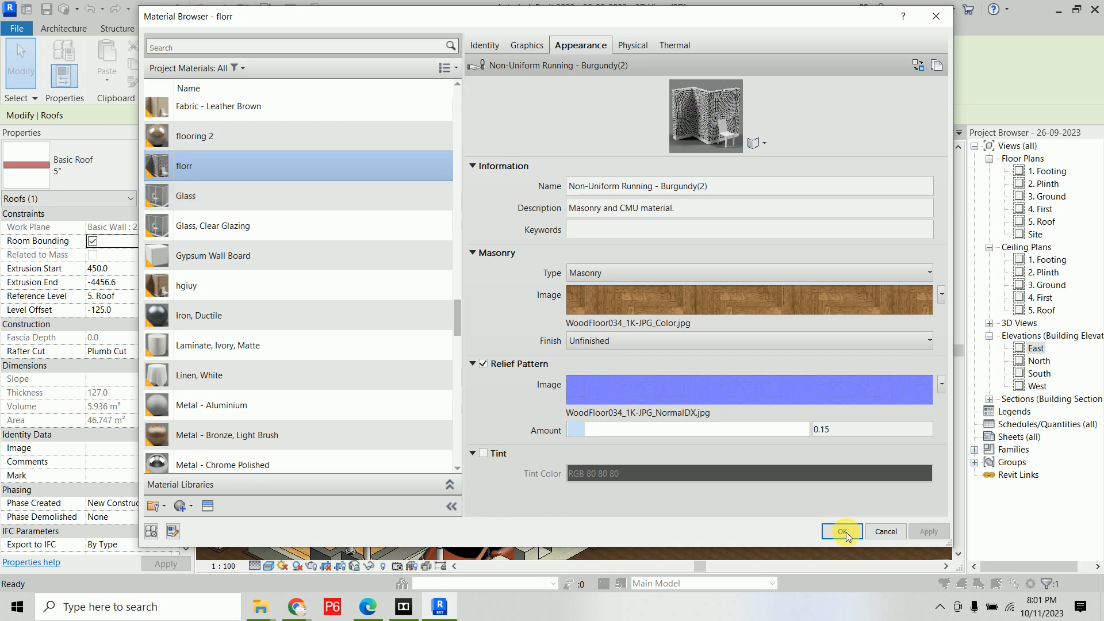
pyautogui.click(745, 440)
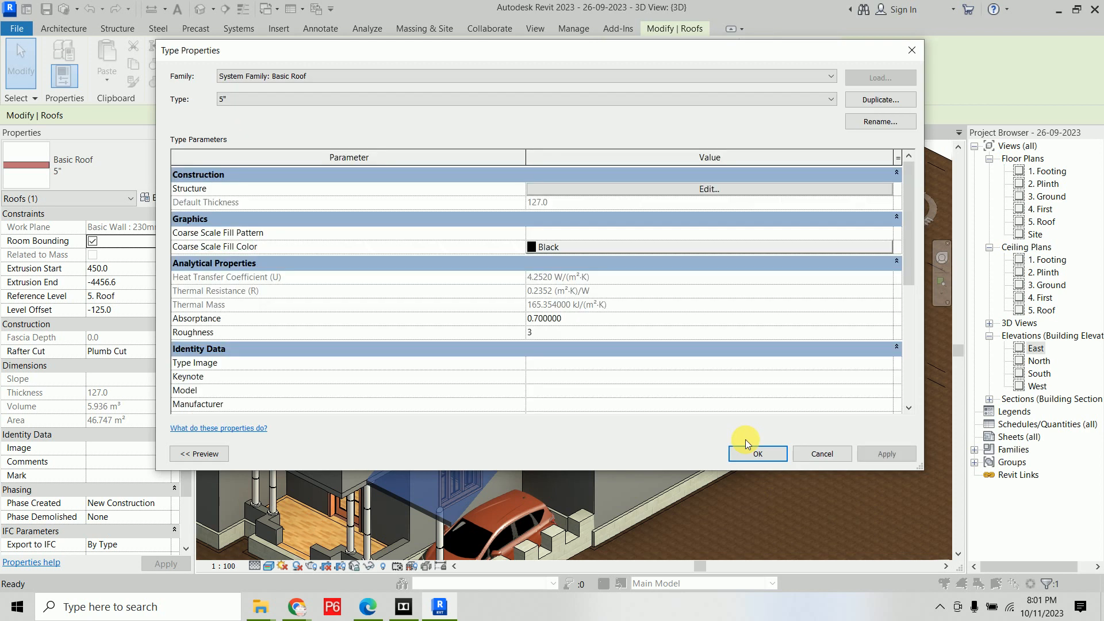
pyautogui.click(749, 451)
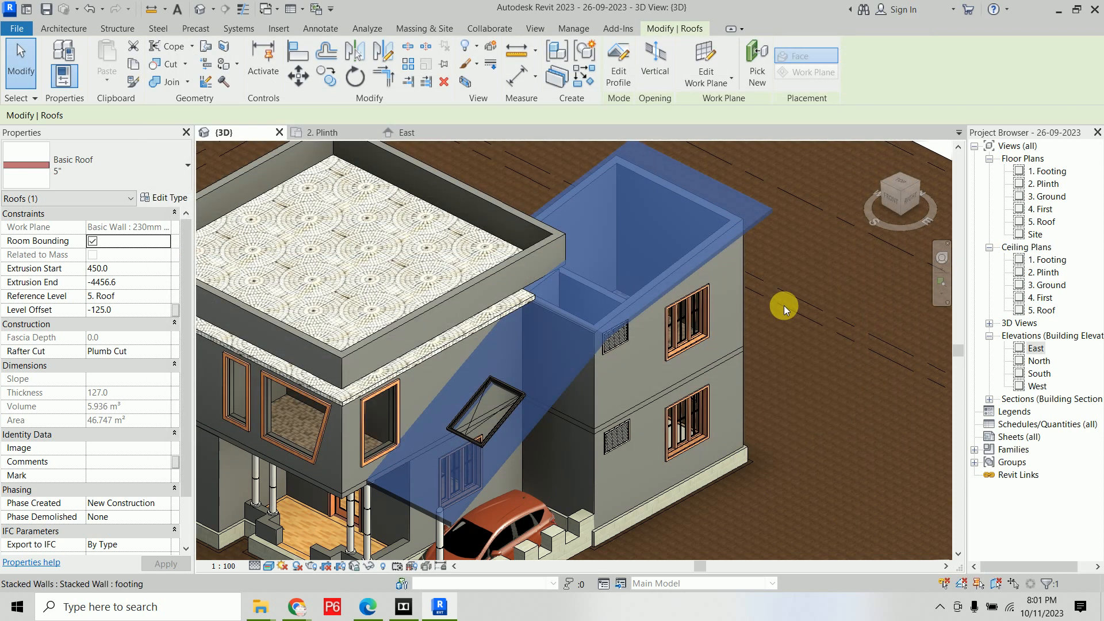
pyautogui.click(817, 276)
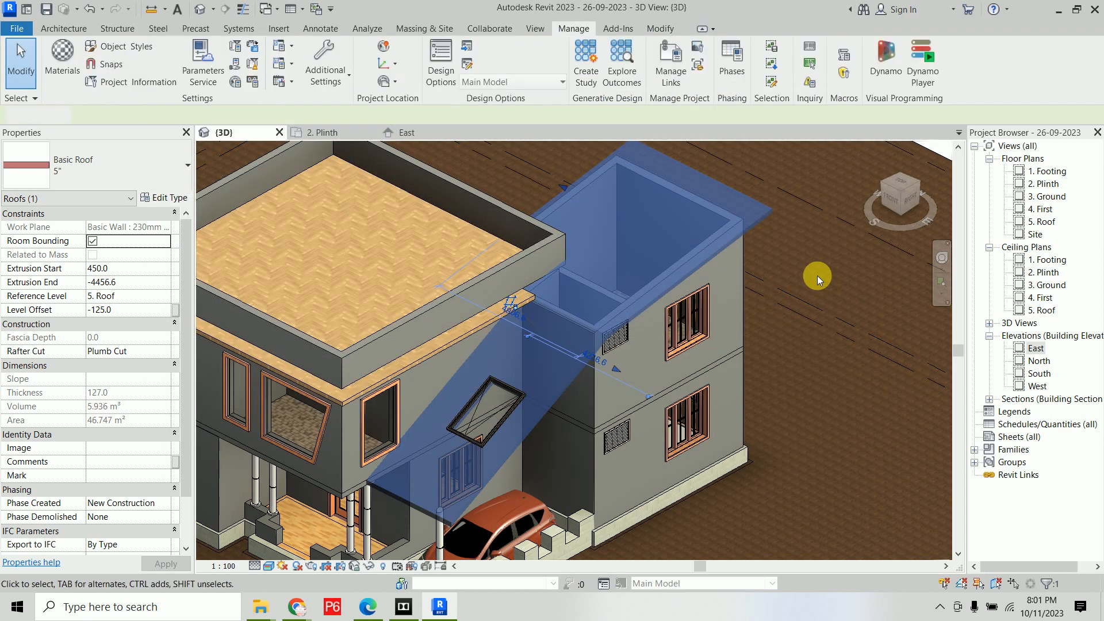
# Examine the herringbone wood texture on the sloped roof up close and across the whole building
pyautogui.scroll(5, 609, 345)
pyautogui.moveTo(716, 236); pyautogui.dragTo(597, 480, button='middle')
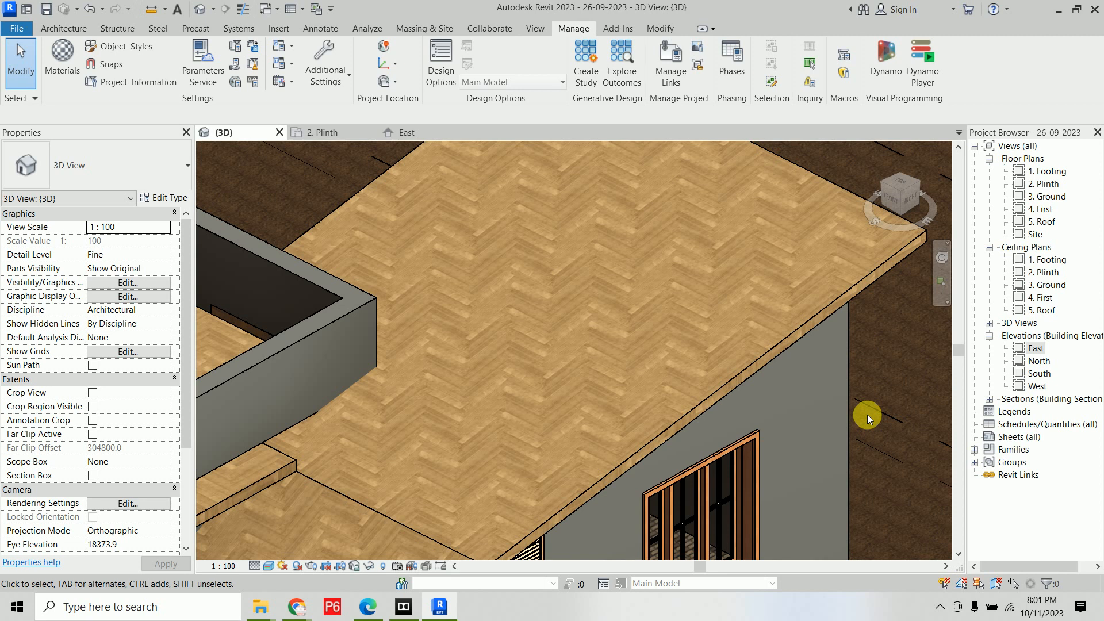
pyautogui.scroll(5, 622, 295)
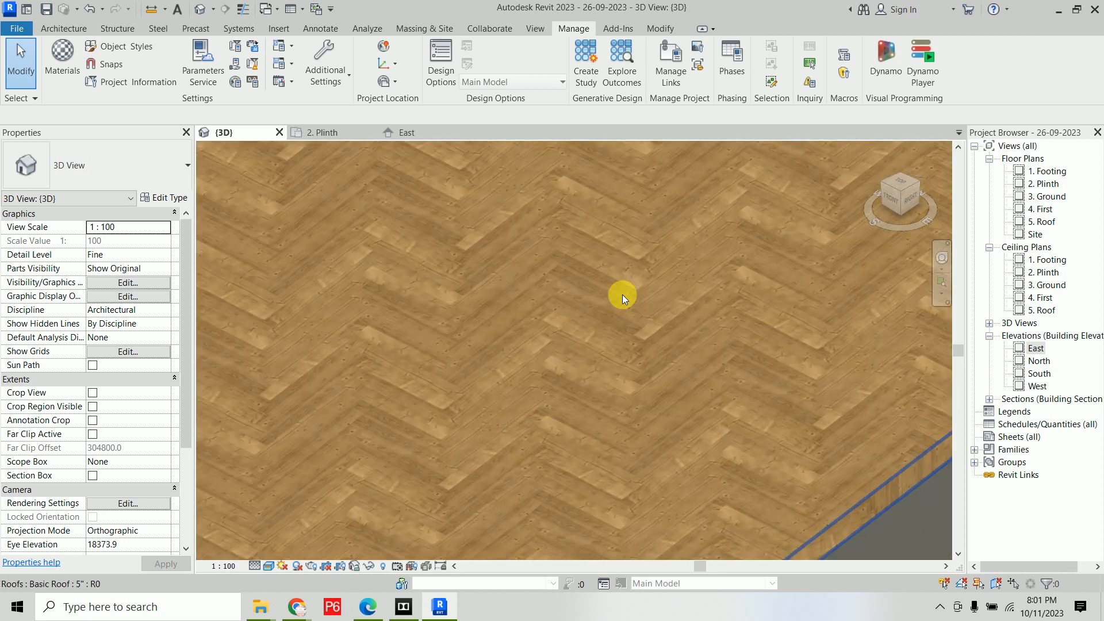
pyautogui.scroll(3, 622, 295)
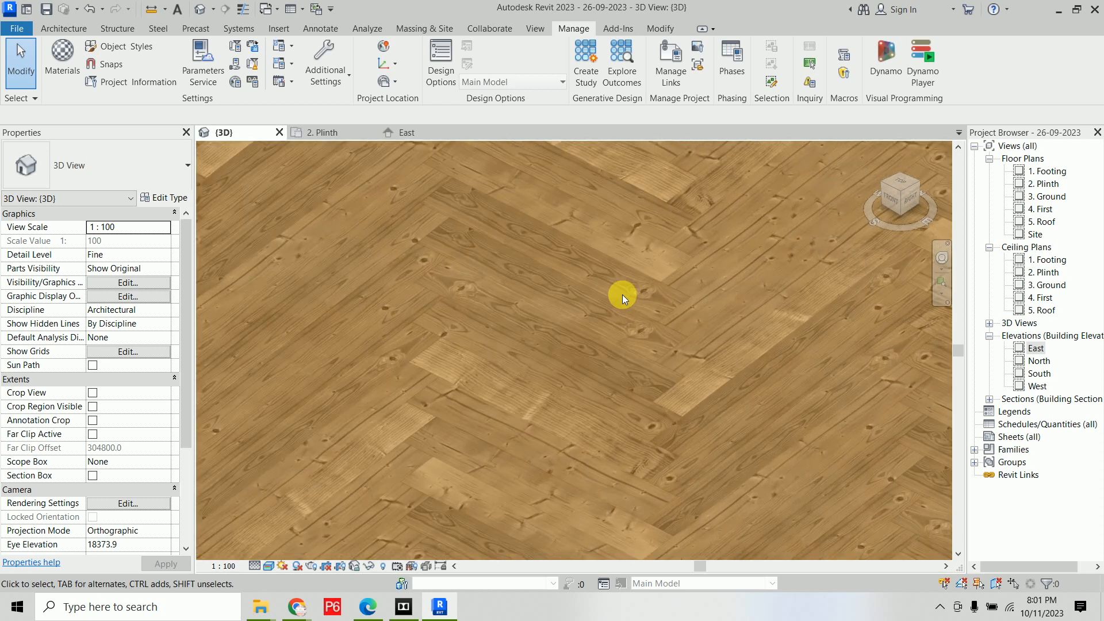
pyautogui.scroll(-8, 622, 295)
pyautogui.scroll(-3, 622, 313)
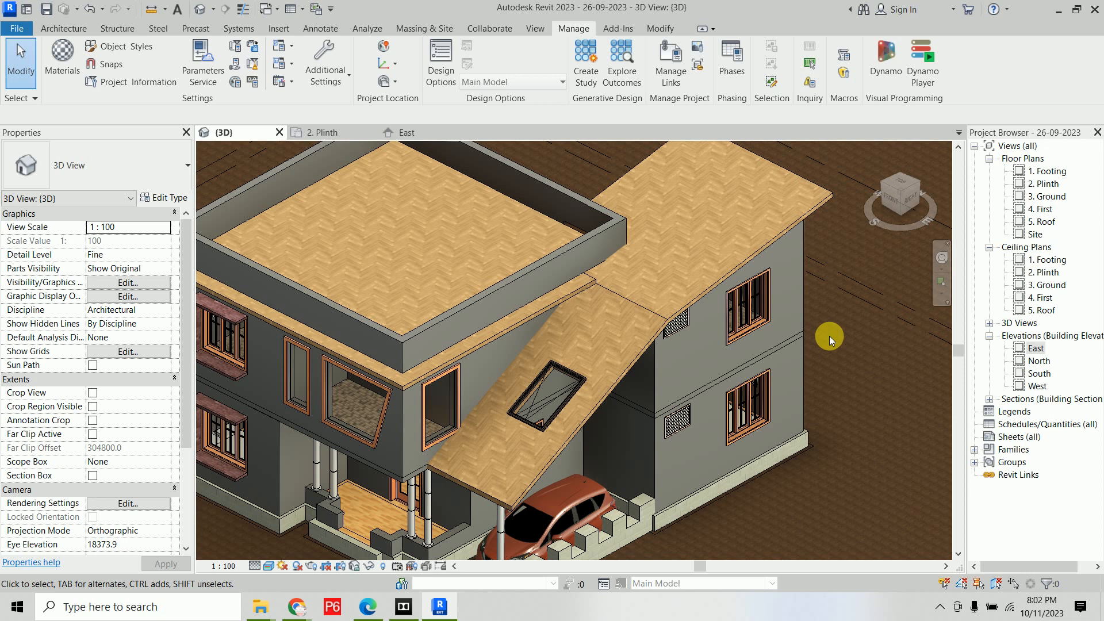
# Switch to Chrome and search Google for "color explorer online" in a new tab
pyautogui.moveTo(296, 607)
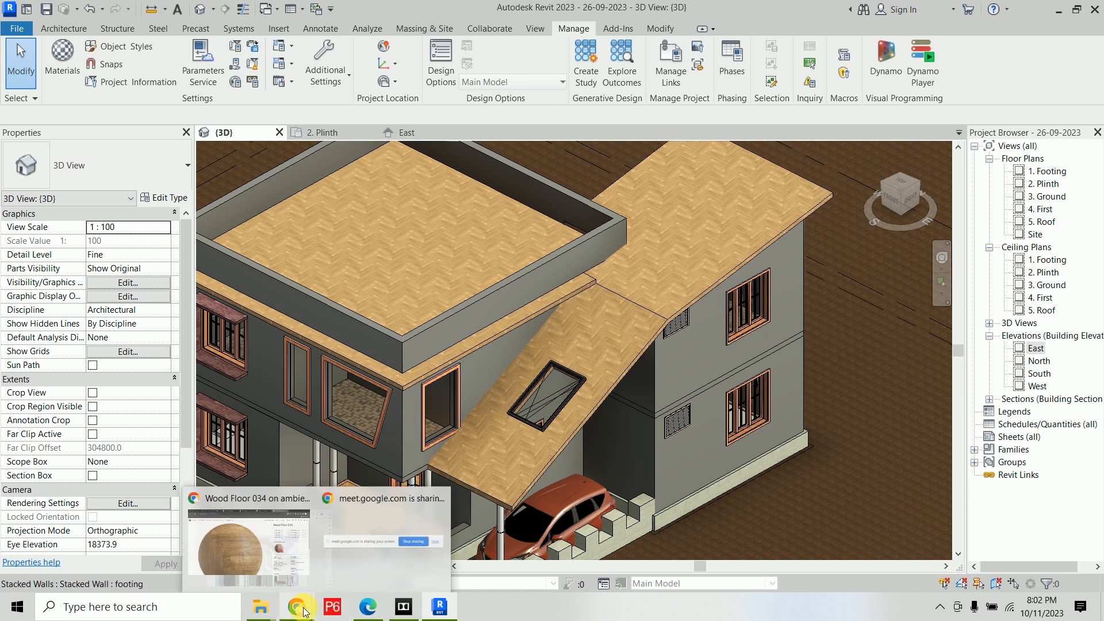
pyautogui.click(274, 585)
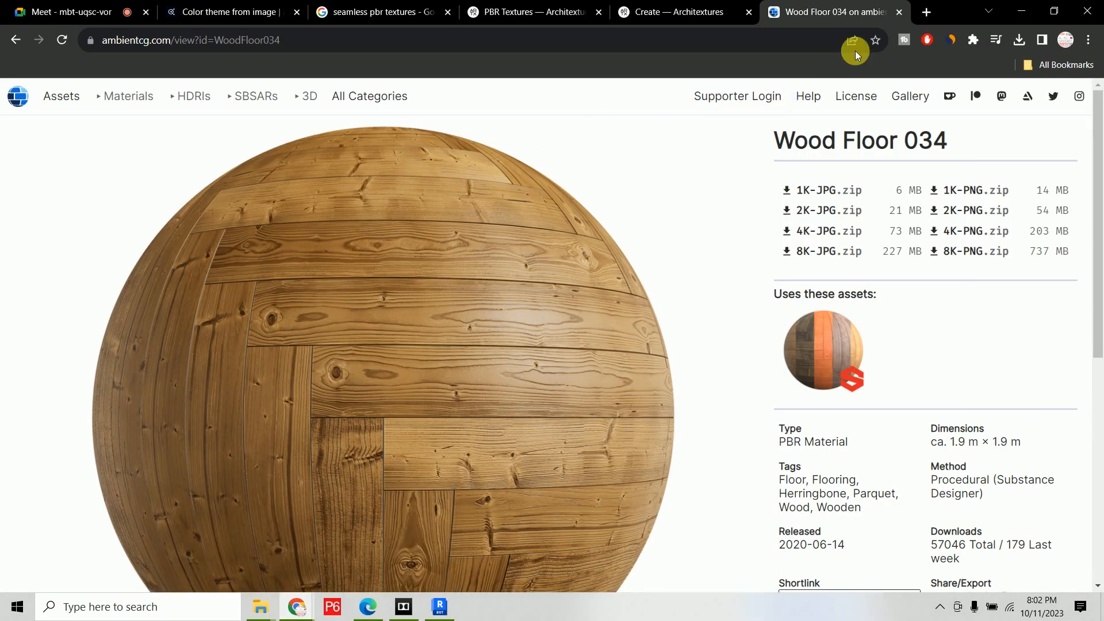
pyautogui.click(927, 13)
pyautogui.write('google.com')
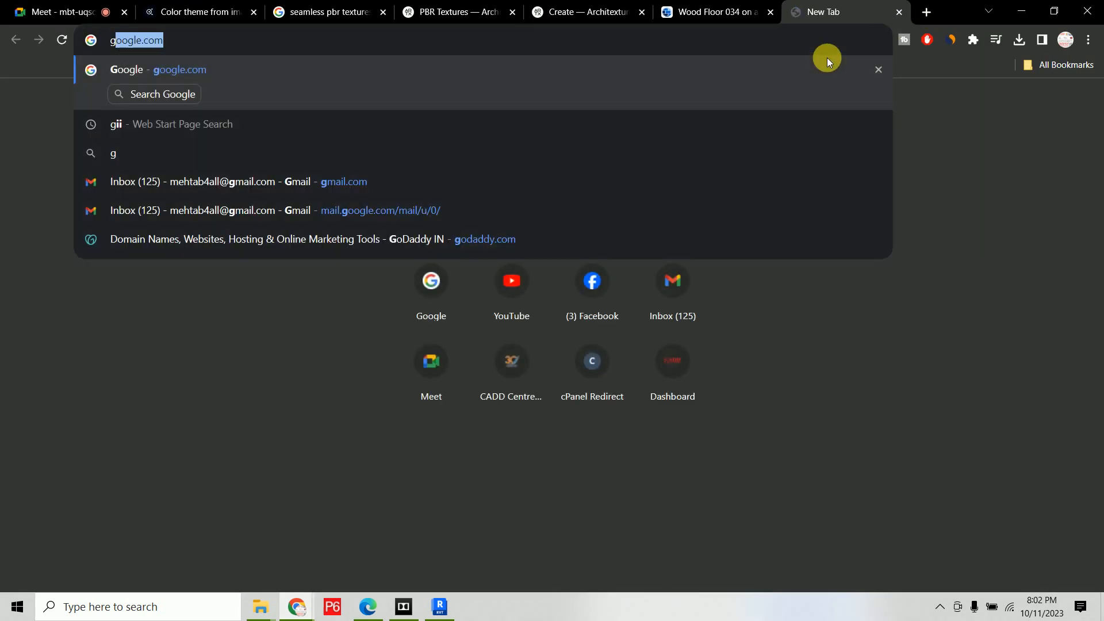
pyautogui.press('Return')
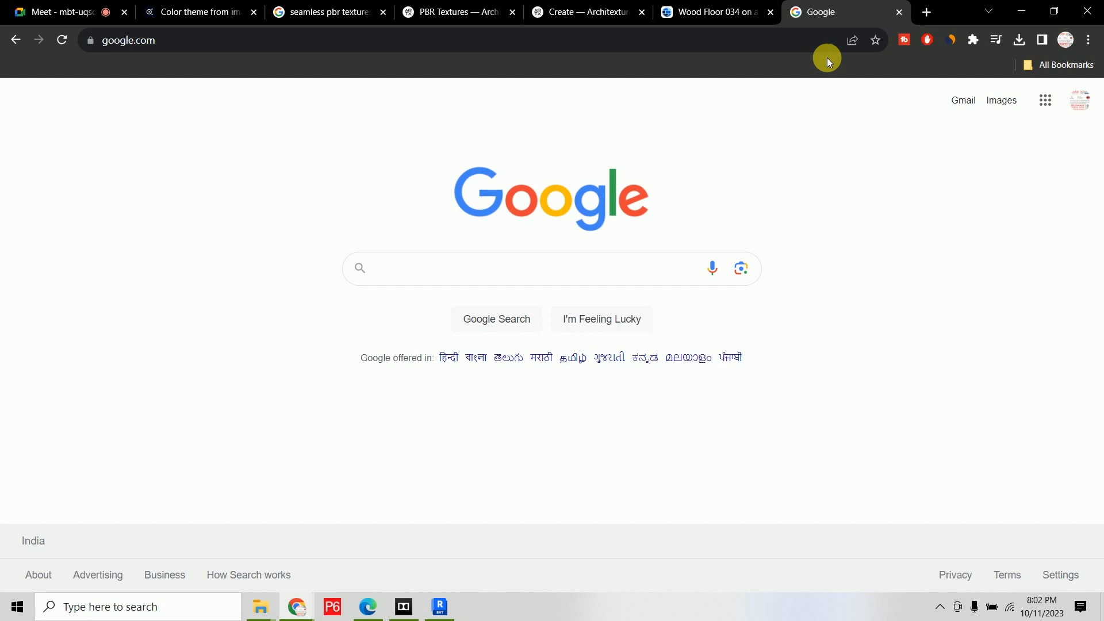
pyautogui.write('color explorer')
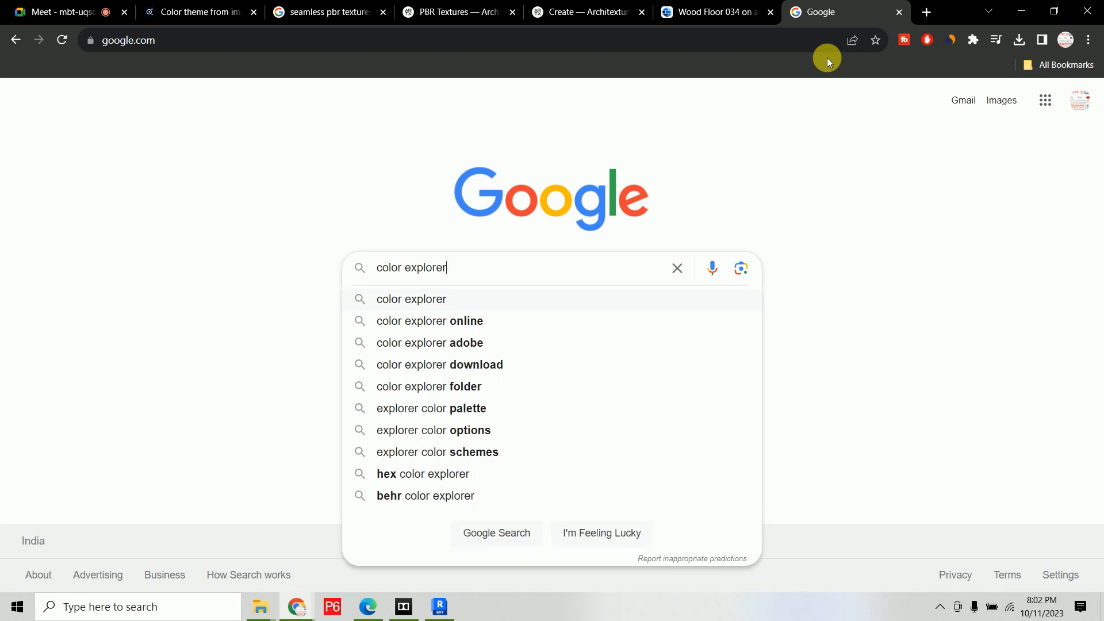
pyautogui.write(' online')
pyautogui.press('Return')
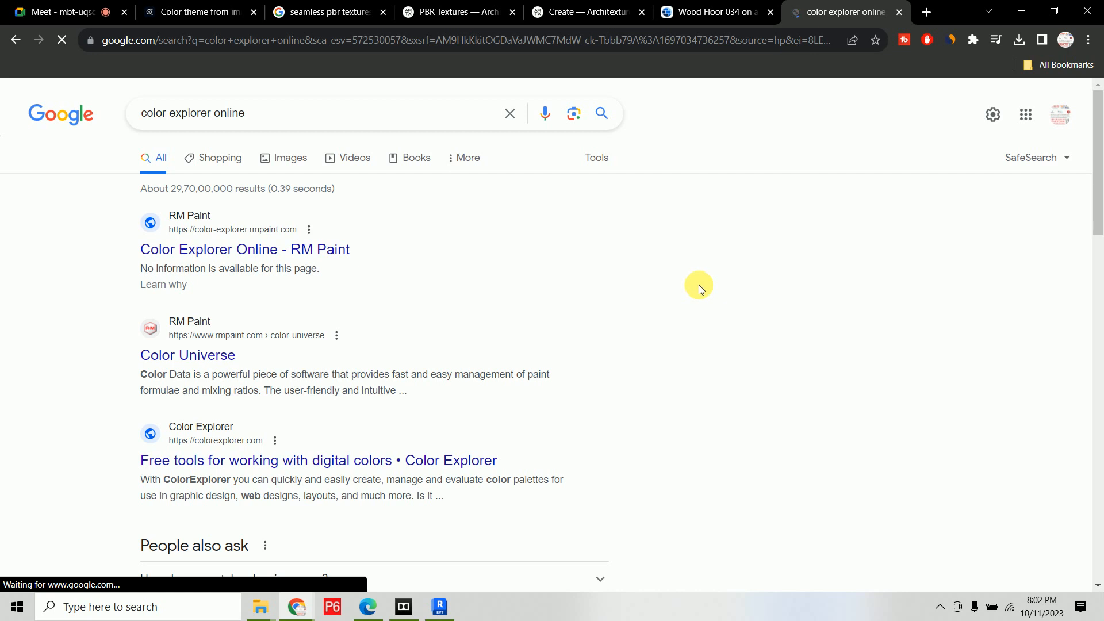
# Look through the color explorer search results for a suitable color tool, including the related searches, and close that tab
pyautogui.scroll(-5, 574, 288)
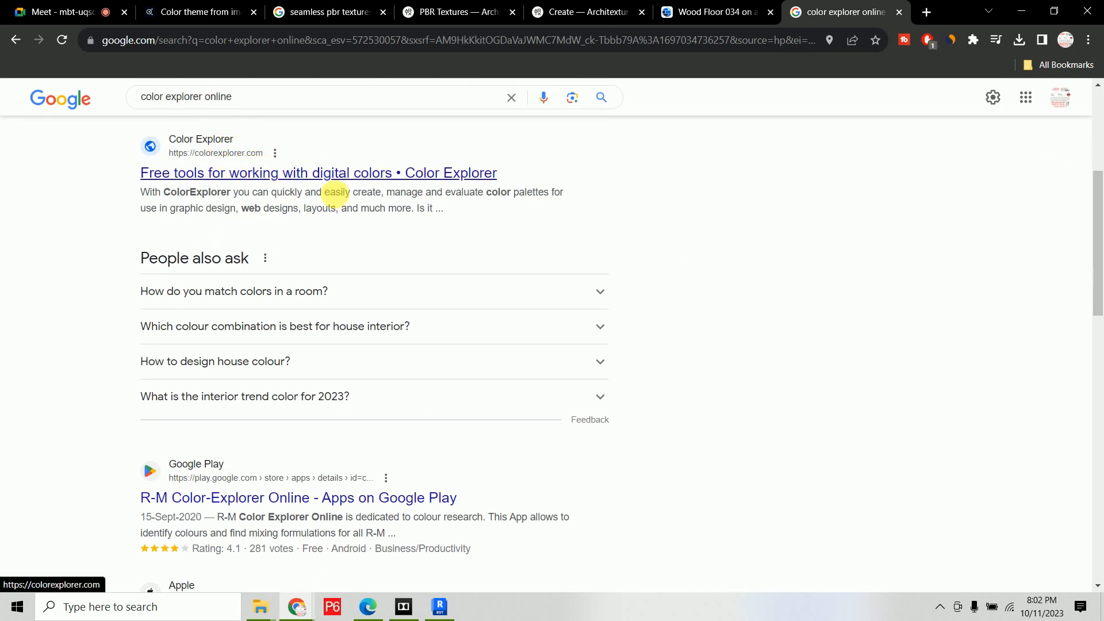
pyautogui.scroll(-5, 521, 280)
pyautogui.scroll(-5, 521, 281)
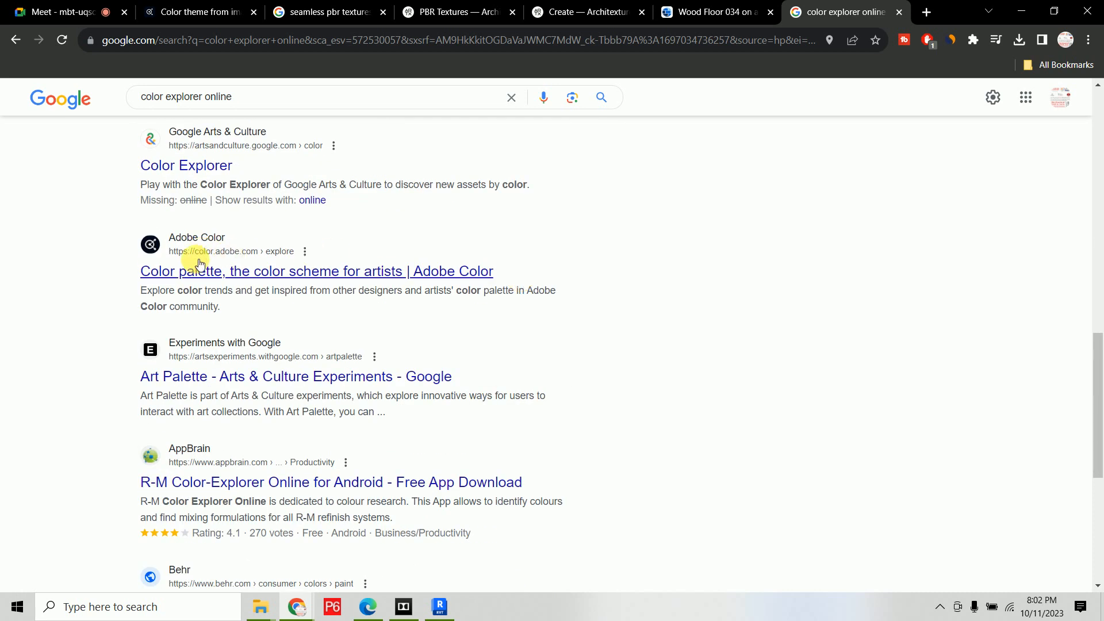
pyautogui.scroll(-4, 352, 269)
pyautogui.scroll(-3, 357, 274)
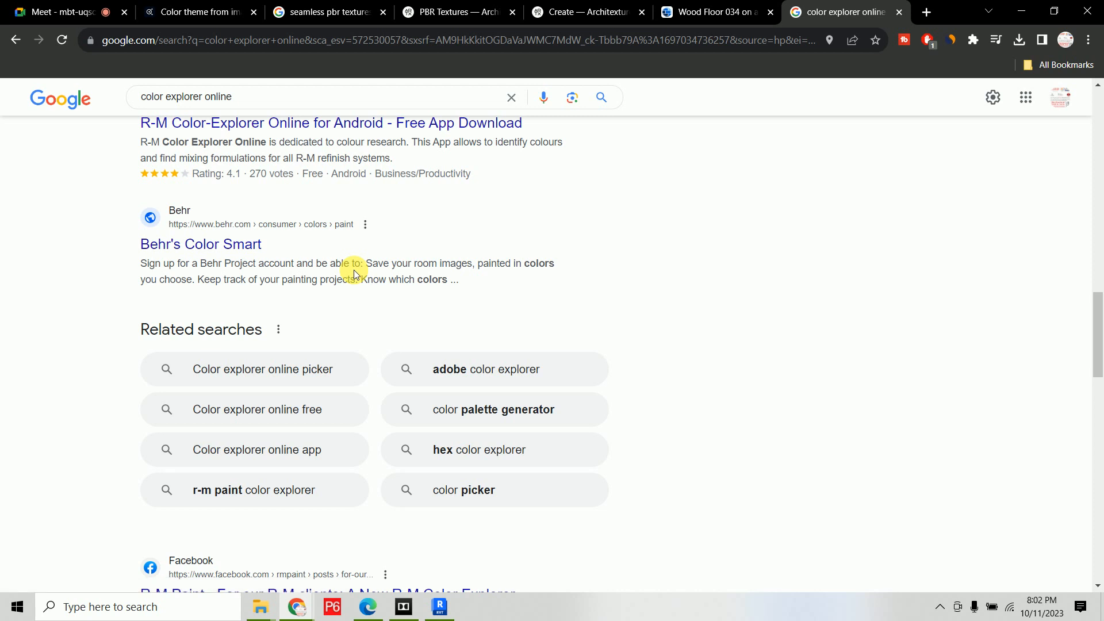
pyautogui.scroll(15, 354, 271)
pyautogui.click(899, 12)
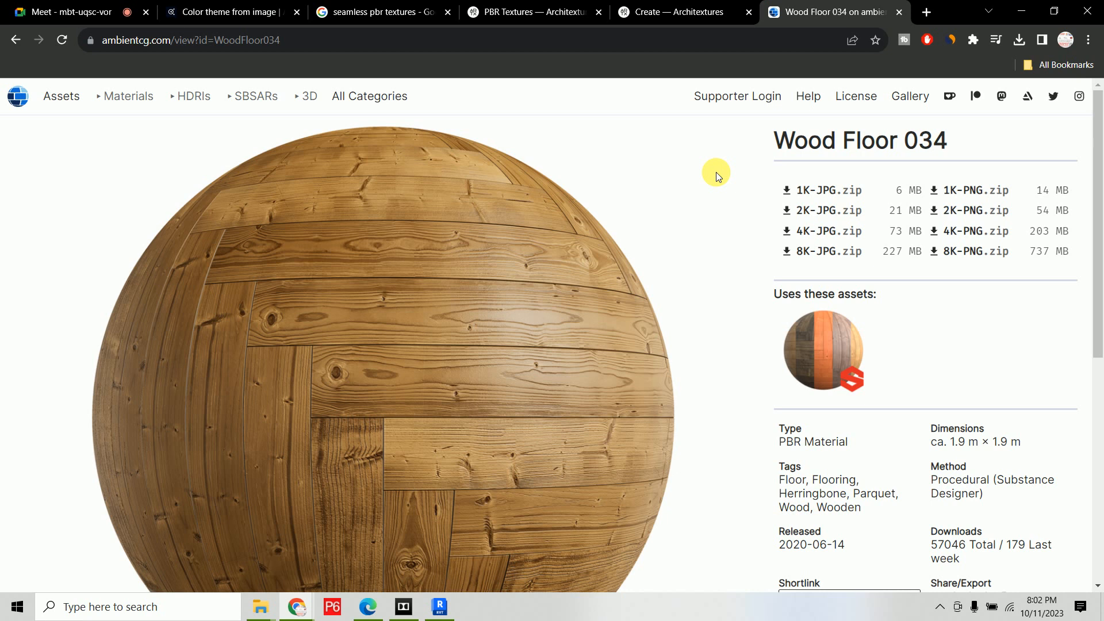
# Switch back to Revit and review the wood-textured roofs in the 3D view
pyautogui.click(440, 607)
pyautogui.click(687, 288)
pyautogui.moveTo(687, 287); pyautogui.dragTo(693, 341, button='middle')
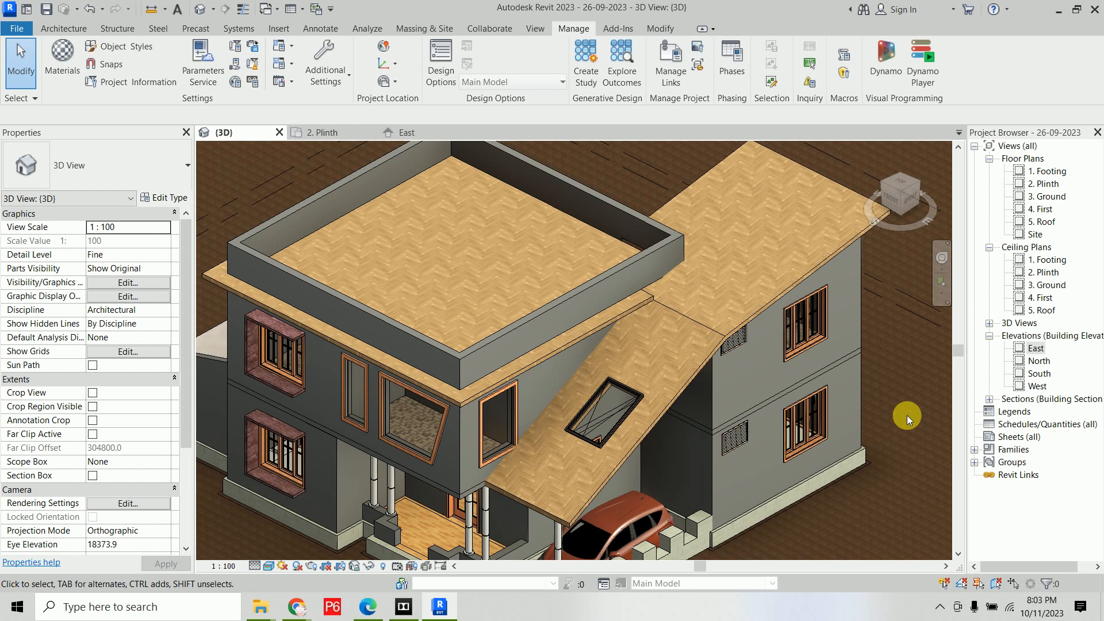
pyautogui.hotkey('alt', 'Tab')
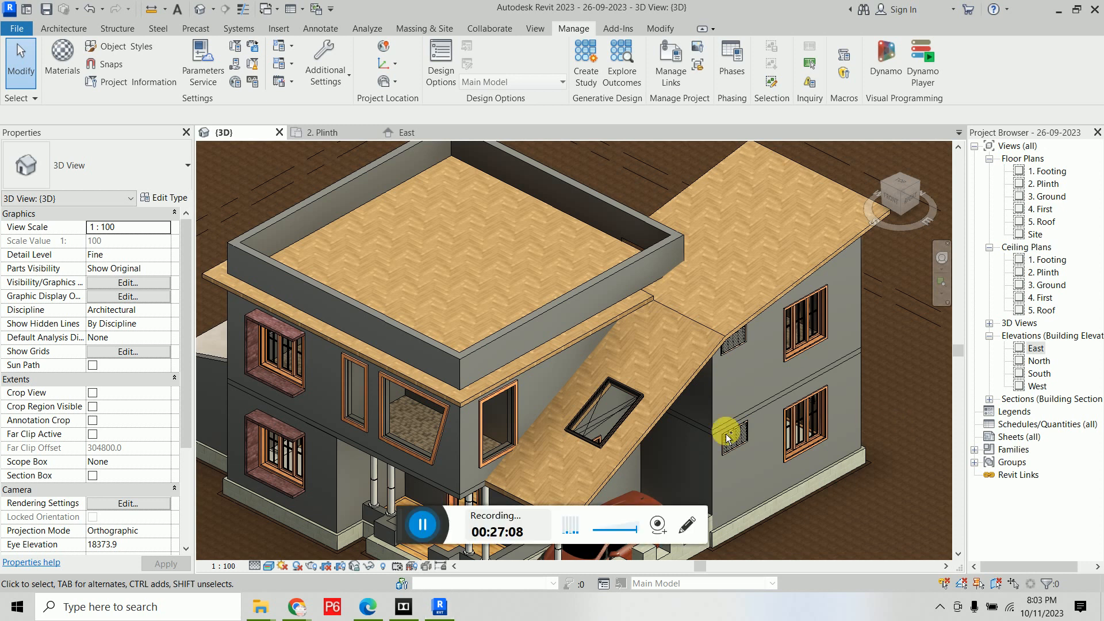